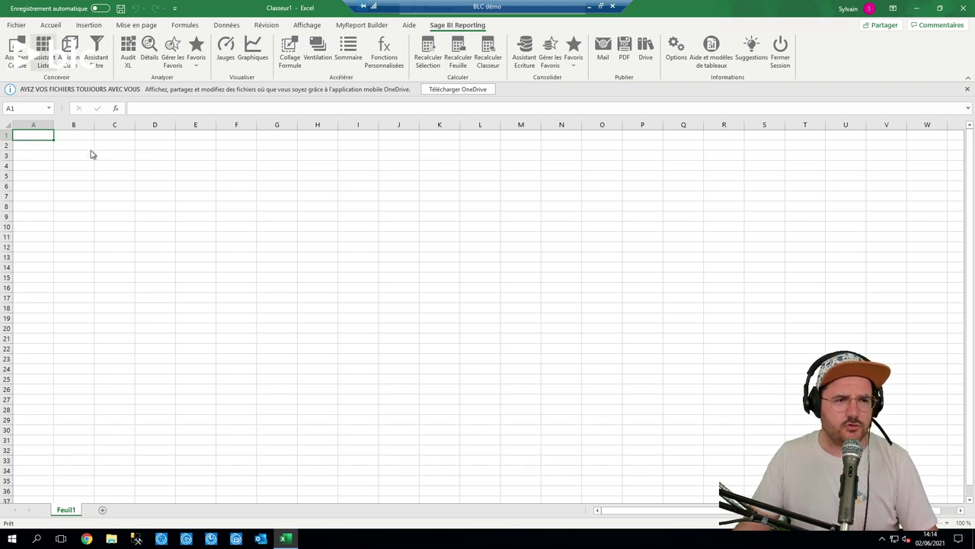
Start a list report, open its model selection and compare the models of the Sage 100cloud Comptabilité and Gestion Commerciale connectors.
left_click(41, 64)
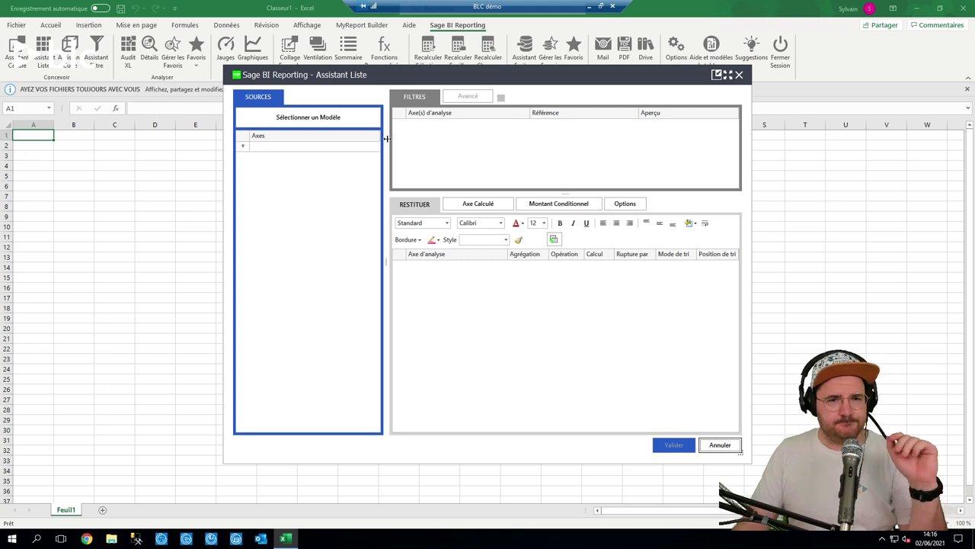
left_click(343, 119)
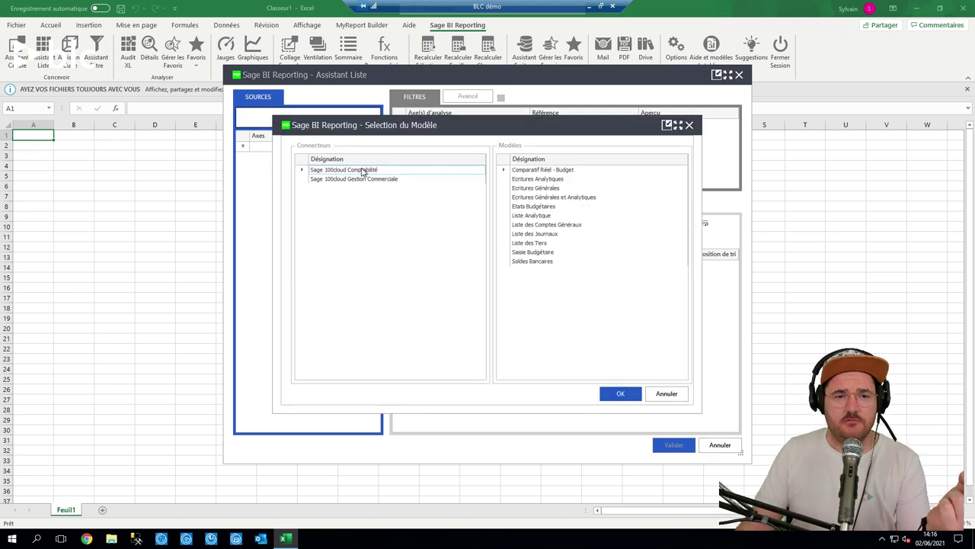
left_click(365, 181)
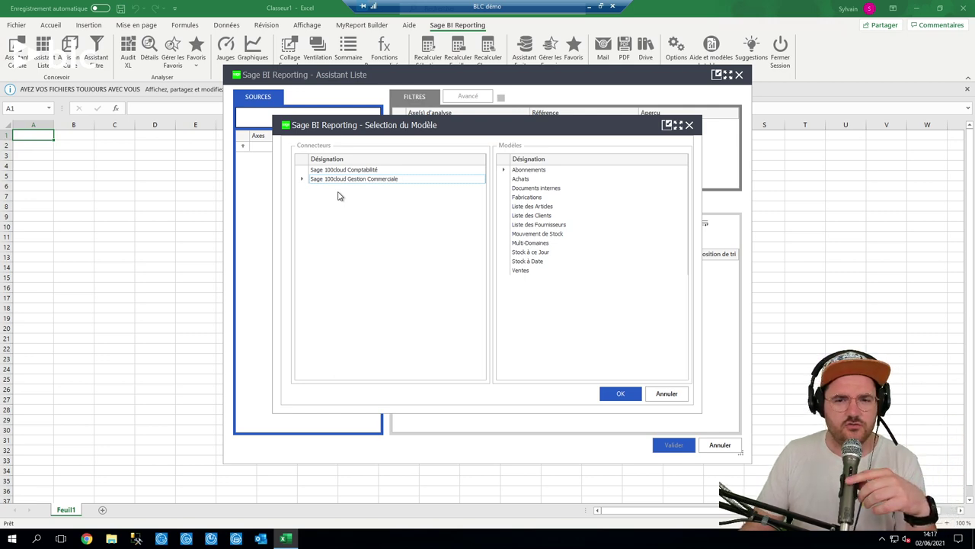
left_click(373, 170)
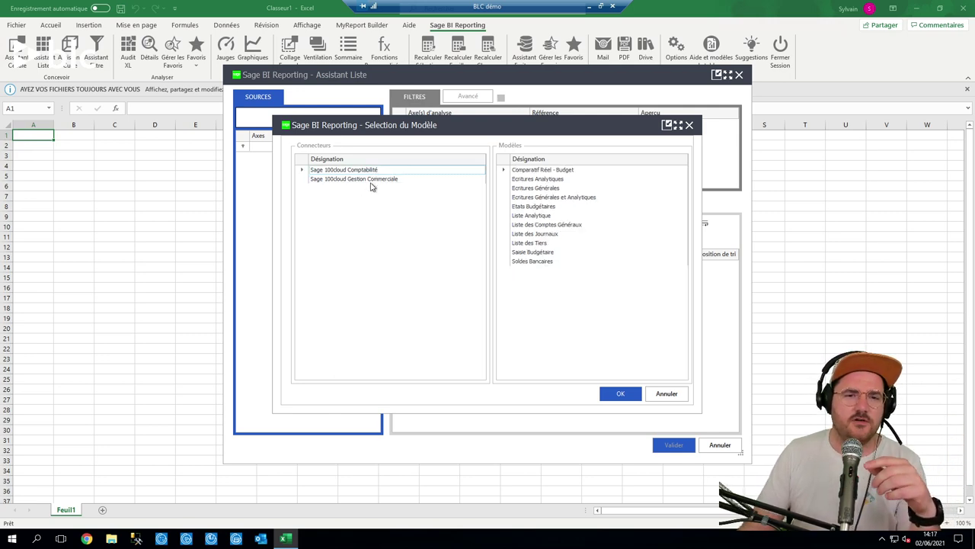
left_click(373, 179)
left_click(374, 170)
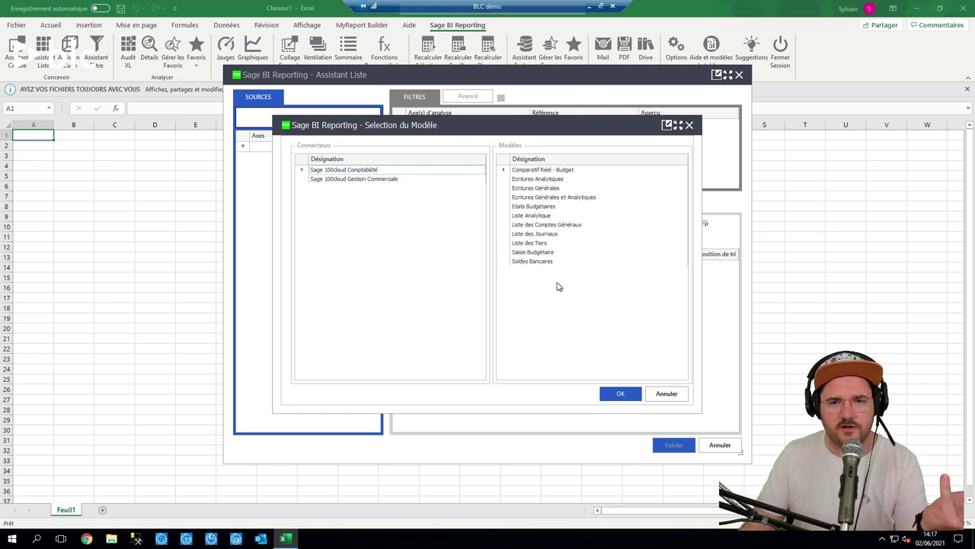
left_click(368, 179)
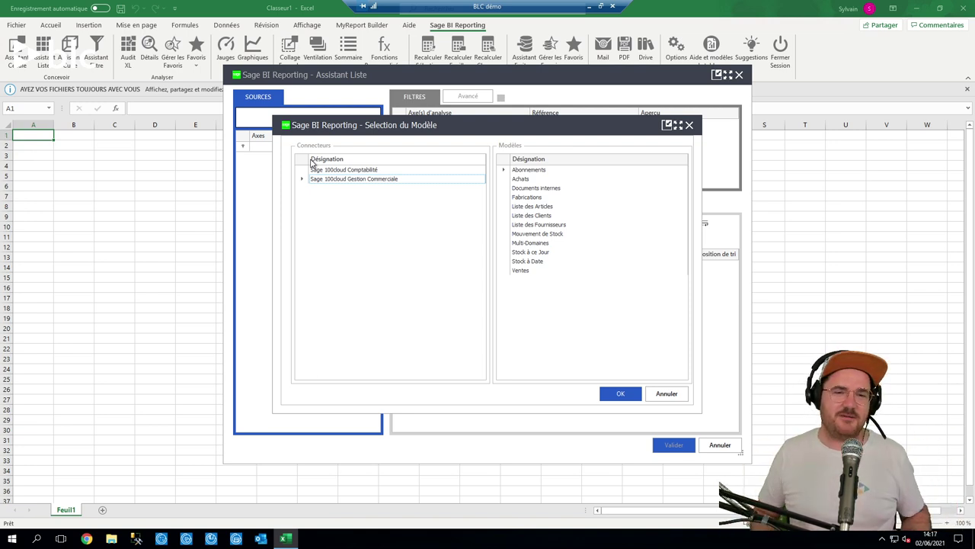
left_click(377, 172)
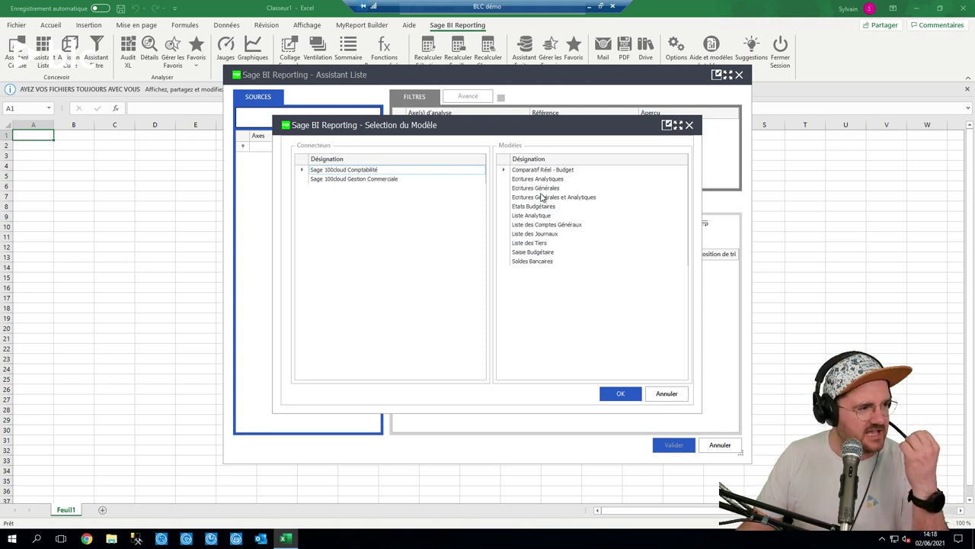
Look through the models available for Sage 100cloud Comptabilité, from Ecritures Analytiques to Soldes Bancaires.
left_click(538, 181)
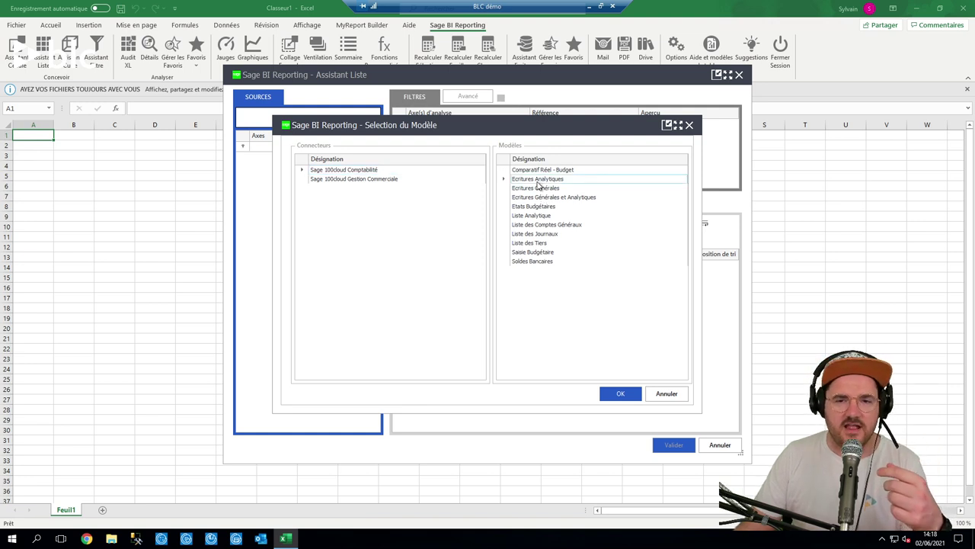
left_click(539, 189)
left_click(545, 207)
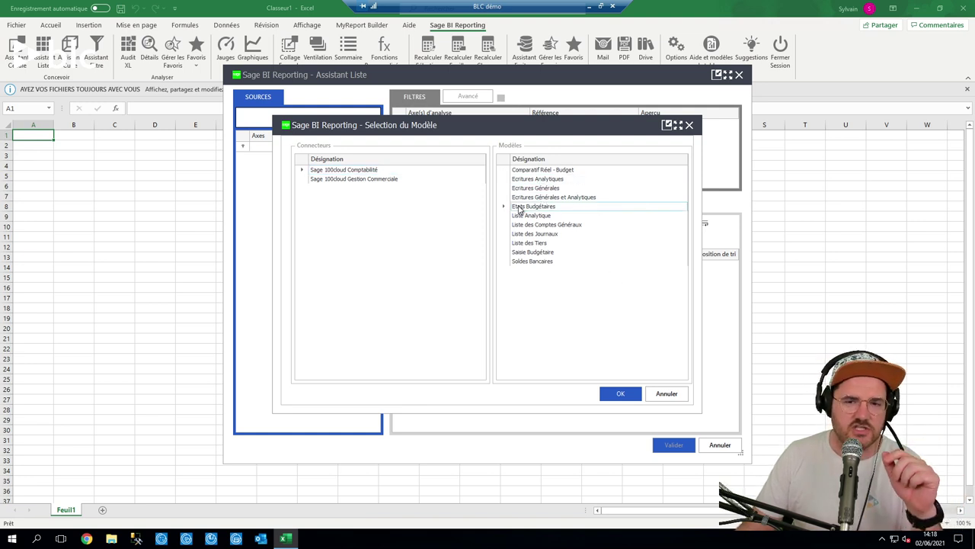
left_click(535, 244)
left_click(549, 235)
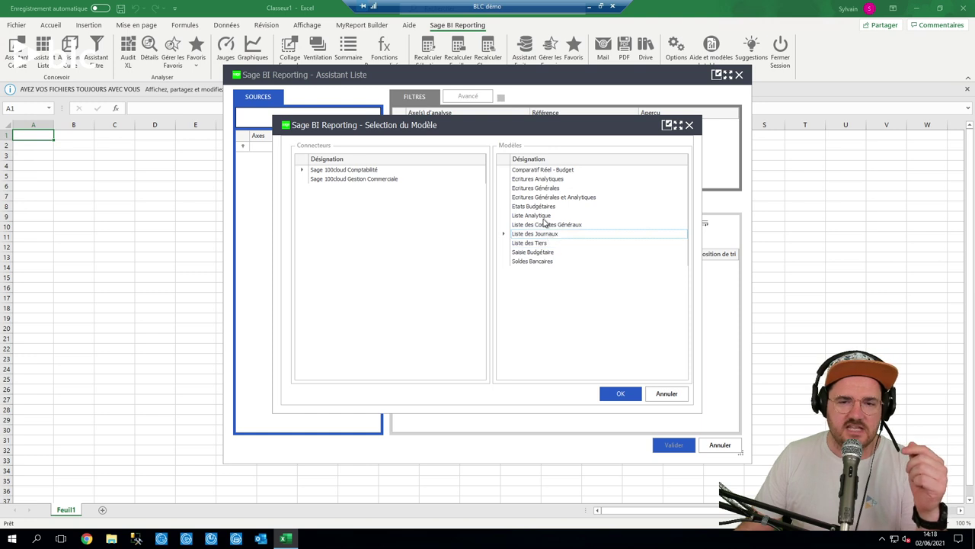
left_click(544, 217)
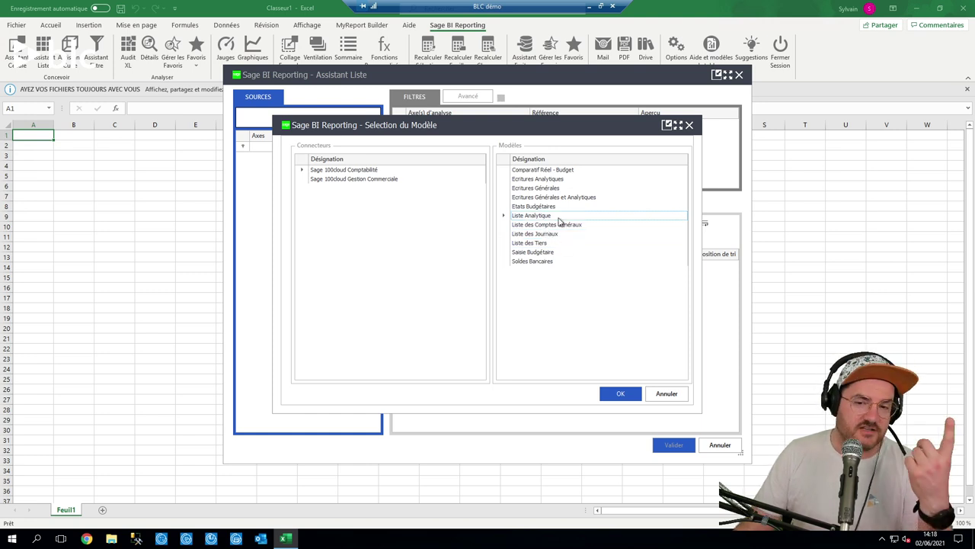
left_click(550, 256)
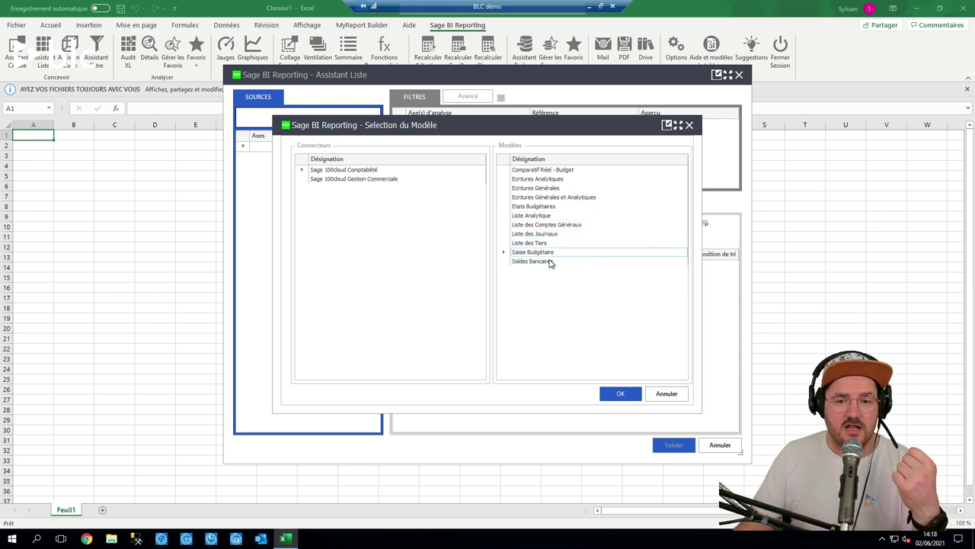
left_click(539, 262)
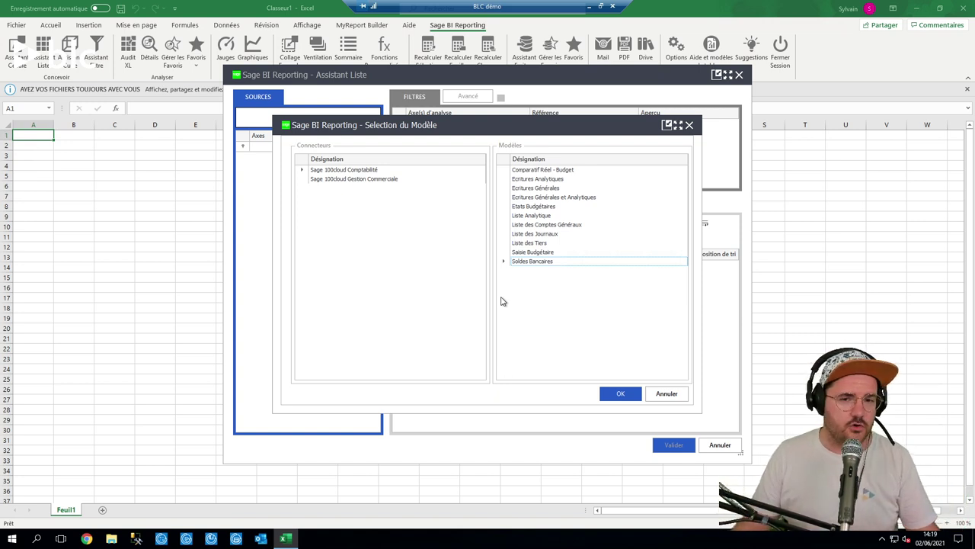
Choose Ecritures Générales as the source model of the list.
left_click(544, 189)
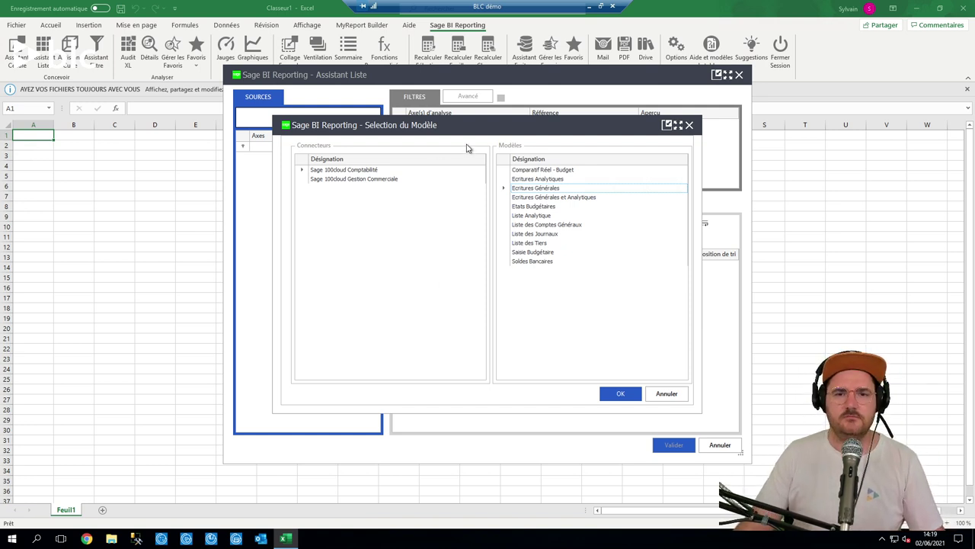
left_click(620, 393)
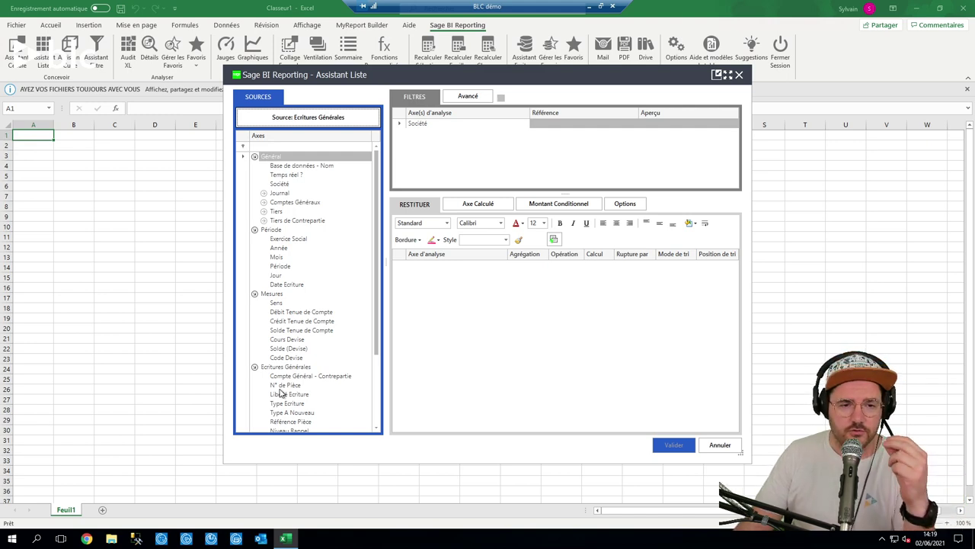
Examine the information axes available under Comptes Généraux, such as type, libellé, classement and nature.
left_click(264, 203)
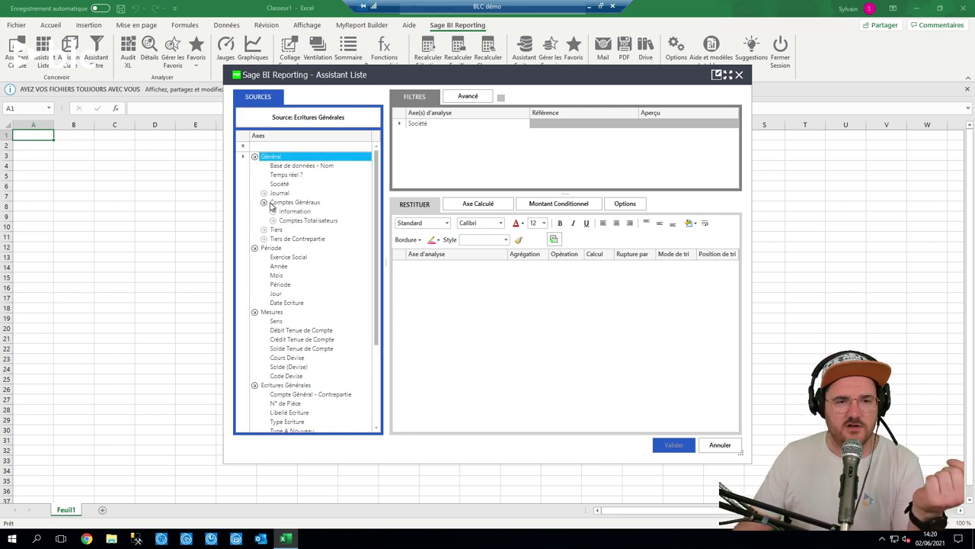
left_click(273, 211)
left_click(336, 213)
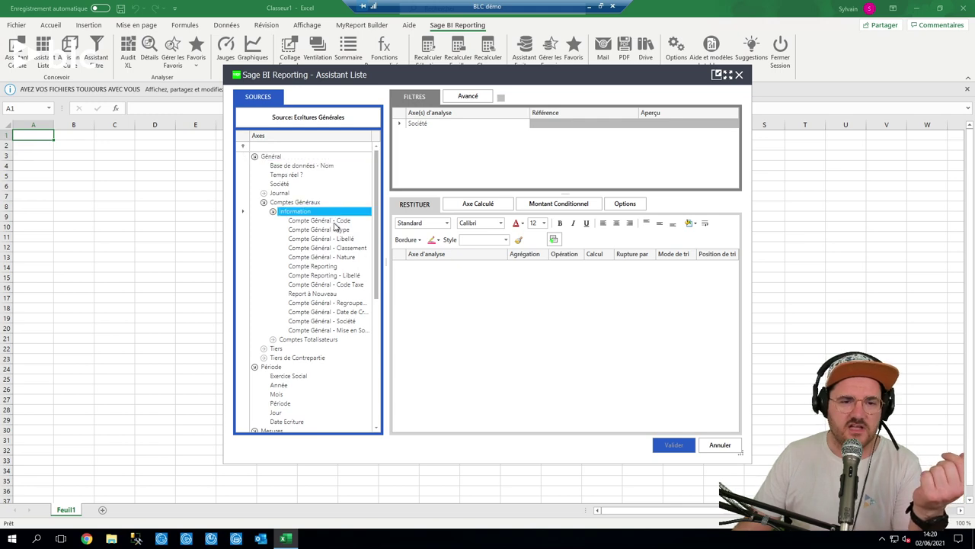
left_click(335, 230)
left_click(339, 239)
left_click(337, 249)
left_click(336, 258)
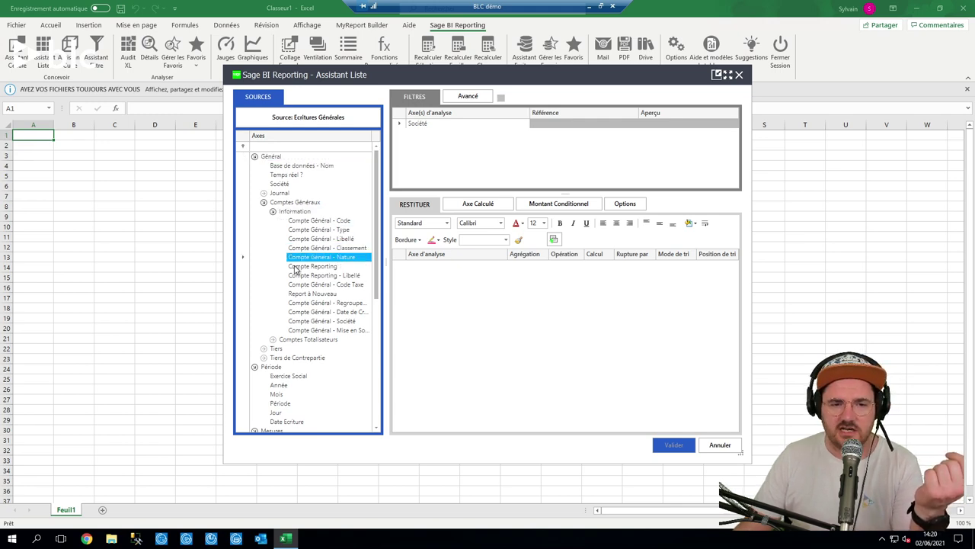
Examine the information and address axes available under Tiers, leaving the Comptes Généraux and Tiers groups collapsed.
left_click(263, 202)
left_click(264, 211)
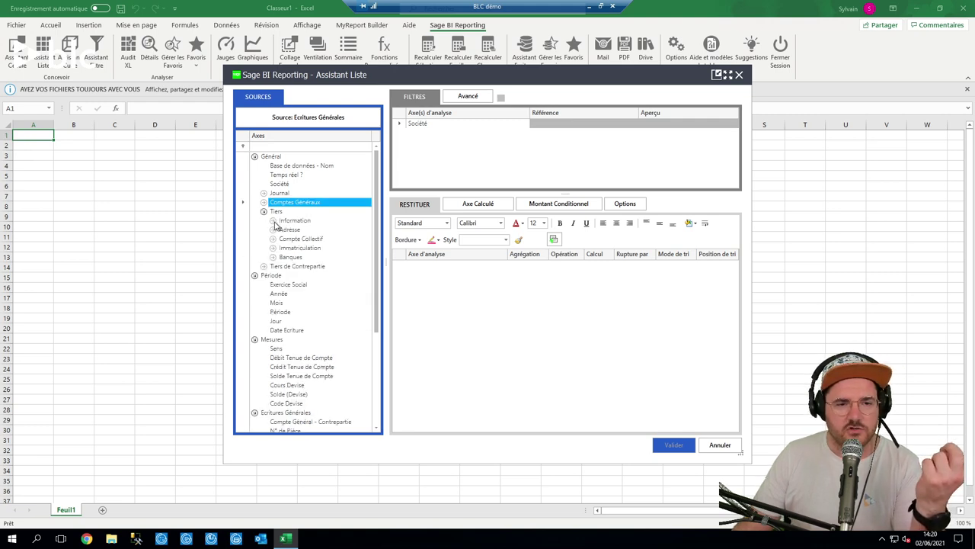
left_click(273, 221)
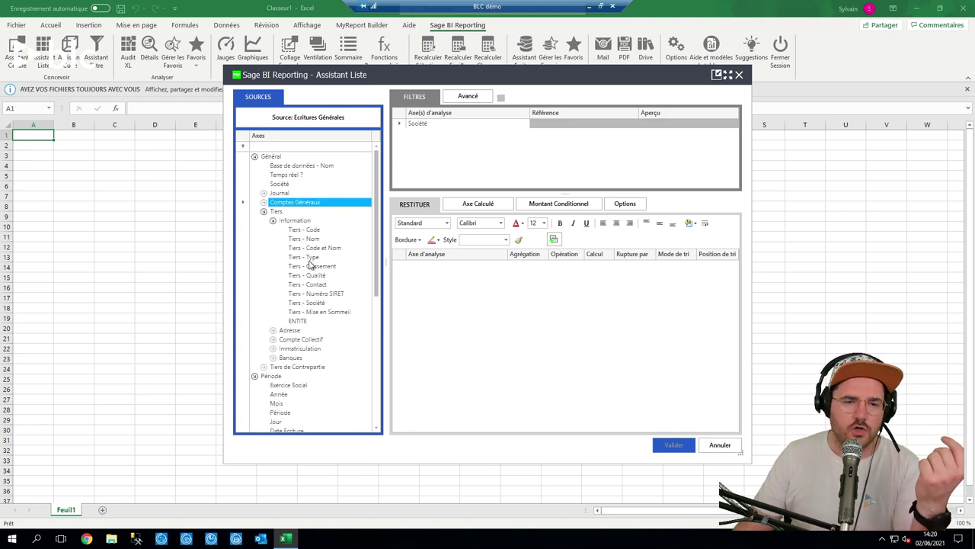
left_click(272, 331)
scroll(286, 351, "down", 3)
scroll(286, 351, "up", 5)
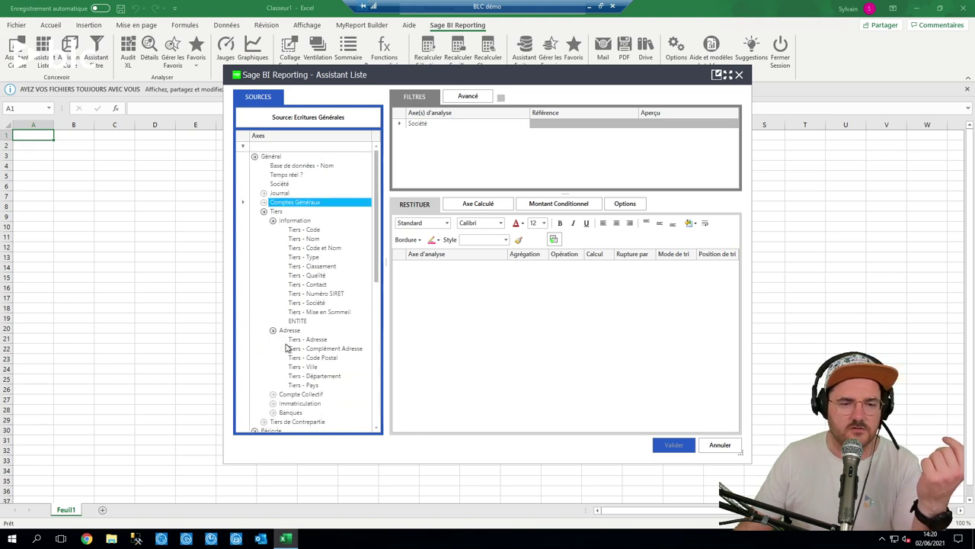
left_click(264, 211)
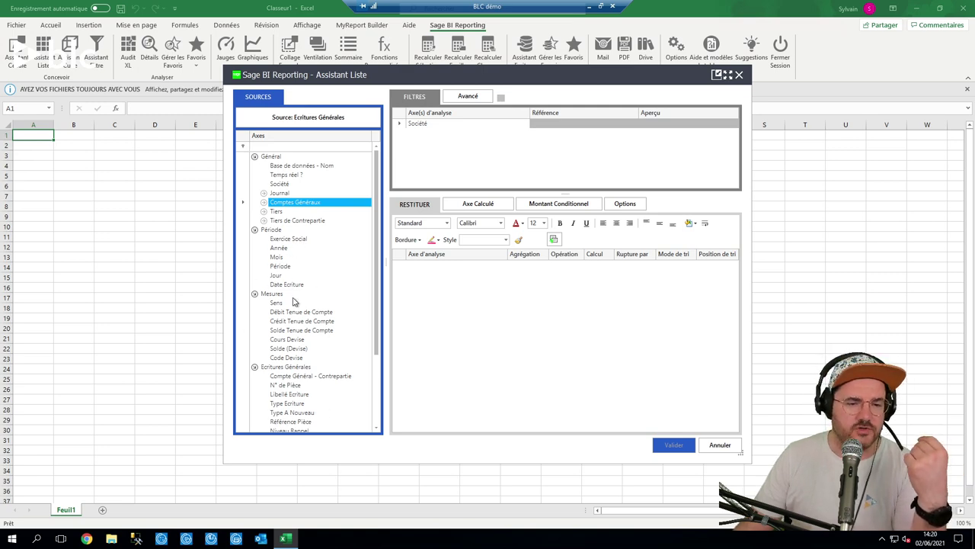
Look over the remaining Période, Mesures and Ecritures Générales axes of the source.
scroll(319, 346, "down", 3)
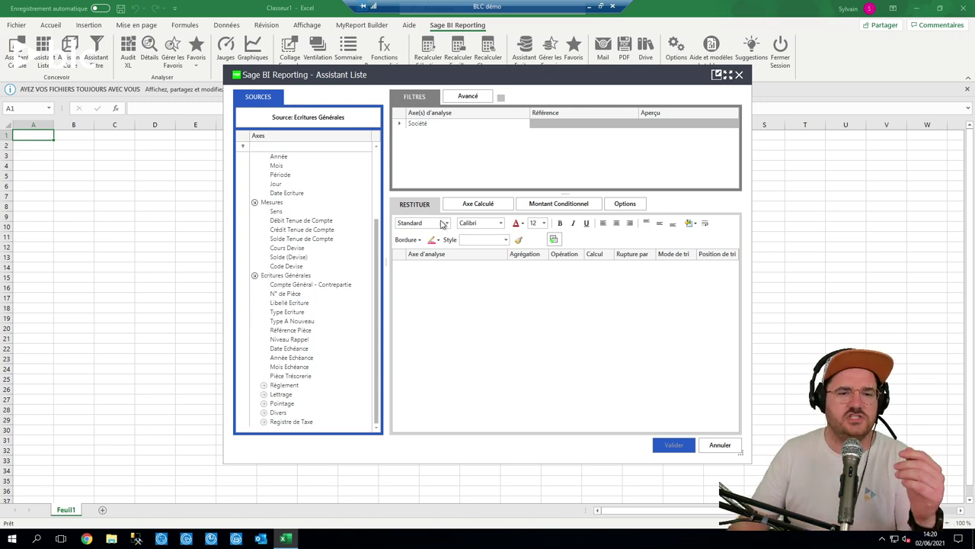
scroll(344, 271, "up", 3)
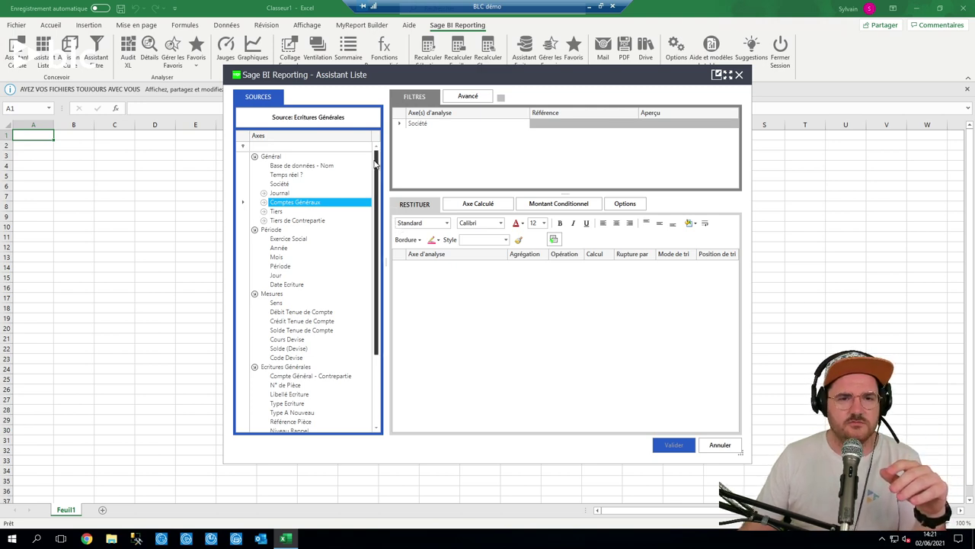
scroll(375, 164, "down", 5)
scroll(382, 157, "up", 5)
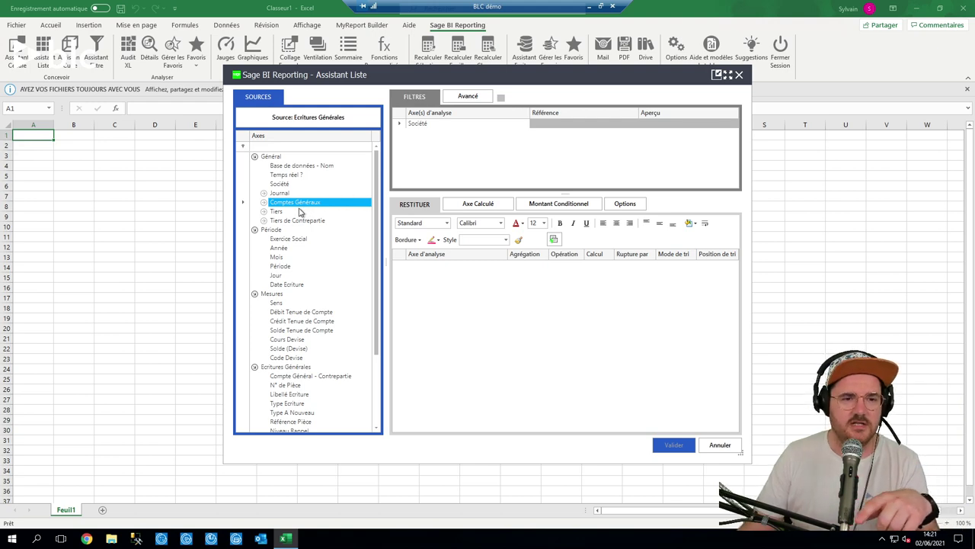
Add Journal - Code from the Journal information axes as the list's first output column.
left_click(263, 194)
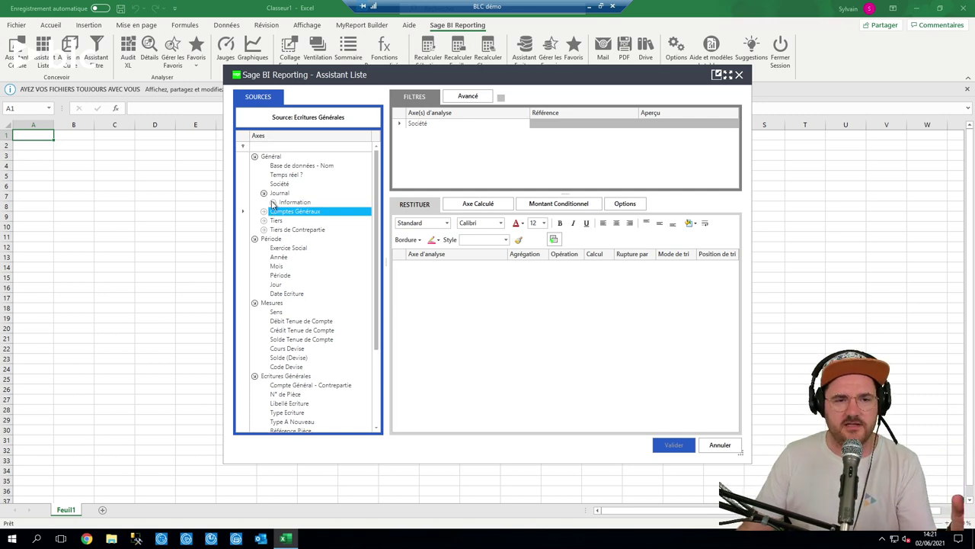
left_click(273, 202)
left_click(293, 211)
left_click_drag(433, 304, 433, 304)
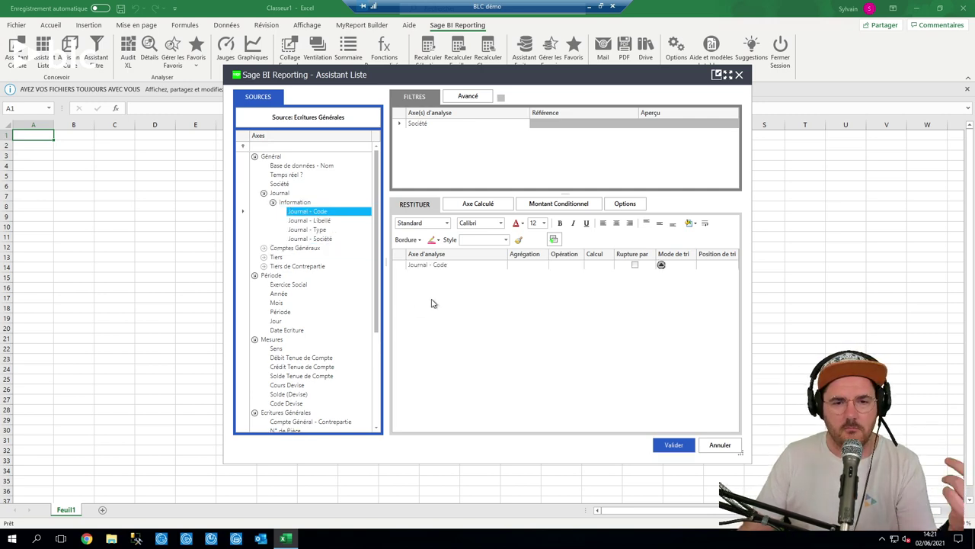
Add Compte Général - Code to the list's output columns and insert Date Ecriture between it and Journal - Code.
left_click(264, 194)
left_click(264, 202)
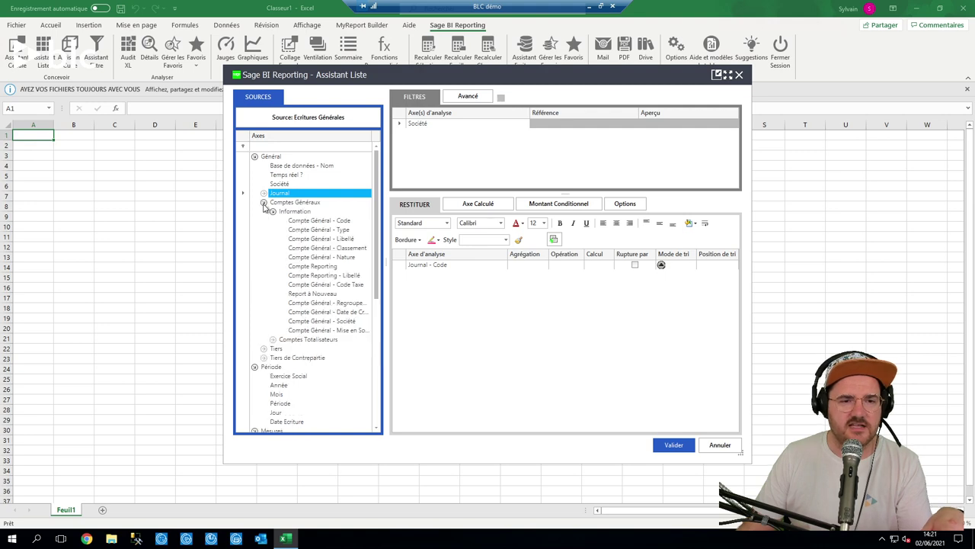
left_click(319, 221)
left_click_drag(436, 329, 436, 329)
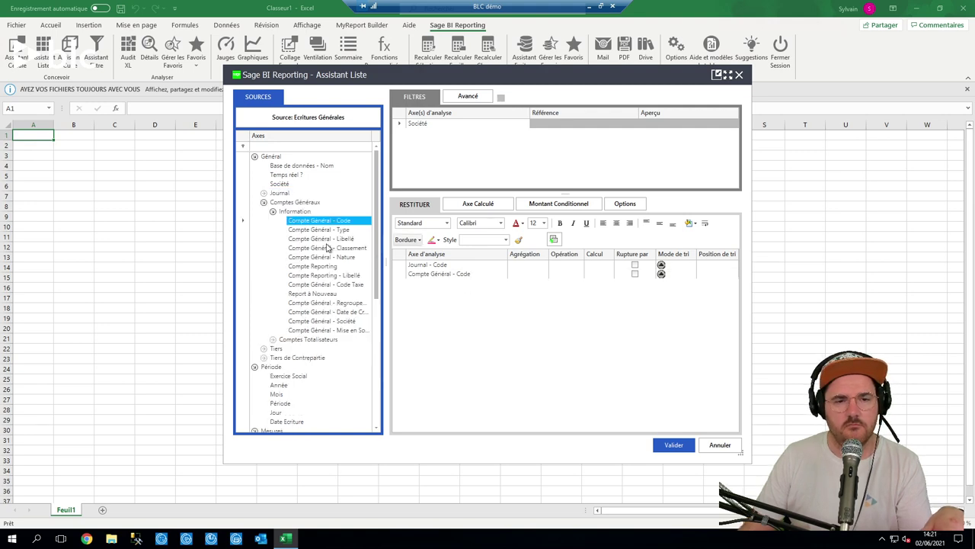
left_click(264, 202)
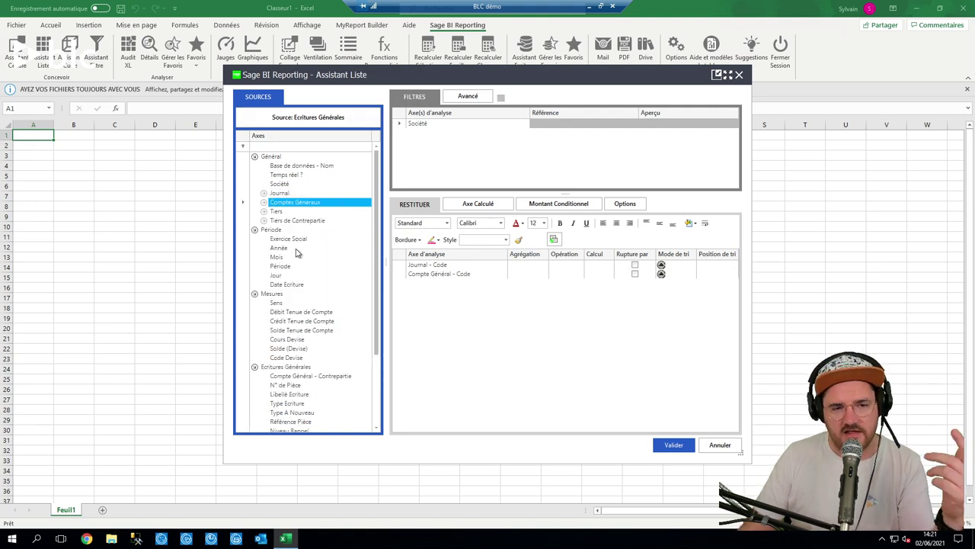
left_click_drag(288, 284, 432, 279)
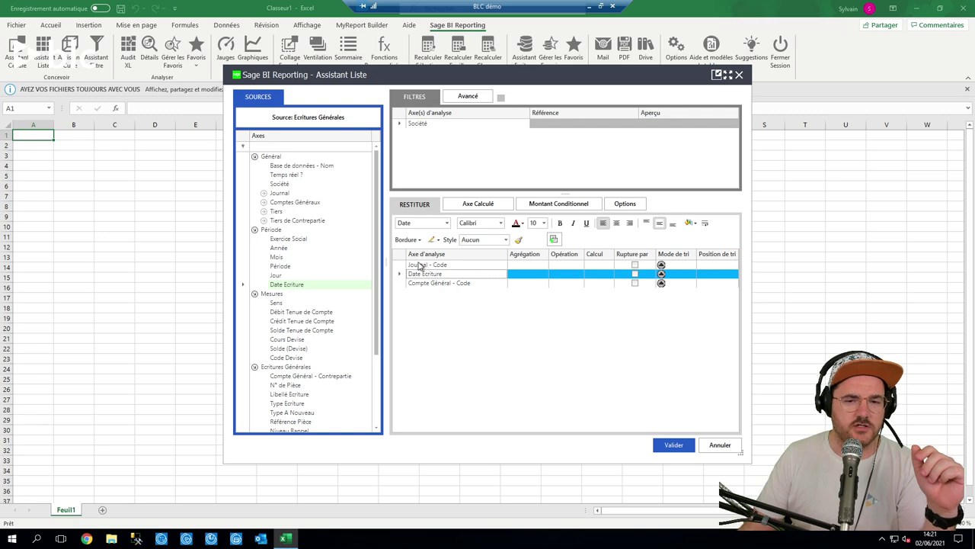
Append Tiers - Code and N° de Pièce after Compte Général - Code in the list's output columns.
left_click(265, 212)
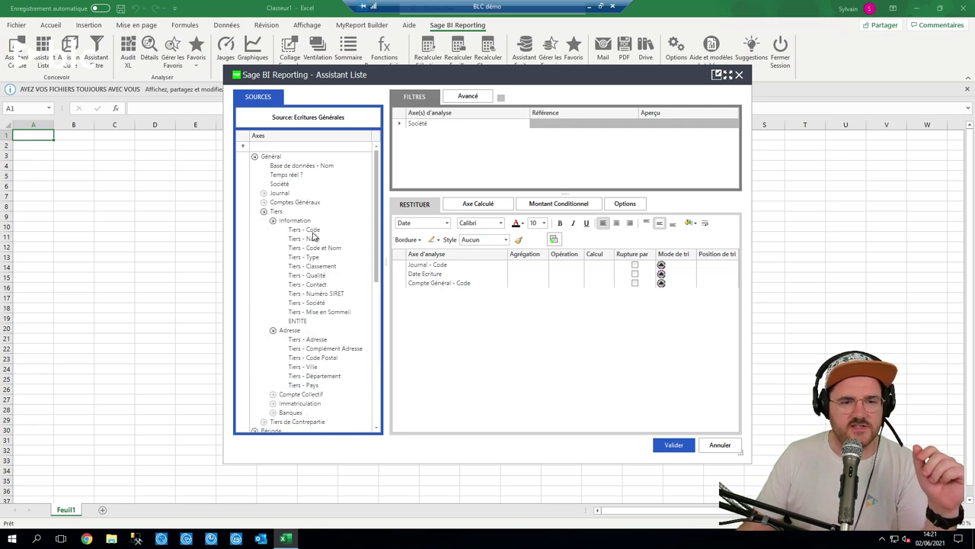
left_click_drag(308, 229, 434, 324)
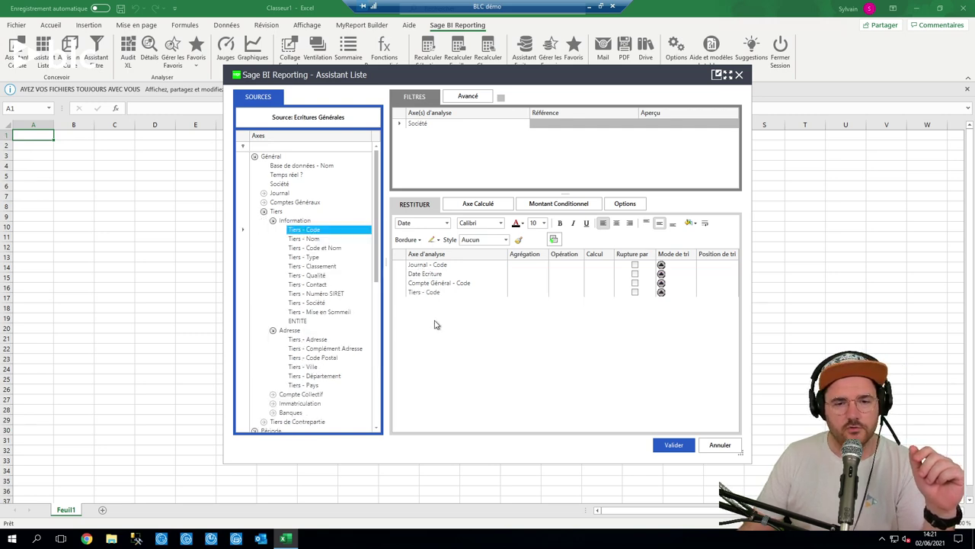
left_click(264, 211)
left_click_drag(377, 210, 376, 282)
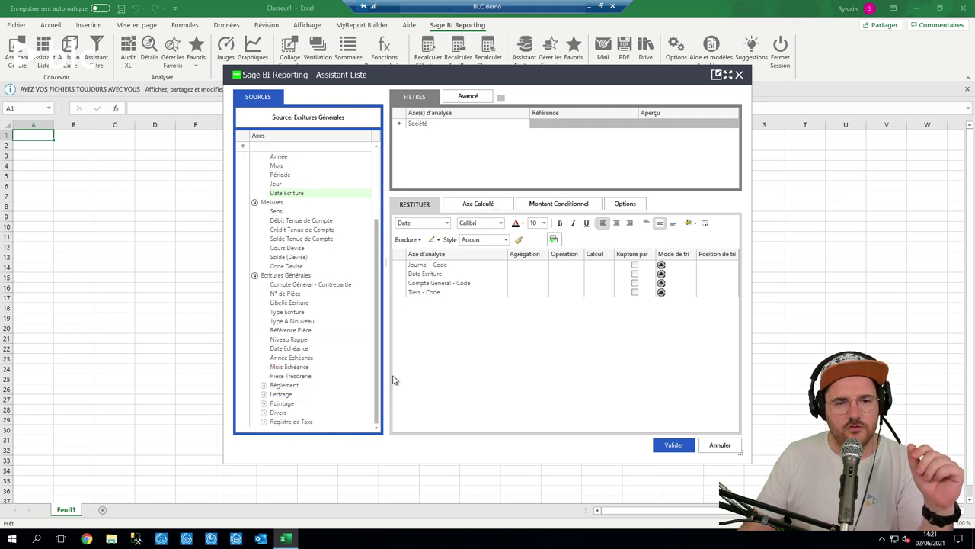
left_click_drag(280, 296, 450, 317)
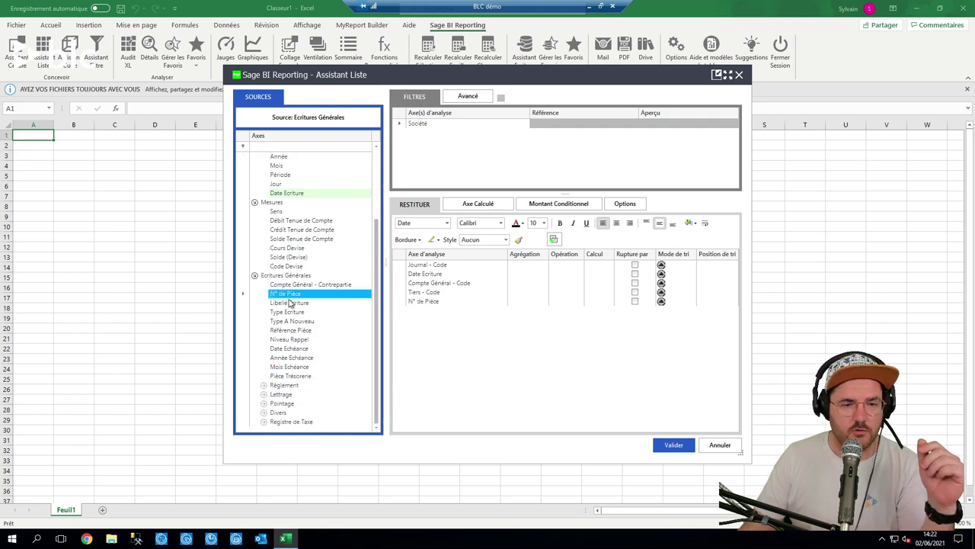
Append Référence Pièce, Libellé Ecriture, Débit Tenue de Compte and Crédit Tenue de Compte to the list's output columns.
left_click_drag(292, 334, 419, 312)
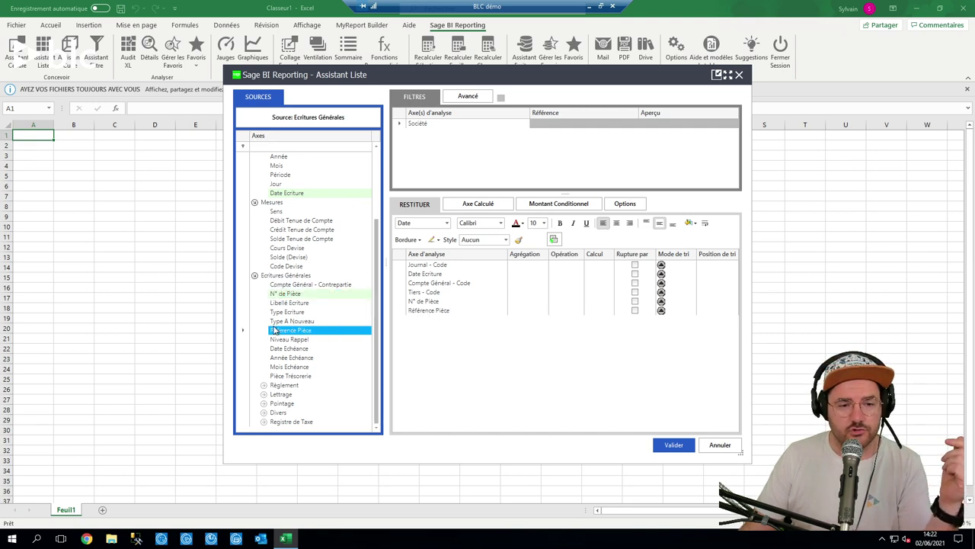
left_click_drag(286, 303, 446, 351)
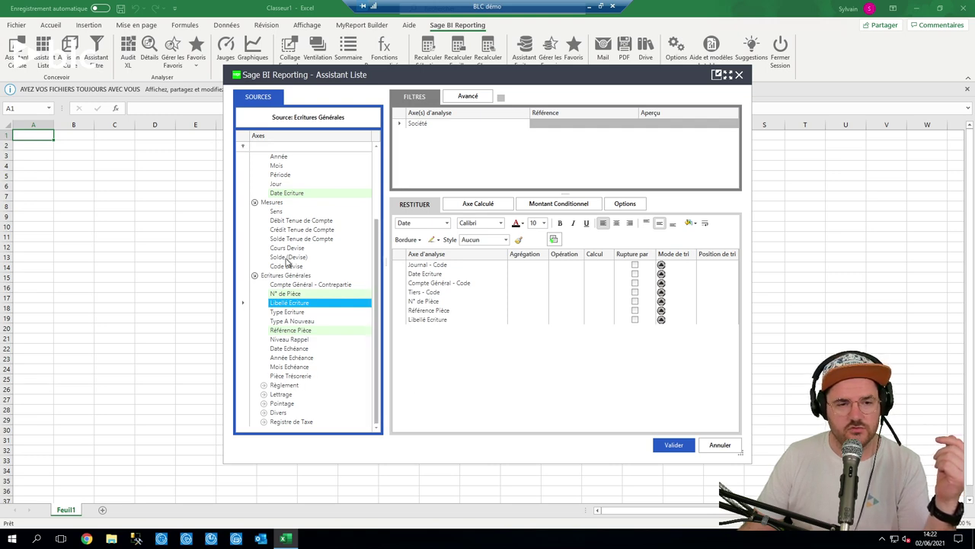
double_click(287, 220)
double_click(288, 229)
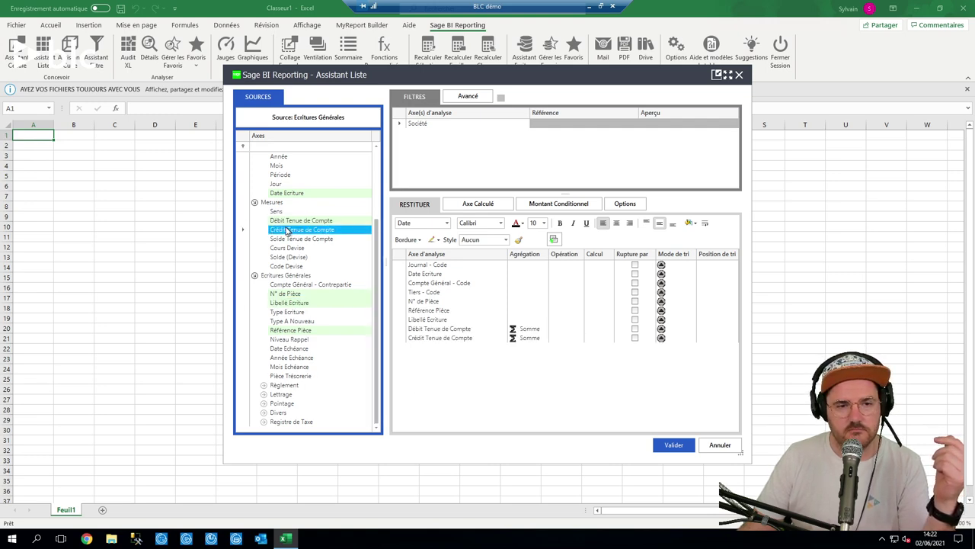
Add Règlement Mode - Code and Date Echéance to the output columns, placed between Libellé Ecriture and the debit and credit columns.
double_click(290, 348)
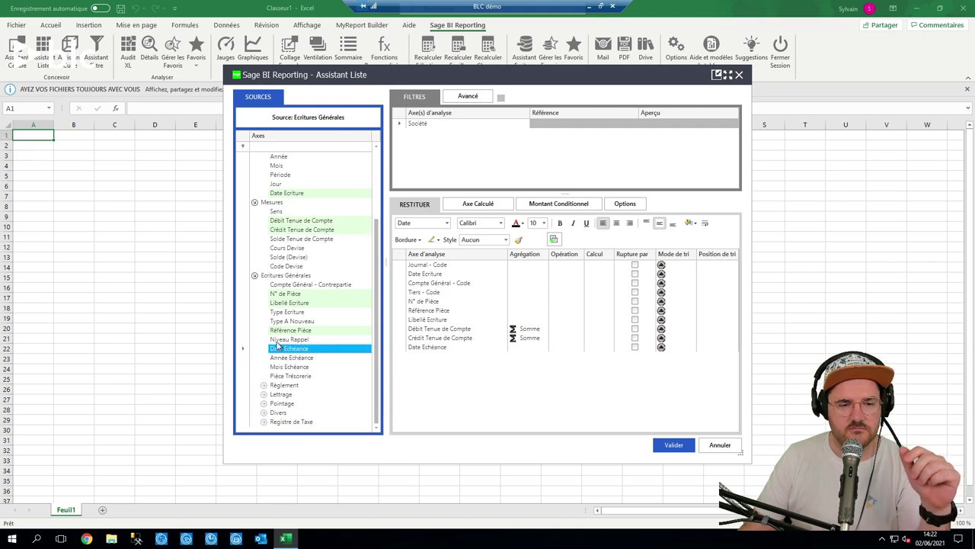
left_click(264, 386)
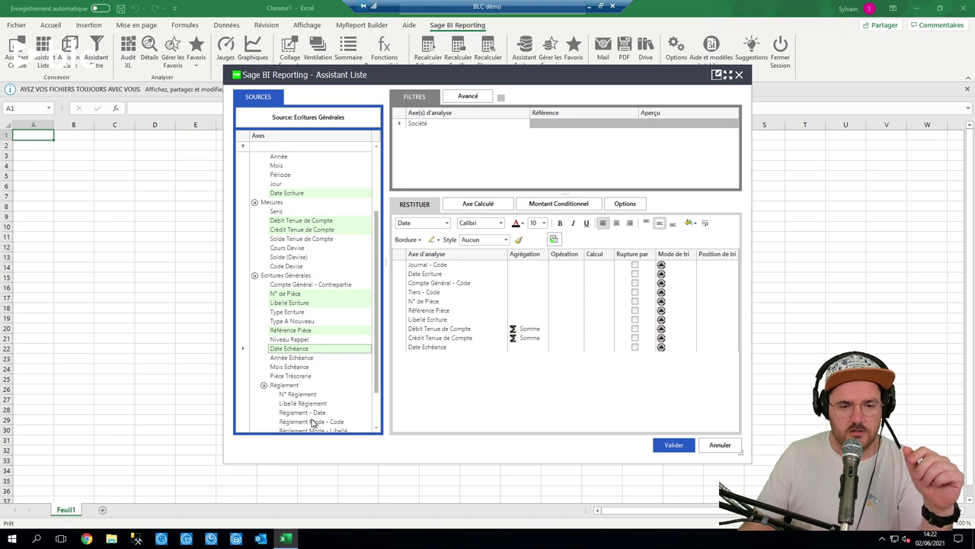
left_click_drag(312, 422, 435, 366)
left_click_drag(419, 320, 417, 365)
left_click(488, 384)
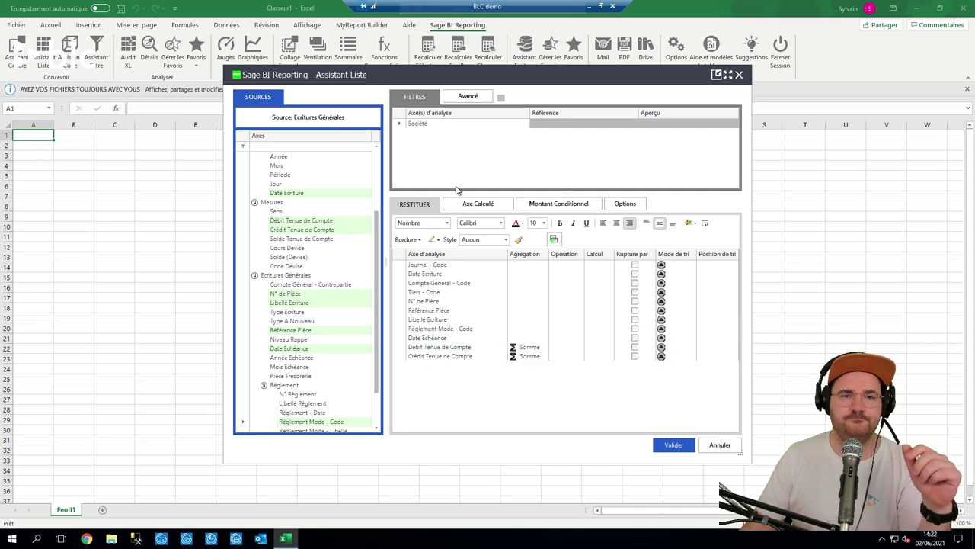
Filter the list on the company Bijou SA and generate it in the sheet.
left_click(562, 126)
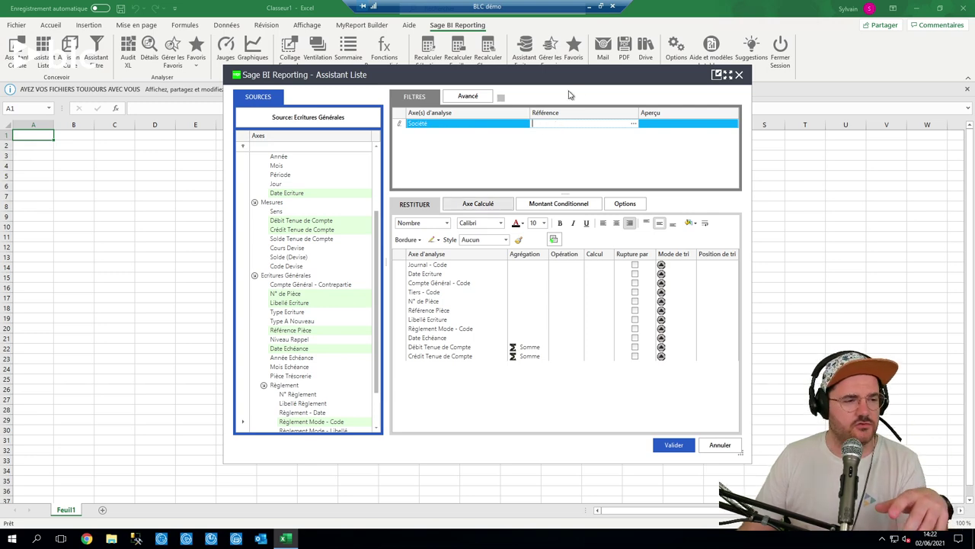
left_click(633, 125)
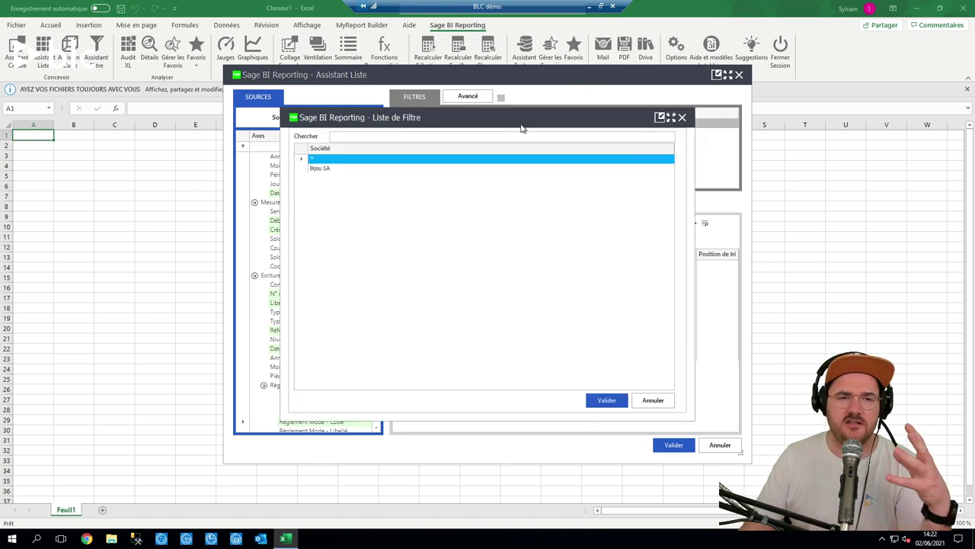
left_click(354, 169)
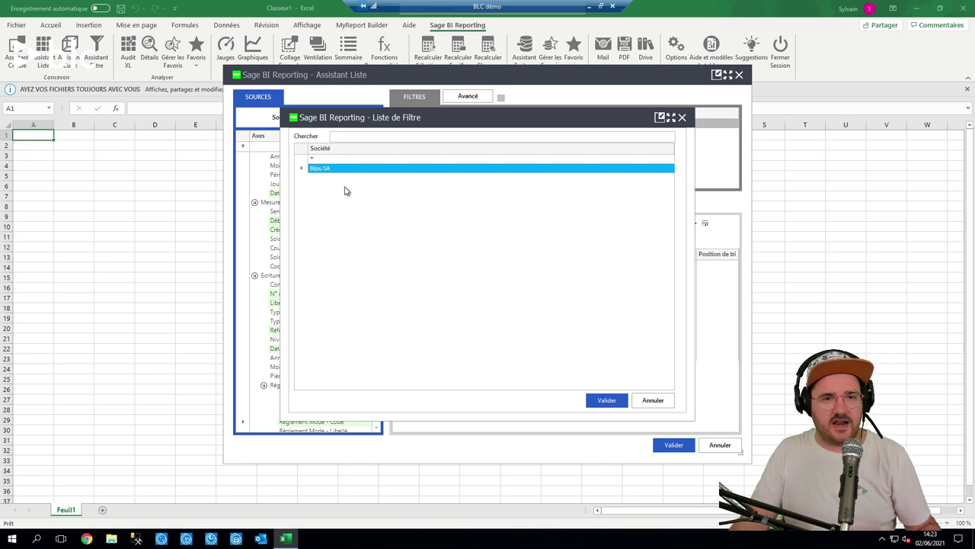
left_click(606, 399)
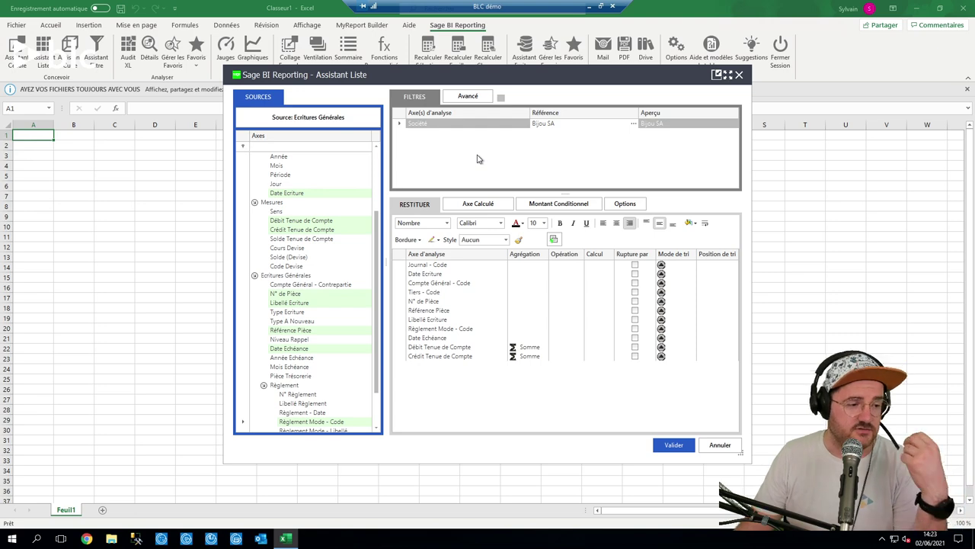
left_click(667, 446)
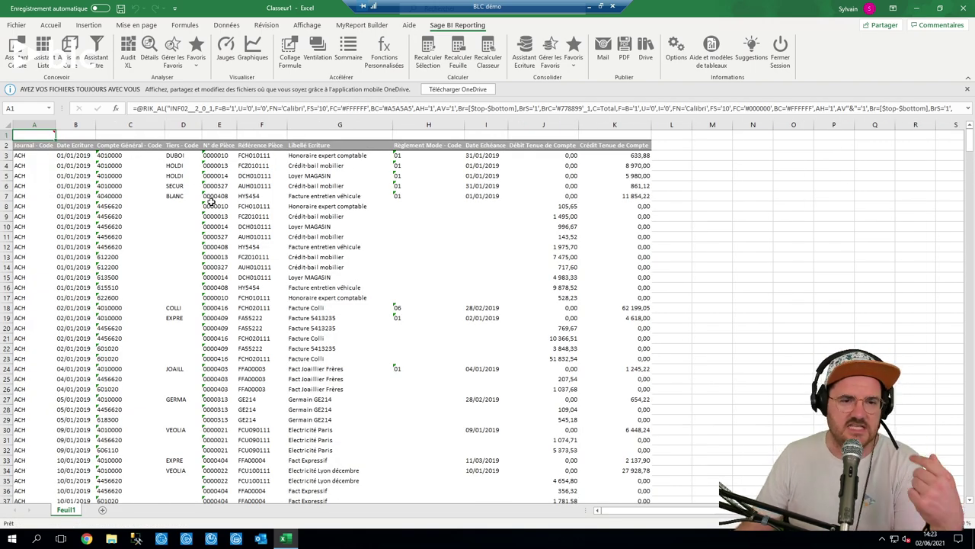
Look through the generated entries to examine how they are ordered by journal, date and general account.
left_click(71, 177)
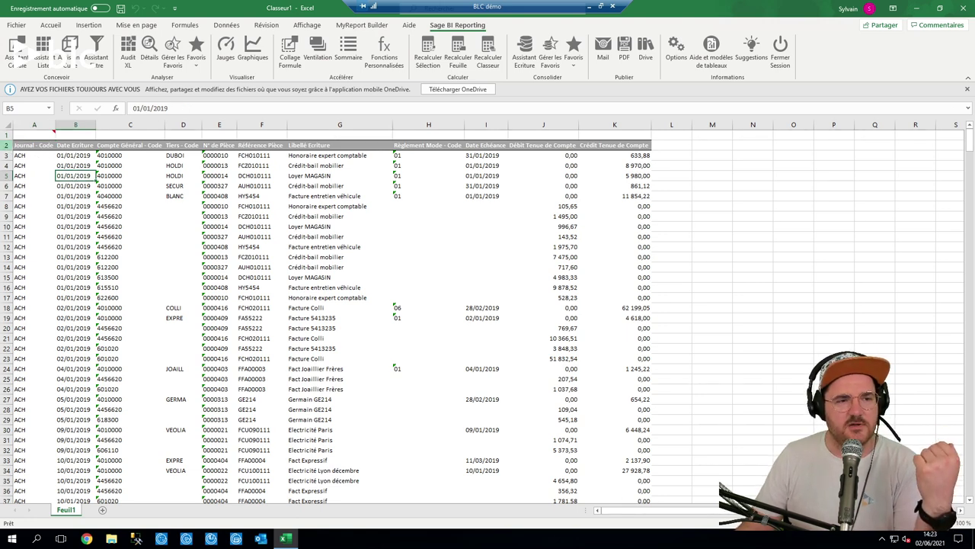
left_click(76, 155)
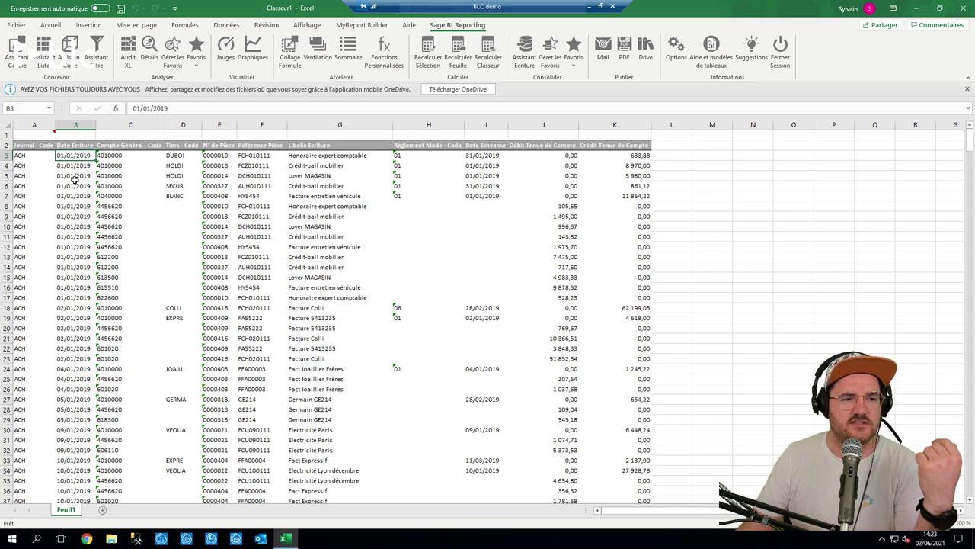
scroll(73, 181, "down", 15)
scroll(74, 181, "down", 20)
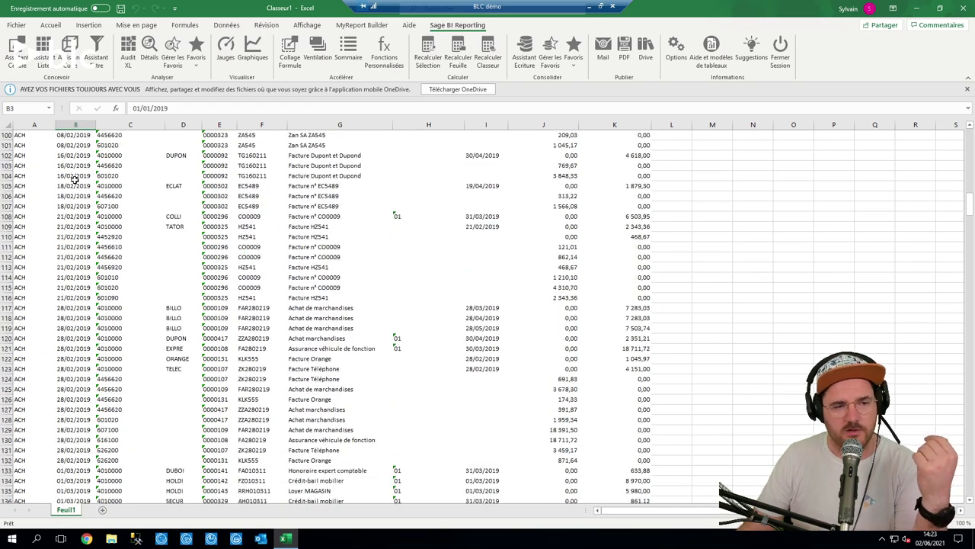
scroll(74, 180, "down", 3)
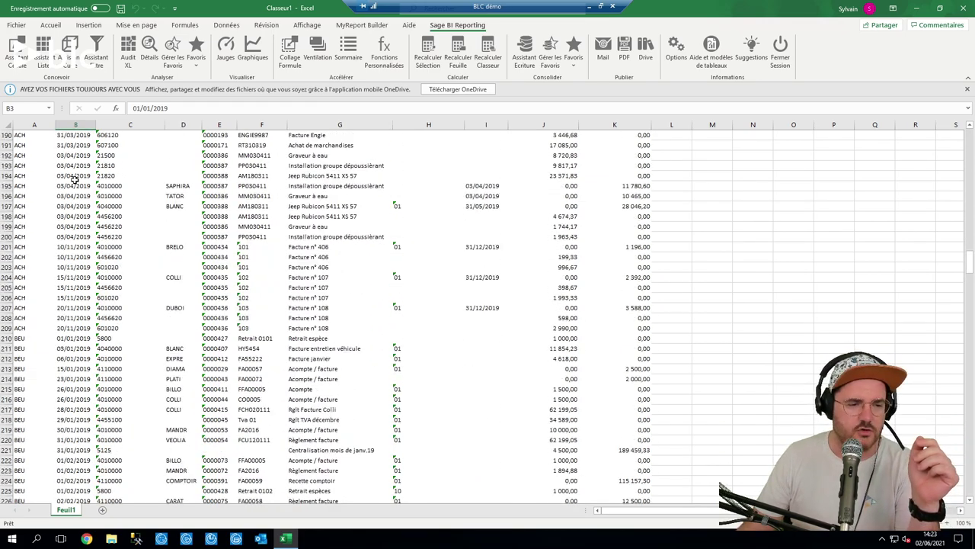
scroll(74, 183, "up", 16)
scroll(83, 220, "up", 20)
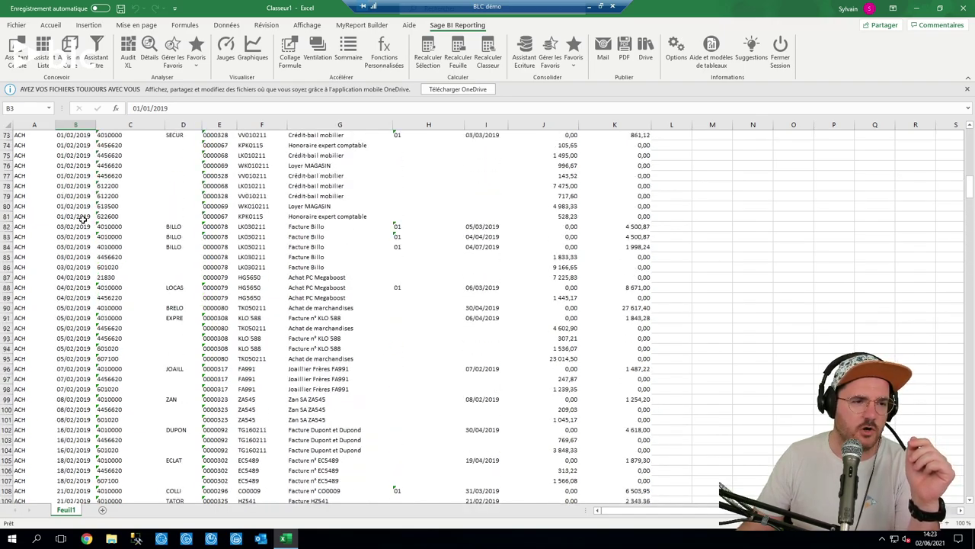
scroll(56, 178, "down", 4)
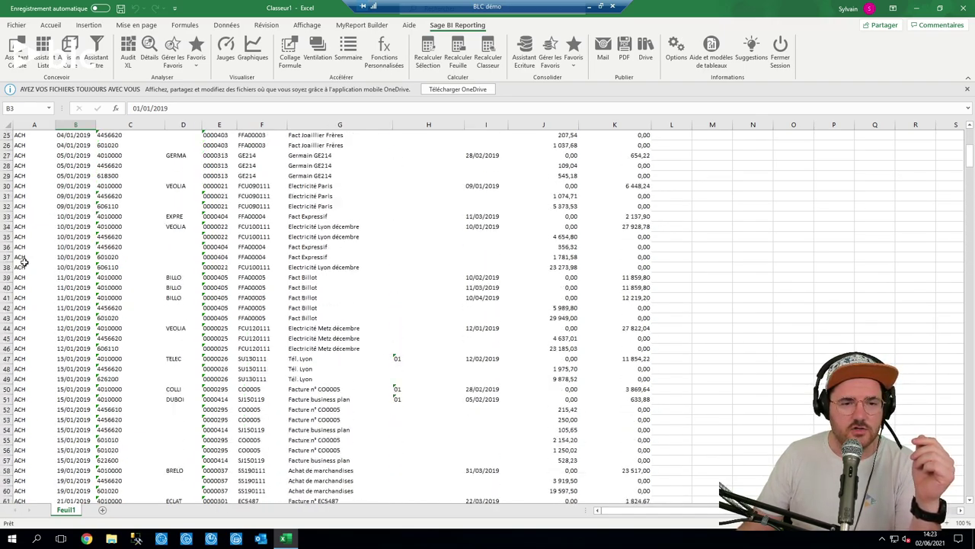
scroll(290, 199, "up", 8)
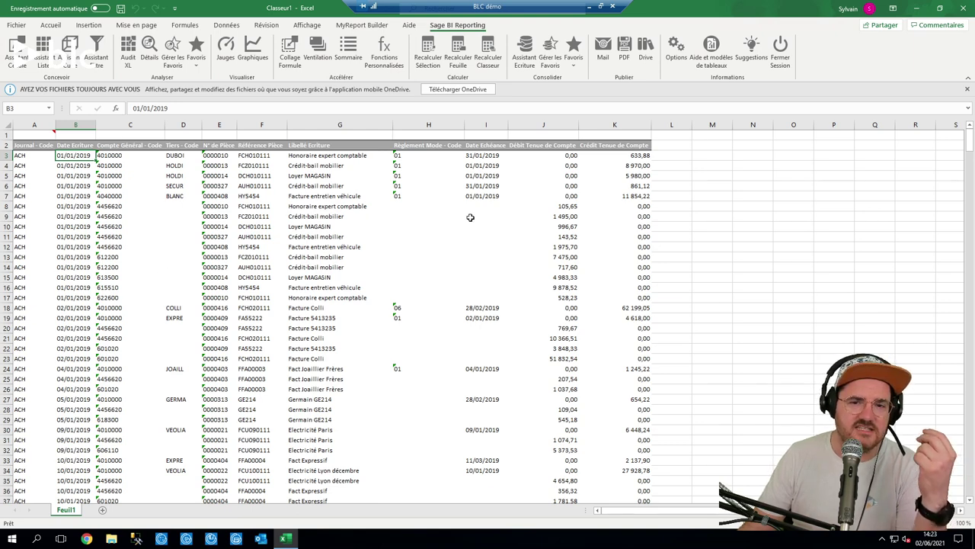
left_click(145, 176)
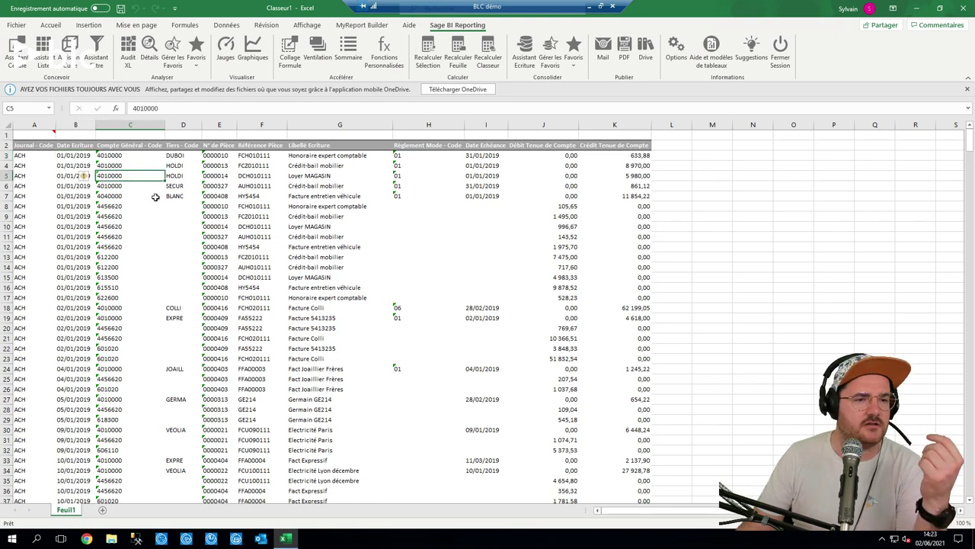
Reopen the list definition, give N° de Pièce sort position 1, regenerate the list and check it through to its Total row.
double_click(44, 136)
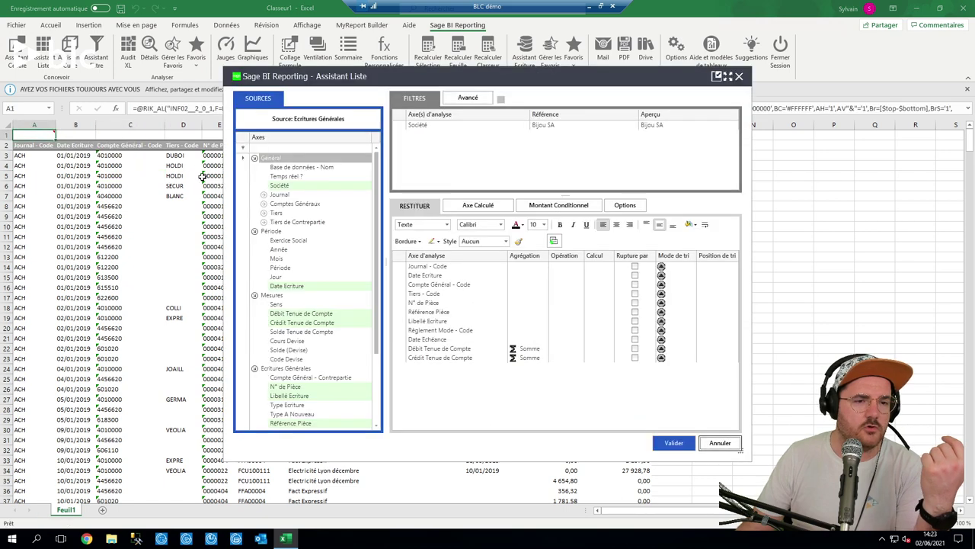
left_click(432, 306)
left_click(730, 307)
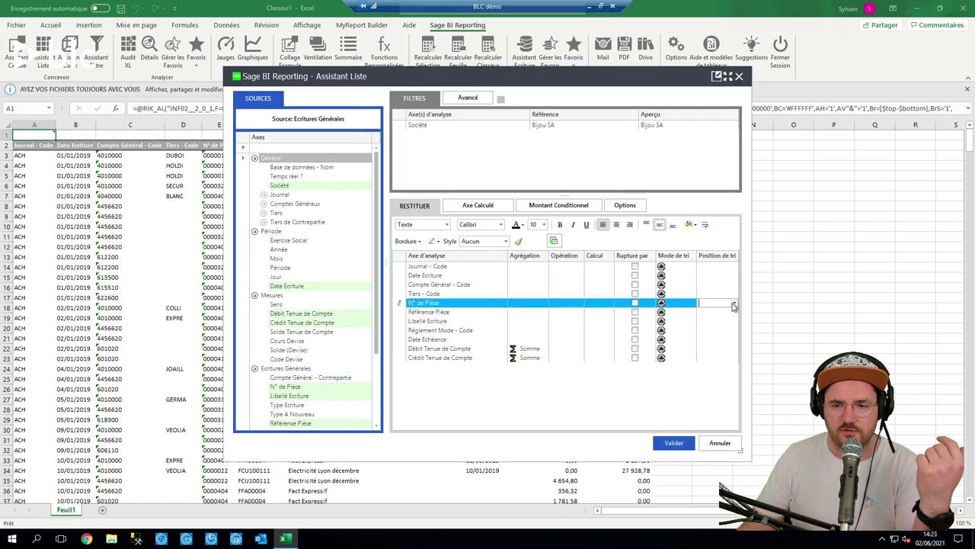
left_click(733, 304)
left_click(703, 312)
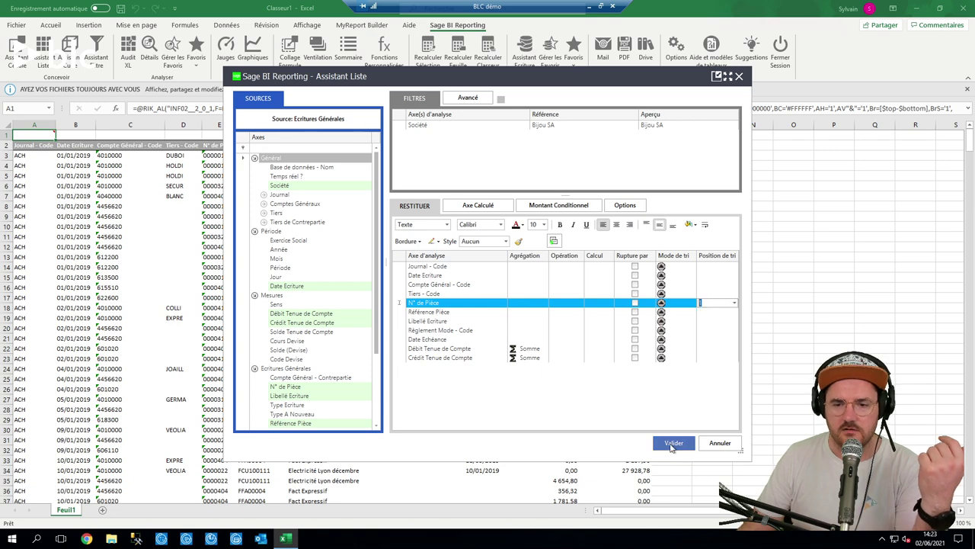
left_click(674, 444)
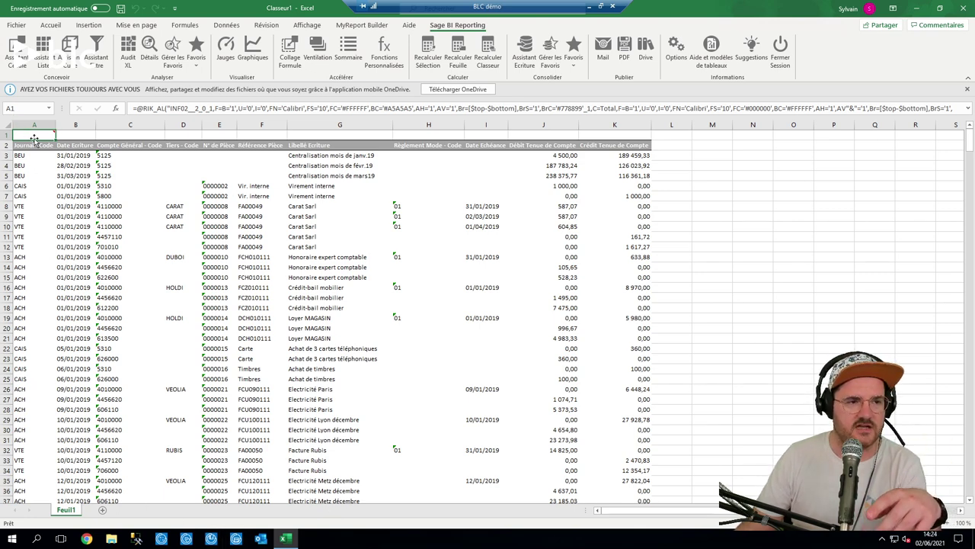
key("ctrl+Down")
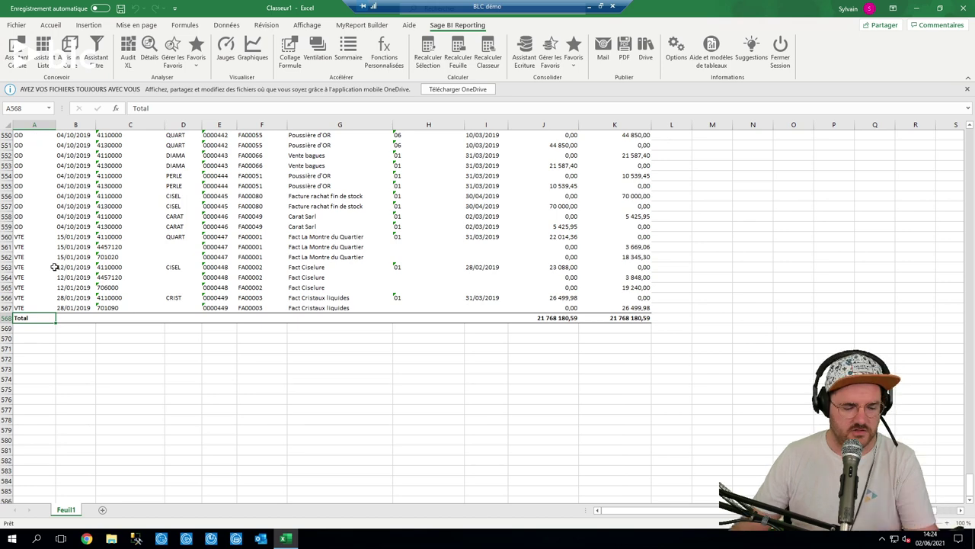
key("ctrl+Up")
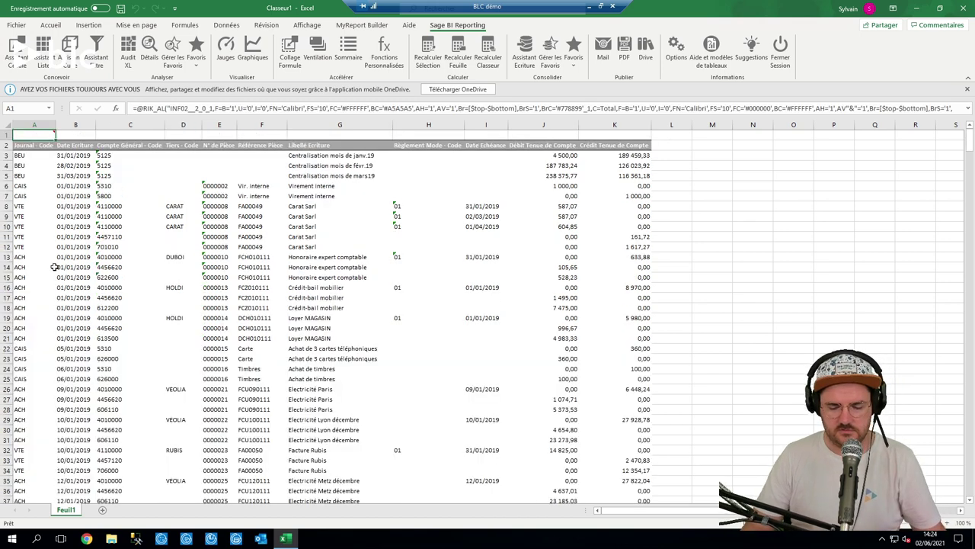
Set the list's sort order to Journal - Code in position 1 and N° de Pièce in position 2, and regenerate it.
double_click(45, 133)
left_click(716, 267)
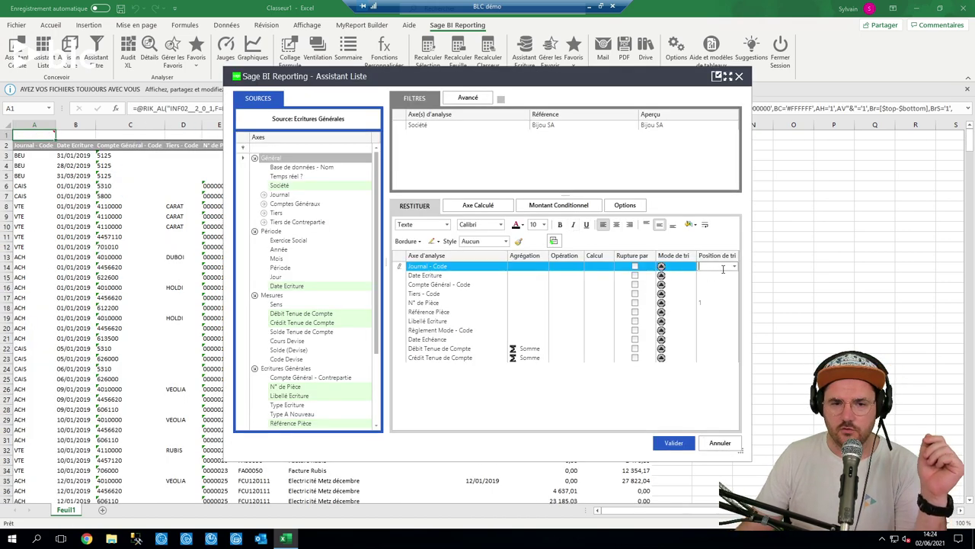
left_click(735, 266)
left_click(713, 278)
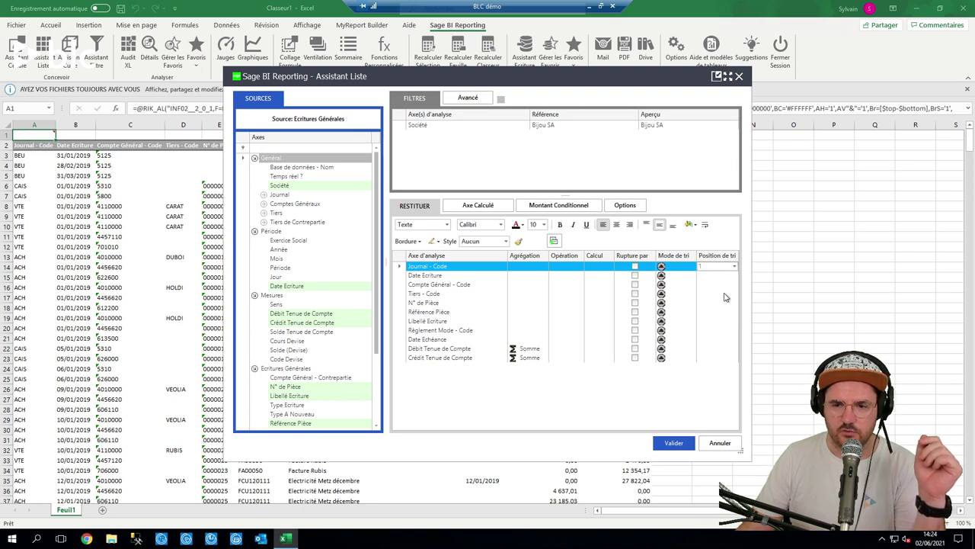
left_click(699, 303)
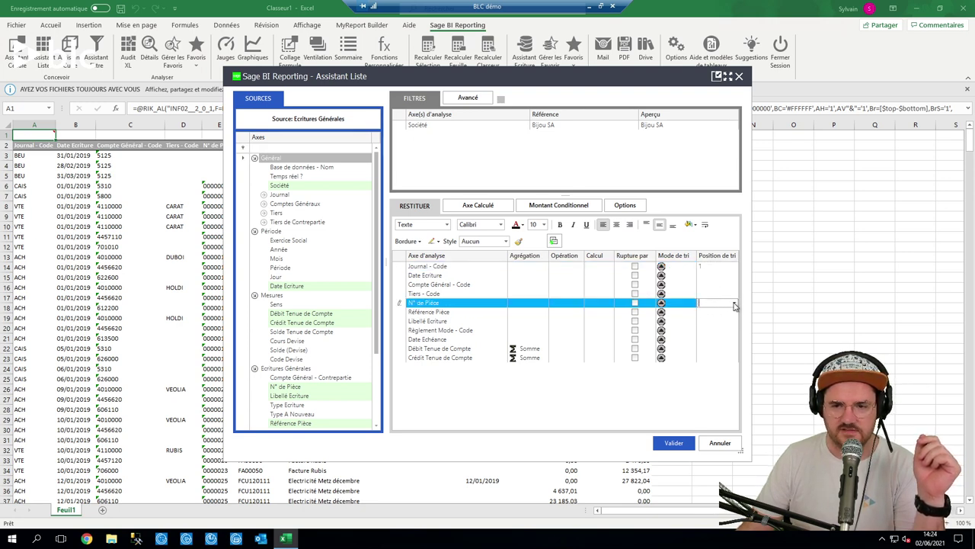
left_click(735, 304)
left_click(714, 324)
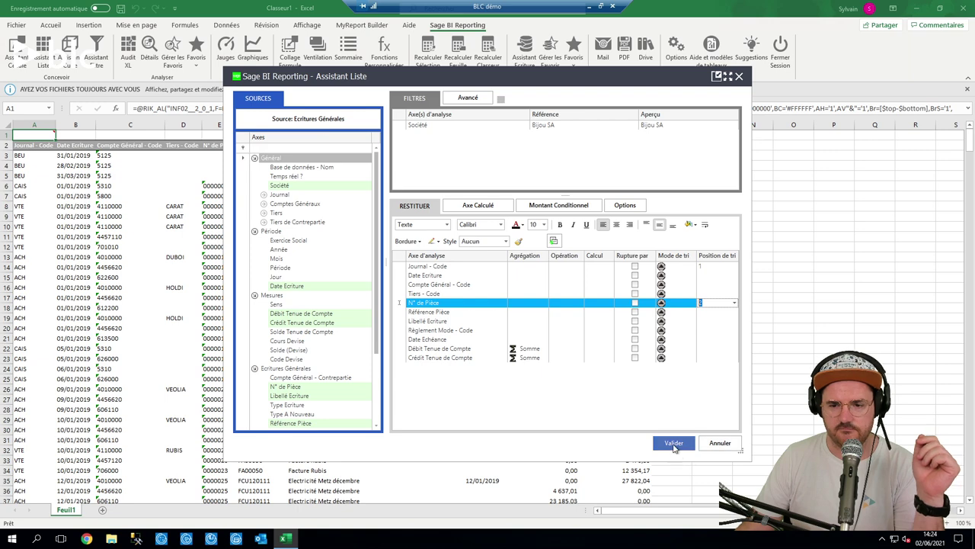
left_click(674, 443)
Examine the sorted entries by journal and document number, from the first rows through to the Total row.
left_click(375, 223)
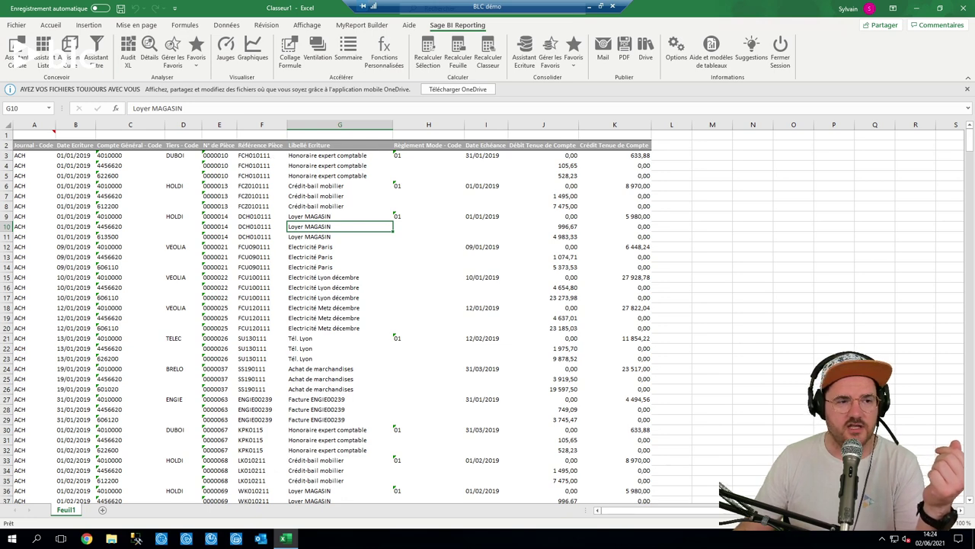
left_click_drag(5, 155, 19, 237)
left_click(535, 257)
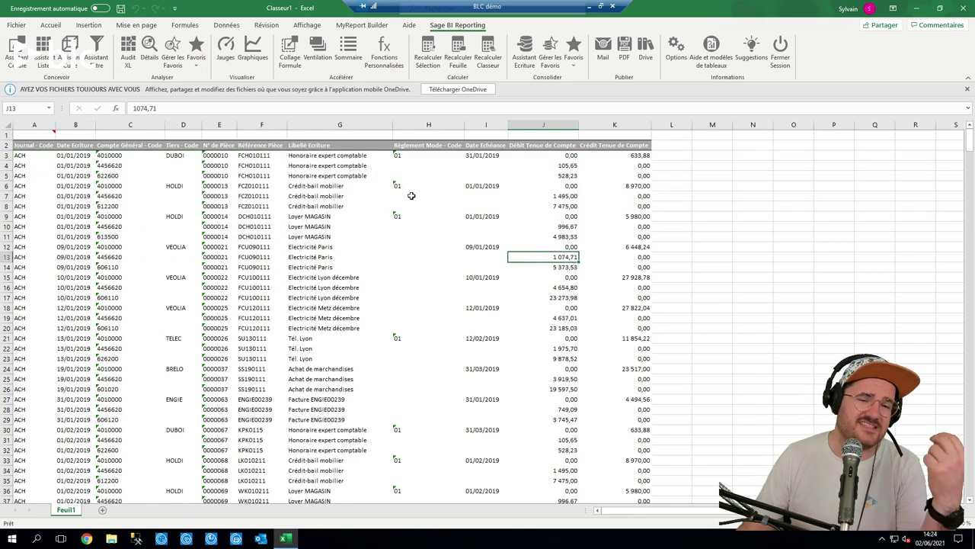
scroll(253, 246, "down", 7)
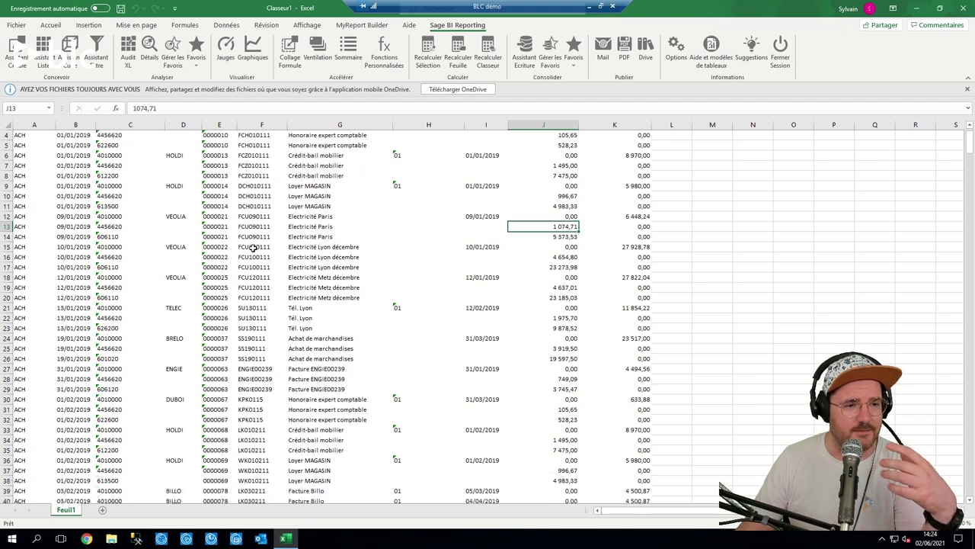
scroll(254, 246, "down", 19)
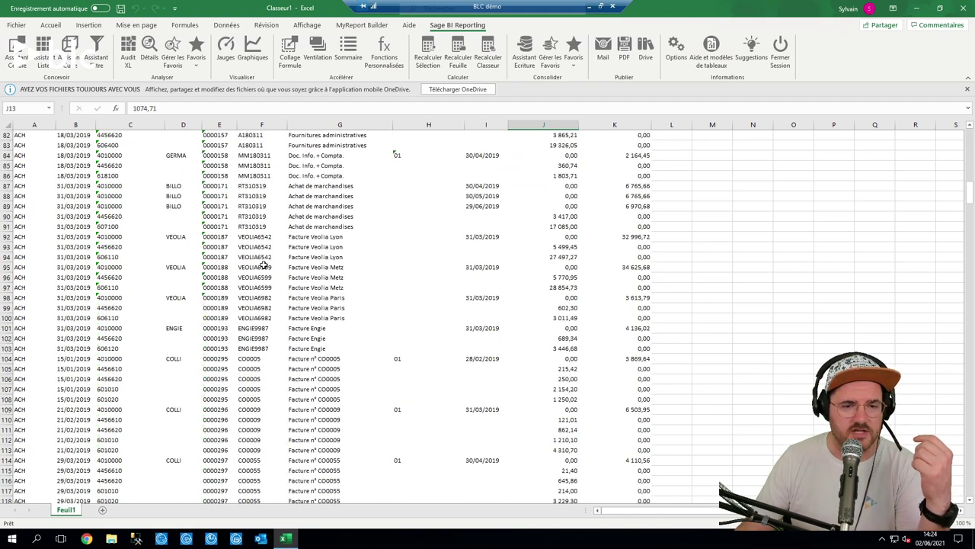
scroll(262, 263, "down", 7)
left_click(45, 228)
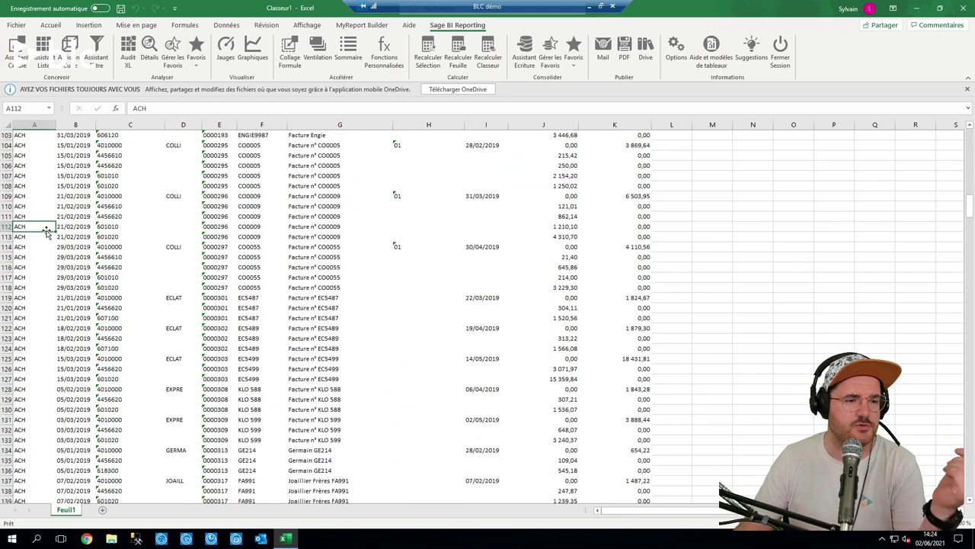
key("ctrl+Down")
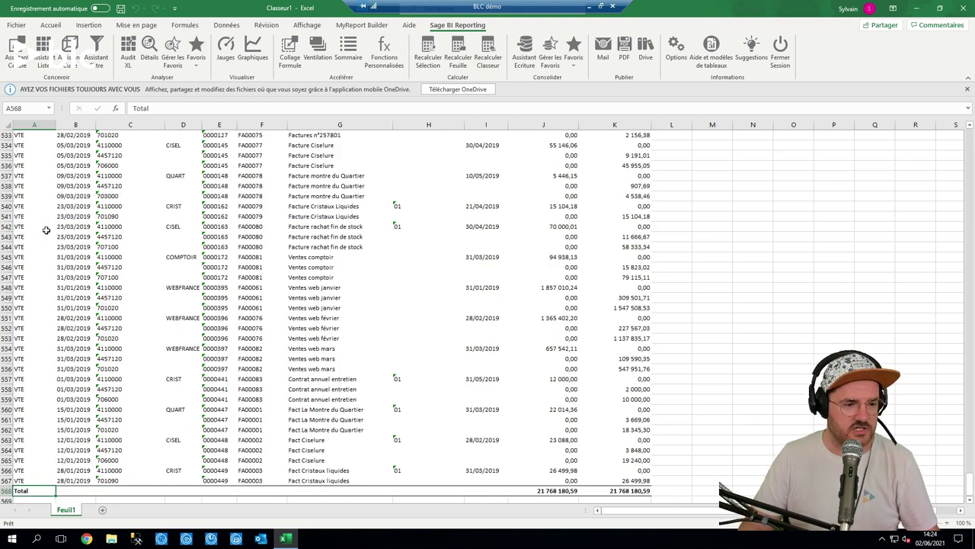
Add a new worksheet and start a cube on it based on the Ecritures Générales model.
key("ctrl+Home")
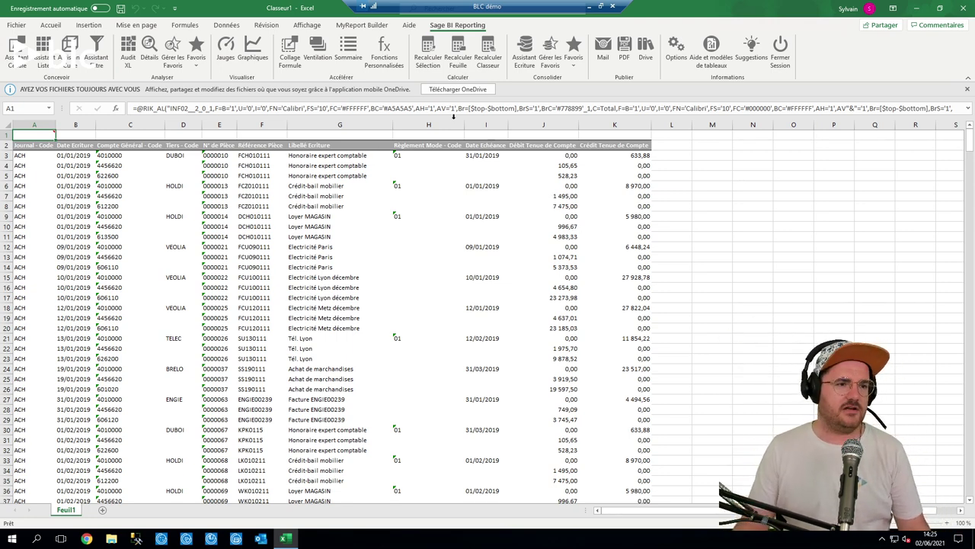
left_click(318, 188)
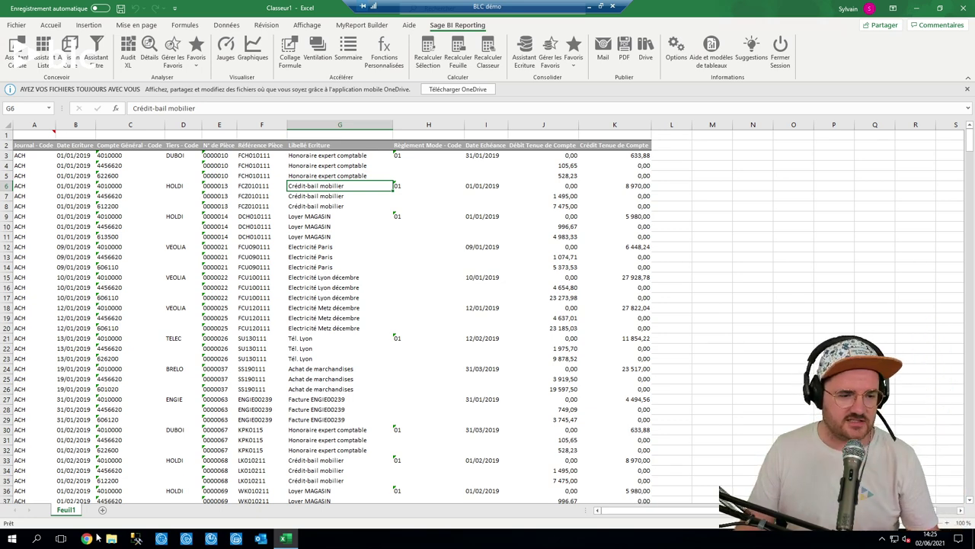
left_click(105, 509)
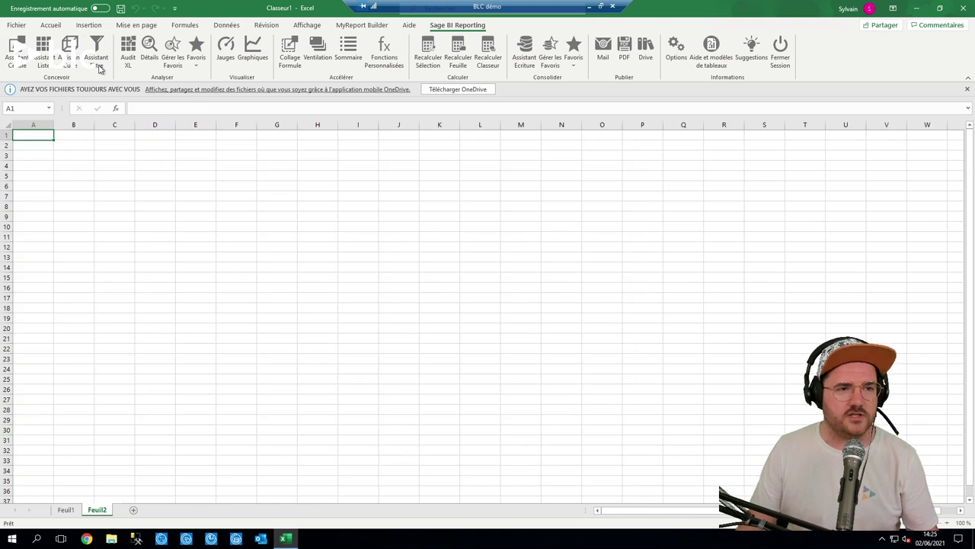
left_click(69, 52)
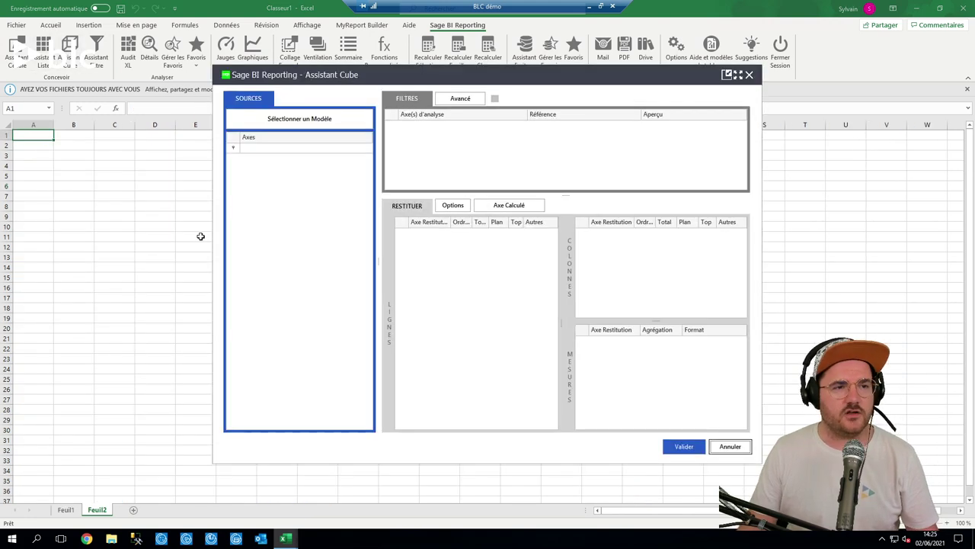
left_click(304, 119)
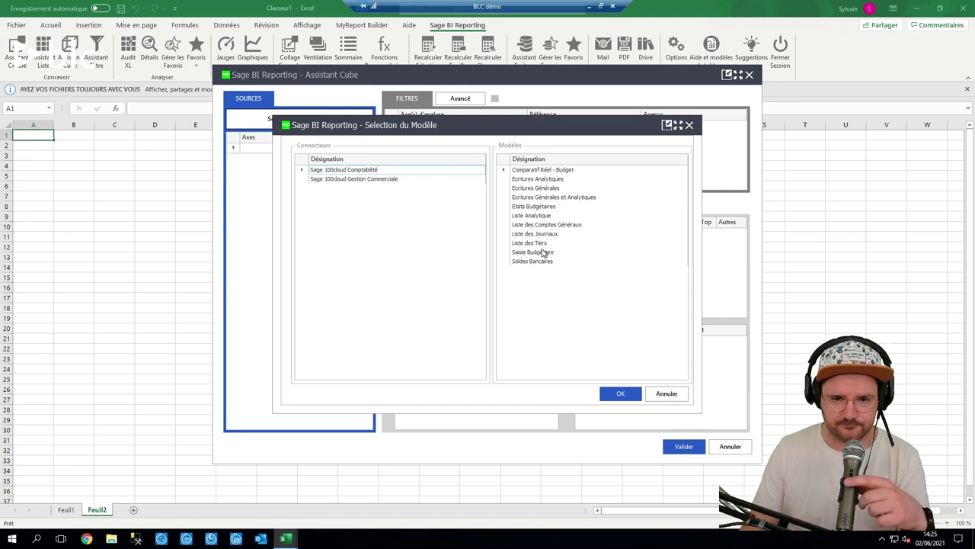
left_click(536, 188)
left_click(620, 393)
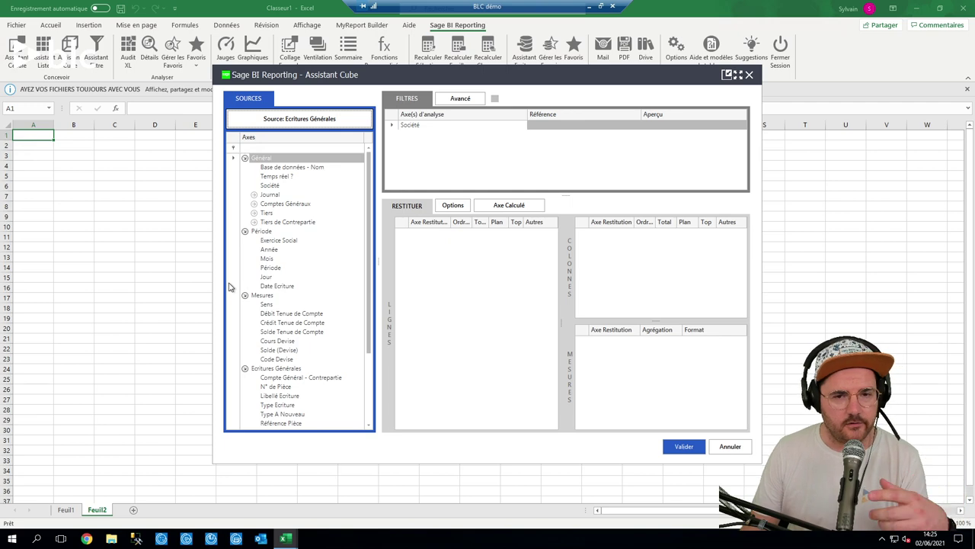
Add Compte Général - Code to the cube's rows and Exercice Social to its columns.
left_click(254, 203)
left_click(264, 214)
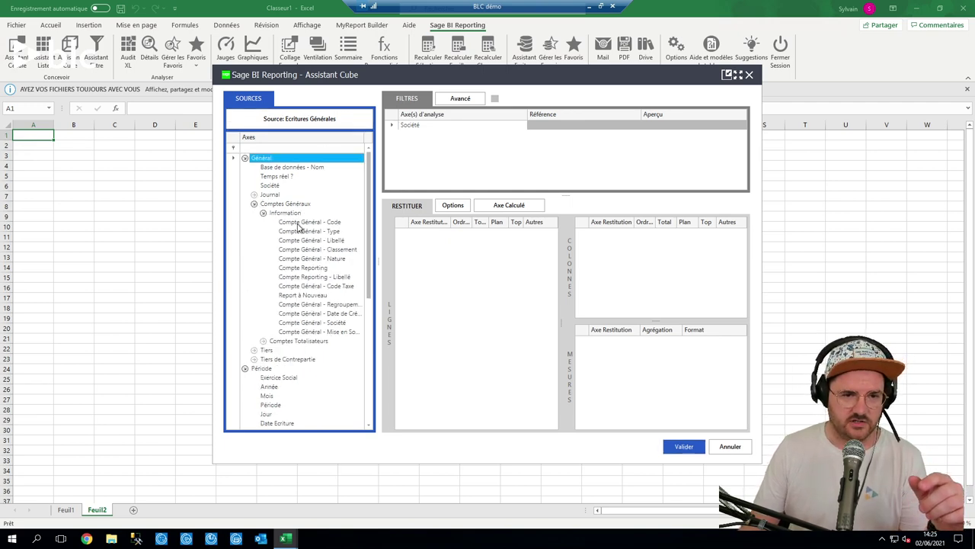
left_click_drag(322, 223, 457, 294)
left_click(254, 204)
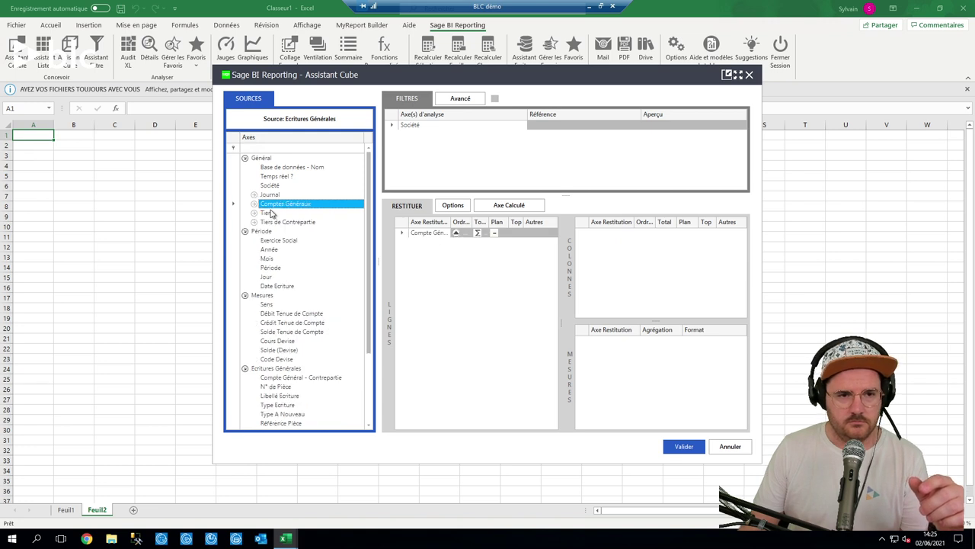
scroll(293, 207, "down", 3)
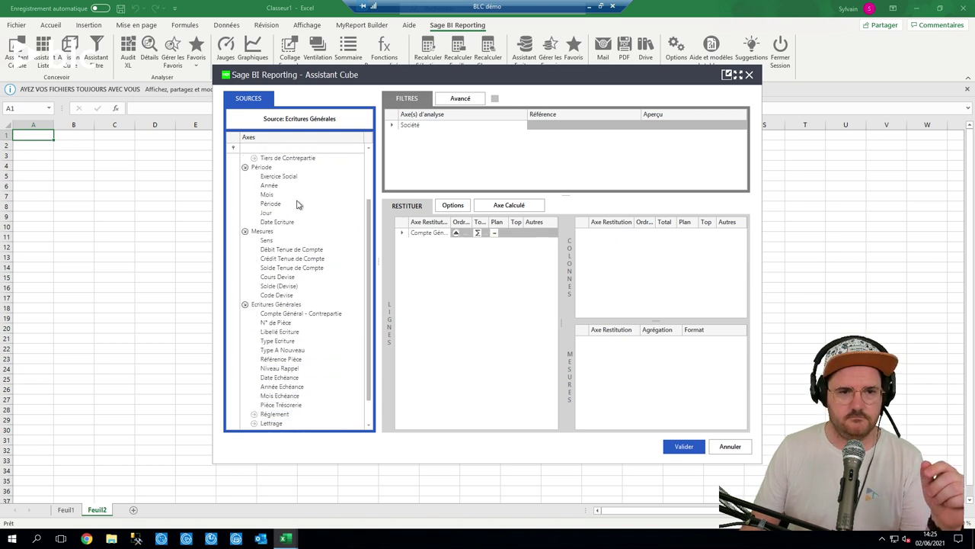
left_click_drag(274, 177, 684, 273)
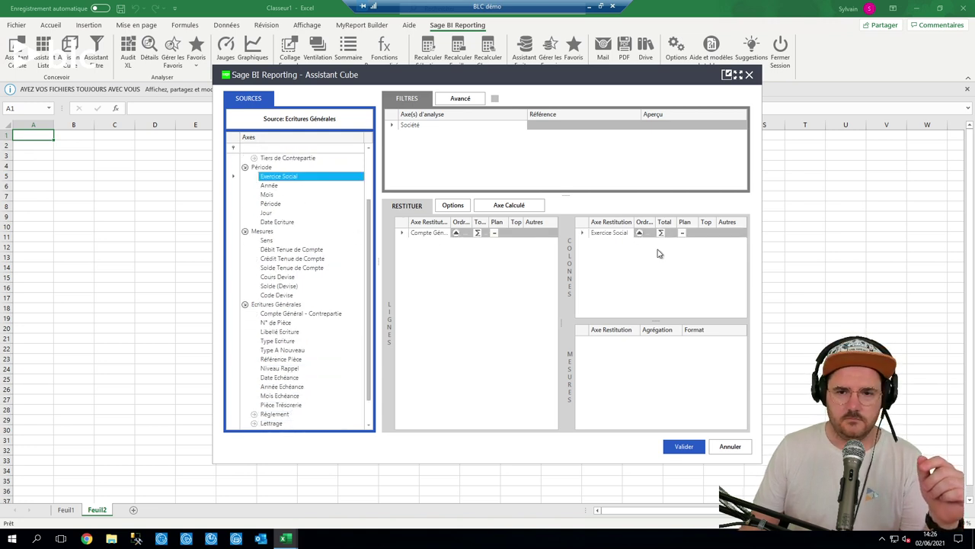
Add Débit Tenue de Compte and Crédit Tenue de Compte as the cube's measures.
scroll(257, 296, "down", 2)
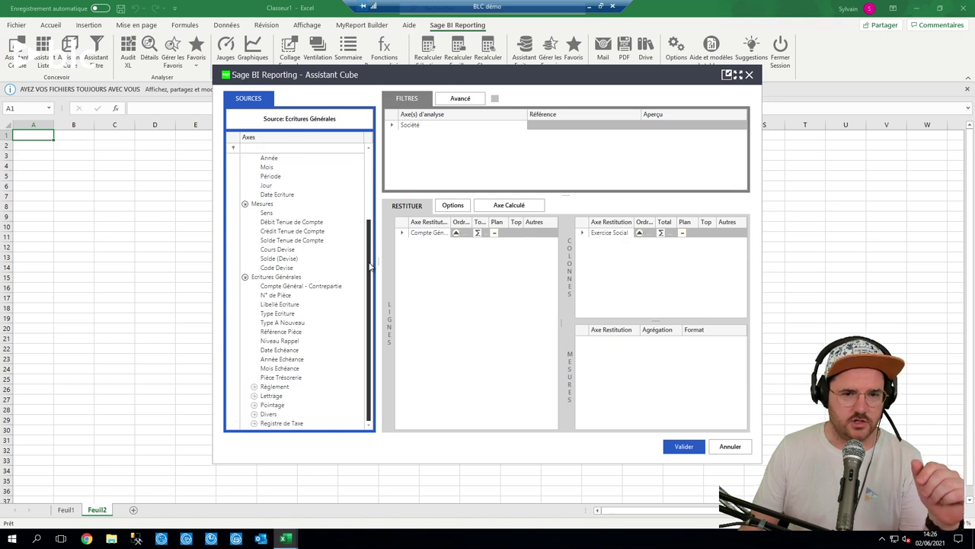
left_click(277, 231)
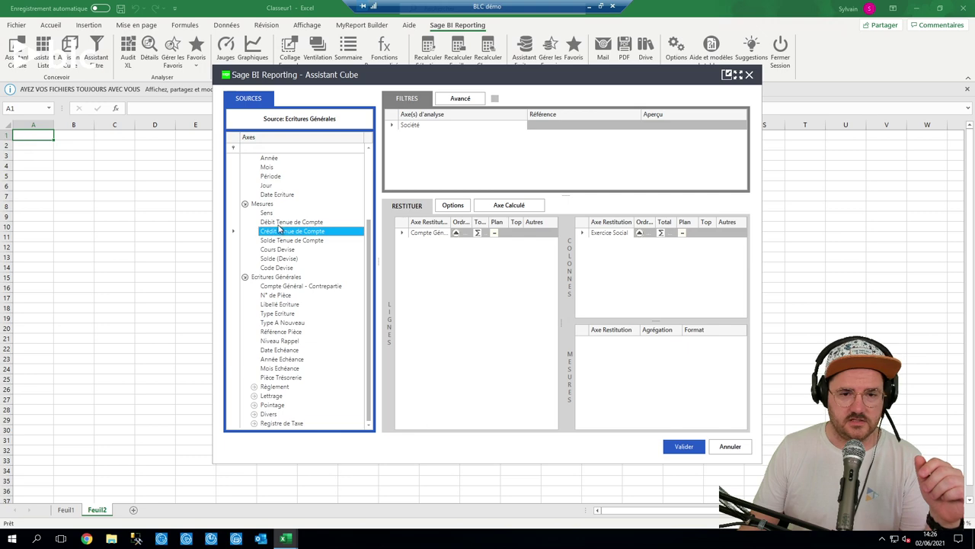
left_click_drag(282, 222, 670, 370)
left_click_drag(286, 236, 618, 352)
Filter the cube's Société on Bijou SA and generate the table on the sheet.
left_click(614, 125)
left_click(634, 127)
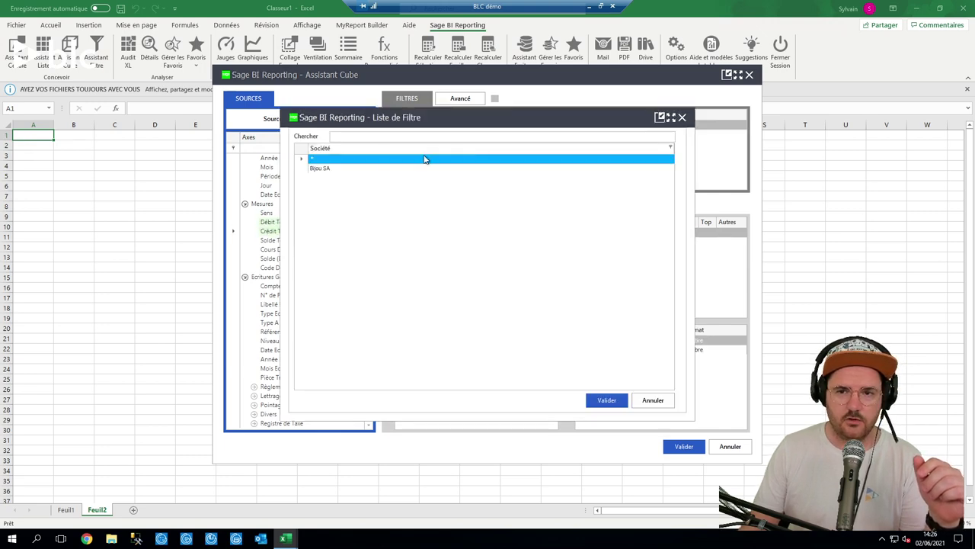
left_click(424, 159)
left_click(607, 402)
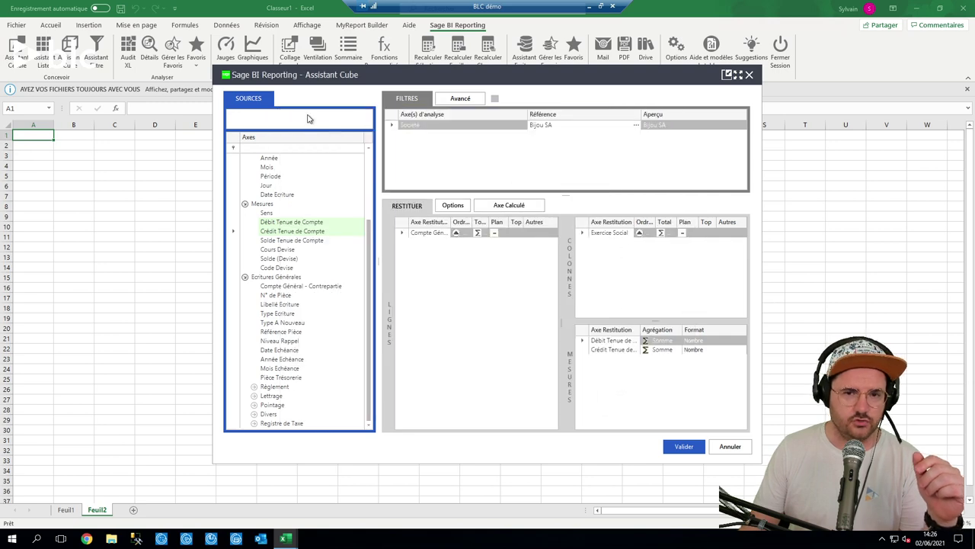
left_click_drag(371, 276, 374, 186)
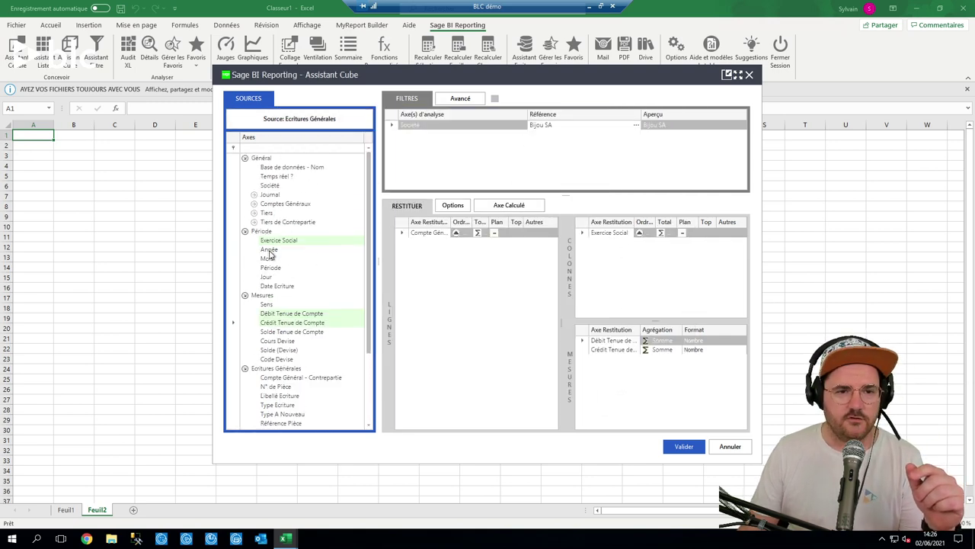
left_click_drag(270, 250, 260, 337)
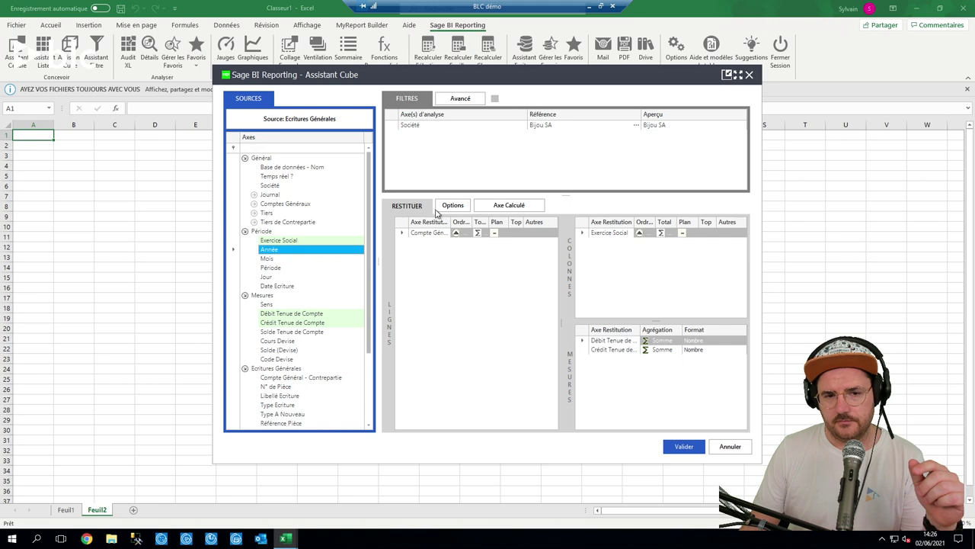
left_click(684, 446)
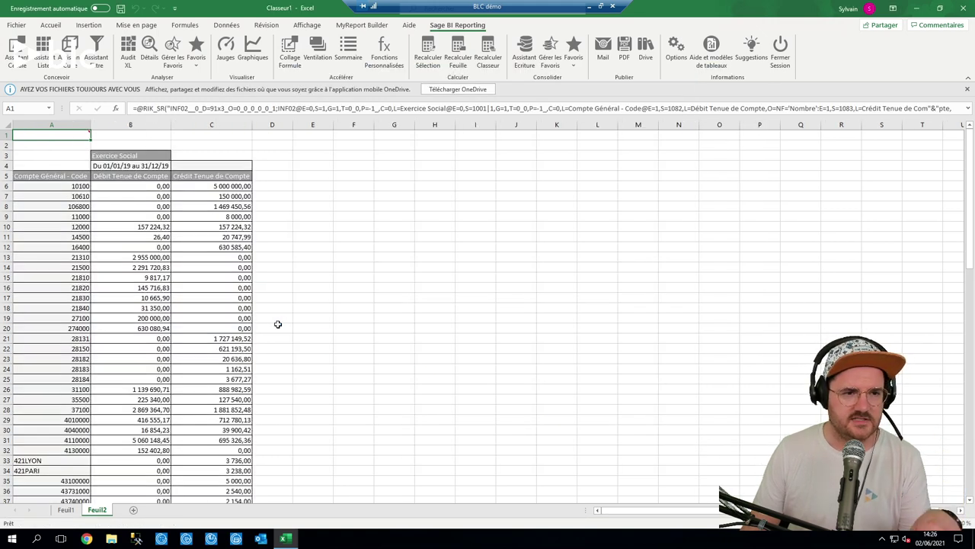
Examine the cube's layout: general account codes in rows, with debit and credit columns under the Exercice Social header.
left_click_drag(72, 196, 60, 438)
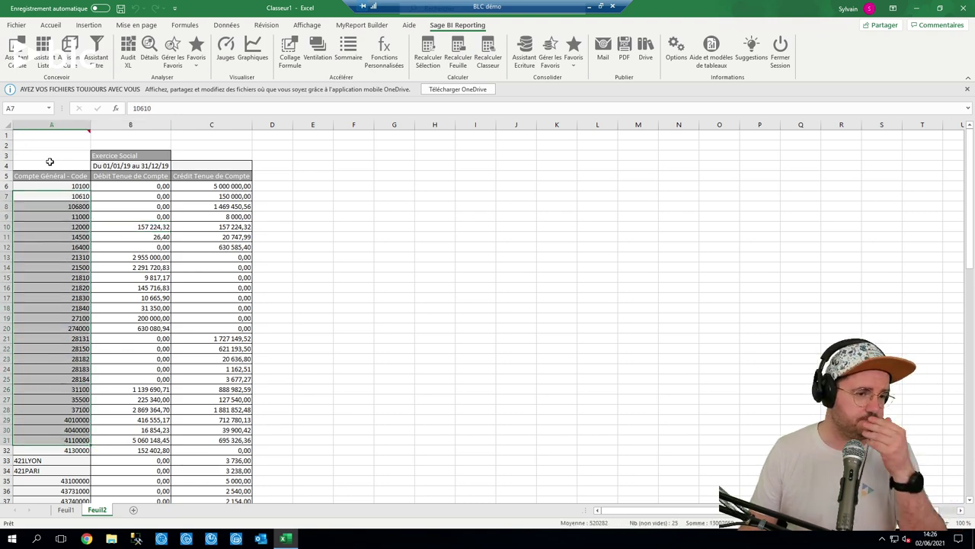
left_click(186, 206)
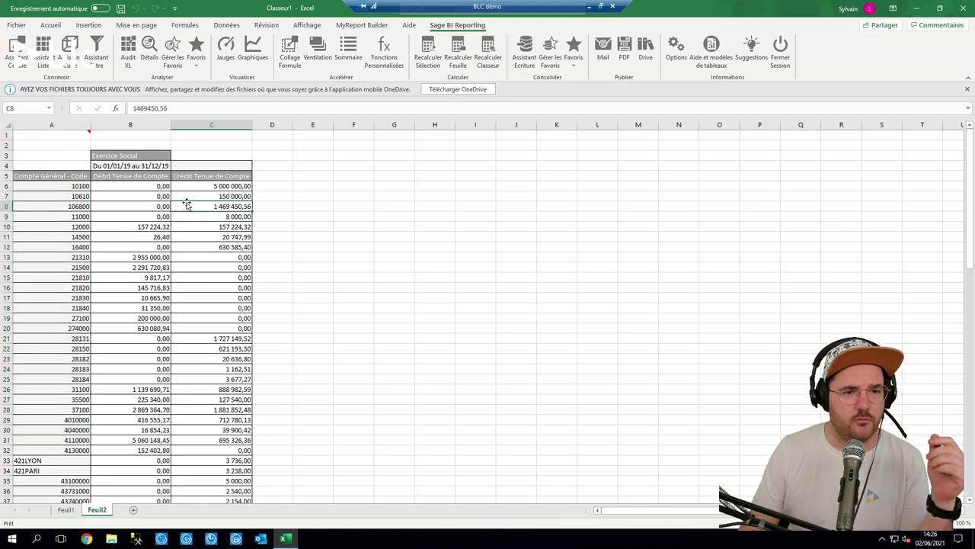
left_click(126, 166)
left_click(200, 164)
left_click(154, 167)
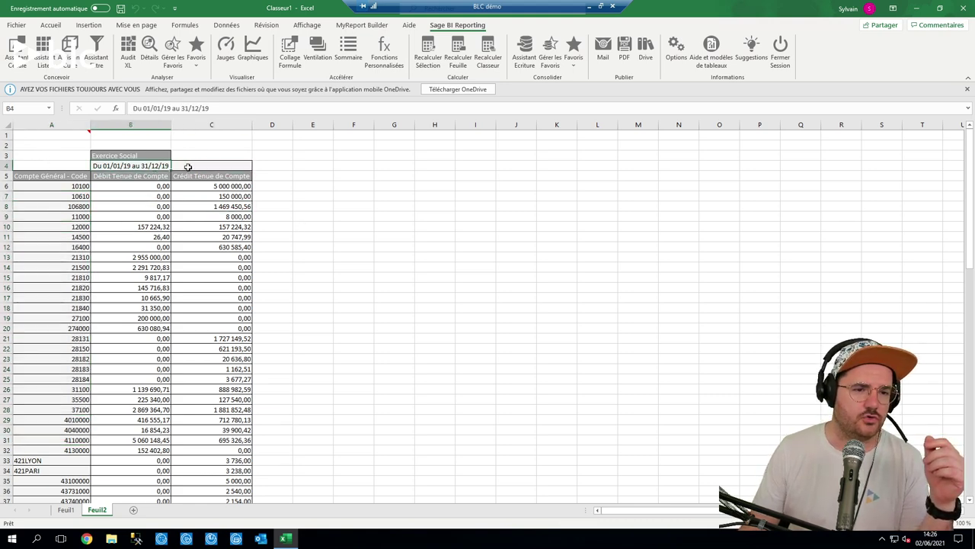
left_click(196, 166)
left_click(140, 167)
left_click(214, 169)
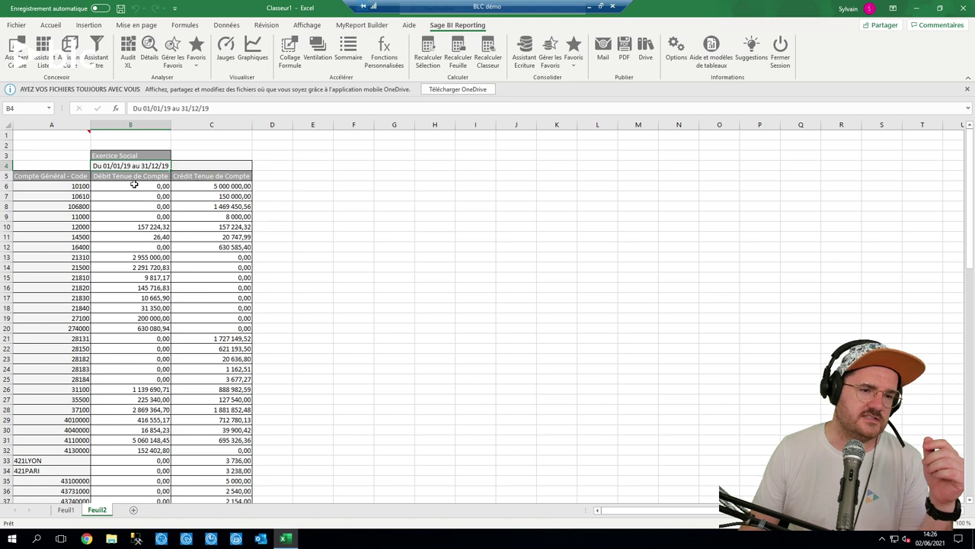
left_click_drag(98, 165, 254, 185)
left_click(213, 267)
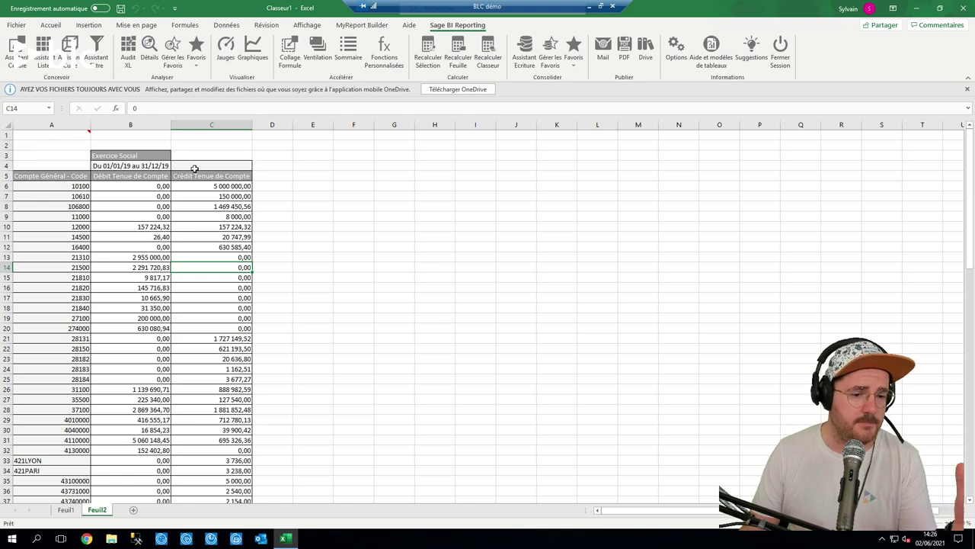
Look through the cube's accounts to the Total row and return to the column headers.
scroll(192, 320, "down", 19)
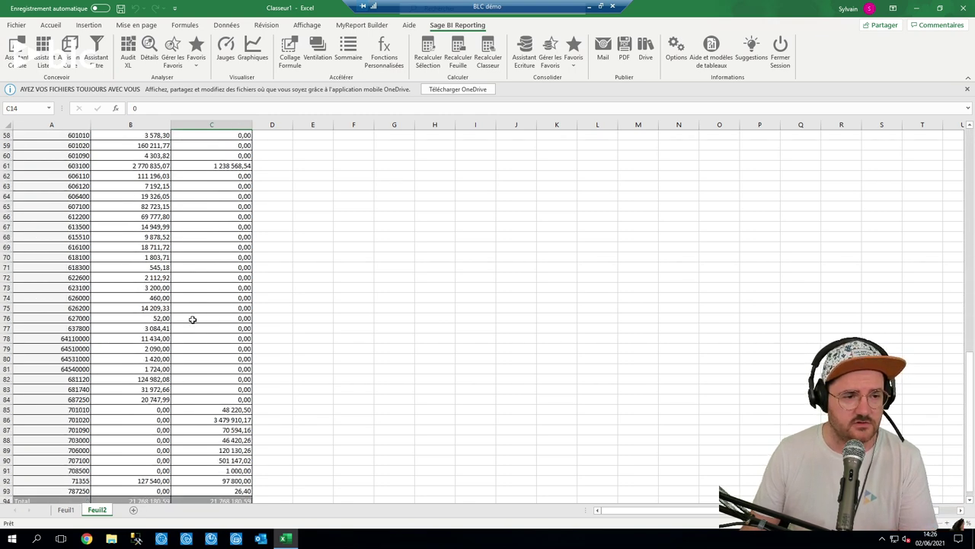
scroll(193, 319, "down", 3)
scroll(135, 346, "up", 15)
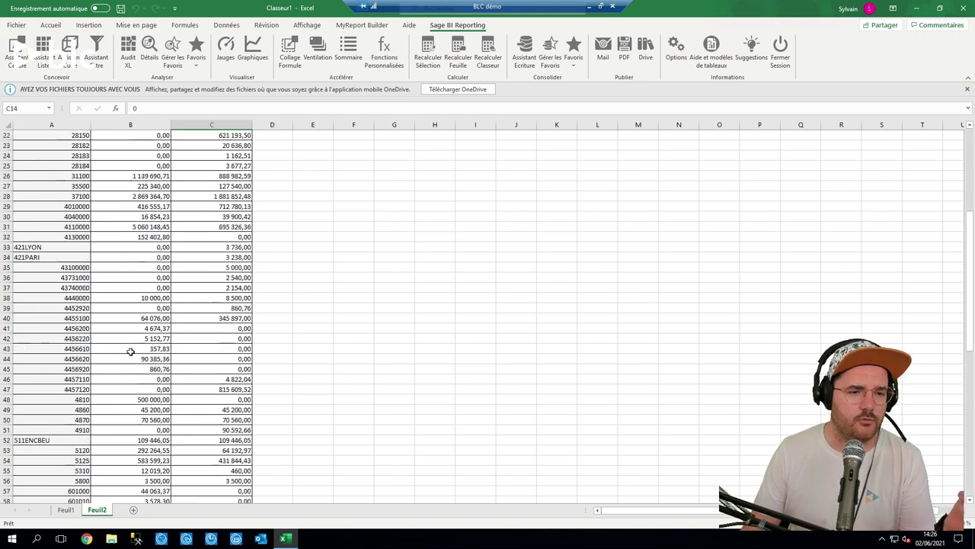
scroll(131, 350, "up", 7)
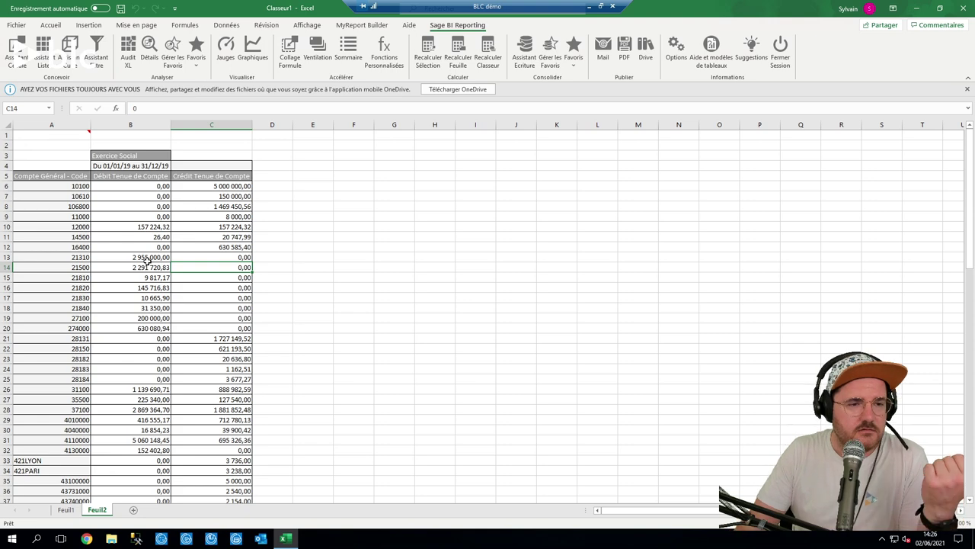
left_click(136, 175)
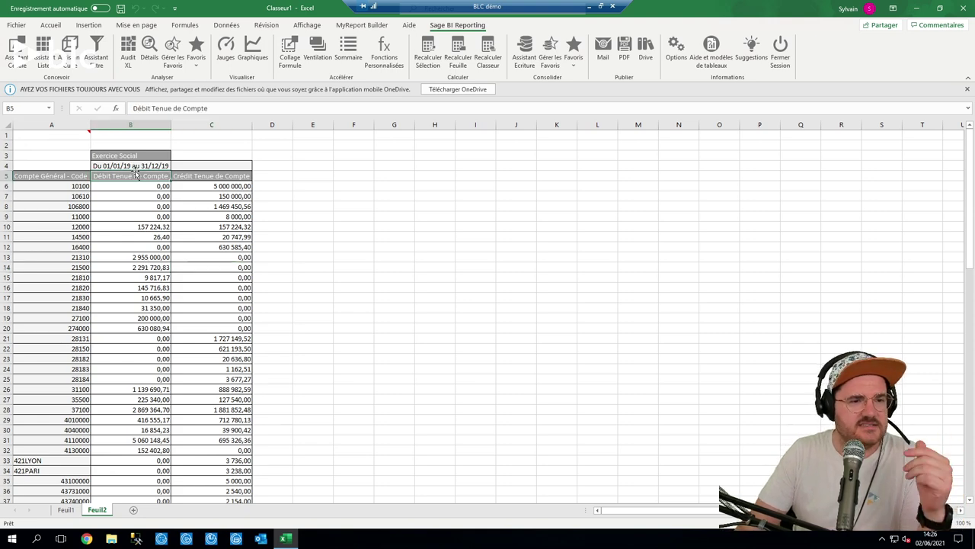
Reopen the cube definition, replace Exercice Social in the columns with Année and Mois, and regenerate the table.
double_click(61, 135)
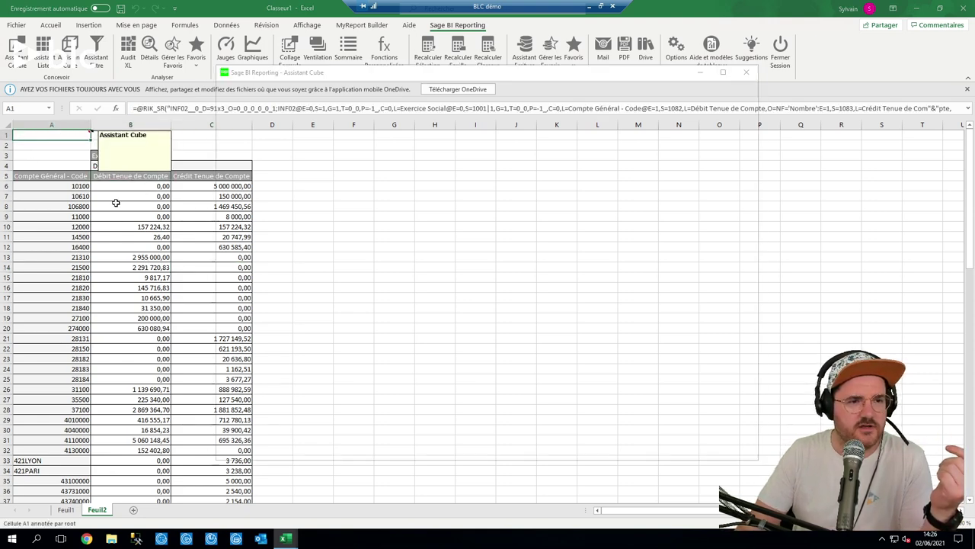
left_click(614, 233)
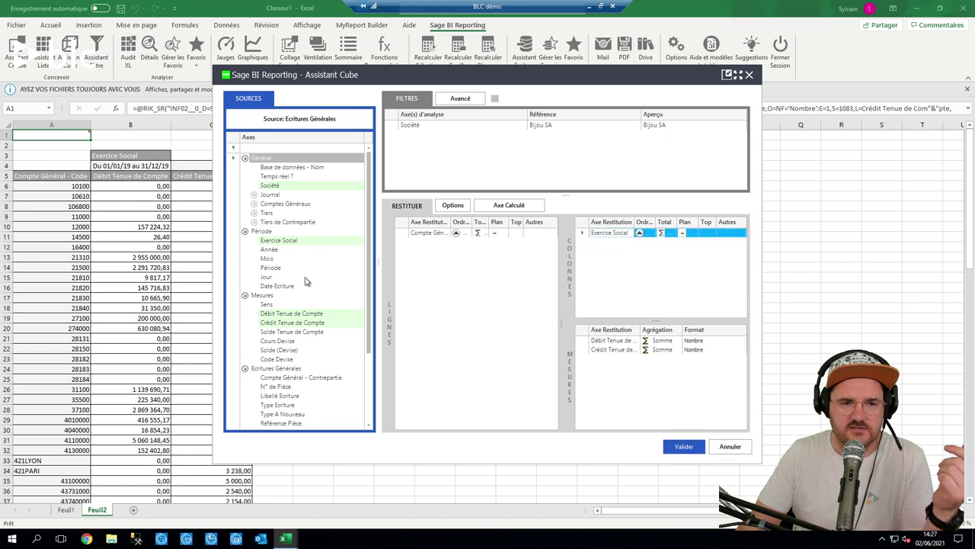
key("Delete")
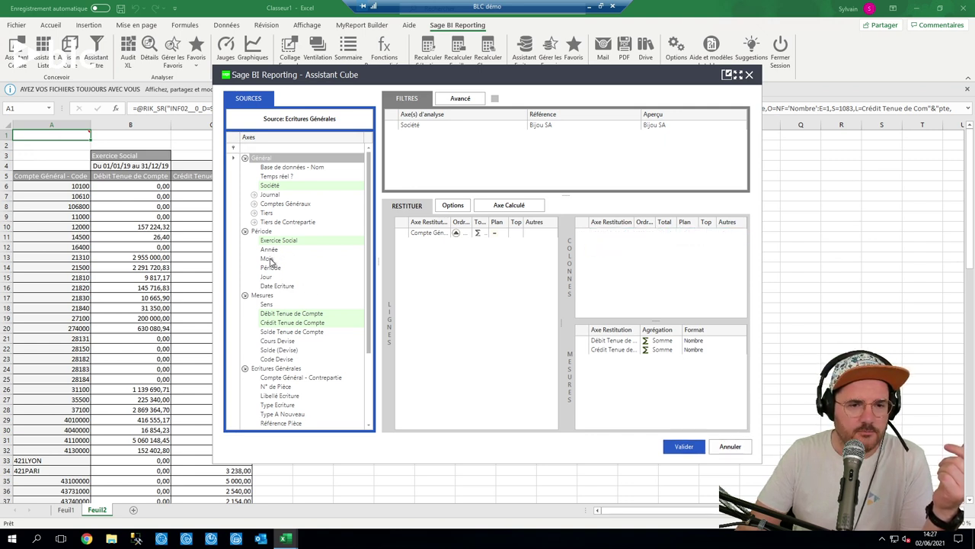
left_click_drag(270, 250, 620, 252)
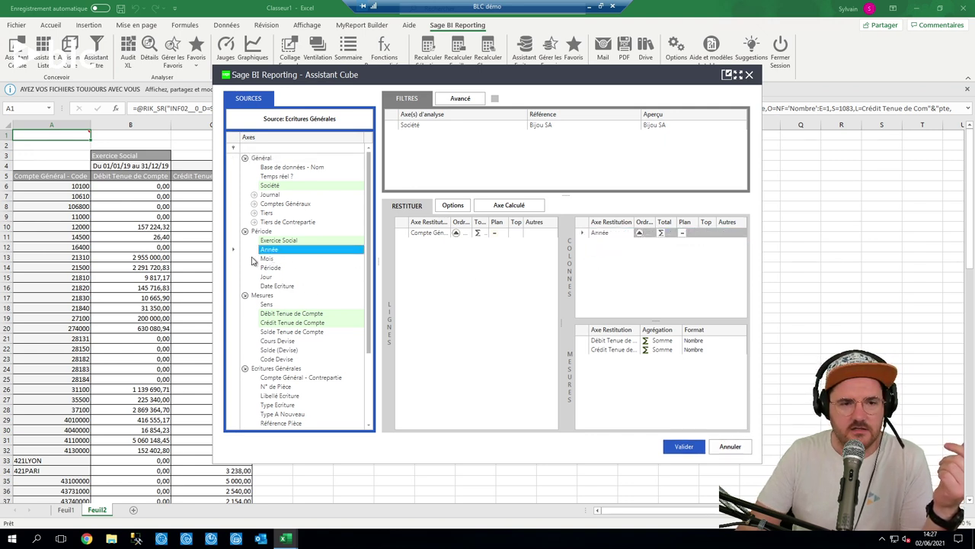
left_click_drag(267, 259, 664, 254)
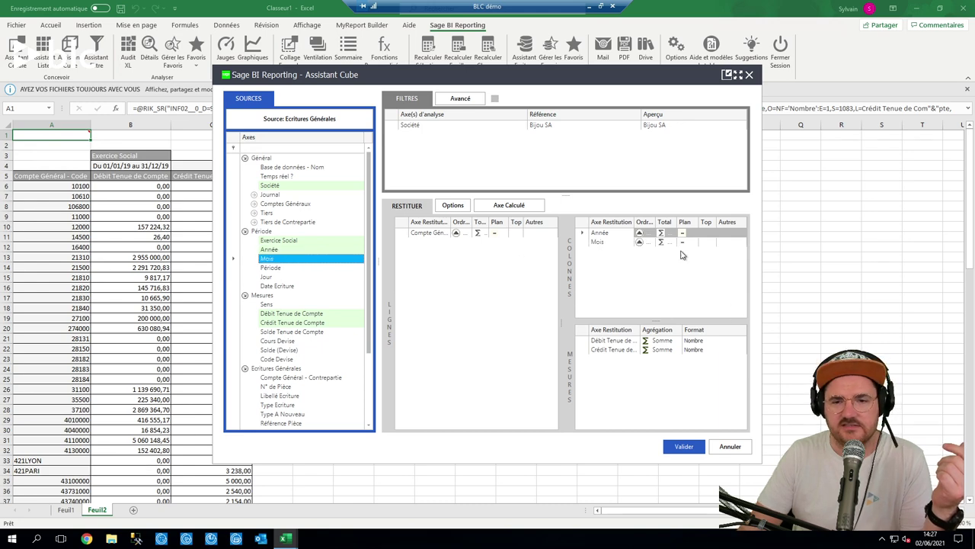
left_click(674, 446)
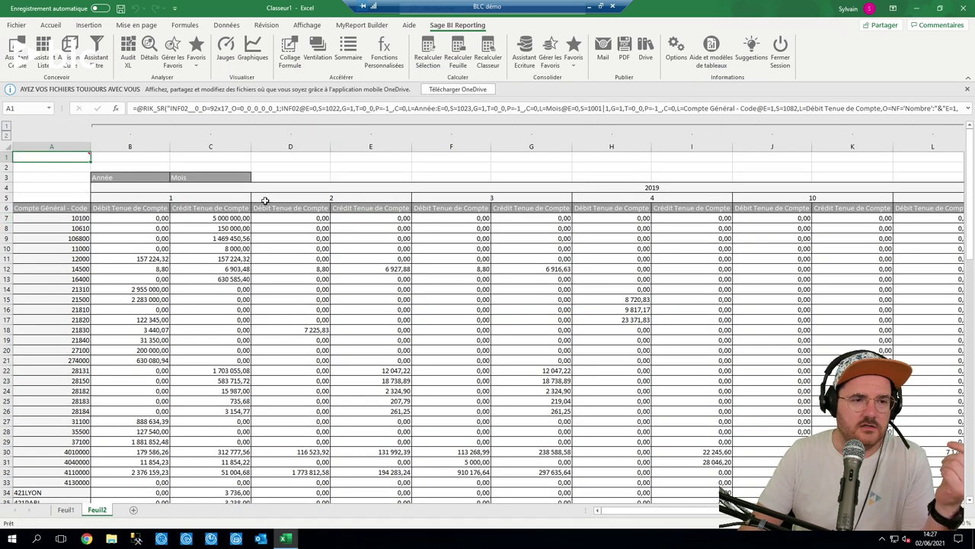
Examine the year header and the order of the month headers across the regenerated cube.
left_click(264, 188)
left_click(138, 200)
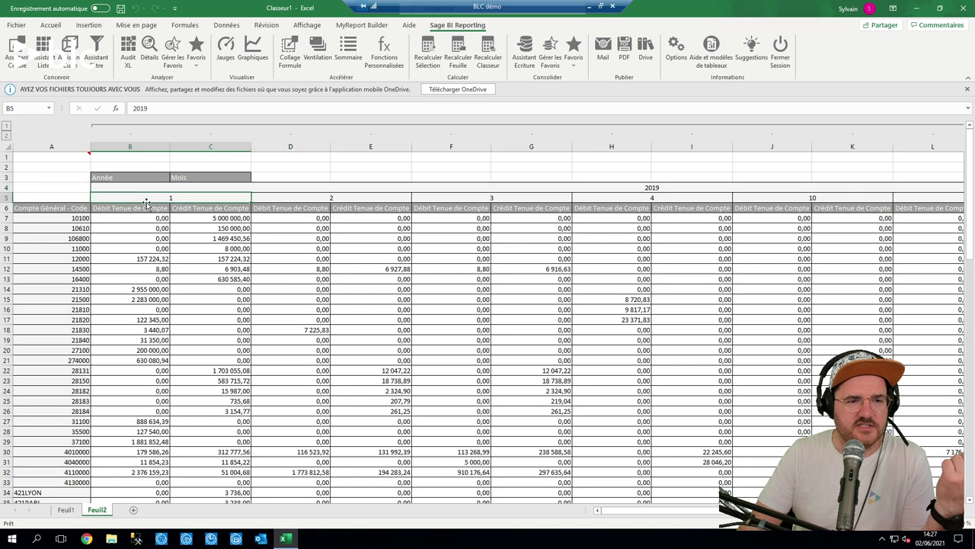
left_click(323, 195)
left_click(477, 196)
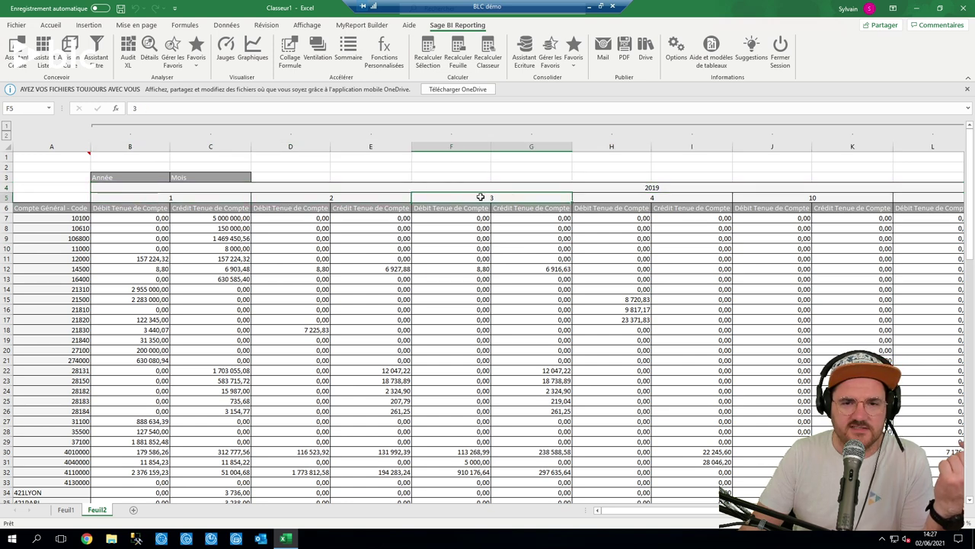
left_click(661, 198)
left_click(843, 201)
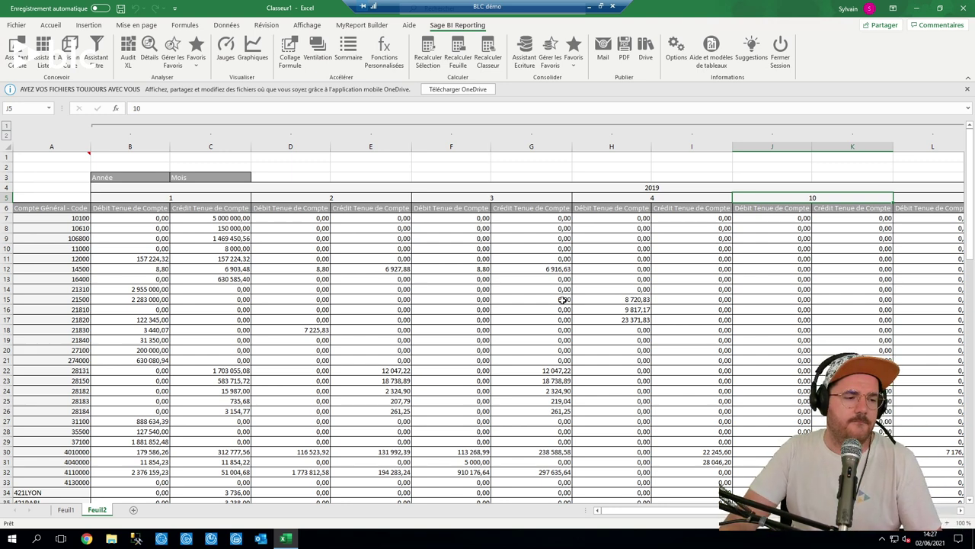
Return to the accounting entries list on Feuil1 and reopen its list definition.
left_click(184, 308)
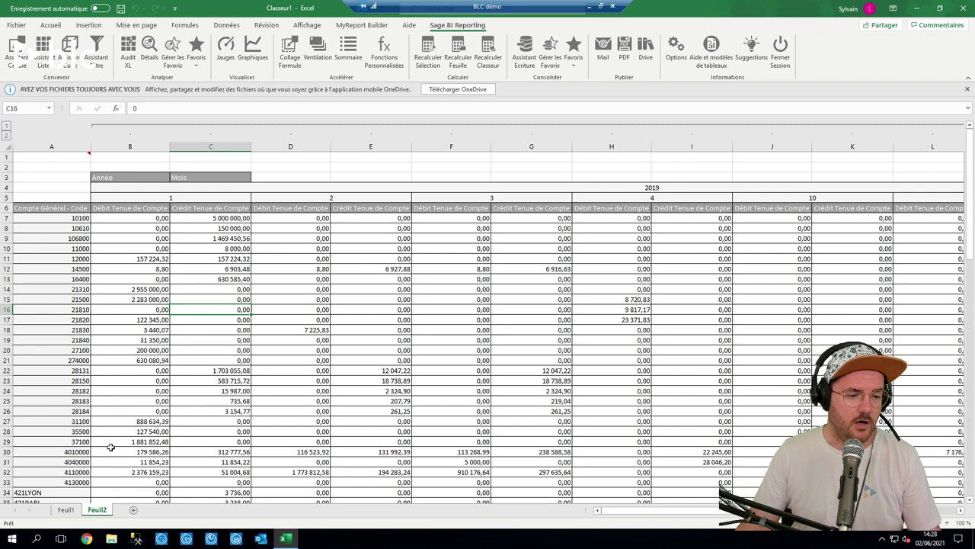
left_click(65, 510)
left_click(174, 227)
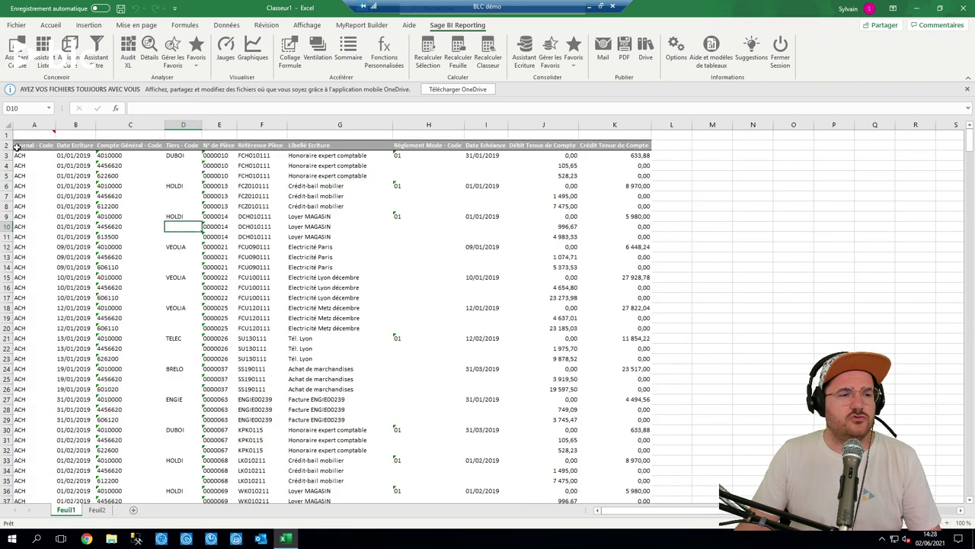
left_click(40, 146)
left_click(60, 153)
left_click(39, 156)
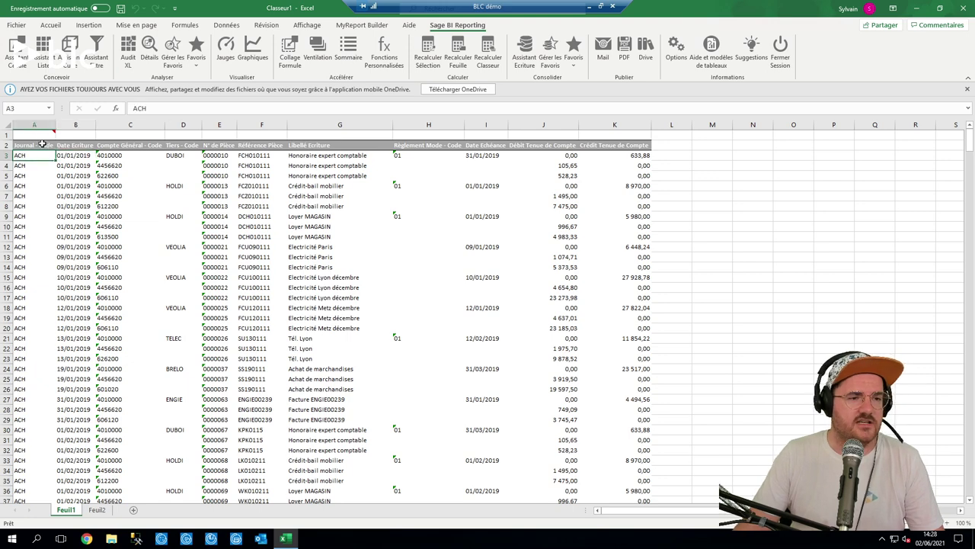
left_click(43, 132)
double_click(43, 134)
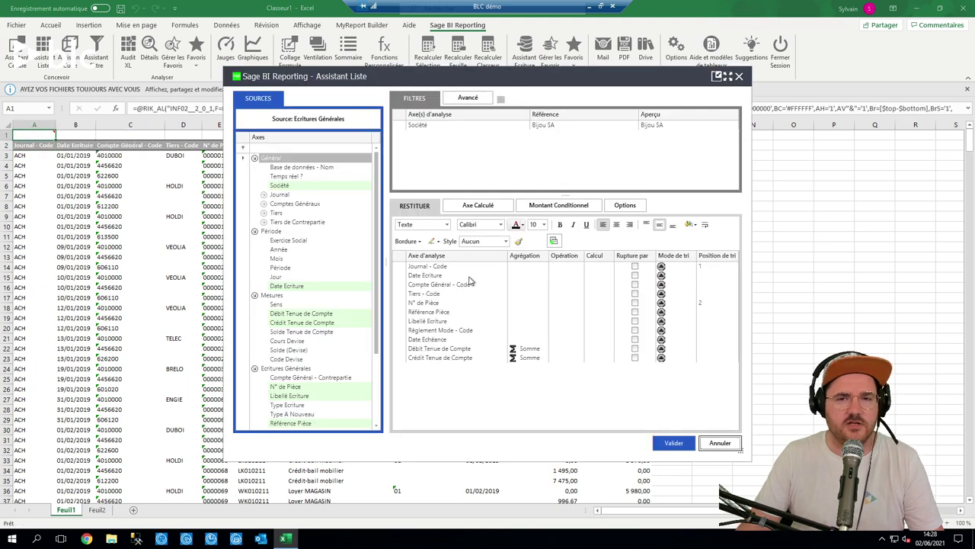
Set the list's format option to Format Office and regenerate the entries list.
left_click(625, 205)
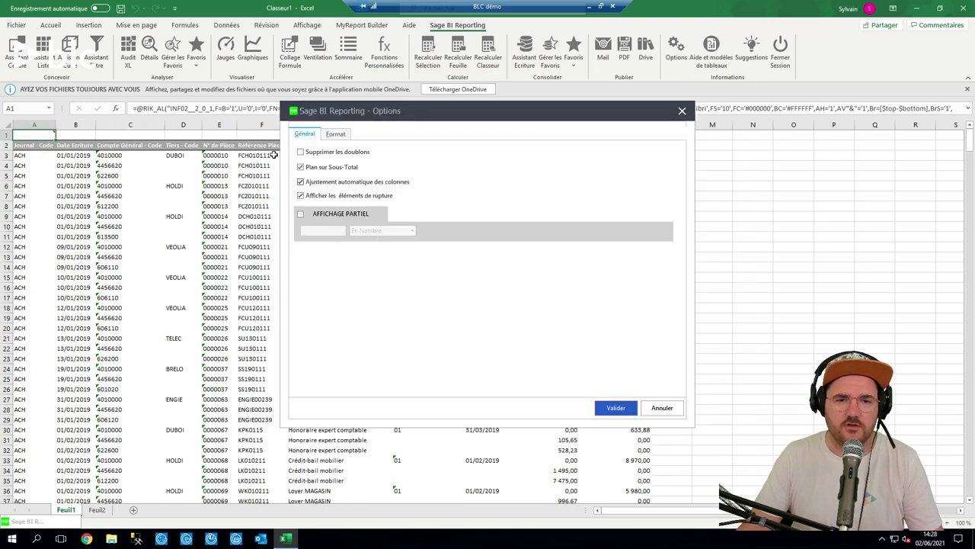
left_click(336, 134)
left_click(381, 147)
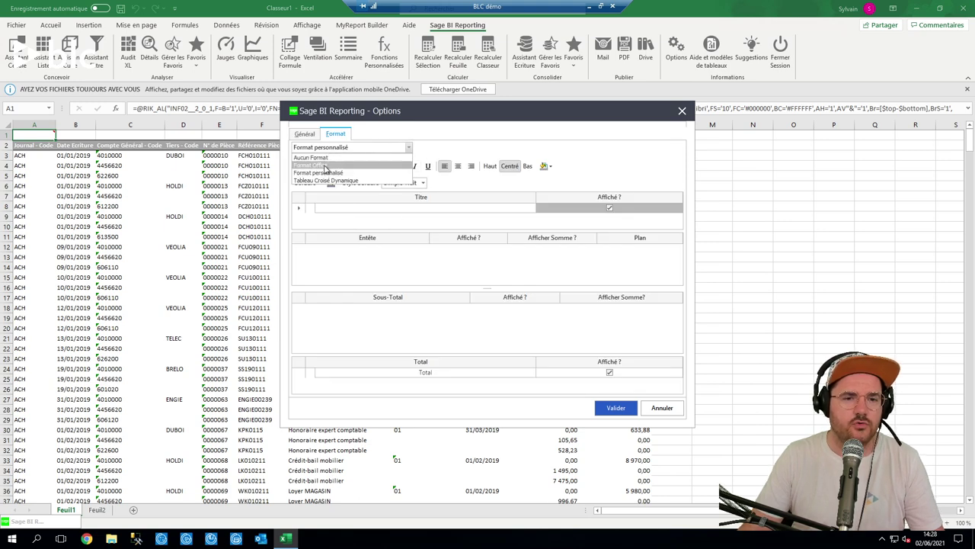
left_click(320, 157)
left_click(615, 408)
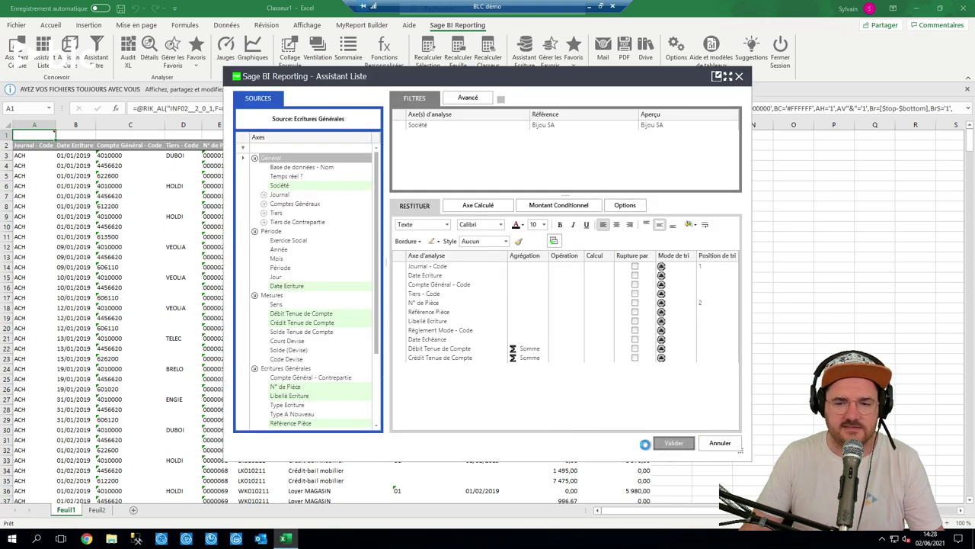
left_click(646, 446)
left_click(334, 298)
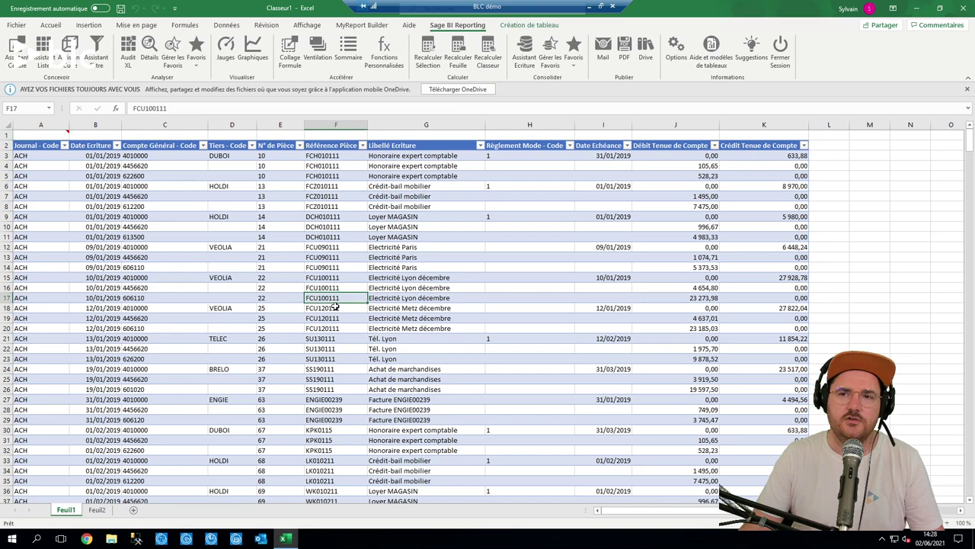
Apply a medium table style with an orange header and grey banded rows to the entries list.
left_click(517, 25)
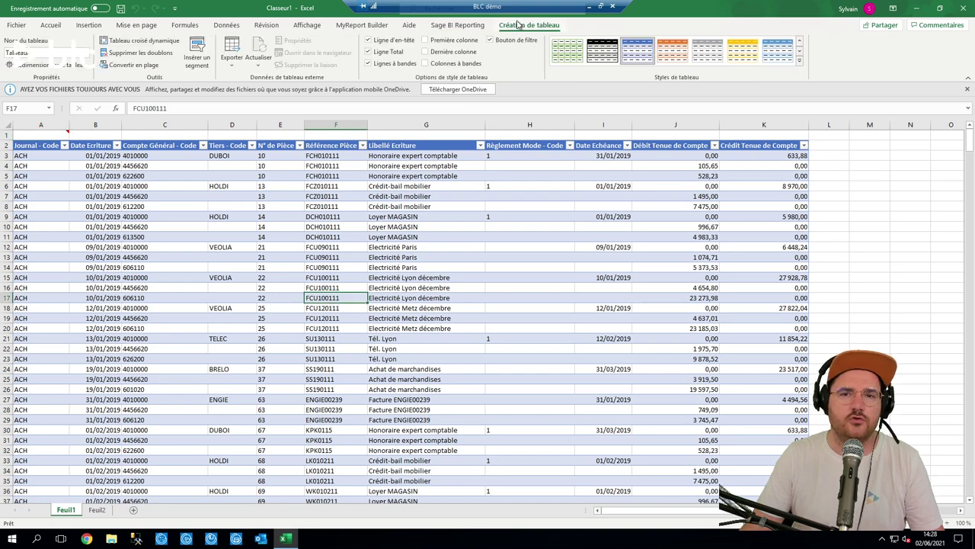
left_click(799, 60)
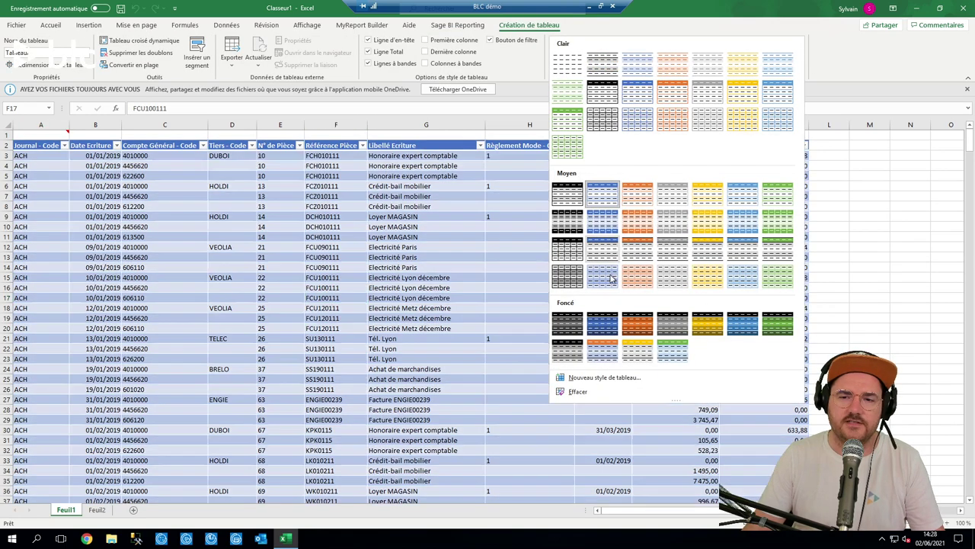
left_click(637, 250)
left_click(259, 278)
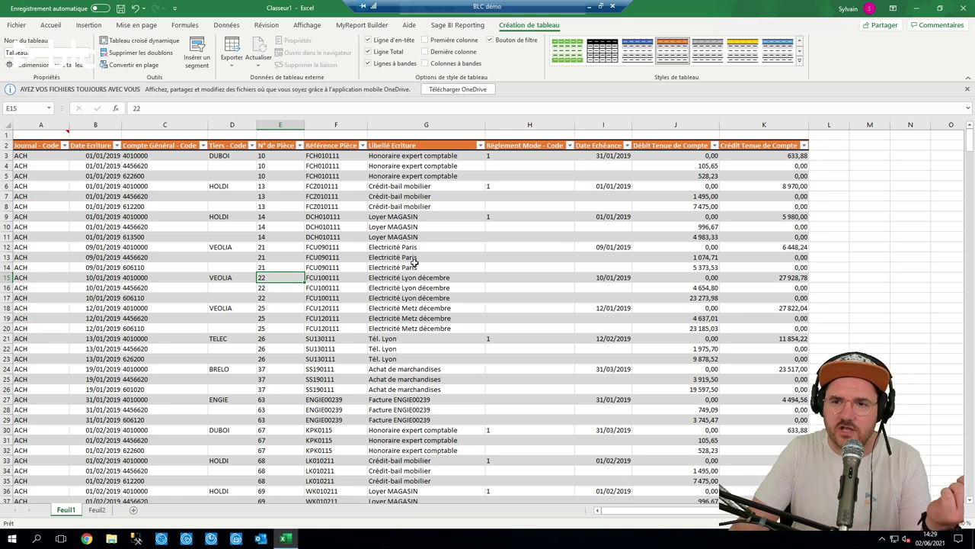
left_click(373, 226)
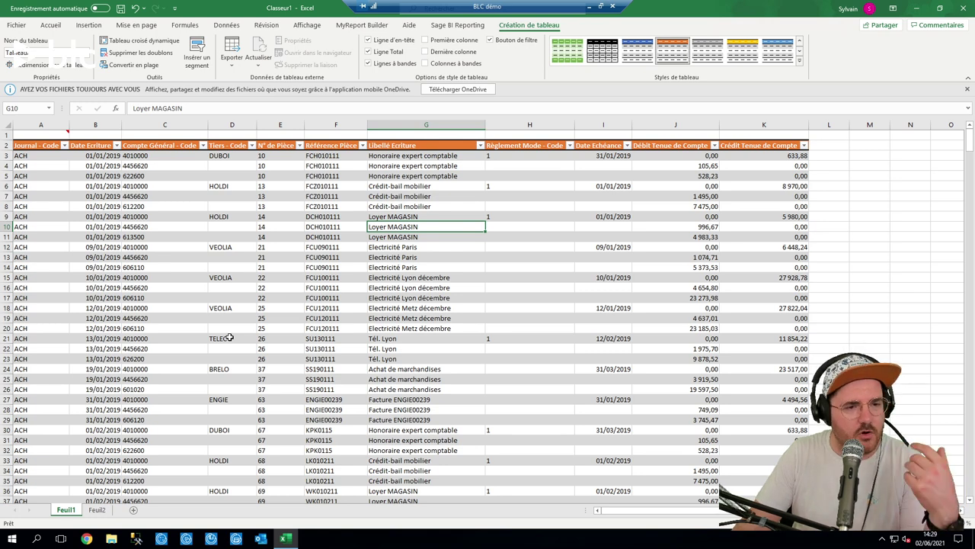
Add a new worksheet and start a list on it from the Ventes model of Sage 100cloud Gestion Commerciale.
left_click(133, 509)
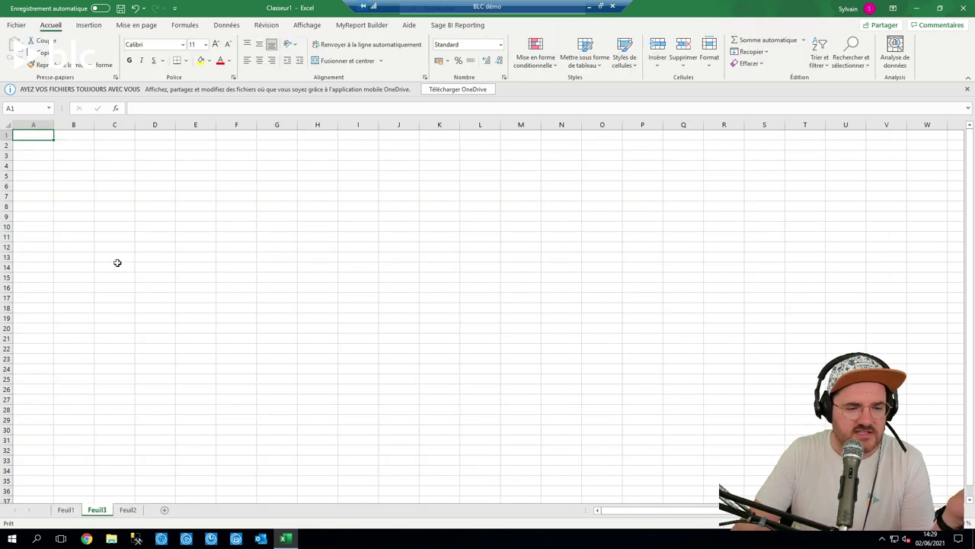
left_click(461, 27)
left_click(43, 54)
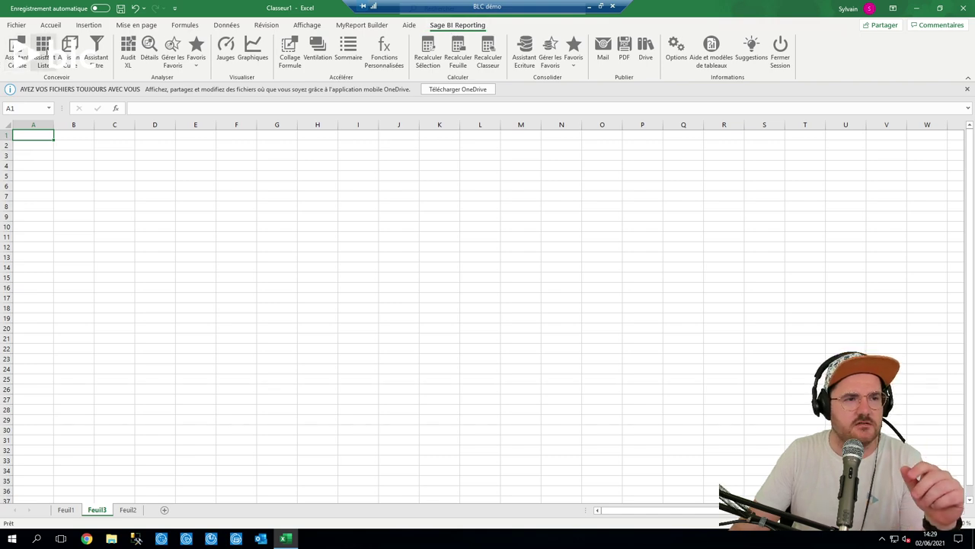
left_click(299, 121)
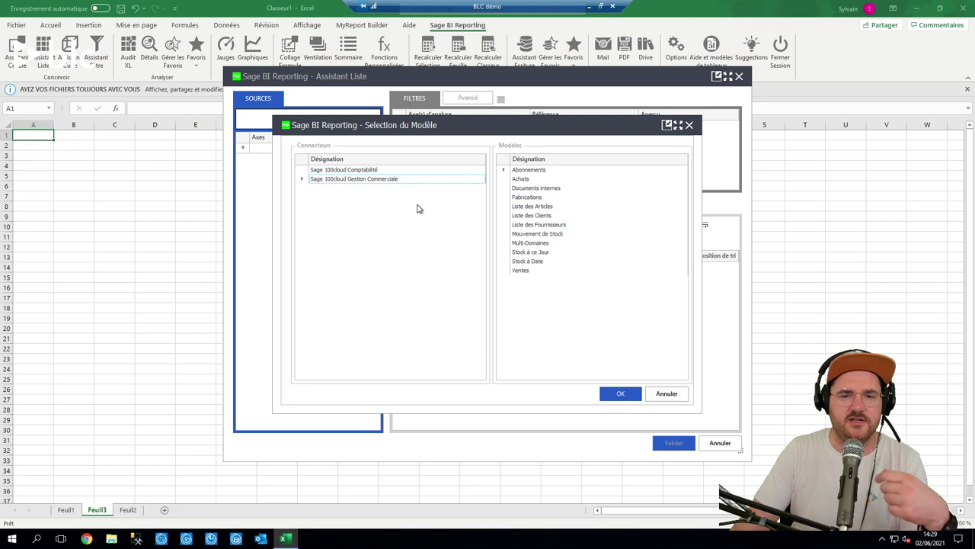
left_click(527, 274)
left_click(622, 390)
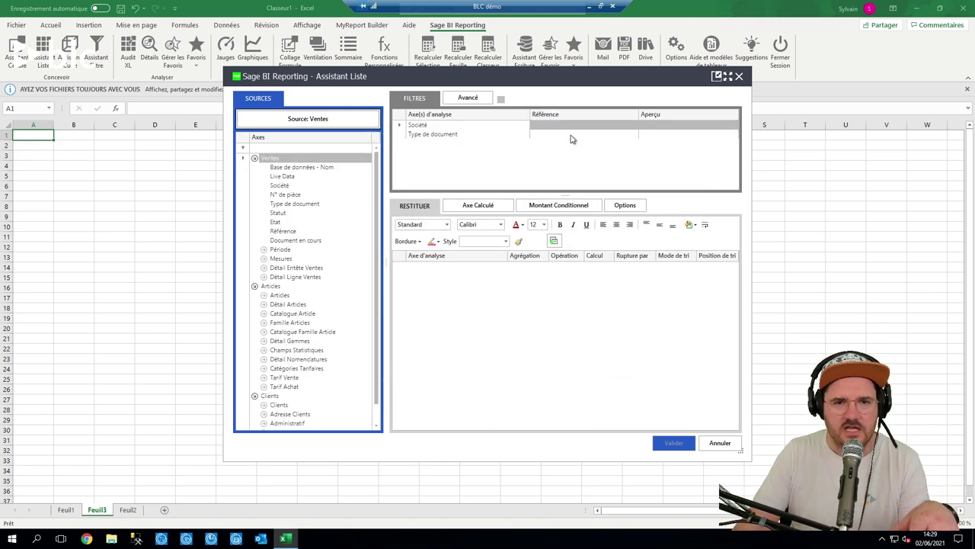
Filter the sales list on Société Bijou SA and on document types Facture and Facture comptabilisée.
left_click(610, 128)
double_click(631, 126)
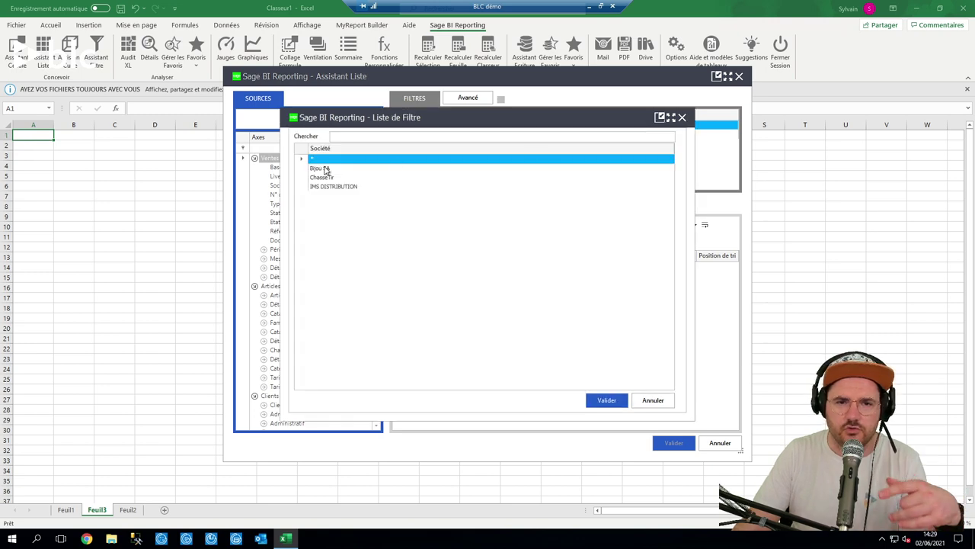
left_click(316, 169)
left_click(602, 402)
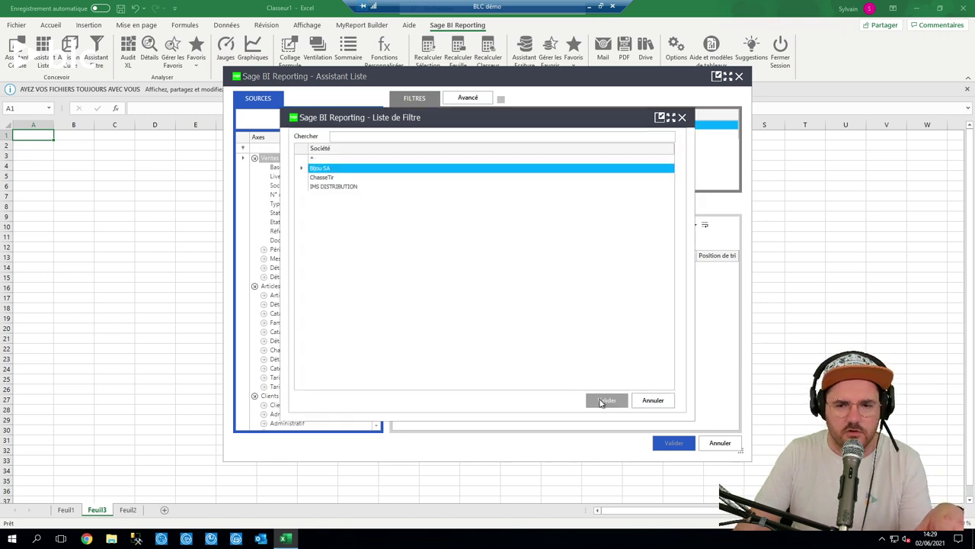
left_click(562, 138)
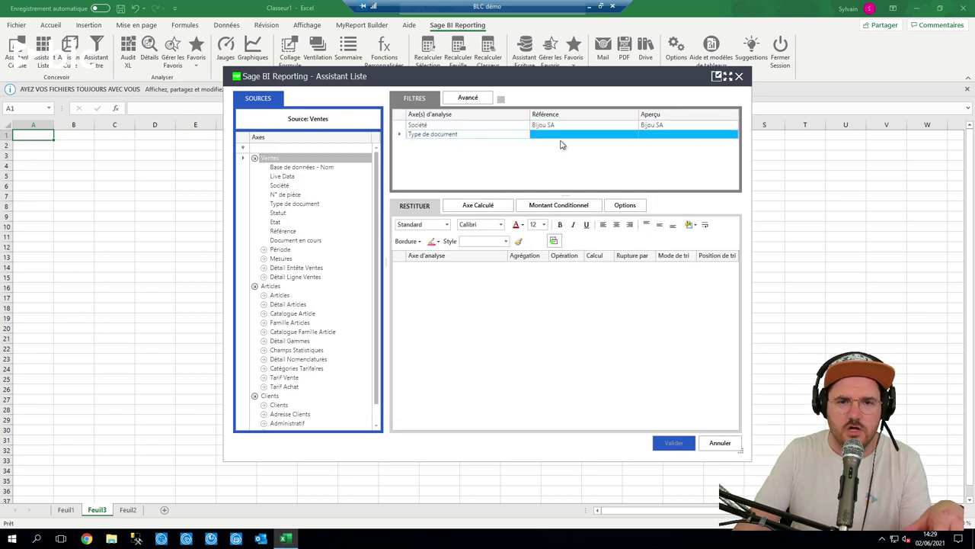
double_click(642, 137)
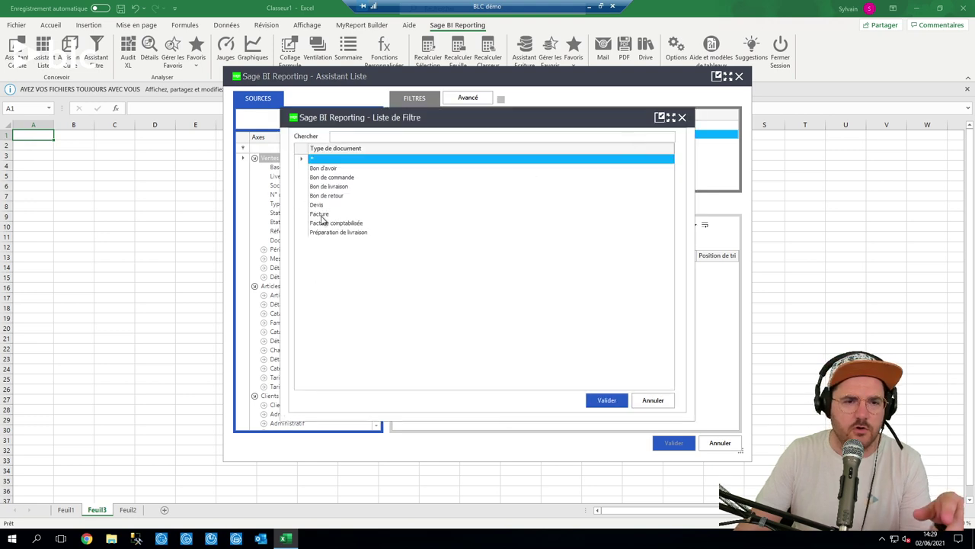
left_click(321, 216)
left_click(333, 226, "ctrl")
left_click(607, 400)
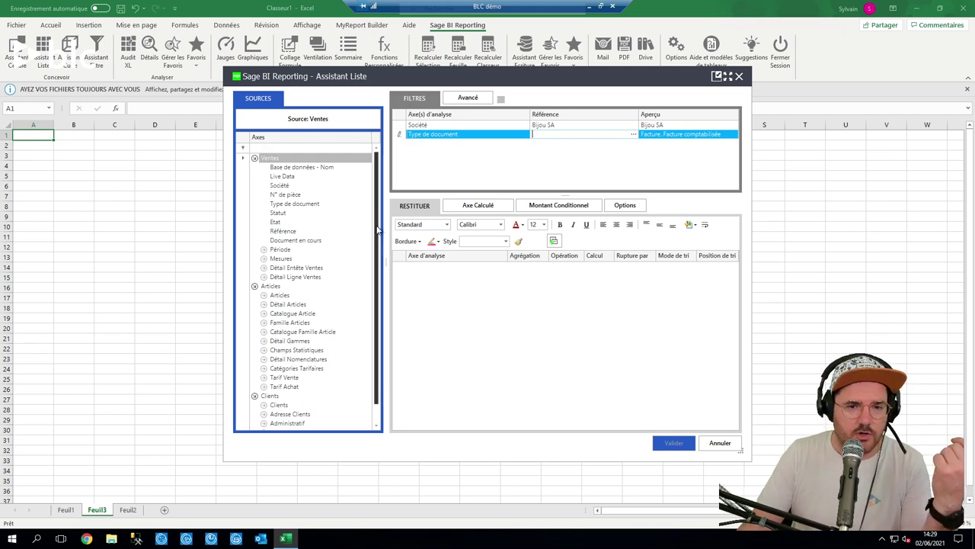
Add Code Famille and Référence Article as the first two columns of the sales list.
scroll(244, 280, "down", 1)
left_click(263, 305)
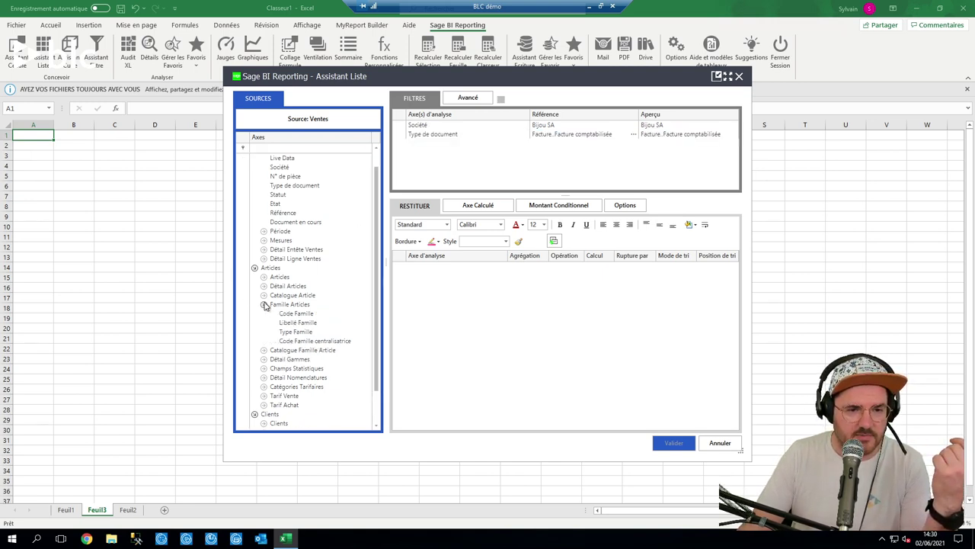
double_click(299, 315)
left_click(264, 276)
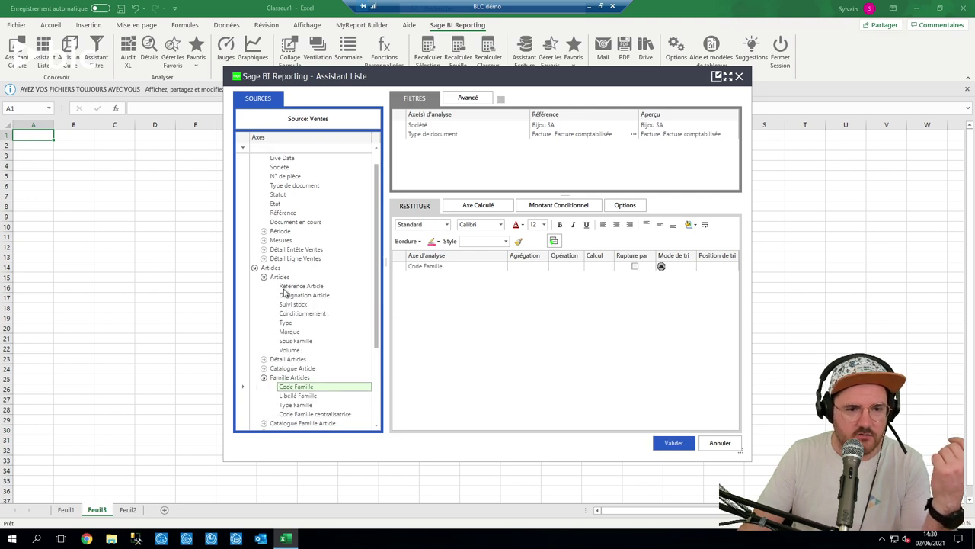
left_click_drag(301, 287, 449, 303)
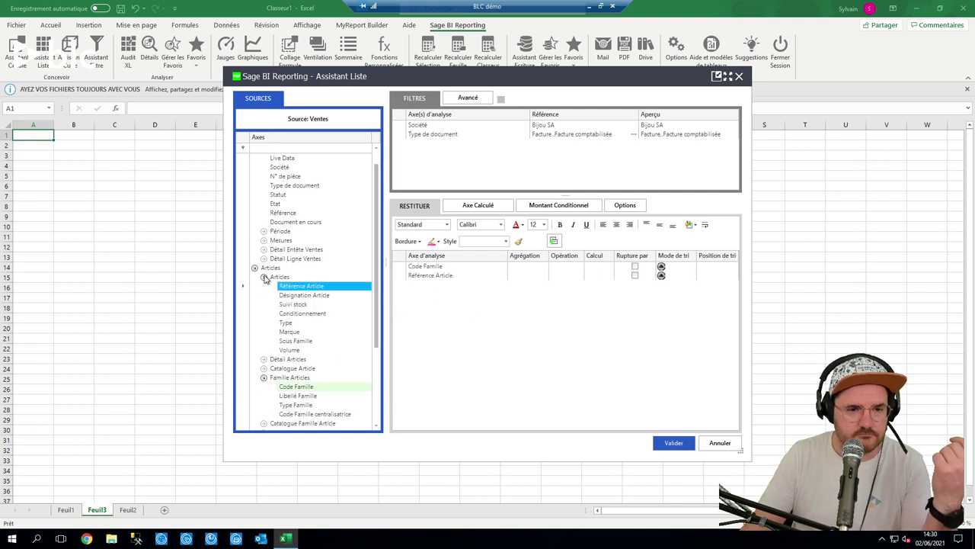
left_click(264, 276)
left_click(263, 304)
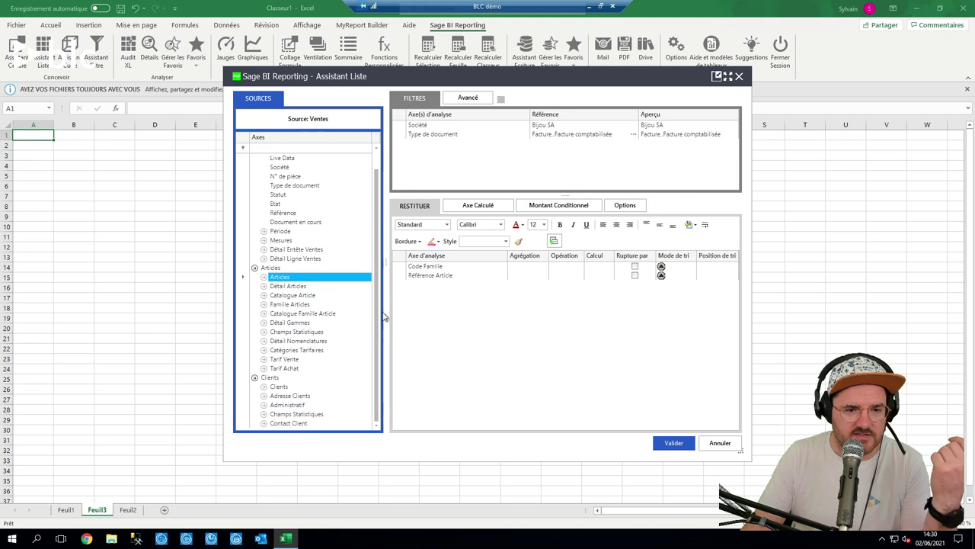
Add the Code Client axis and the CA HT Net measure to the sales list's columns.
left_click(264, 386)
left_click_drag(297, 402, 440, 306)
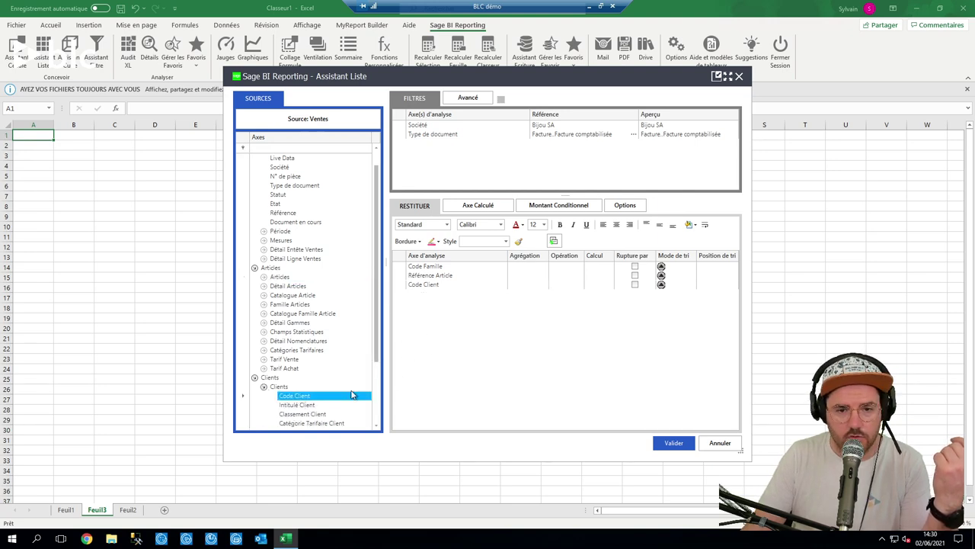
left_click(264, 387)
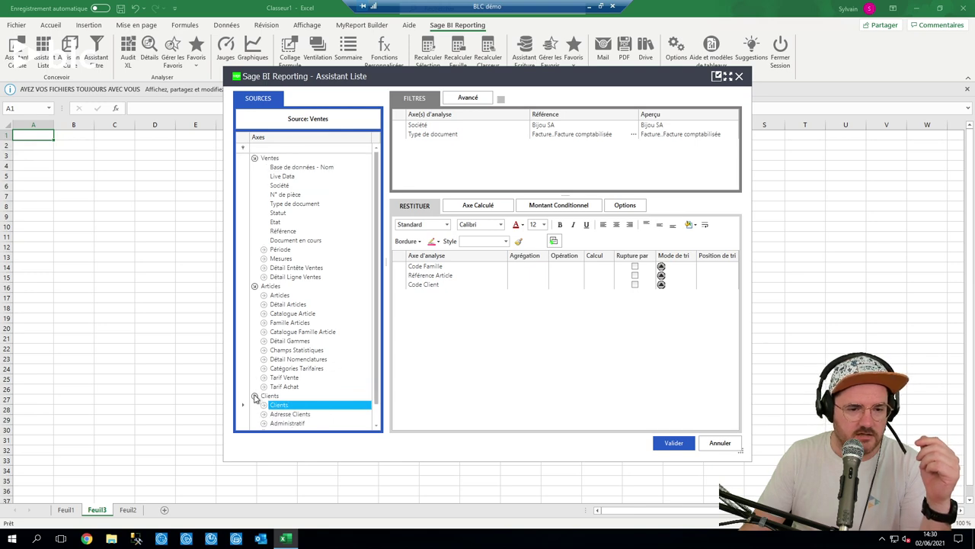
left_click(263, 259)
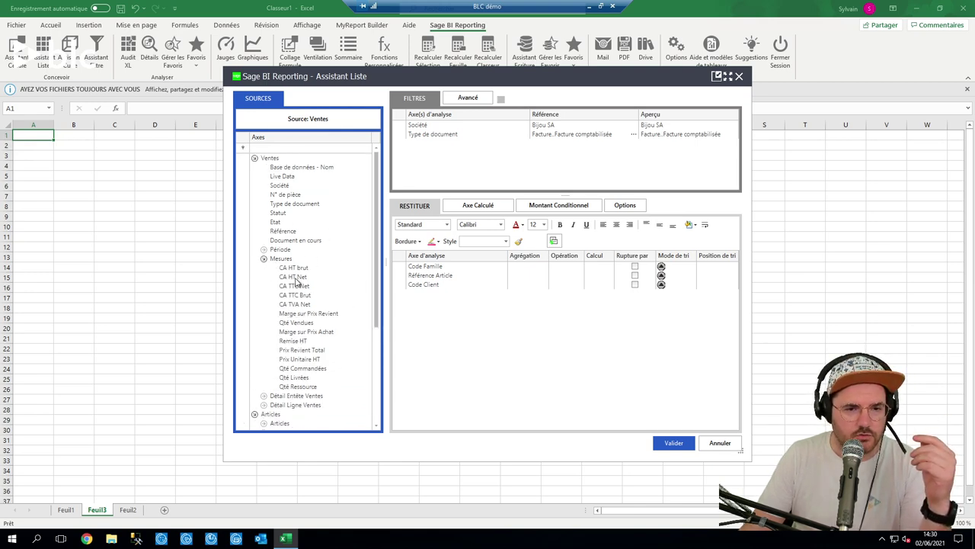
double_click(297, 278)
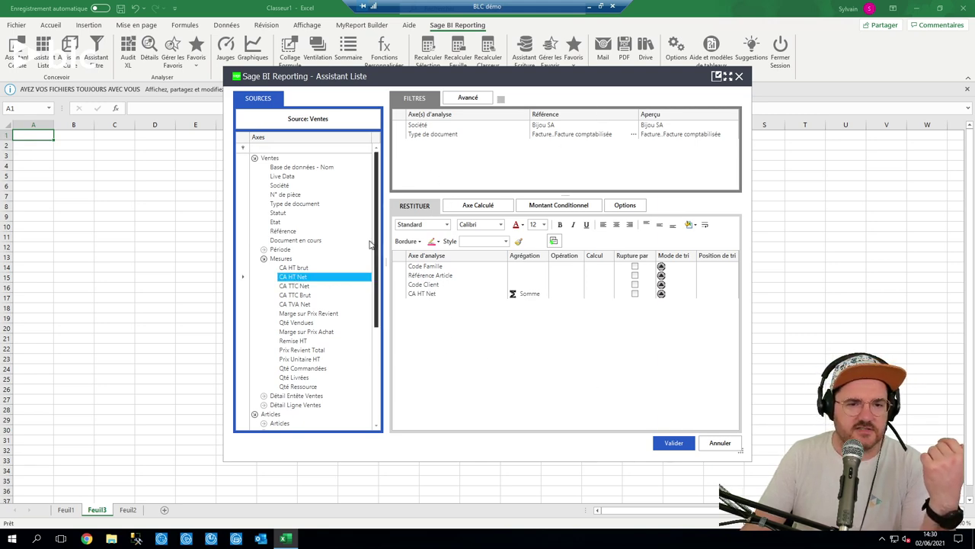
Add an Année filter set to 2019 and generate the sales list on the new sheet.
left_click(264, 250)
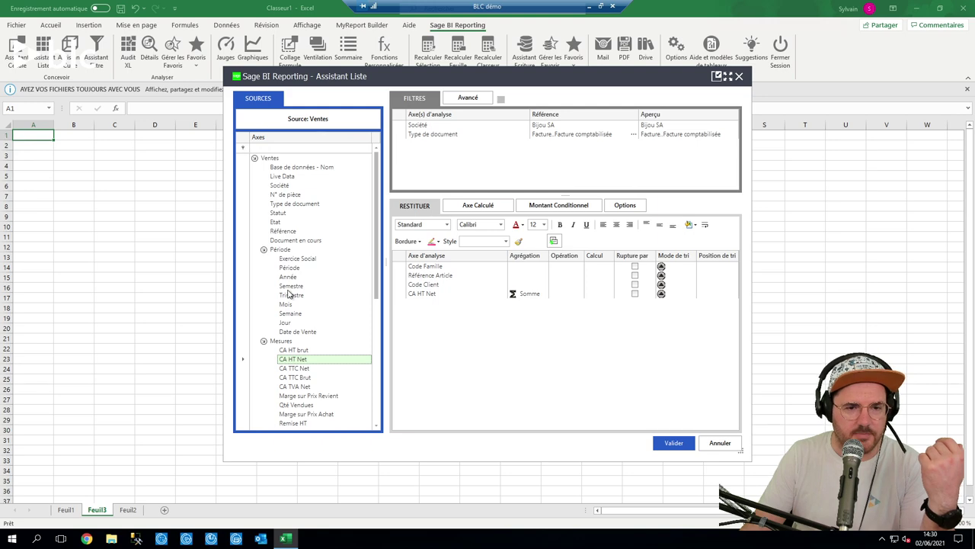
left_click_drag(288, 278, 453, 176)
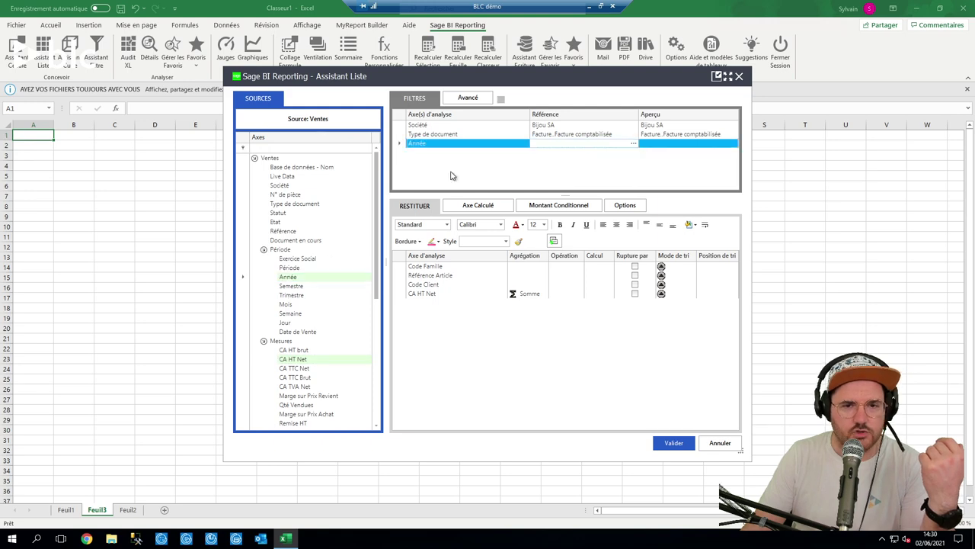
left_click(631, 145)
left_click(335, 168)
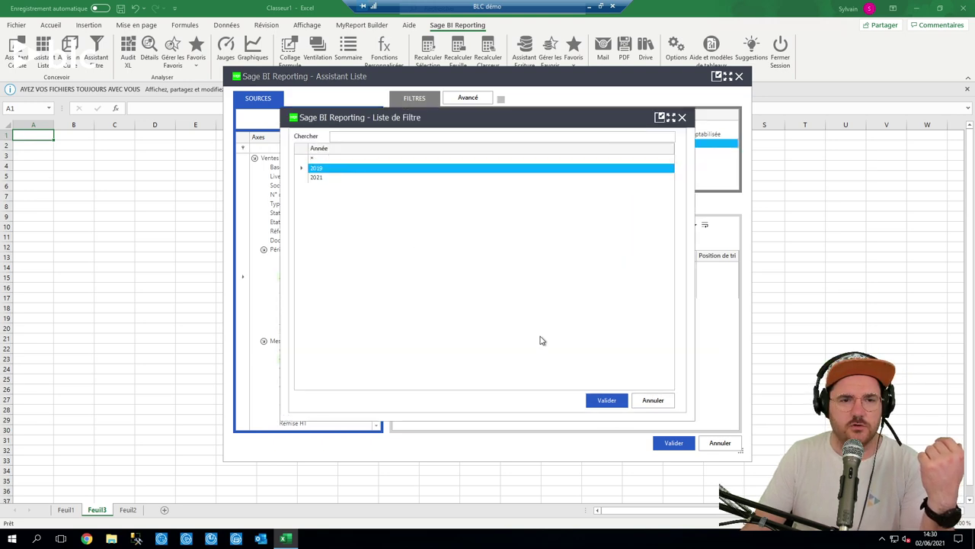
left_click(606, 400)
left_click(533, 166)
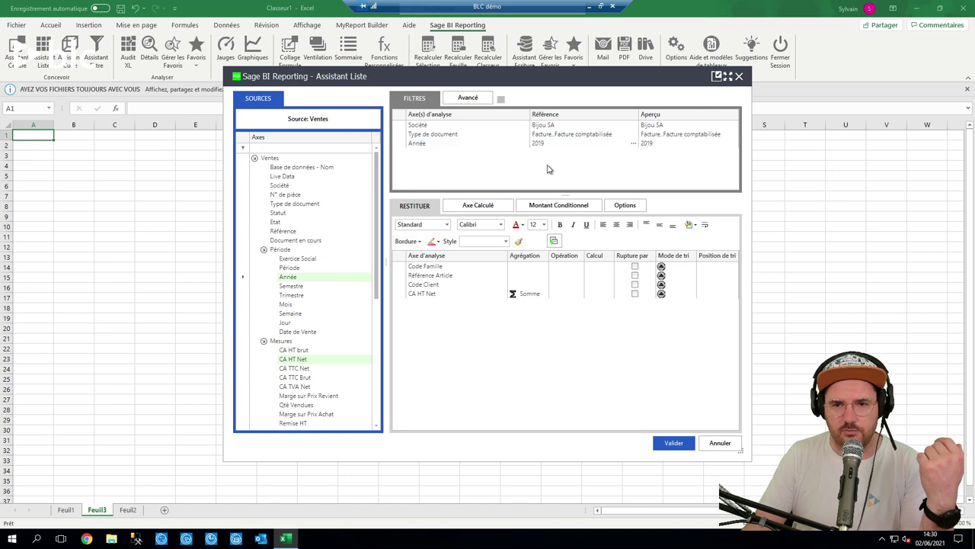
left_click(674, 443)
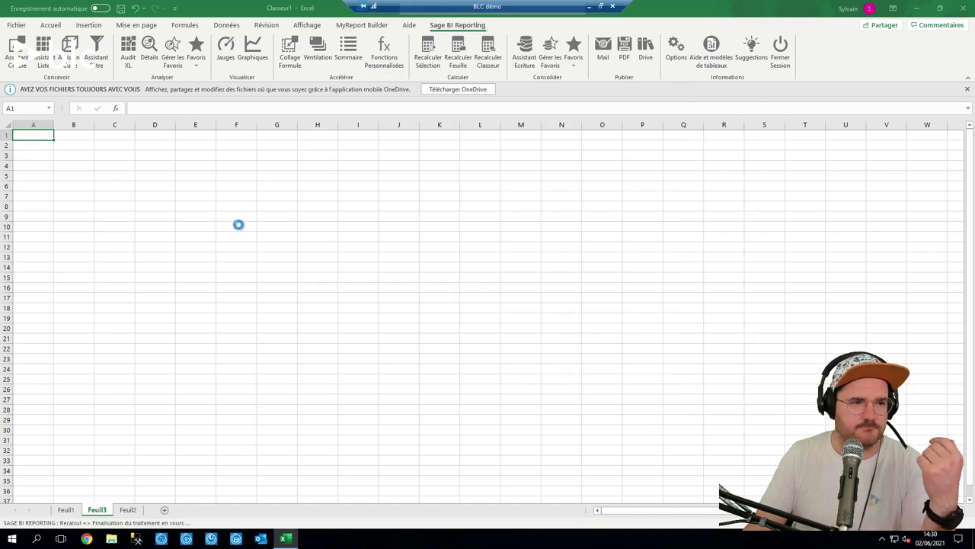
left_click(121, 219)
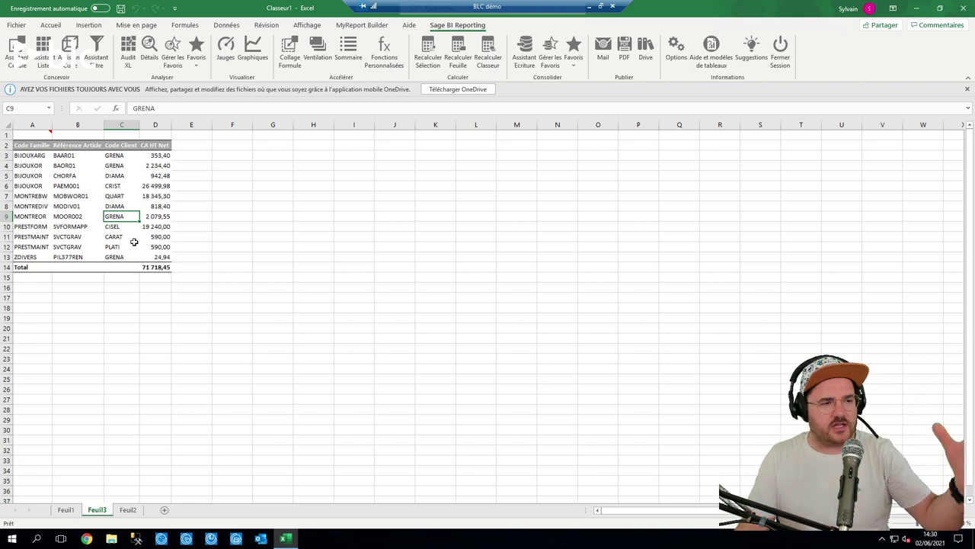
Switch the sales list's format option from the custom format to an Excel table and regenerate the list.
left_click(77, 196)
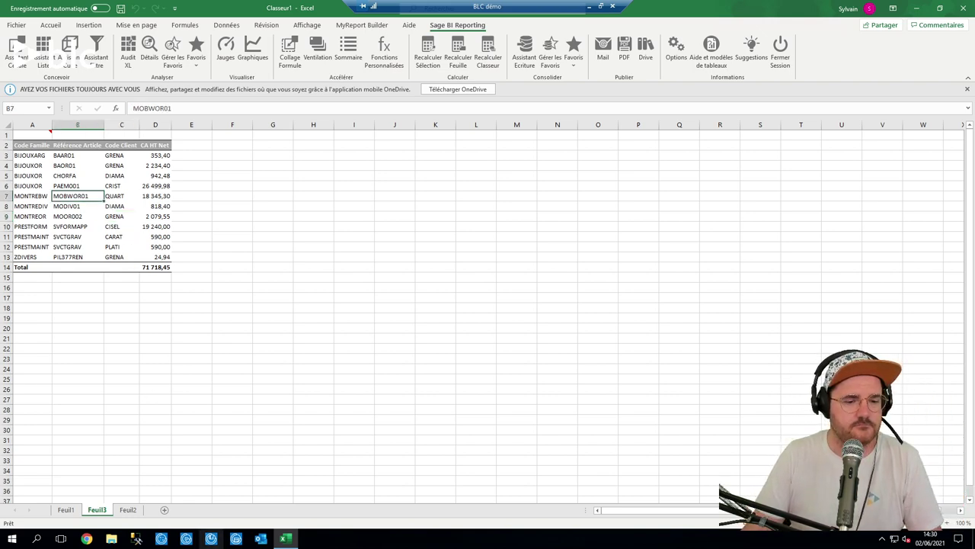
double_click(31, 136)
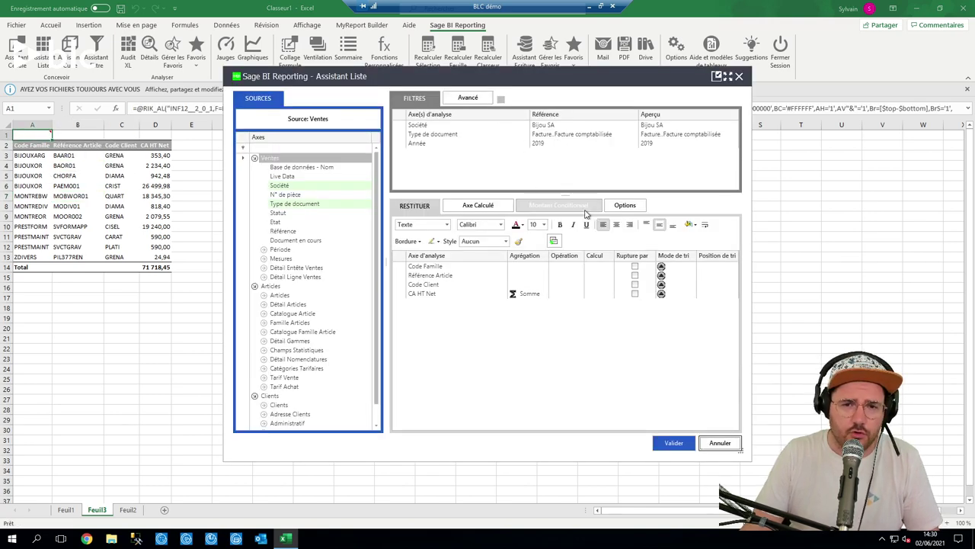
left_click(625, 205)
left_click(336, 134)
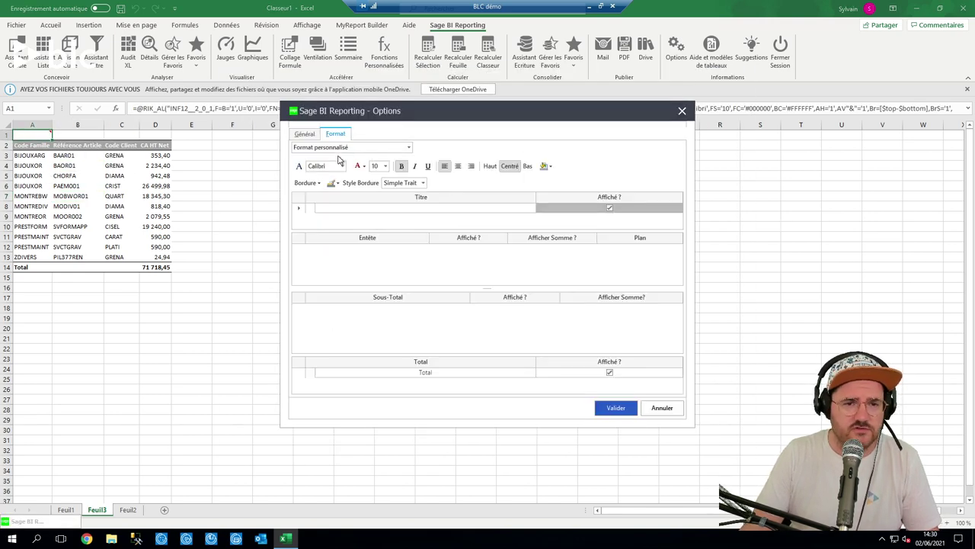
left_click(341, 148)
left_click(340, 159)
left_click(616, 409)
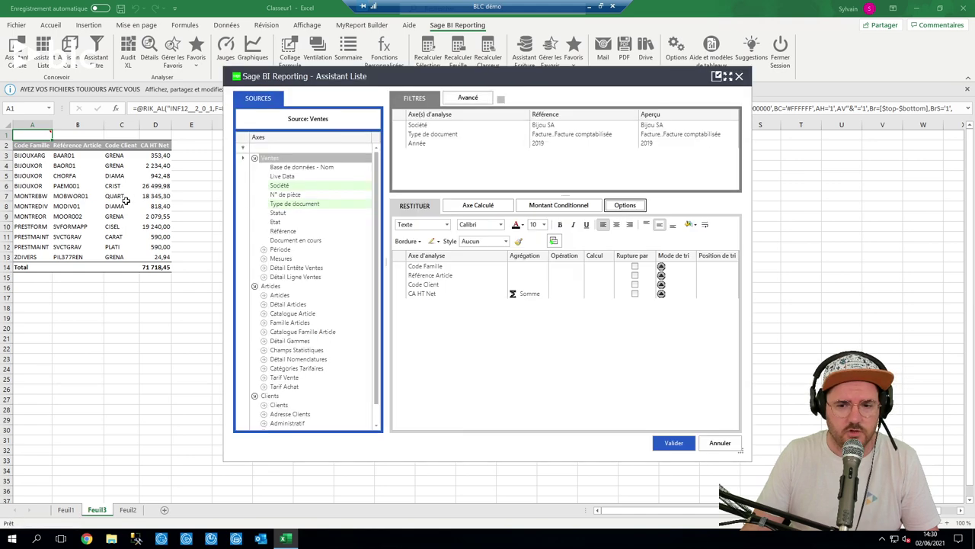
left_click(674, 443)
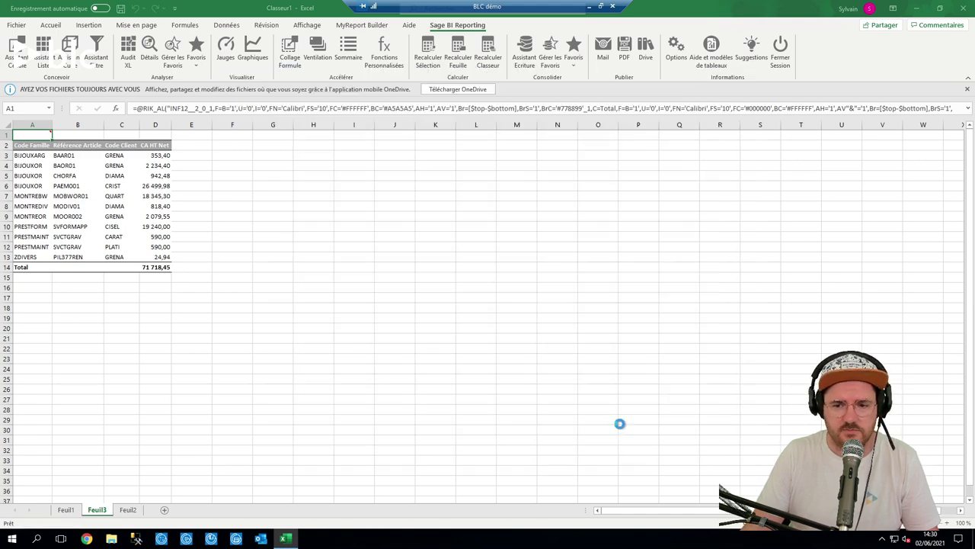
left_click(107, 166)
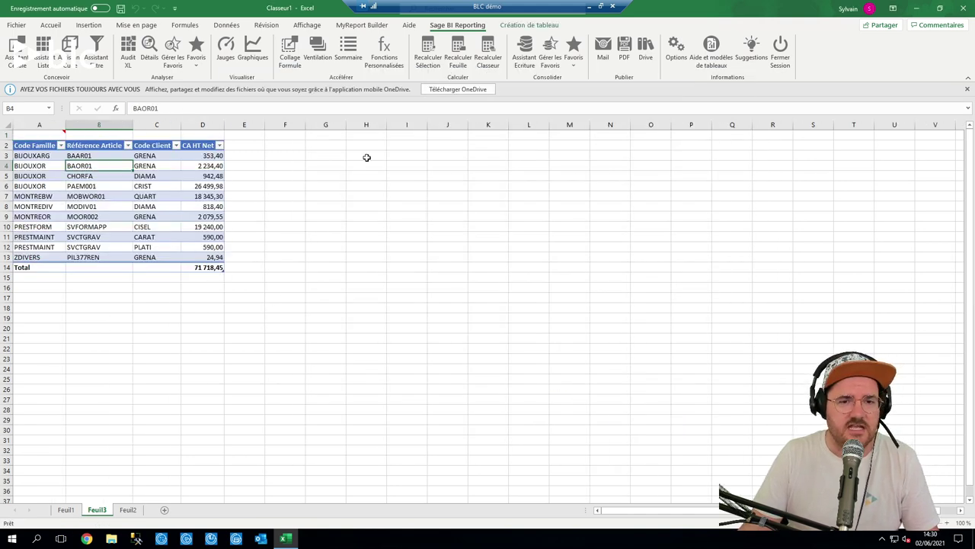
Insert a pivot table at cell H3 of Feuil3, using the sales list table TableauA1_1 as its source.
left_click(366, 157)
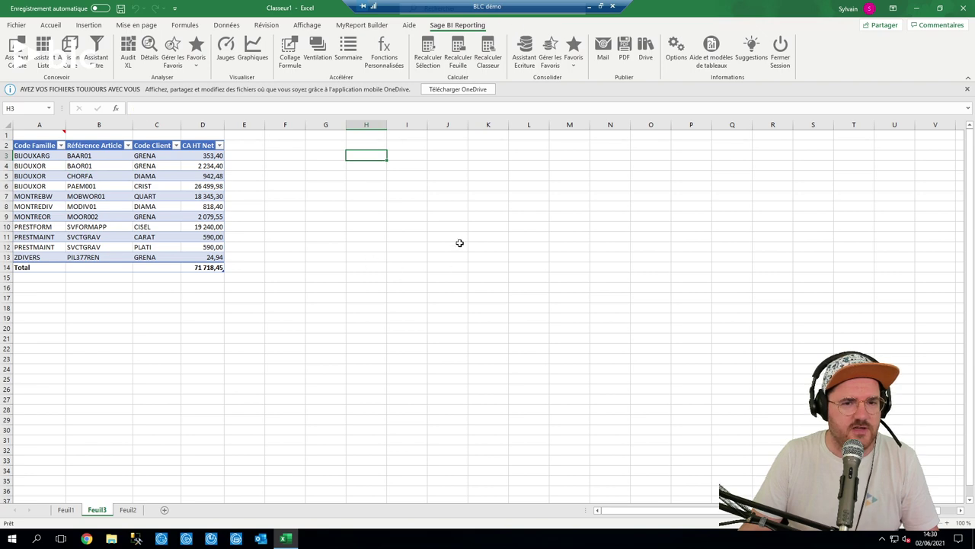
left_click(89, 25)
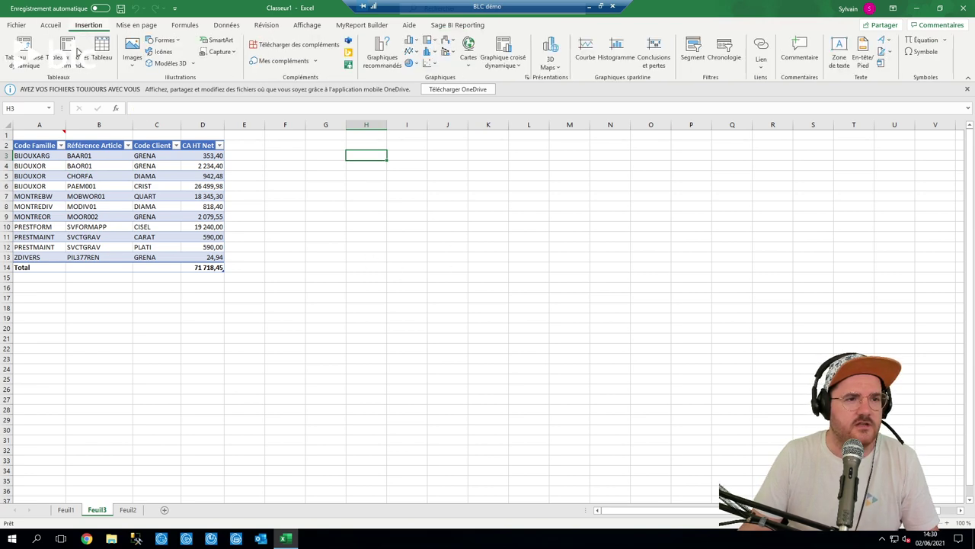
left_click(25, 52)
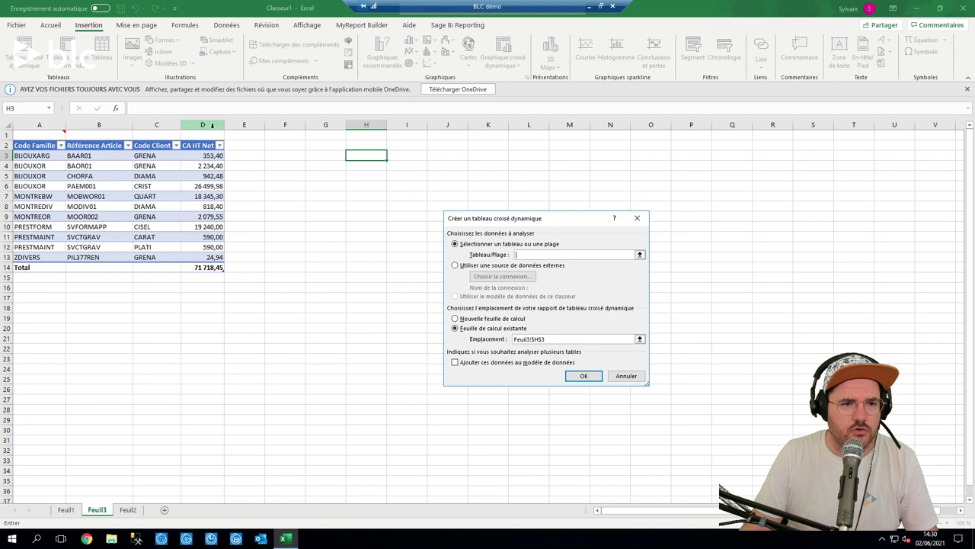
mouse_move(203, 125)
left_mouse_down()
mouse_move(100, 127)
mouse_move(202, 126)
left_mouse_up()
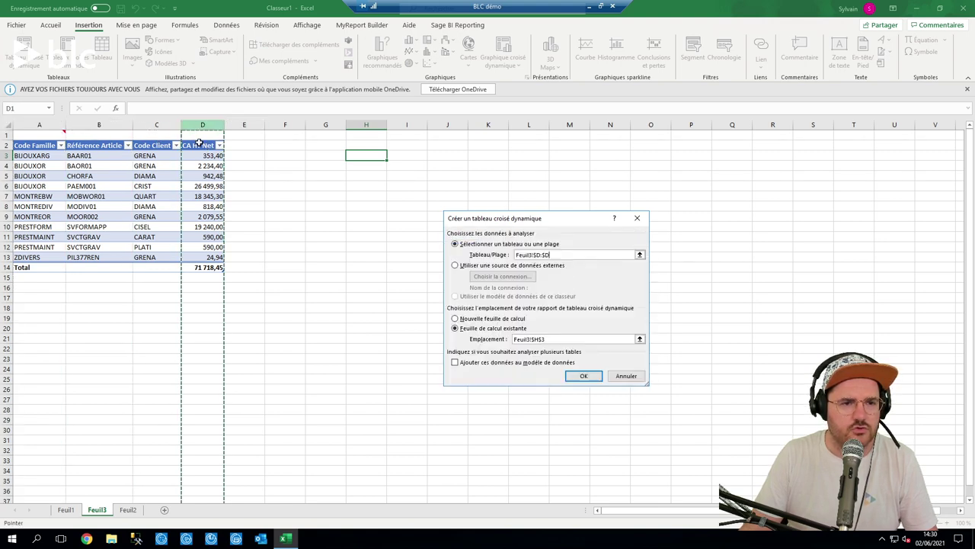
double_click(574, 255)
key("BackSpace")
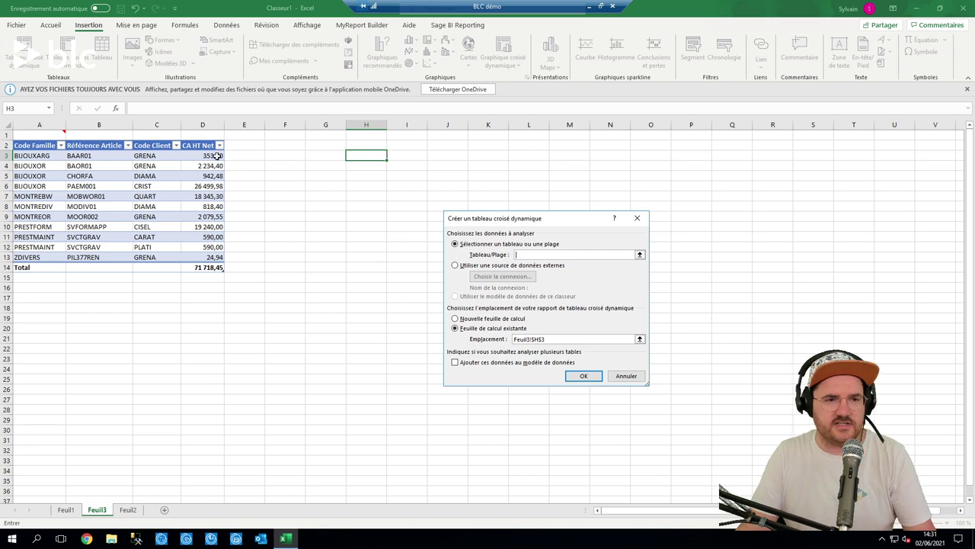
left_click_drag(218, 155, 42, 156)
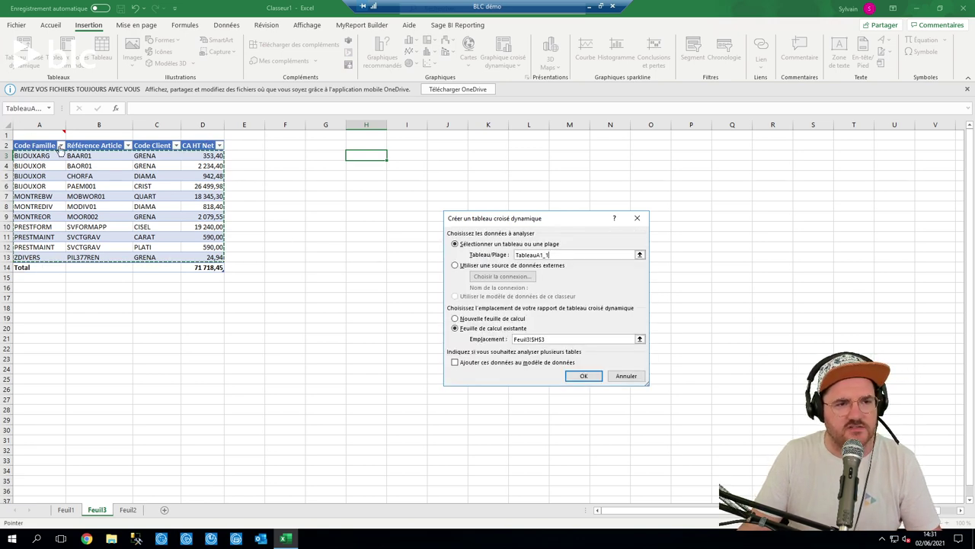
left_click(583, 376)
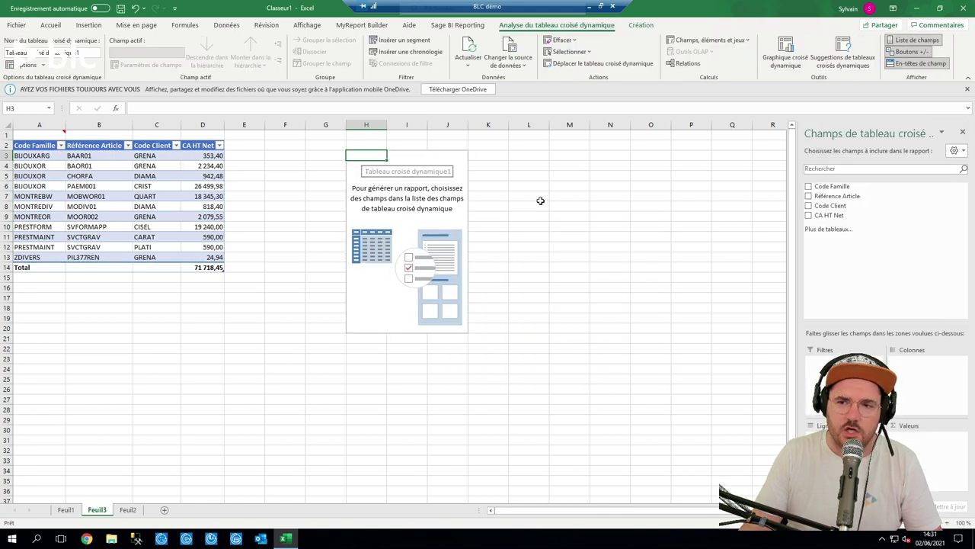
Lay out the pivot table with Code Client in rows, Code Famille in columns and the sum of CA HT Net as values.
left_click(809, 187)
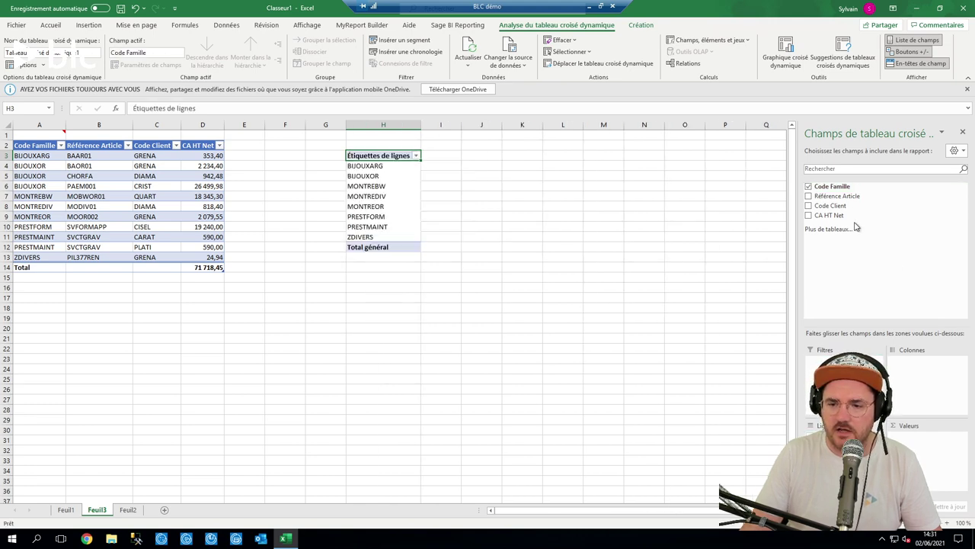
left_click_drag(829, 215, 933, 465)
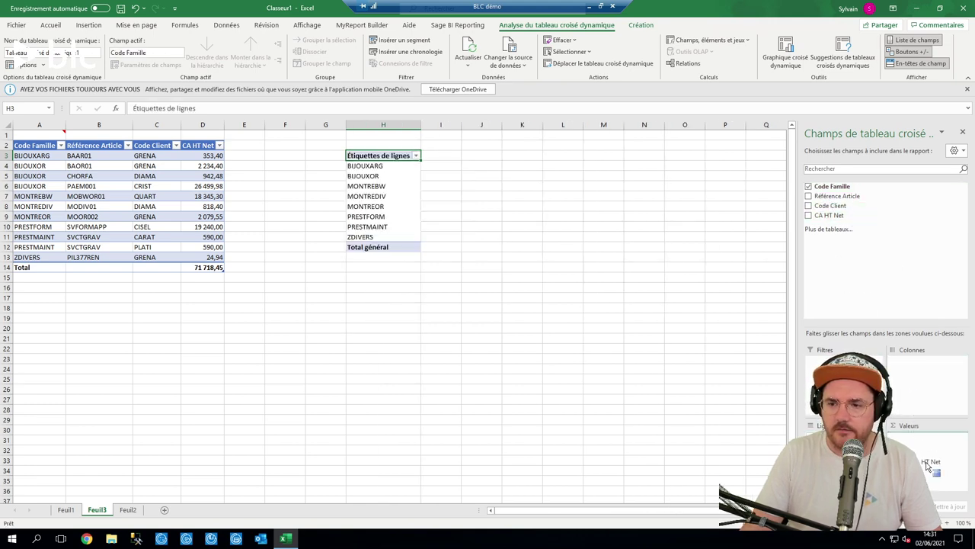
left_click(819, 206)
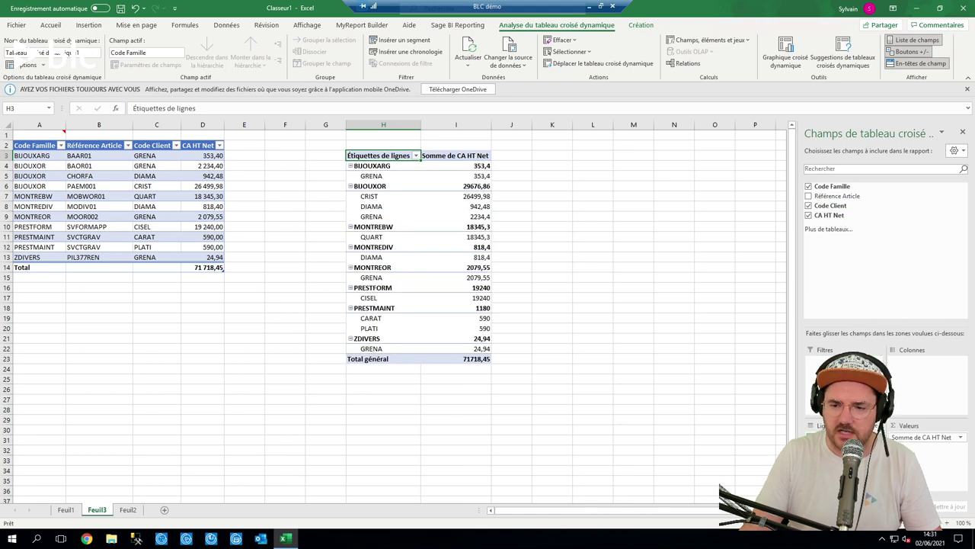
left_click_drag(838, 437, 926, 361)
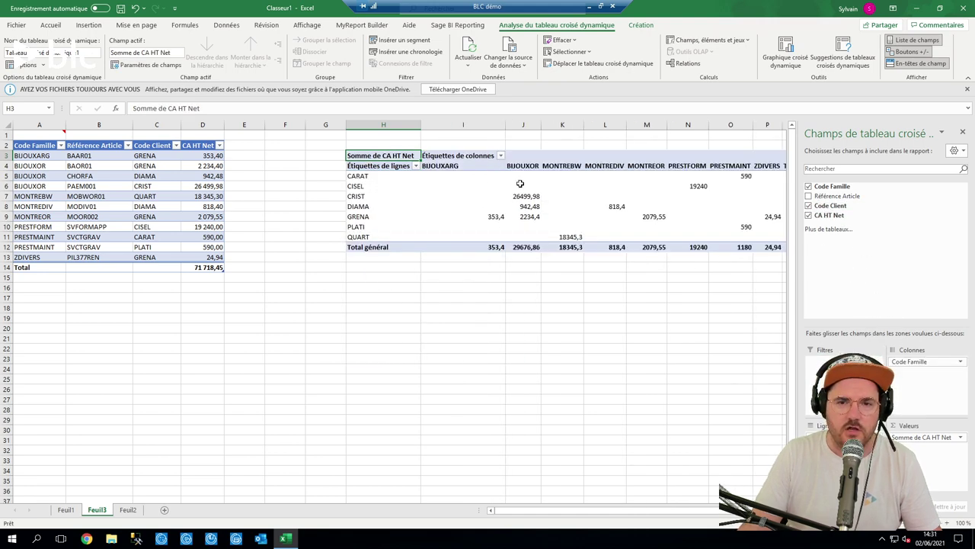
left_click(364, 298)
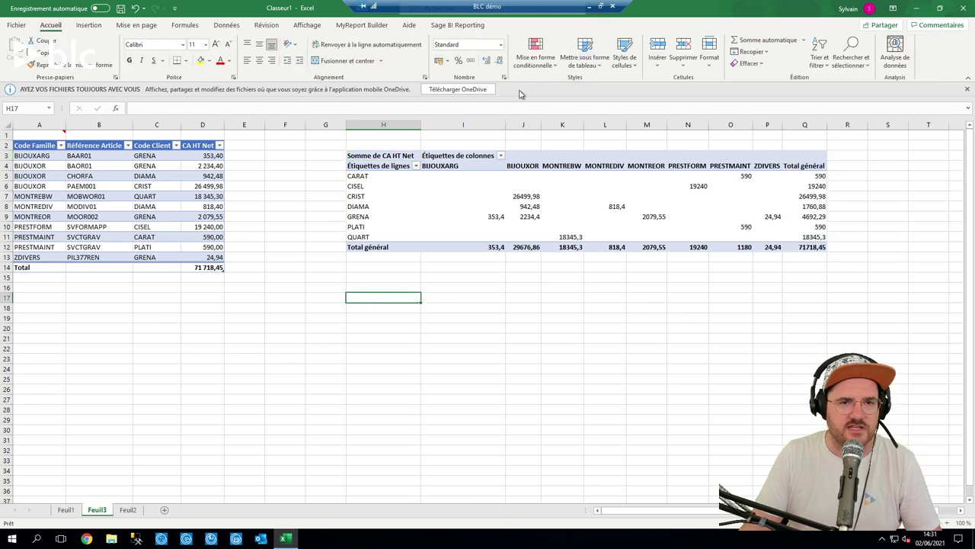
Insert slicers for Code Famille and Référence Article on the pivot table.
left_click(370, 185)
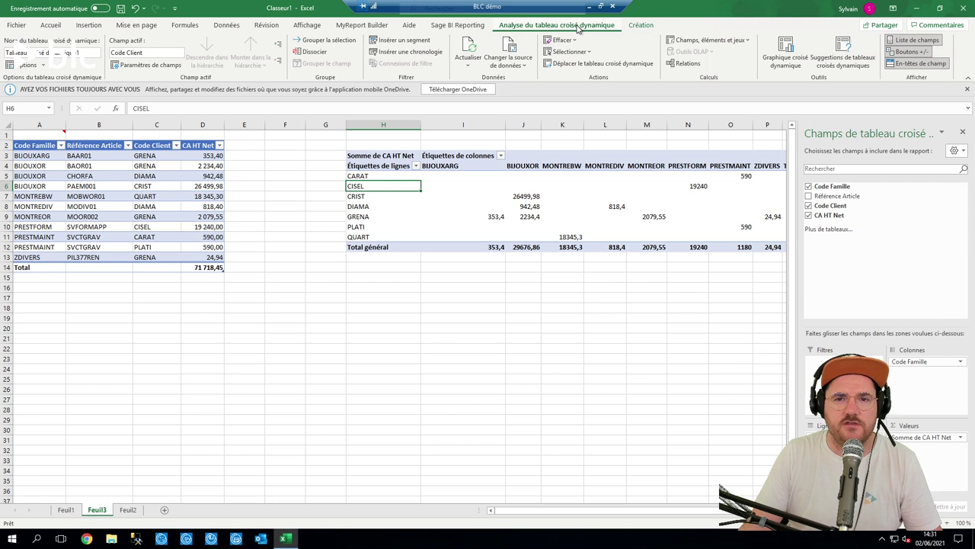
left_click(410, 41)
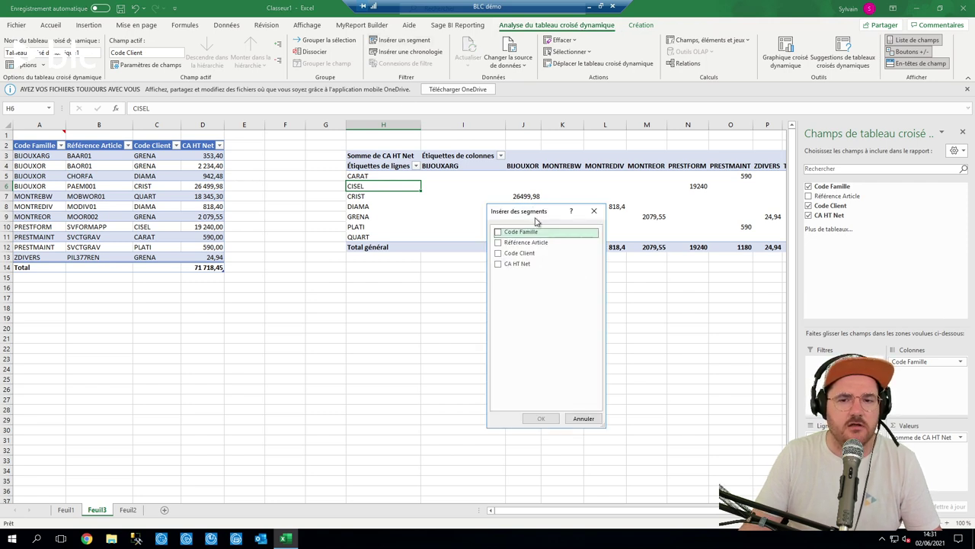
left_click_drag(535, 219, 275, 273)
left_click(238, 285)
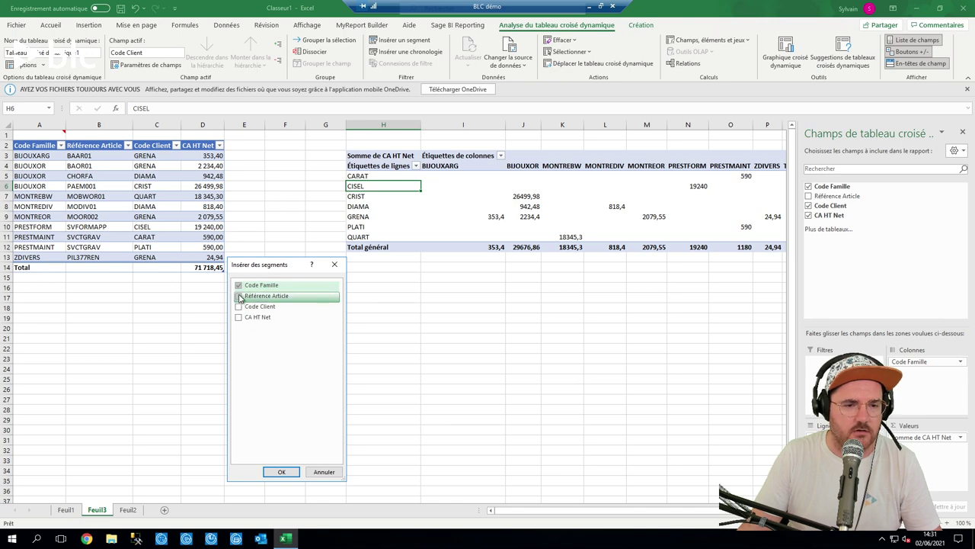
left_click(239, 296)
left_click(281, 472)
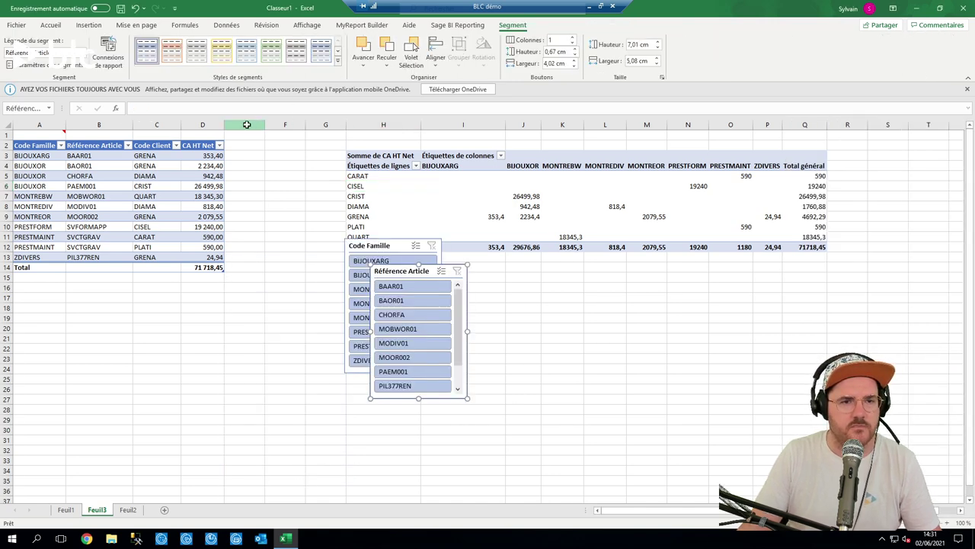
Hide columns A to E, which hold the source sales list.
left_click_drag(247, 125, 34, 124)
right_click(34, 126)
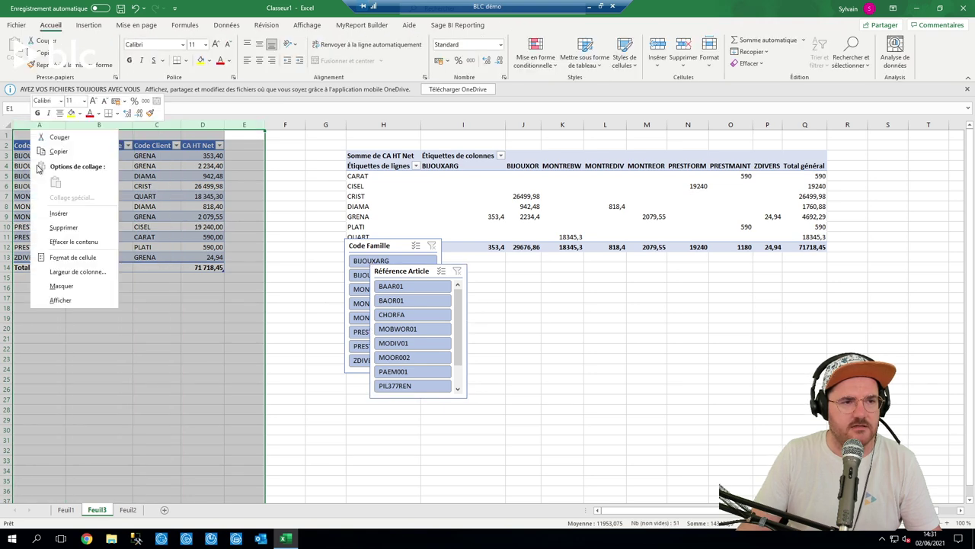
left_click(63, 286)
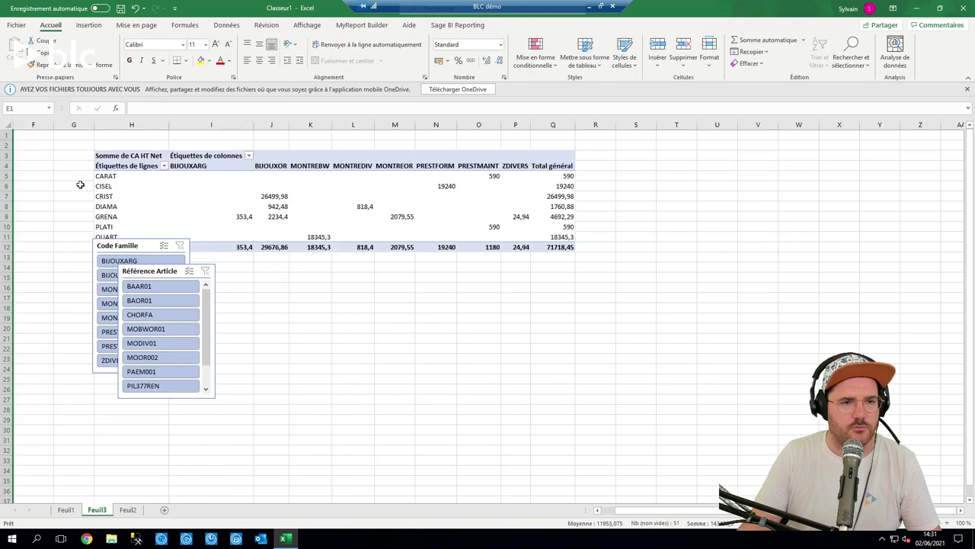
Place the Code Famille and Référence Article slicers side by side to the right of the pivot table.
left_click_drag(109, 242, 638, 142)
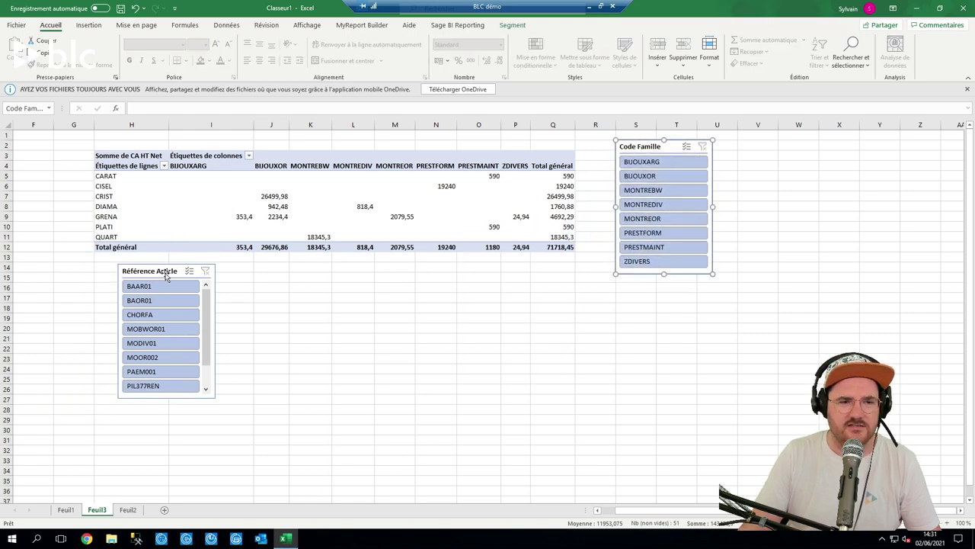
left_click_drag(146, 263, 721, 178)
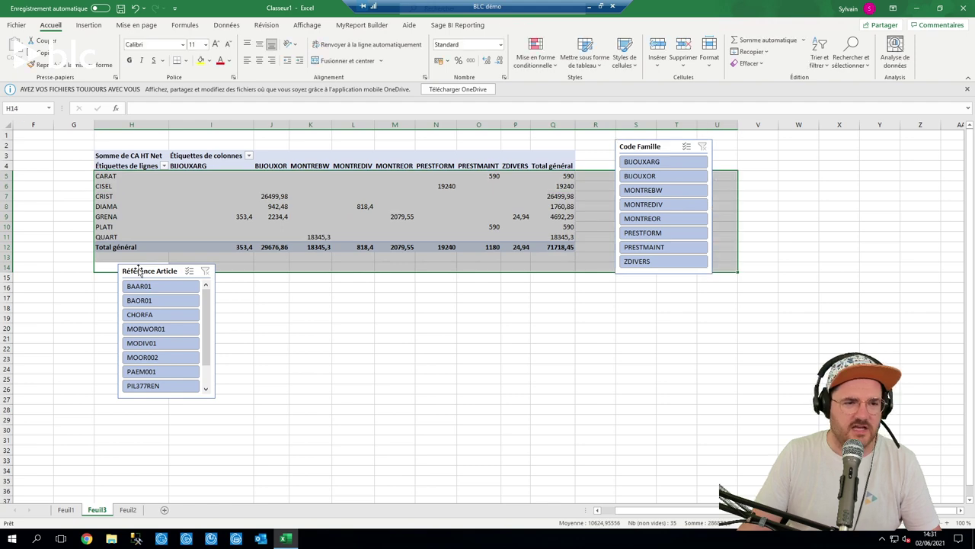
left_click_drag(138, 268, 738, 146)
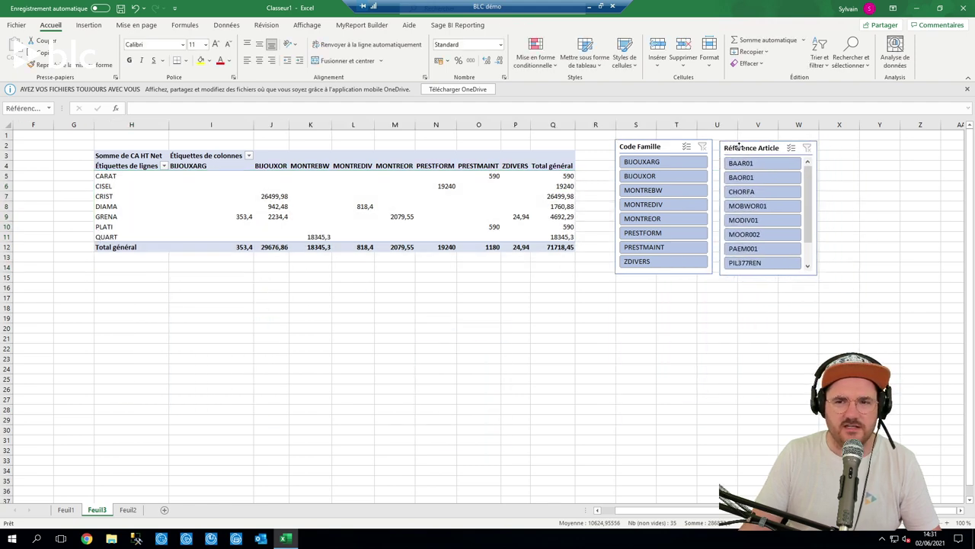
Apply the solid gold-yellow slicer style to both the Code Famille and Référence Article slicers.
left_click(637, 150)
left_click(513, 25)
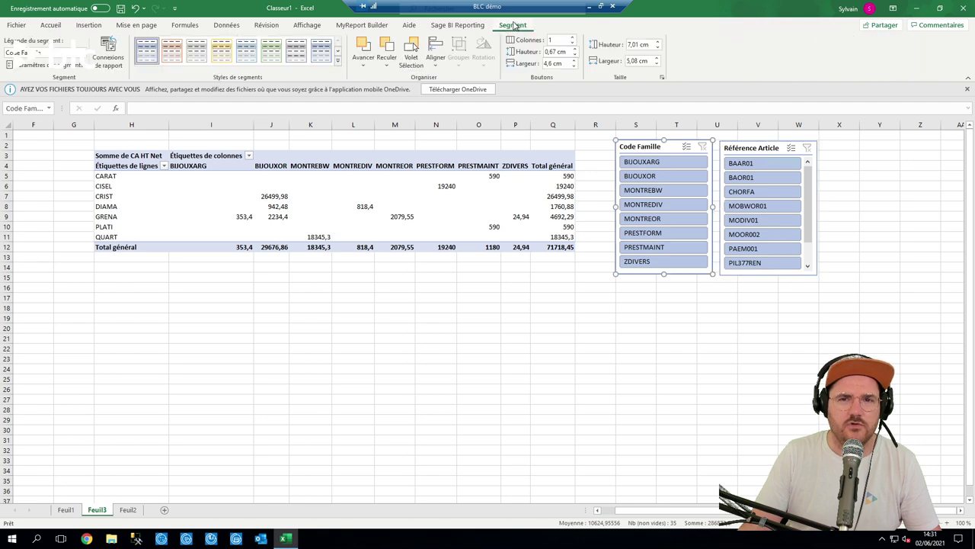
left_click(339, 63)
left_click(223, 115)
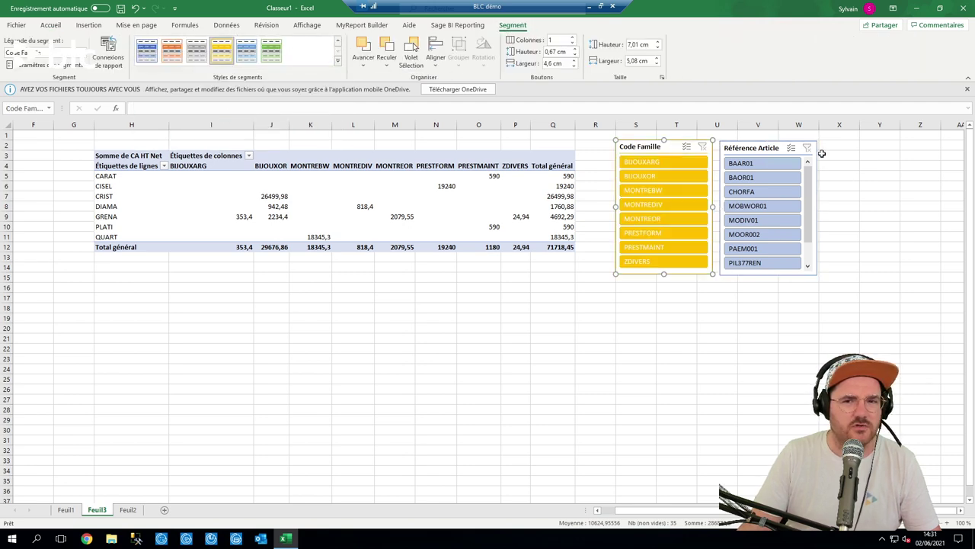
left_click(736, 147)
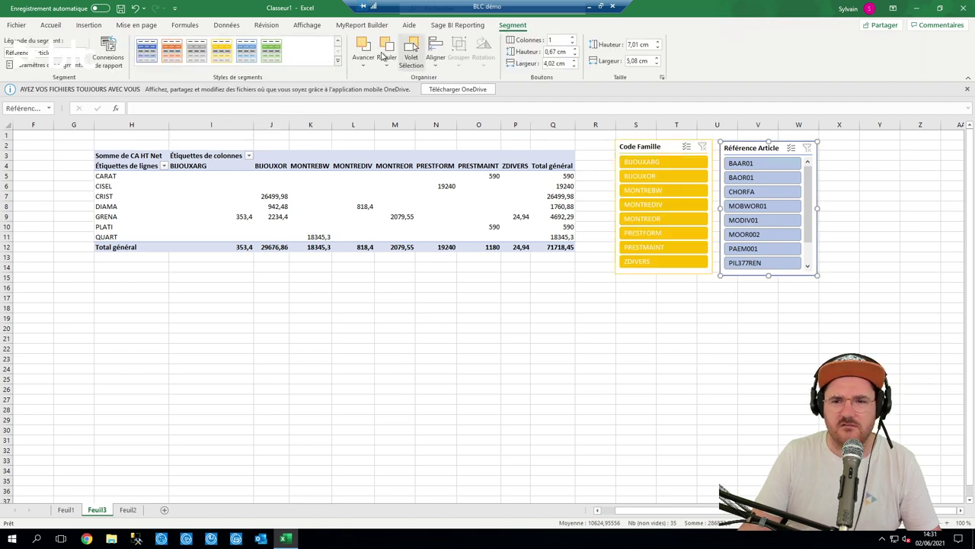
left_click(217, 50)
Apply a pale yellow pivot table style with dark header and grand total rows to match the slicers.
left_click(395, 162)
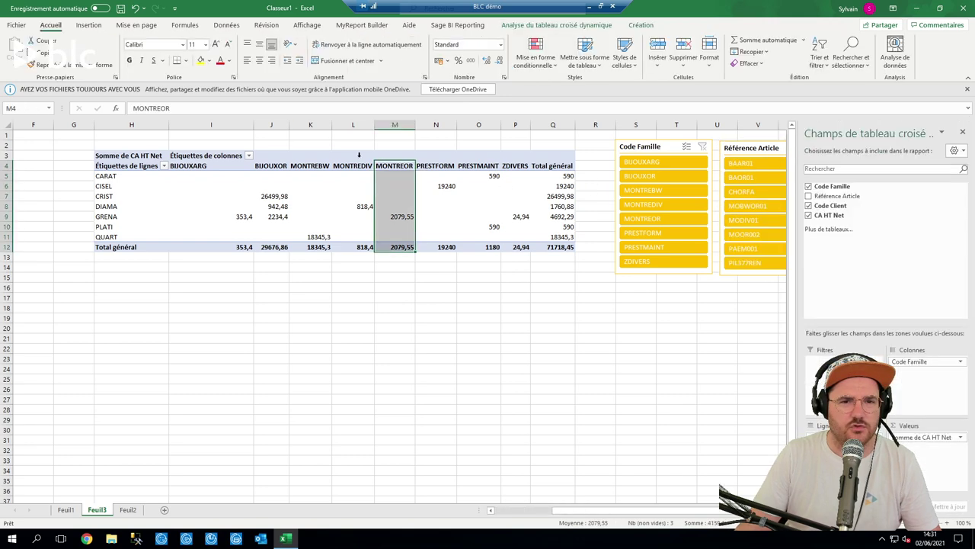
left_click(610, 25)
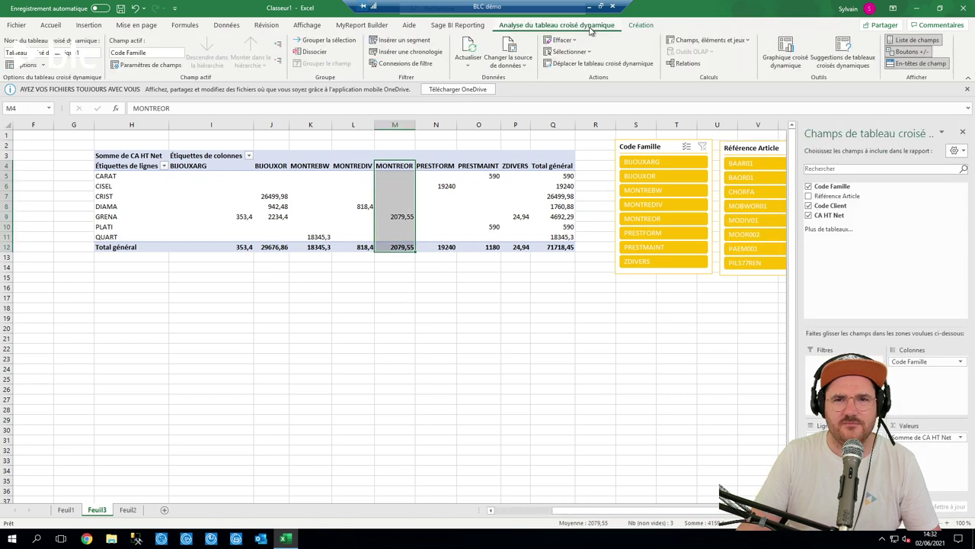
left_click(640, 25)
left_click(470, 51)
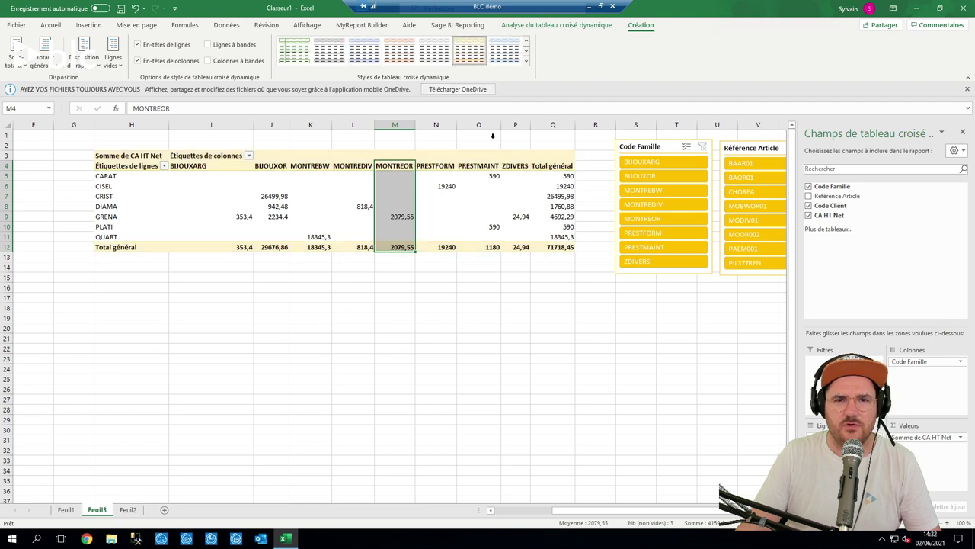
left_click(525, 60)
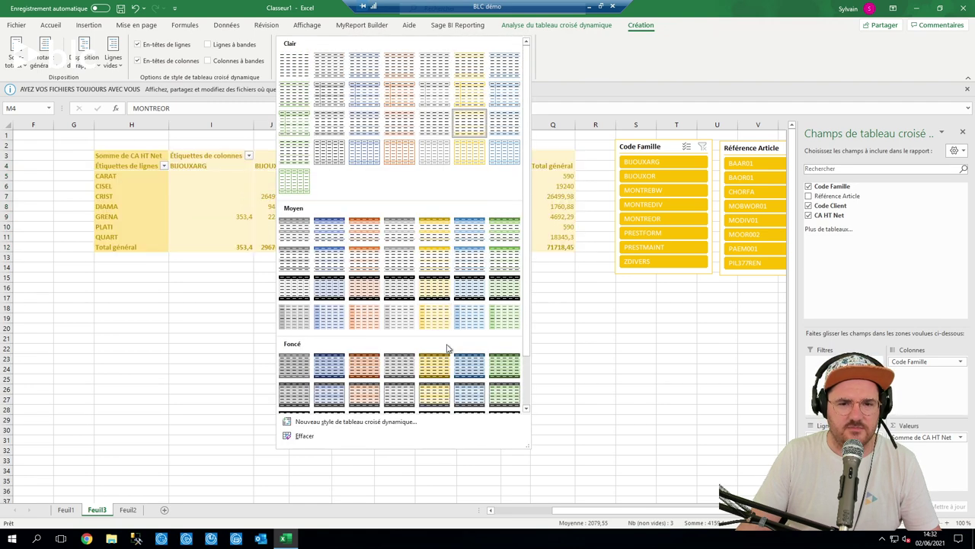
key("Escape")
left_click(479, 245)
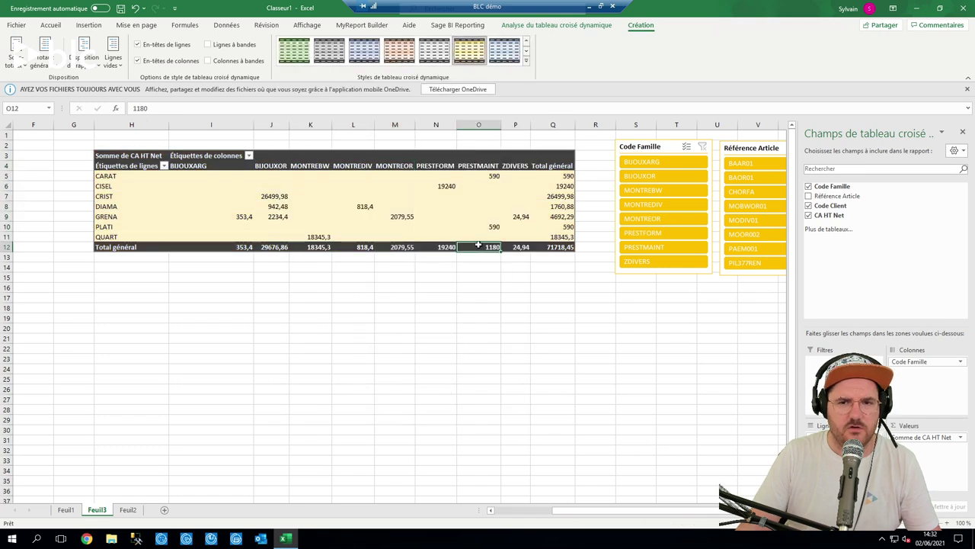
Filter the pivot table by Code Famille to MONTREBW alone, and to the combination MONTREBW, MONTREDIV, MONTREOR, PRESTFORM and ZDIVERS.
left_click(595, 307)
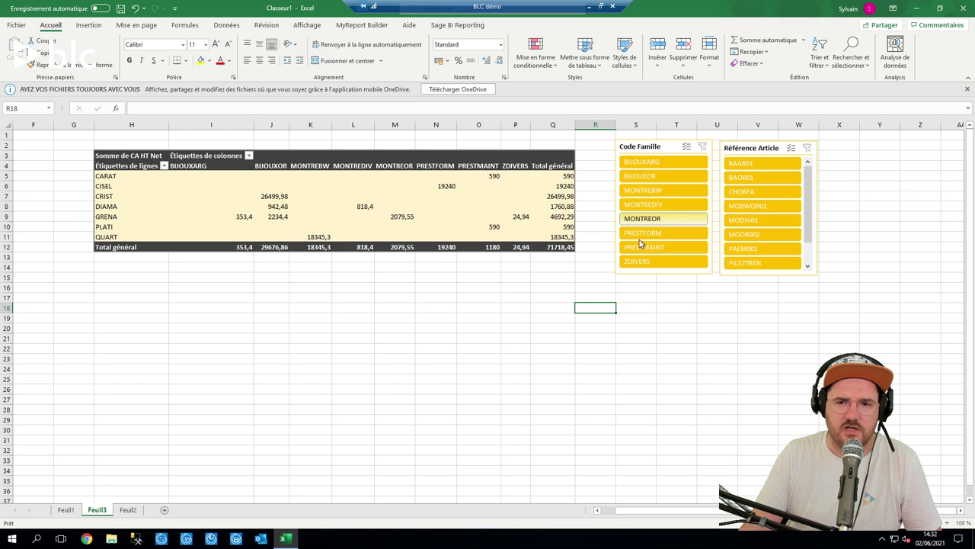
left_click(653, 190)
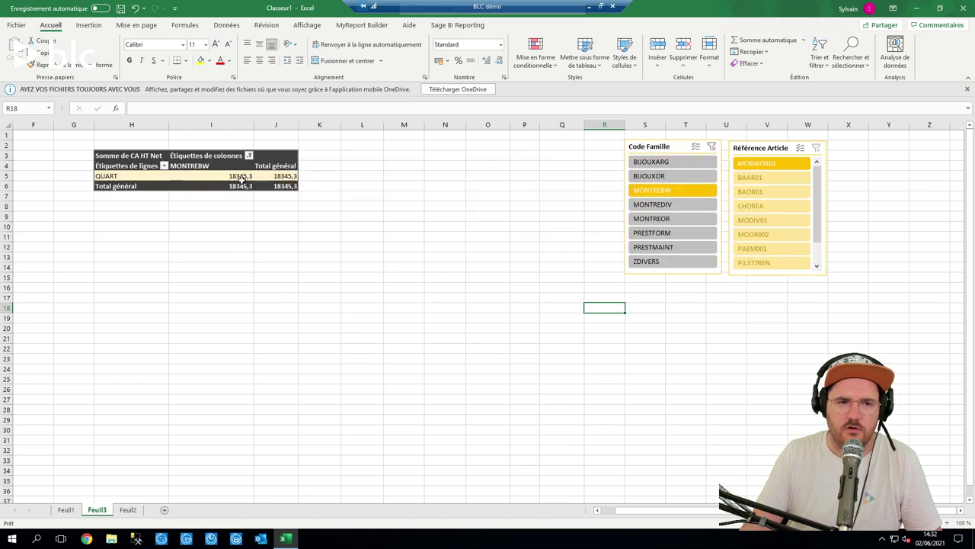
left_click(658, 219)
left_click(660, 233, "ctrl")
left_click(655, 262, "ctrl")
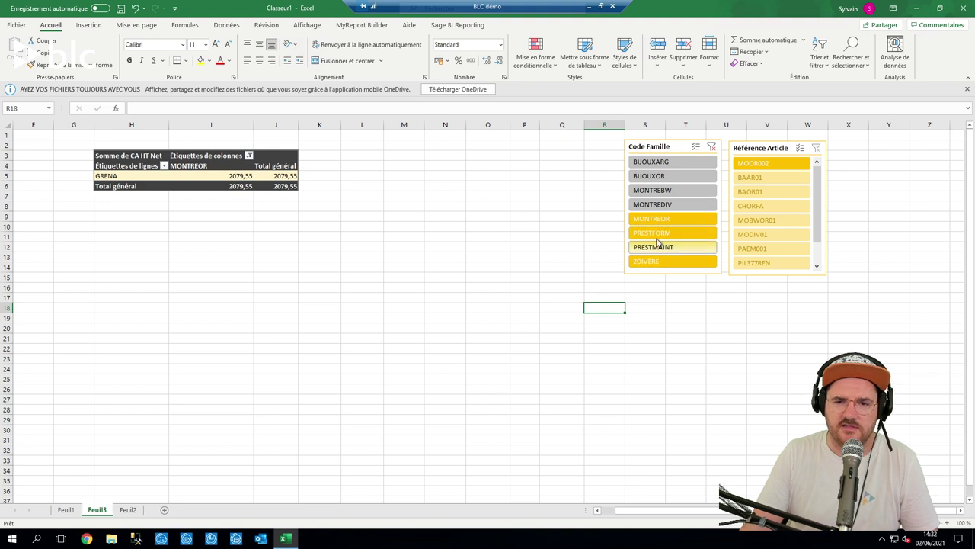
left_click(655, 204, "ctrl")
left_click(656, 190, "ctrl")
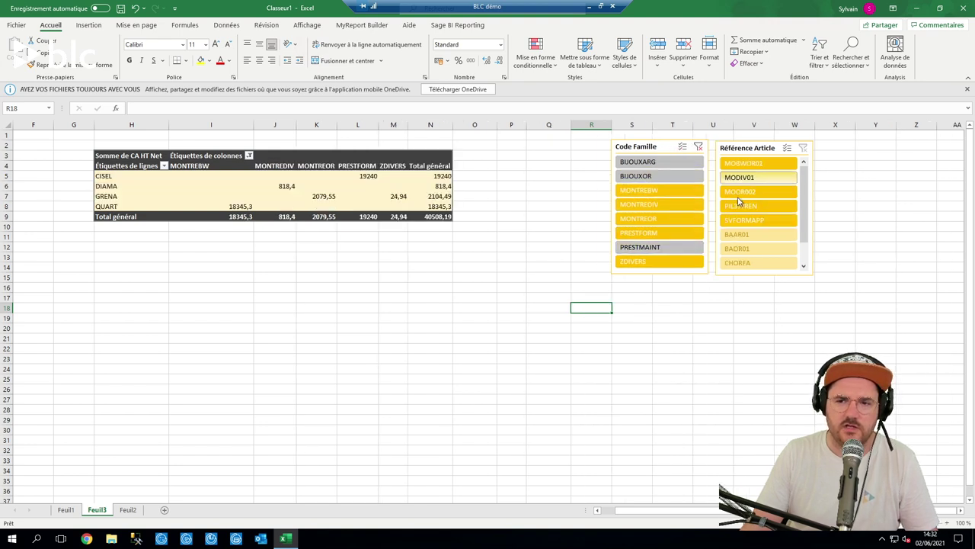
Restrict the pivot table to article MOOR002, and clear the filters of both the Code Famille and Référence Article slicers.
left_click(754, 192)
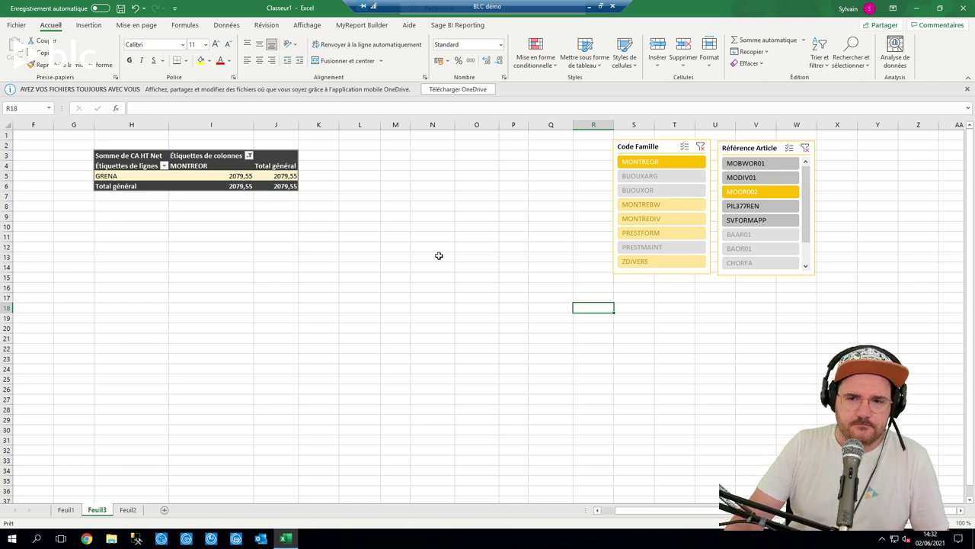
left_click(700, 146)
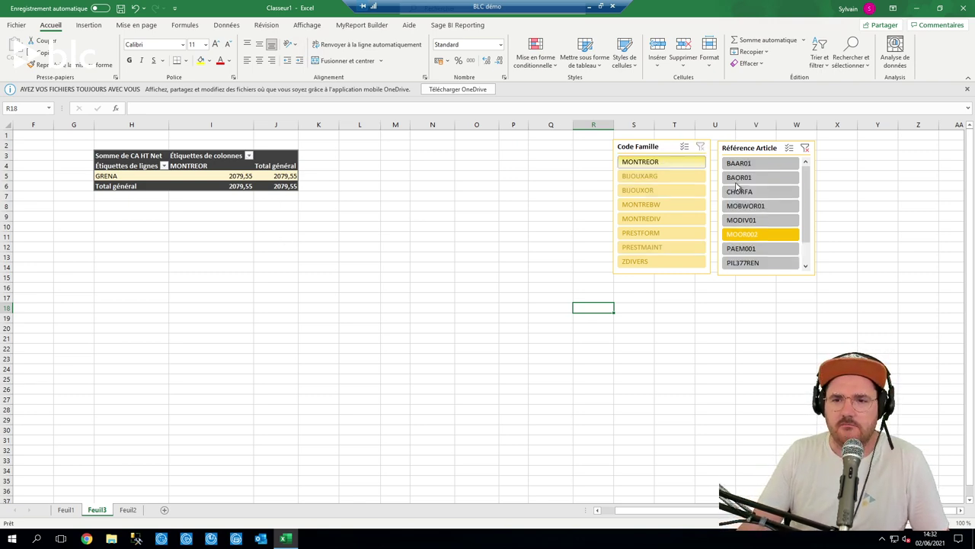
left_click(804, 147)
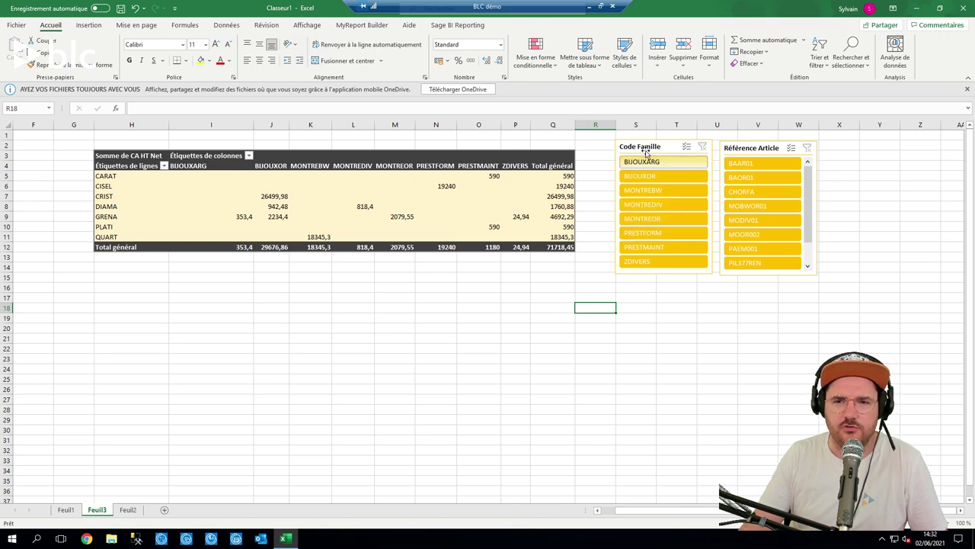
left_click(119, 185)
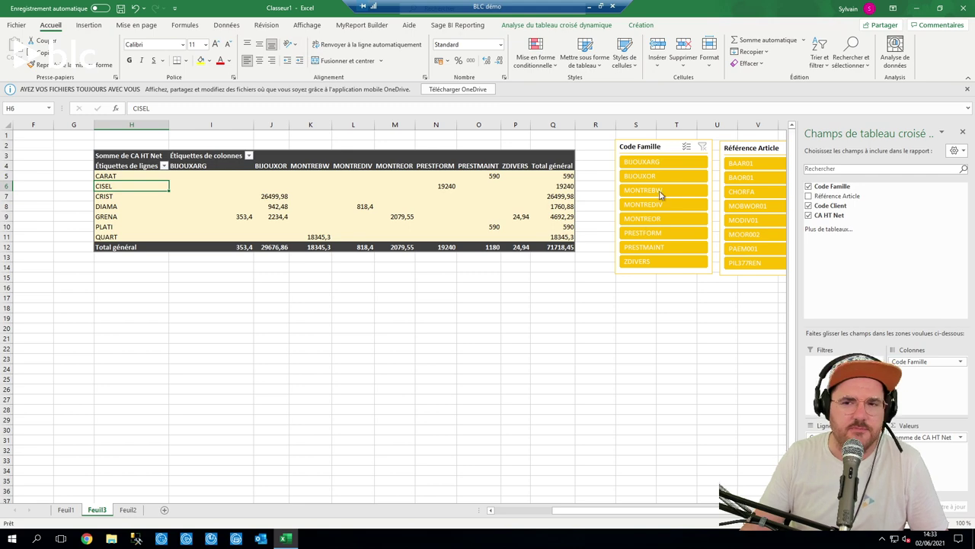
left_click(679, 392)
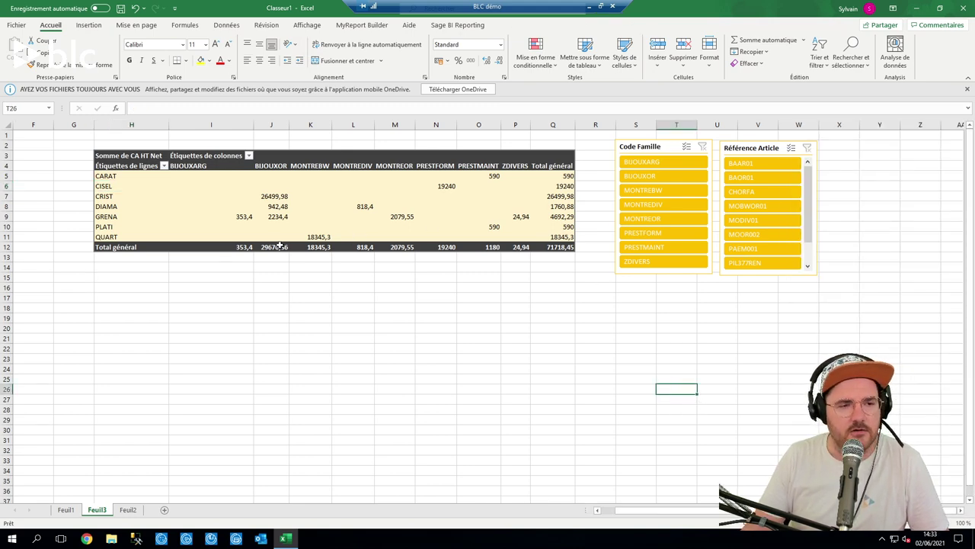
mouse_move(280, 245)
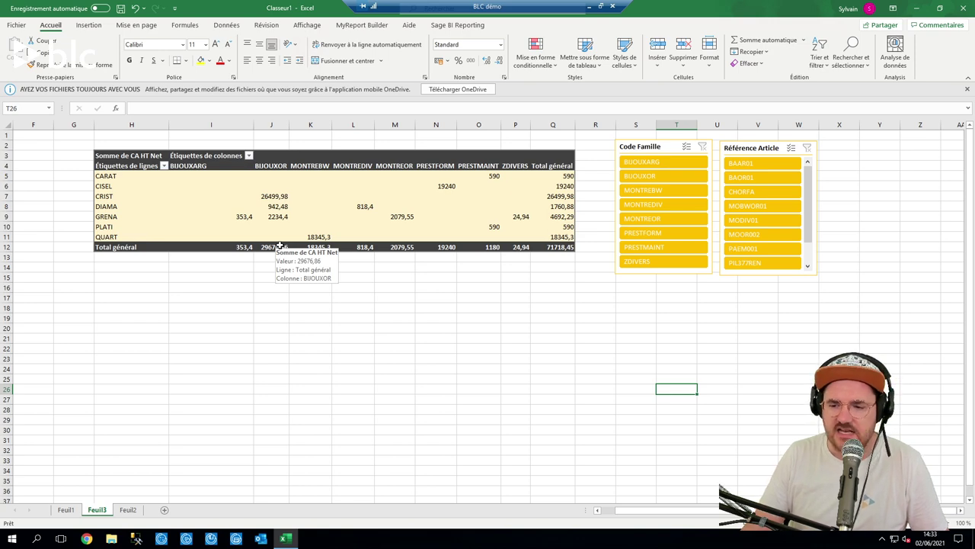
mouse_move(187, 183)
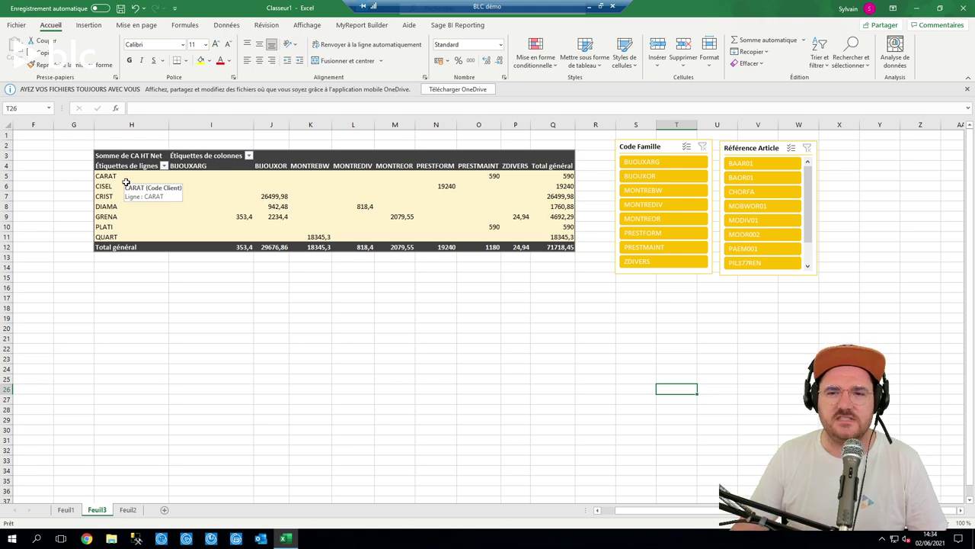
Add a blank worksheet after Feuil3 and look over the accounting entries list on Feuil1.
left_click(164, 510)
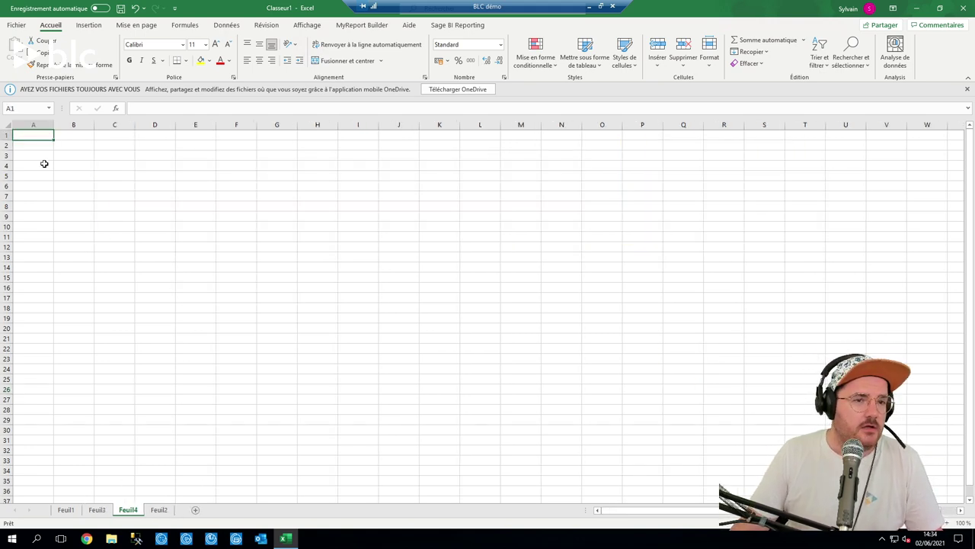
left_click(458, 25)
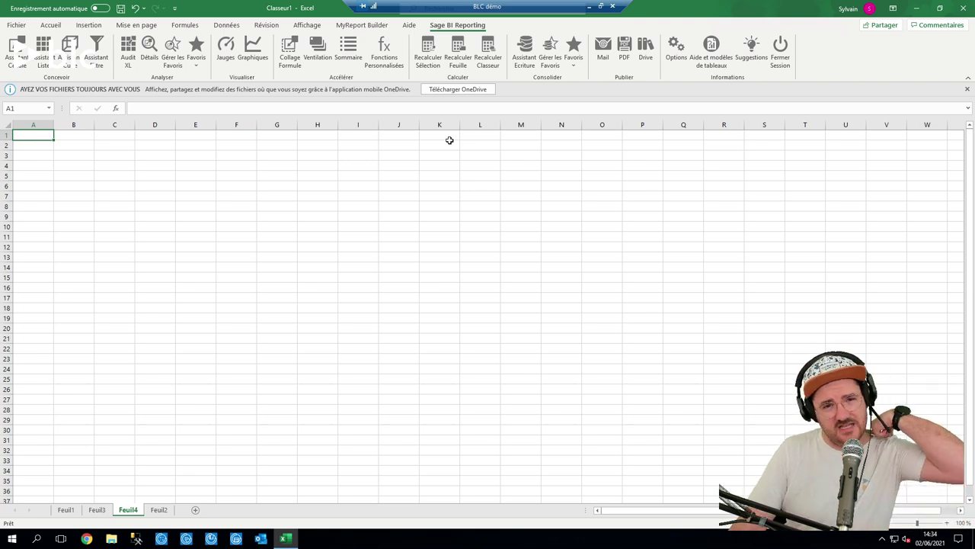
left_click(64, 509)
left_click(212, 206)
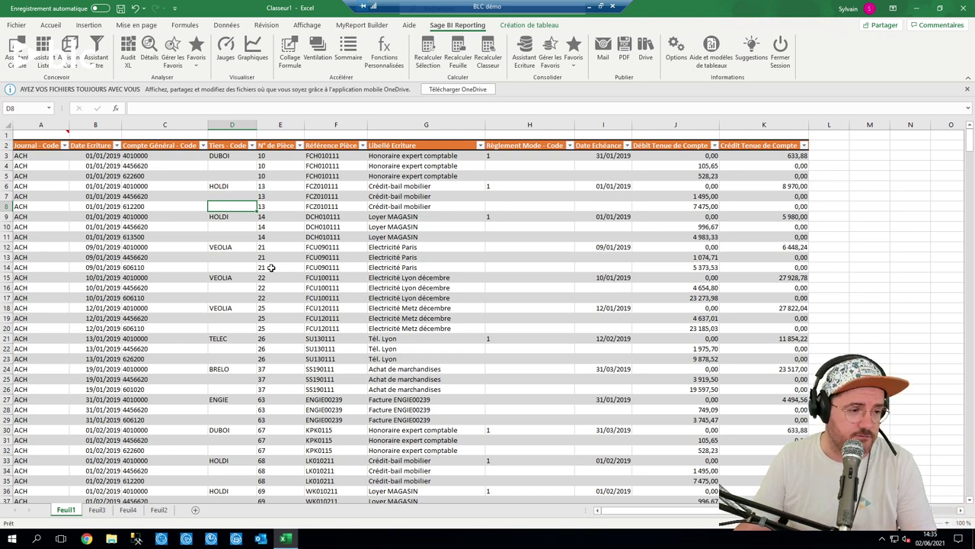
left_click(160, 510)
Add a worksheet after Feuil2 and start a Sage BI Reporting cube at A4 from the Sage 100cloud Comptabilité model Ecritures Générales.
left_click(196, 510)
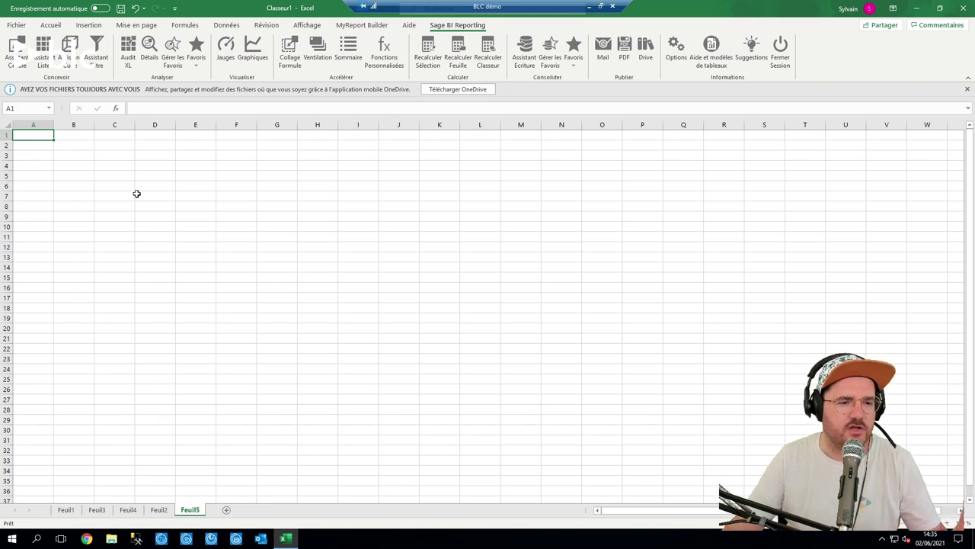
left_click(29, 166)
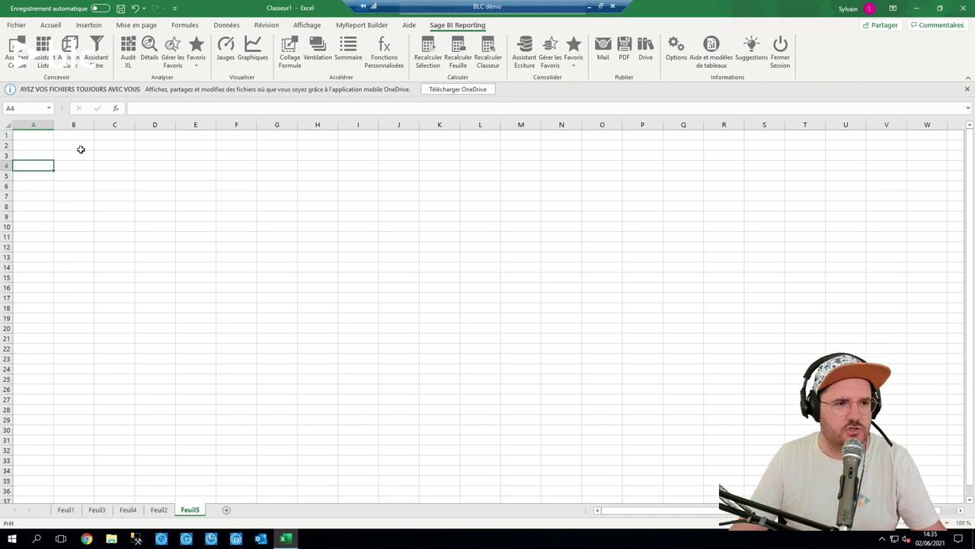
left_click(68, 54)
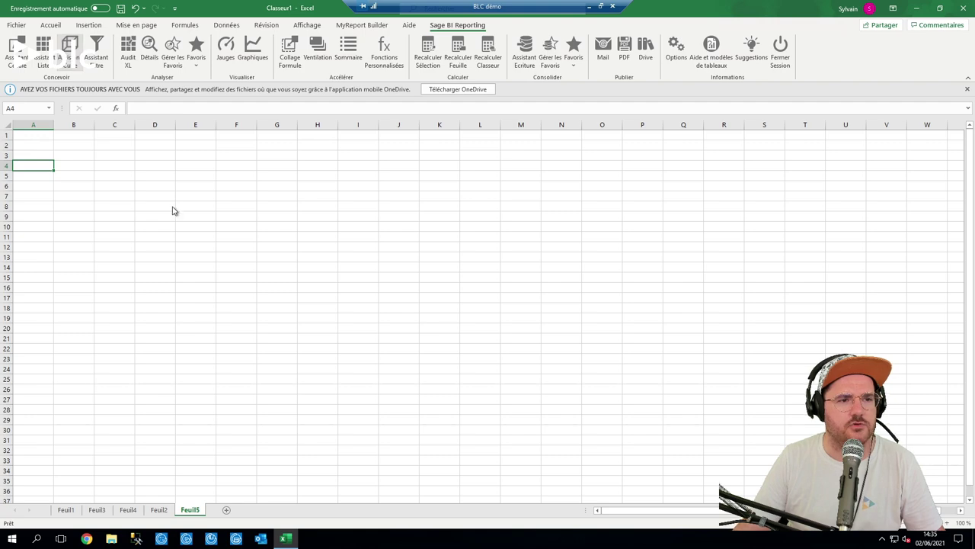
left_click(301, 128)
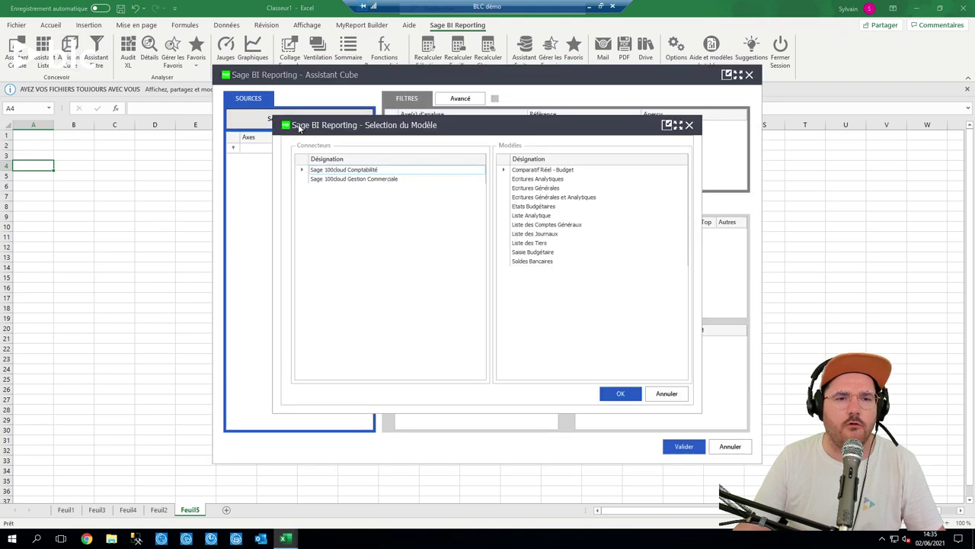
left_click(355, 178)
left_click(352, 169)
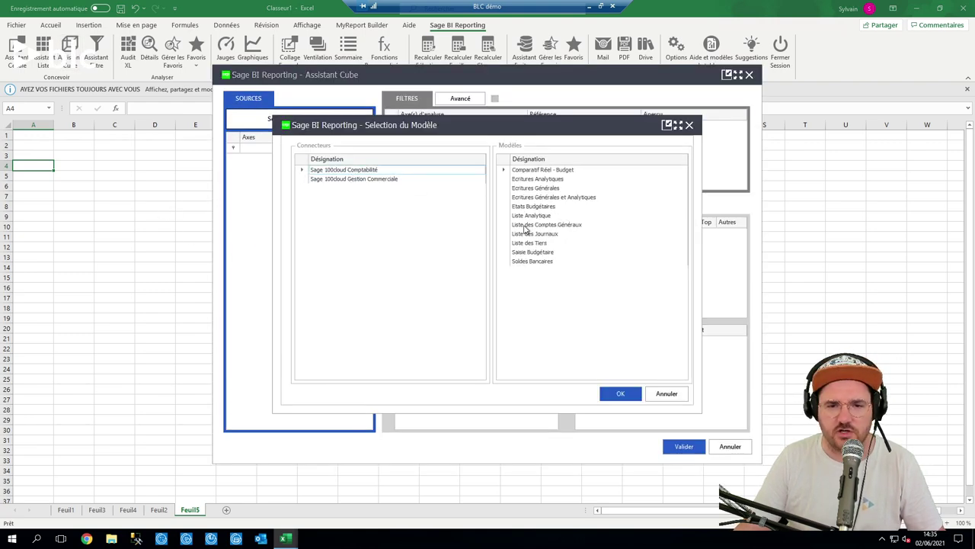
left_click(535, 188)
left_click(619, 394)
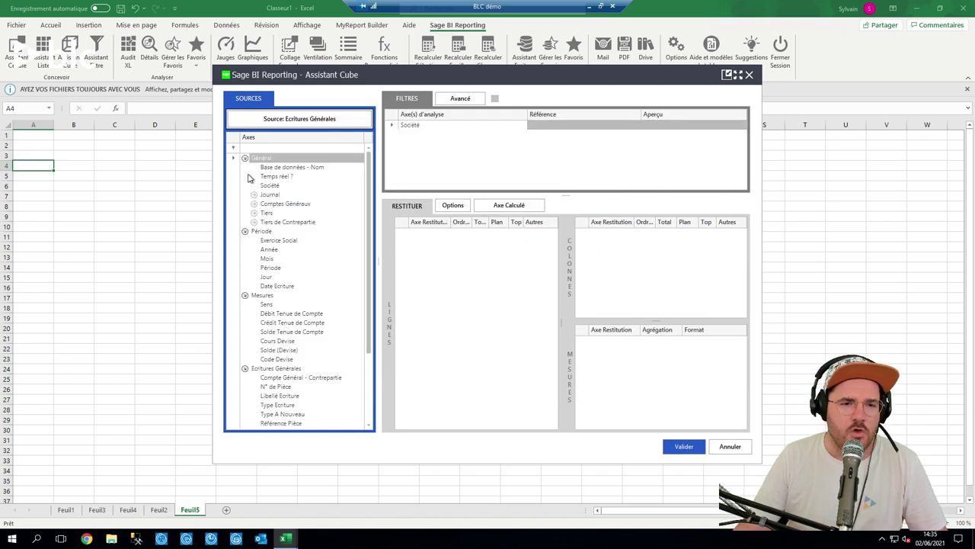
Add the general account code axis, Compte Général - Code, to the cube's rows.
left_click(254, 203)
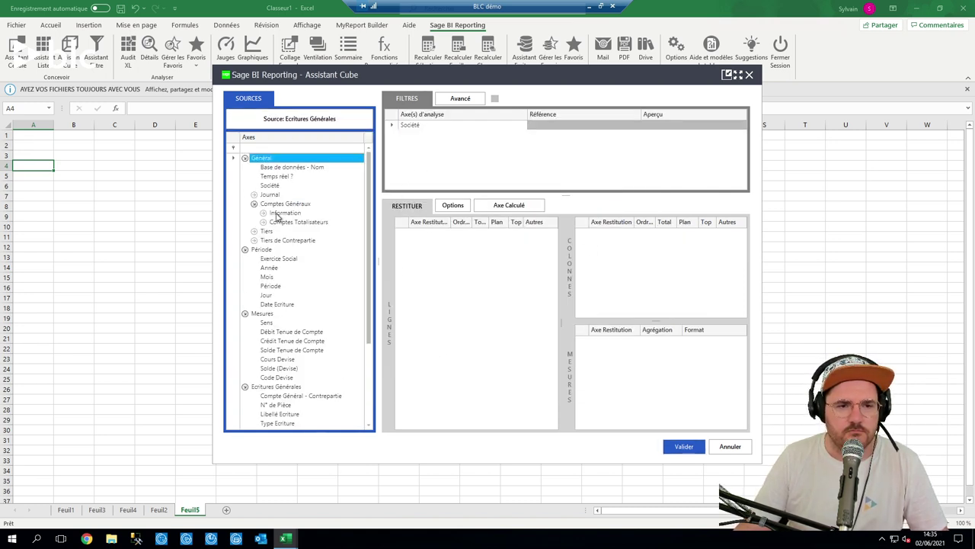
left_click(263, 212)
left_click_drag(308, 222, 458, 269)
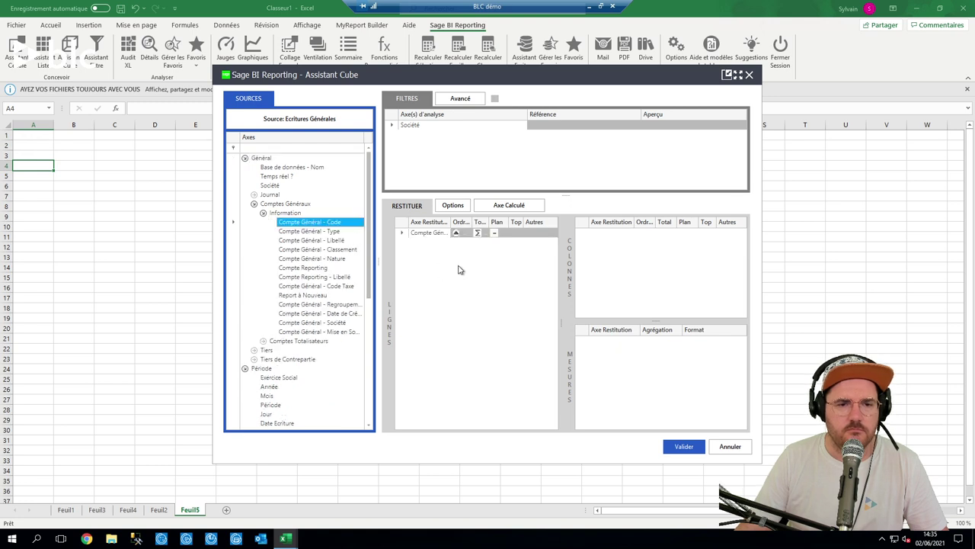
left_click(254, 204)
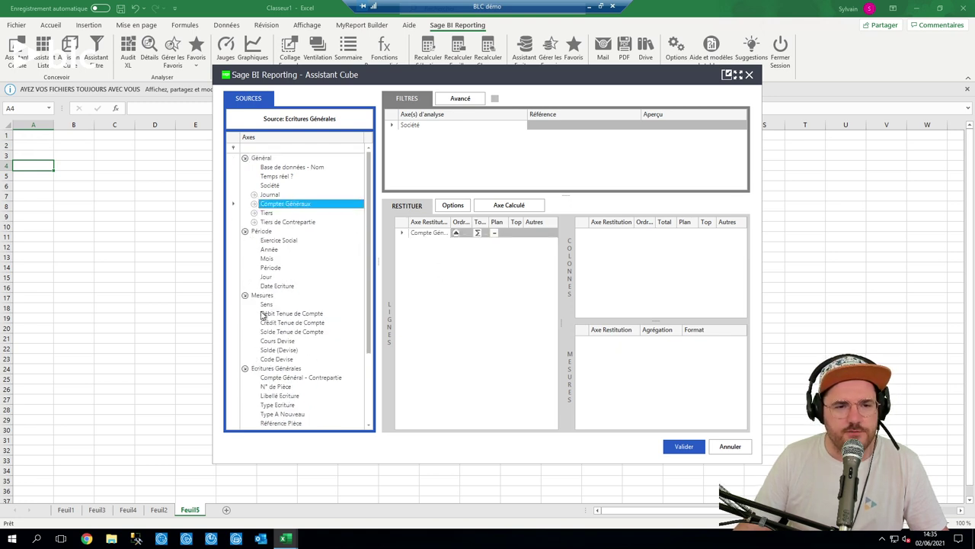
Add Mois to the cube's columns and Solde Tenue de Compte to its measures.
left_click_drag(271, 259, 615, 276)
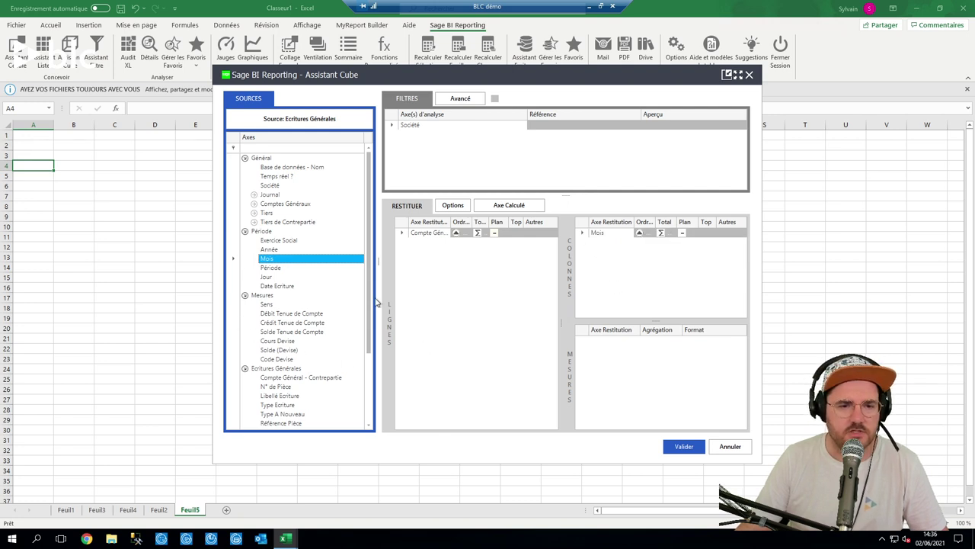
scroll(369, 302, "down", 2)
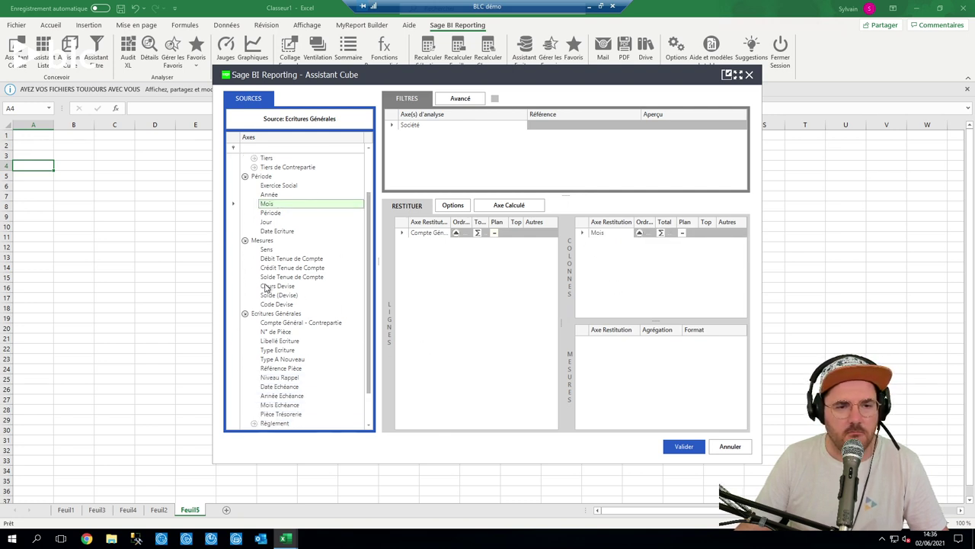
left_click_drag(269, 277, 614, 364)
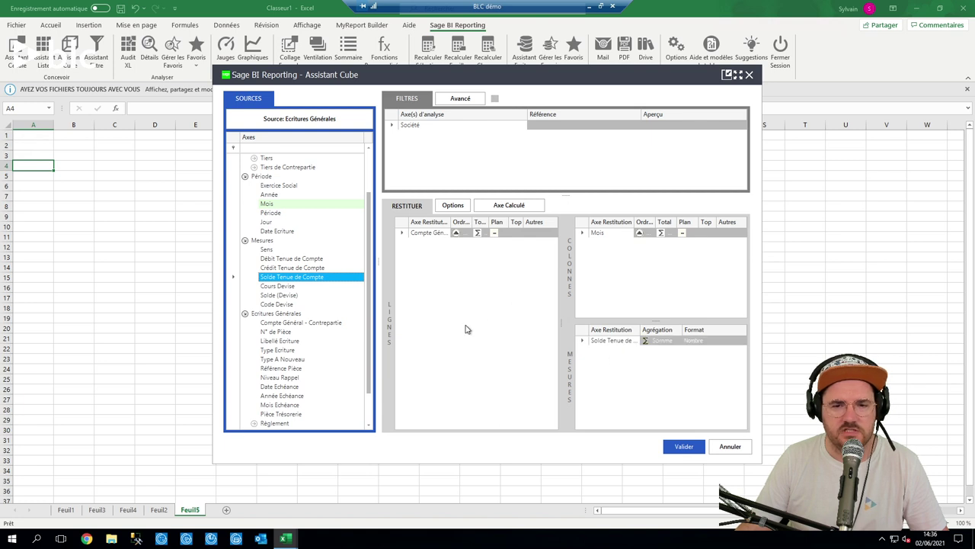
Add Compte Général - Code to the cube's filters and view its list of selectable account codes without choosing one.
left_click(420, 234)
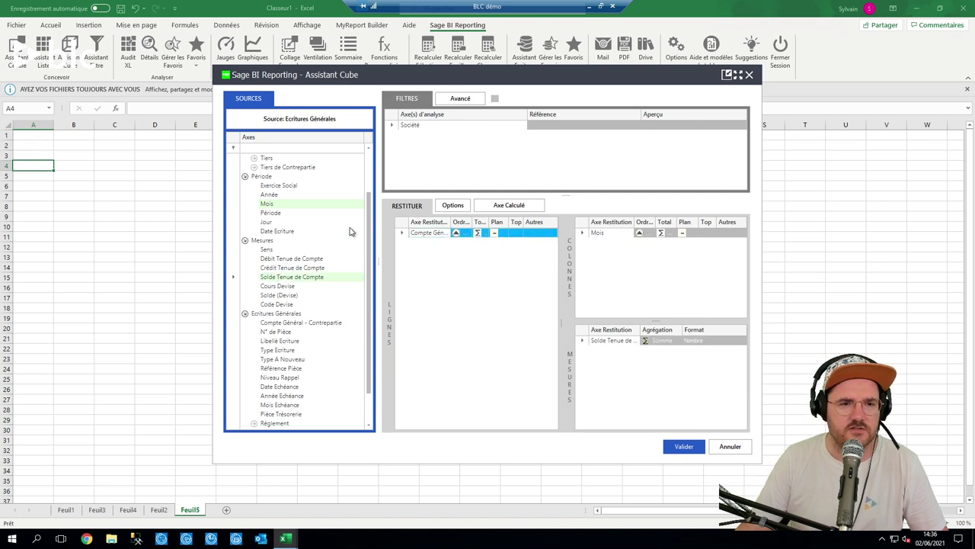
scroll(367, 228, "up", 2)
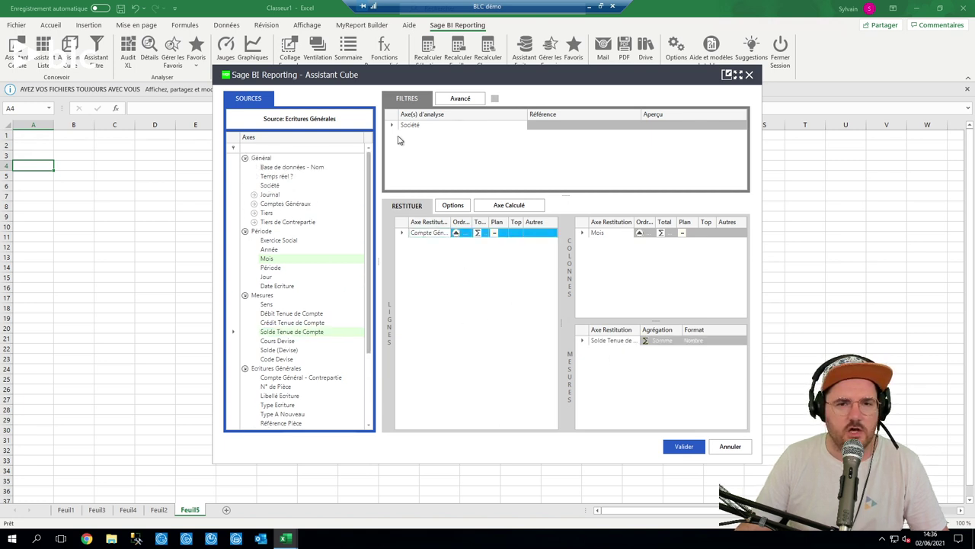
left_click(254, 203)
left_click_drag(293, 222, 445, 171)
left_click(547, 133)
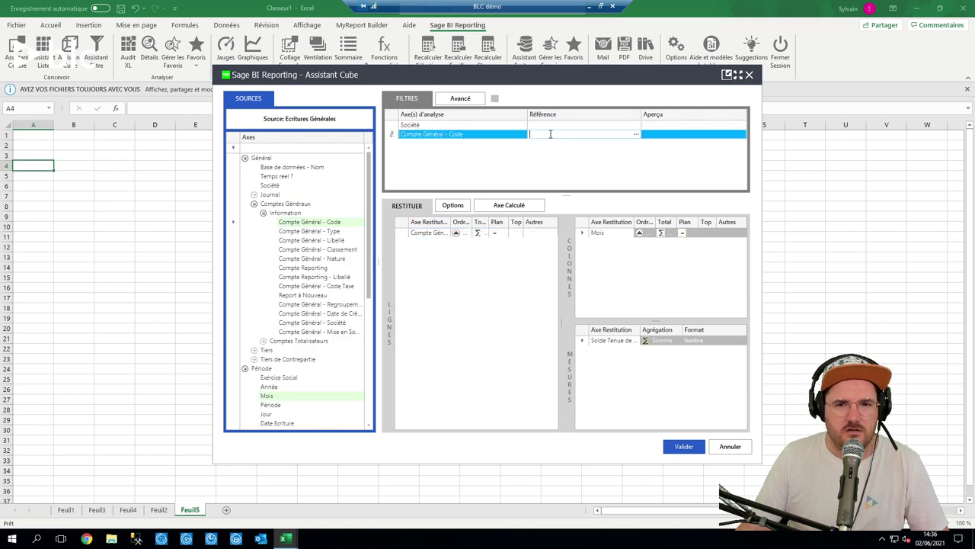
left_click(637, 136)
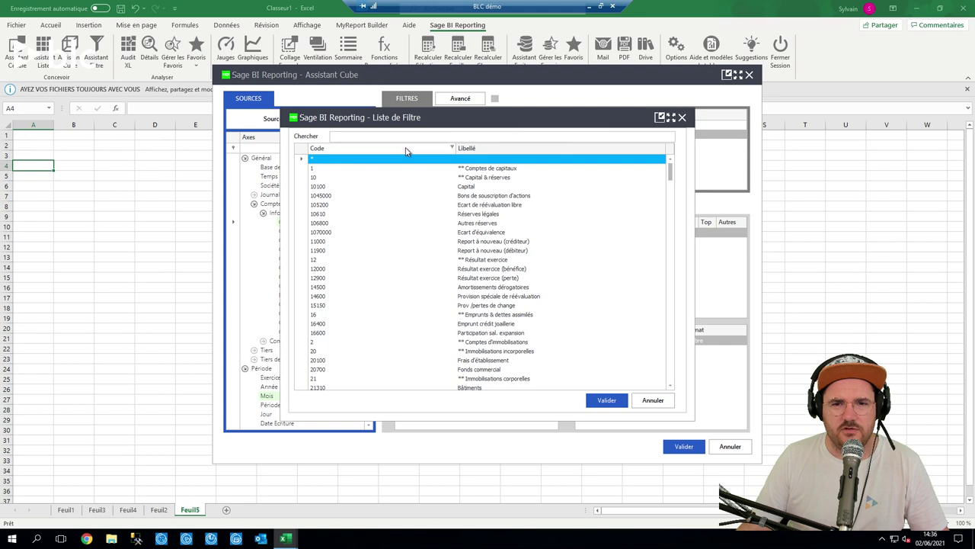
left_click(682, 118)
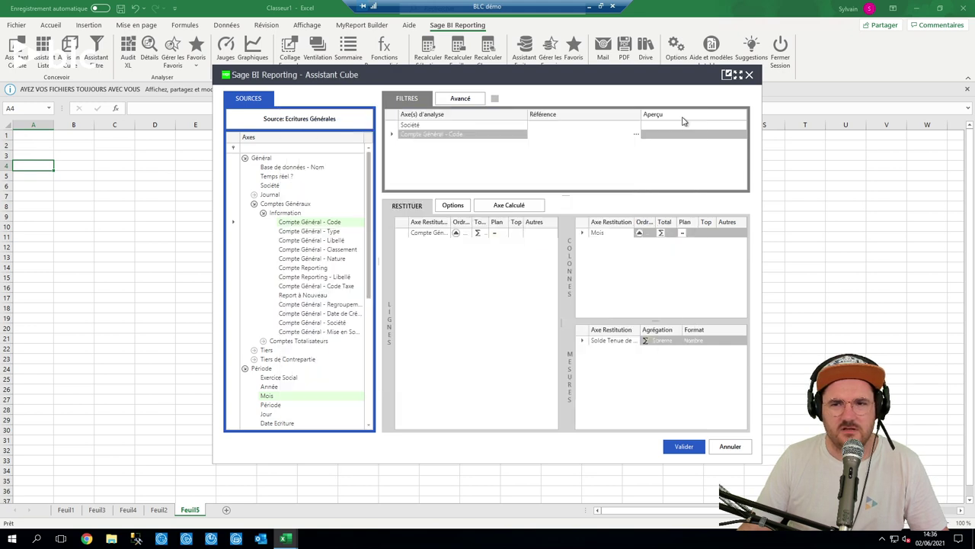
Set the Compte Général - Code filter reference to 6*,7* to keep only class 6 and 7 accounts.
left_click(579, 134)
type("6*")
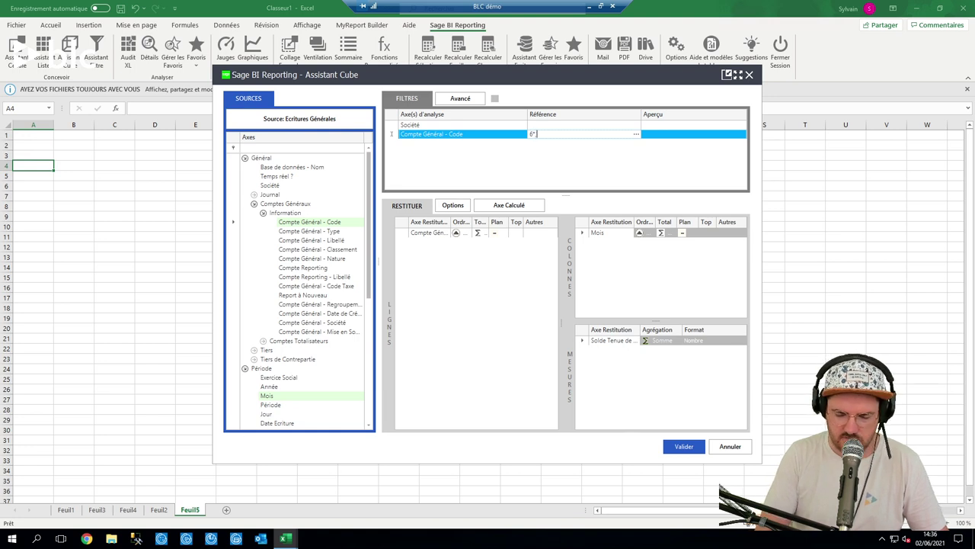
type(";7*")
left_click(616, 166)
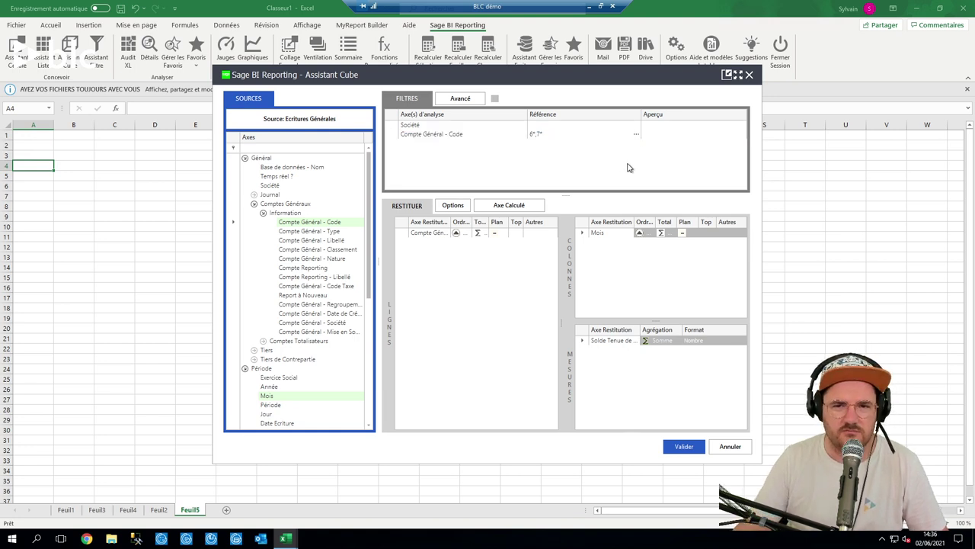
left_click(556, 133)
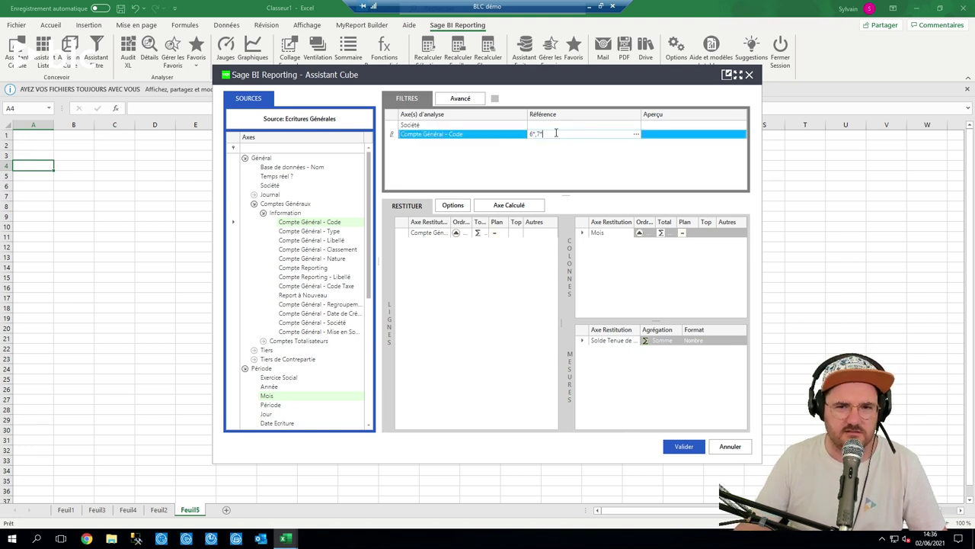
key("Return")
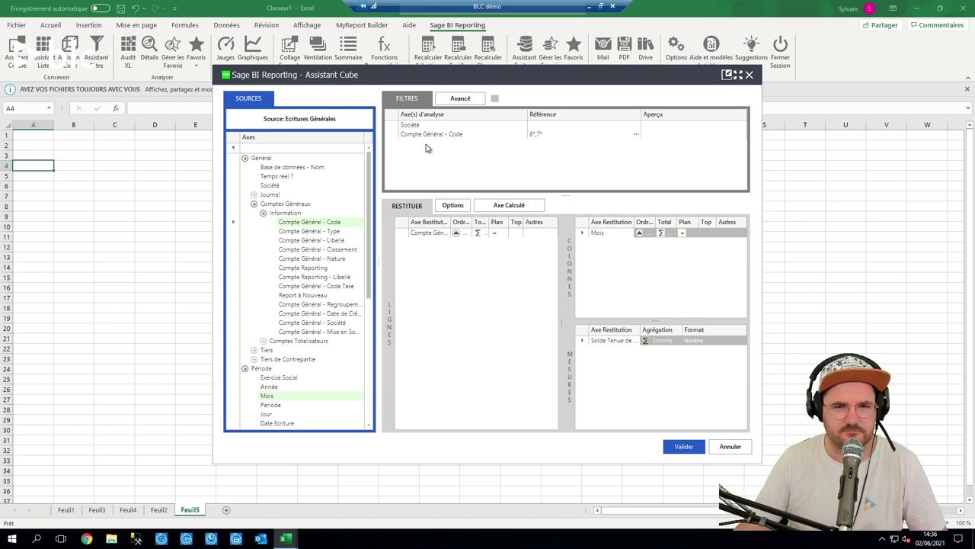
Generate the cube of general account balances by month in Feuil5 with the configured axes and filter.
left_click(428, 148)
left_click(616, 173)
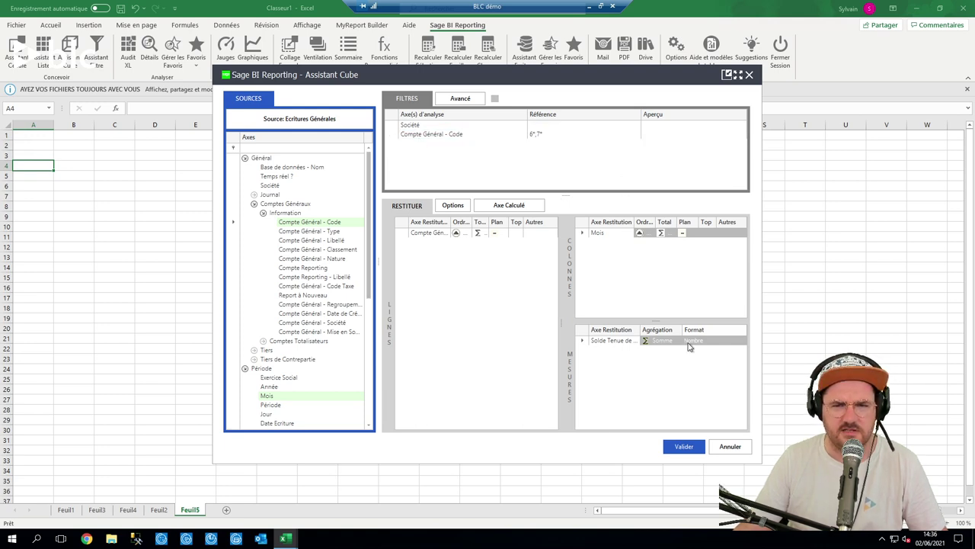
left_click(683, 447)
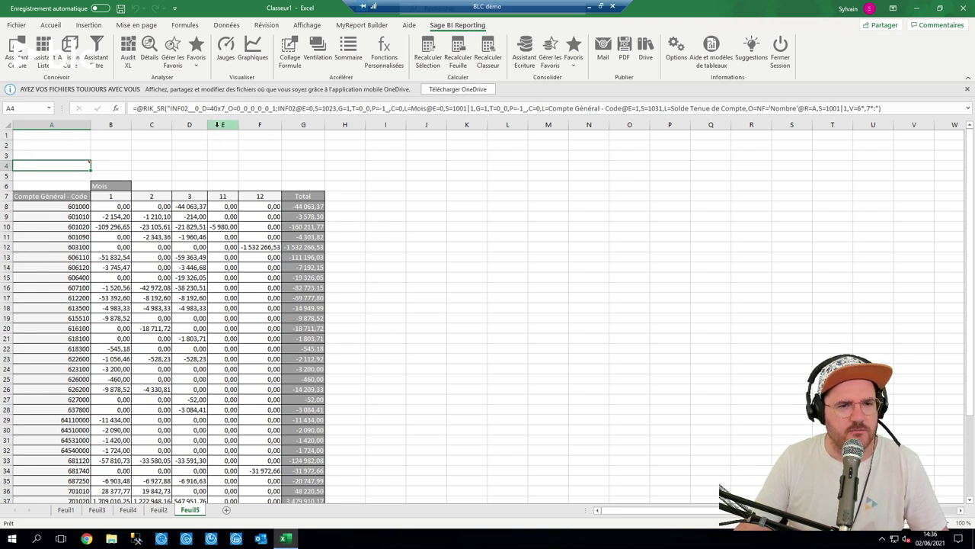
Try to insert seven columns in the cube at columns E to K, before month 11.
left_click_drag(217, 125, 313, 125)
left_click_drag(341, 124, 480, 124)
right_click(480, 124)
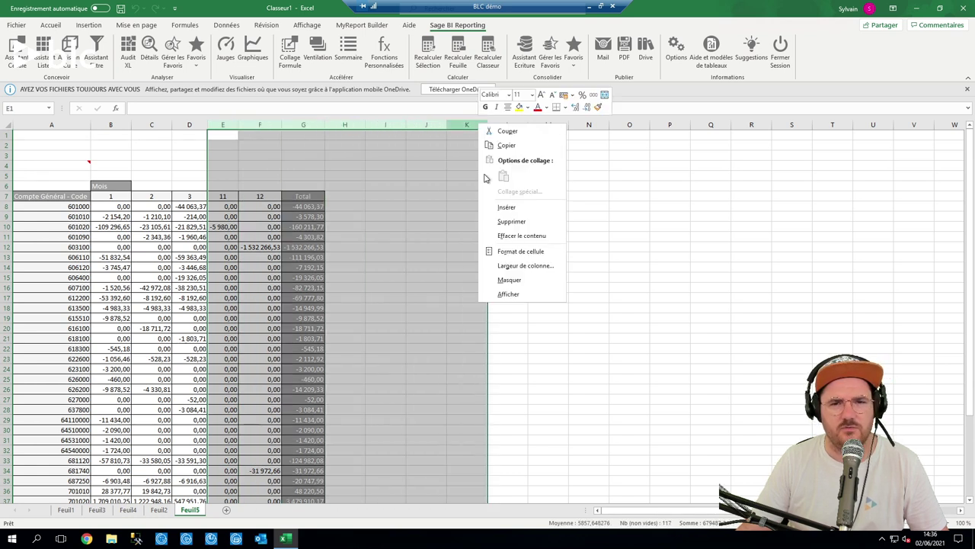
left_click(505, 206)
left_click(308, 237)
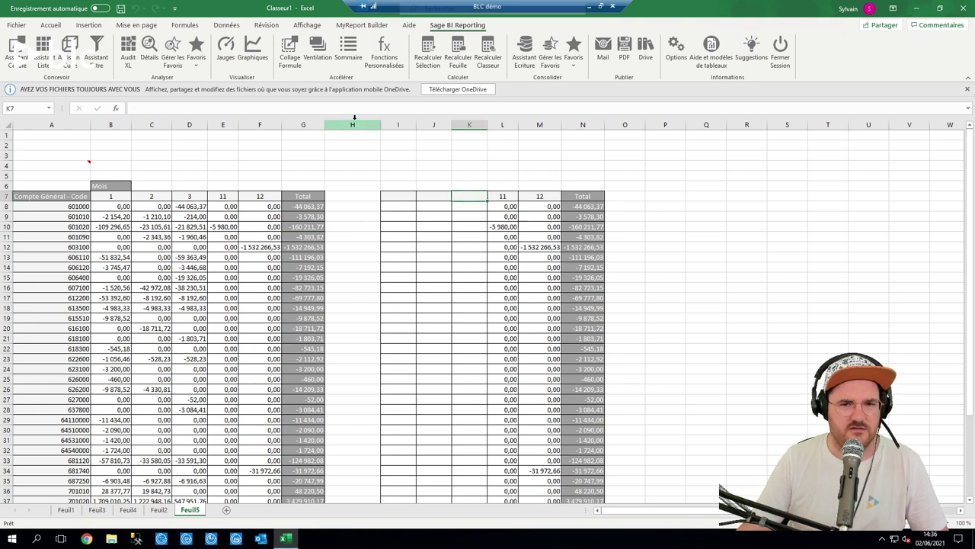
Delete columns H to N beside the cube.
left_click_drag(352, 124, 577, 124)
right_click(592, 128)
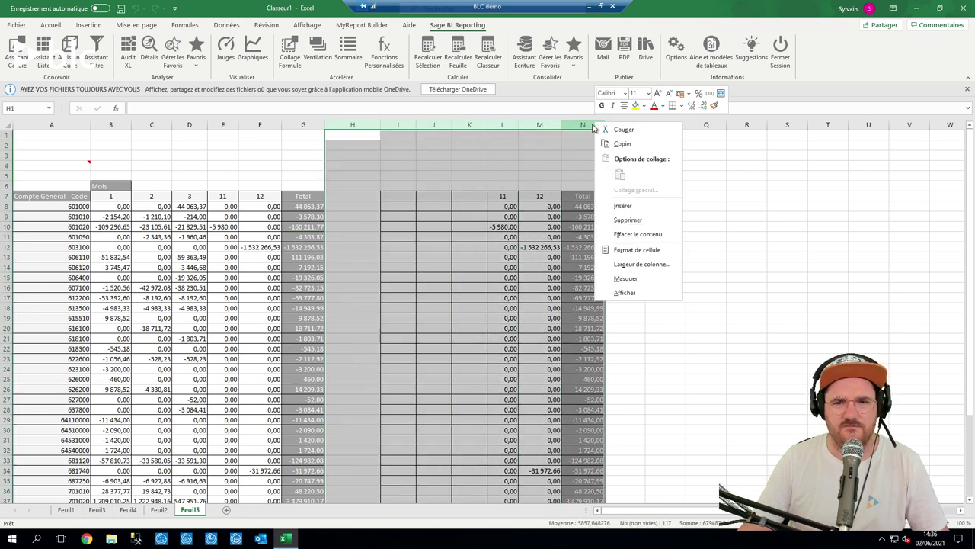
left_click(628, 220)
left_click(303, 225)
Try to insert five columns in the cube at columns B to F, before month 1.
left_click_drag(115, 125, 275, 127)
right_click(275, 128)
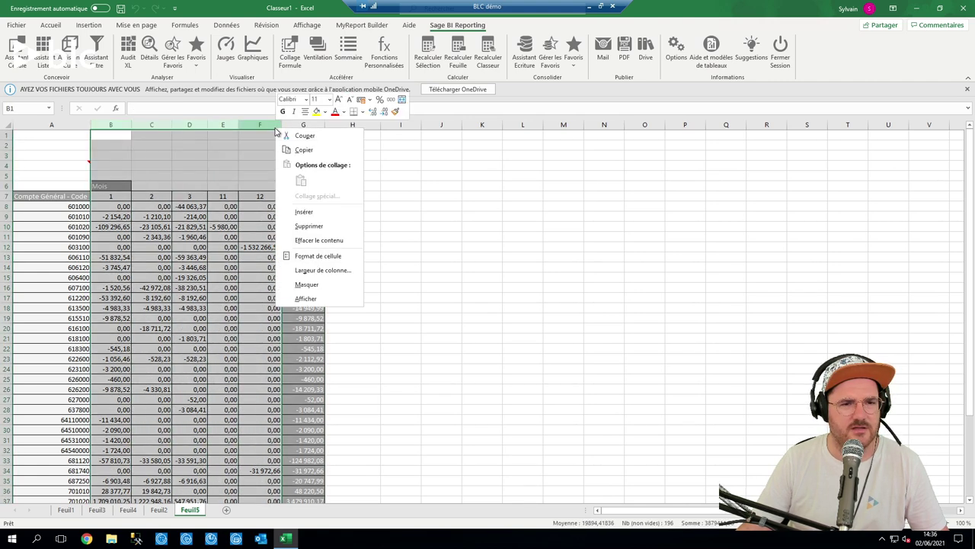
left_click(312, 212)
left_click(228, 307)
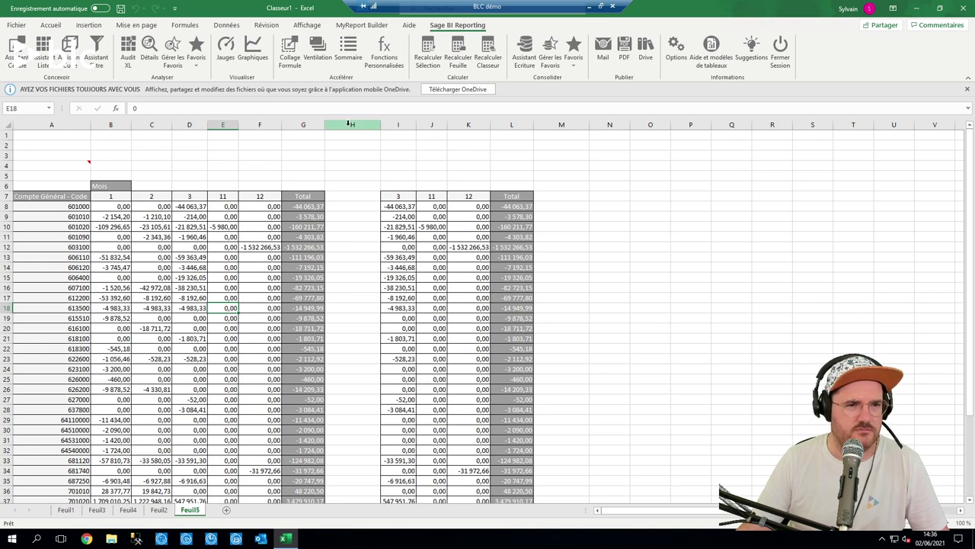
Delete columns H to M beside the cube.
left_click_drag(347, 124, 544, 126)
right_click(546, 129)
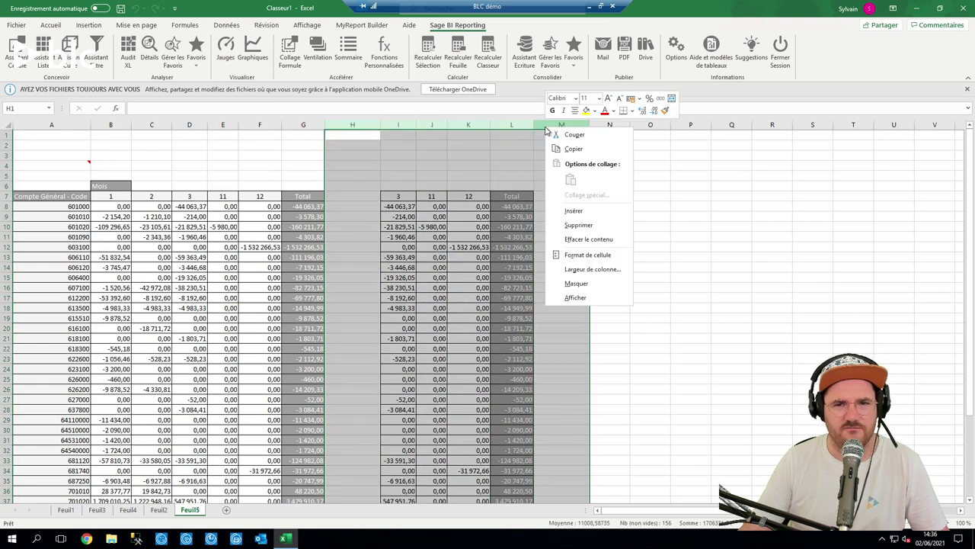
left_click(578, 225)
left_click(223, 267)
left_click(118, 223)
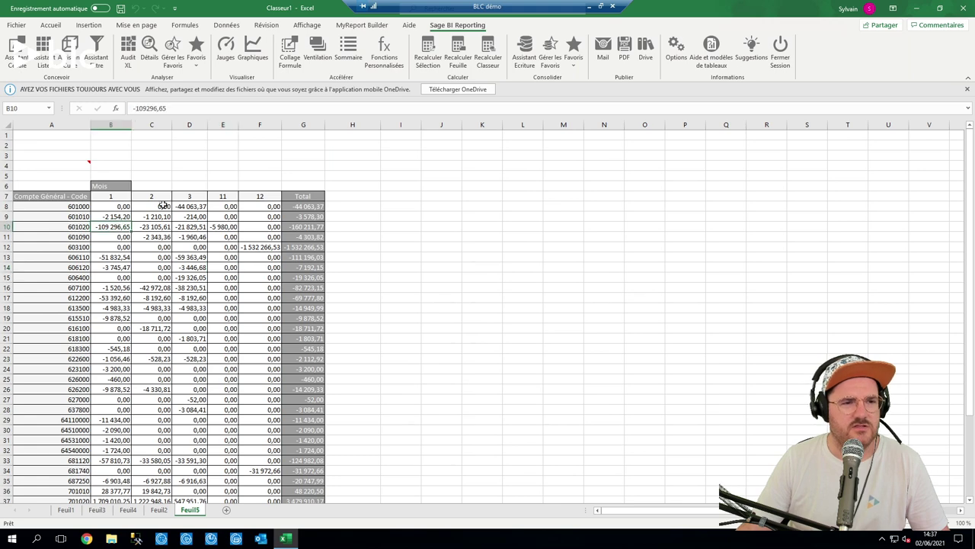
Try to delete the cube's Total column G.
right_click(303, 125)
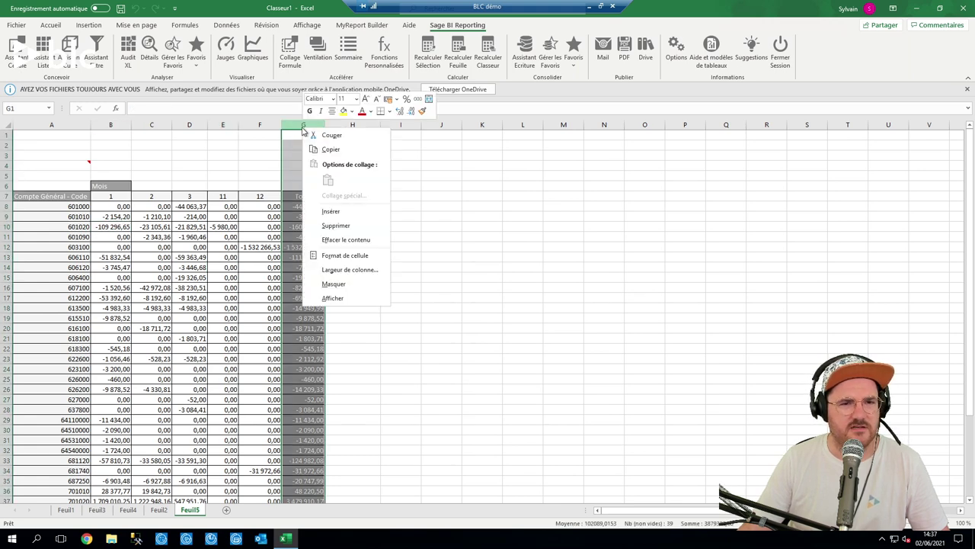
left_click(330, 224)
left_click_drag(222, 125, 304, 125)
right_click(303, 127)
key("Escape")
left_click(229, 276)
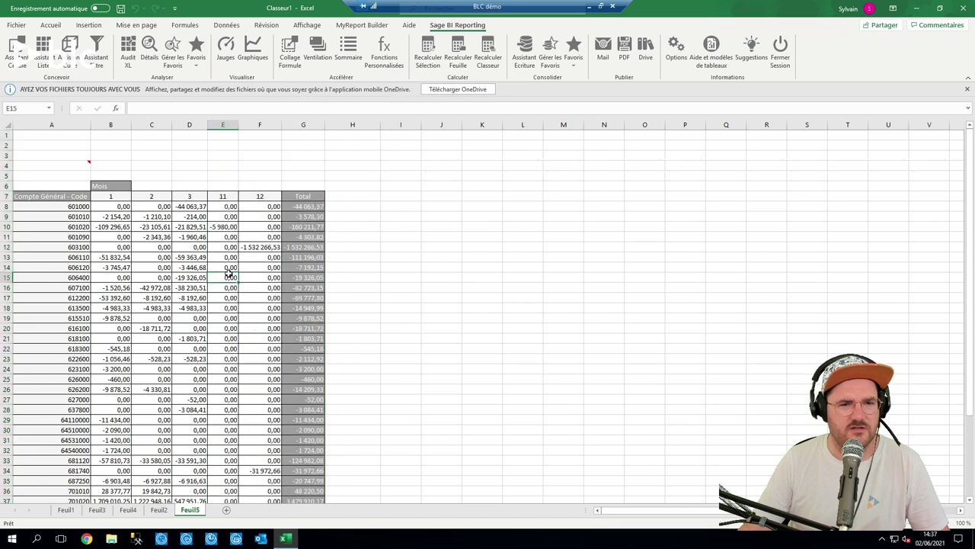
Copy the cube's account codes from 601000 to 787250 and paste them into a new sheet starting at cell B8.
left_click(149, 289)
scroll(156, 303, "down", 6)
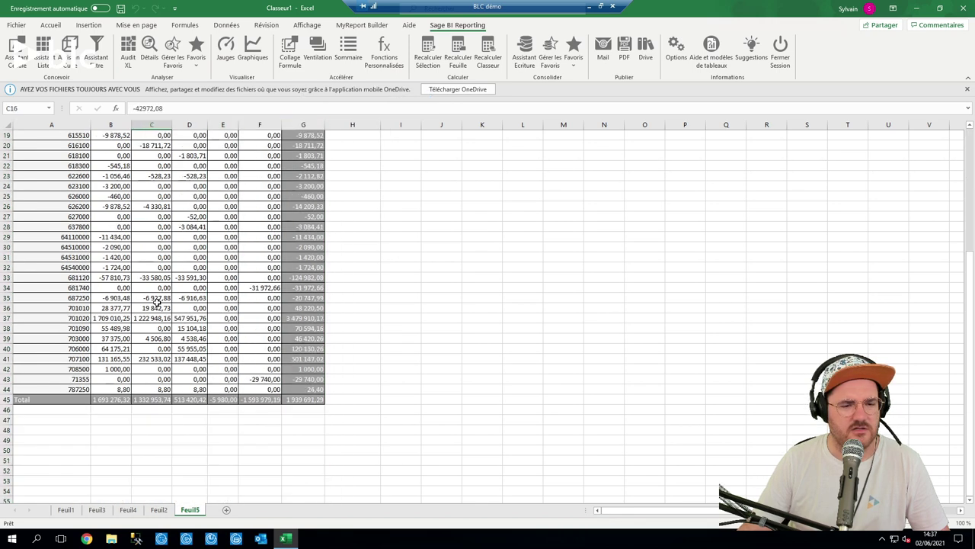
scroll(156, 303, "up", 6)
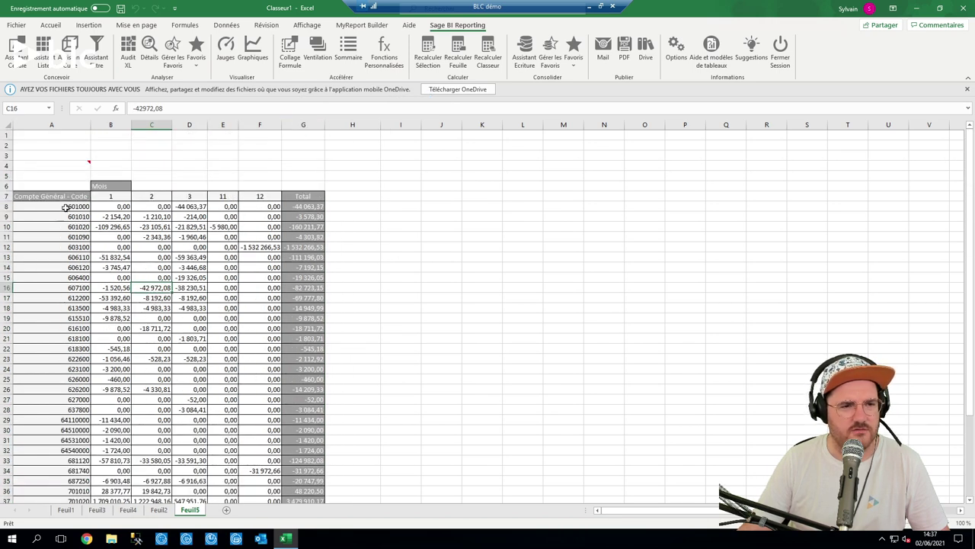
left_click_drag(66, 208, 39, 488)
key("ctrl+c")
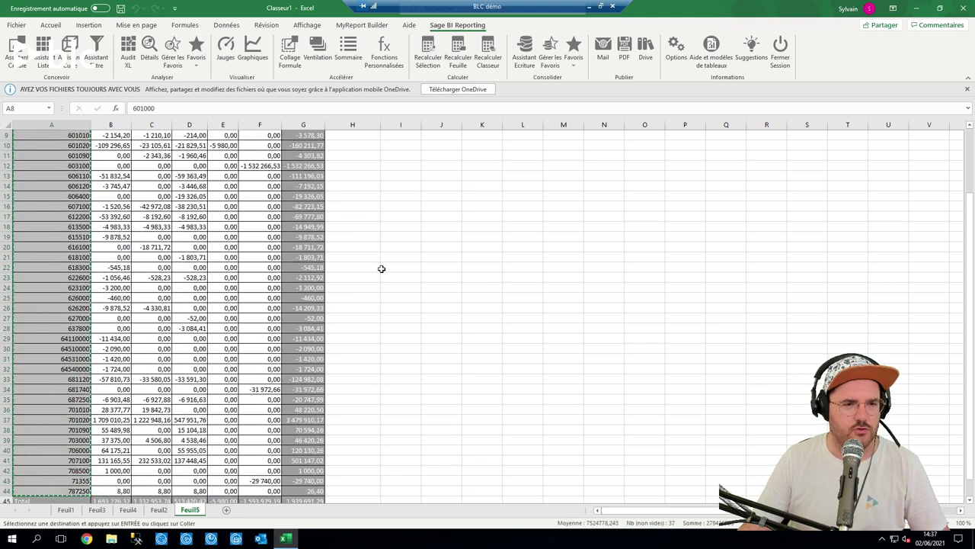
scroll(381, 268, "up", 3)
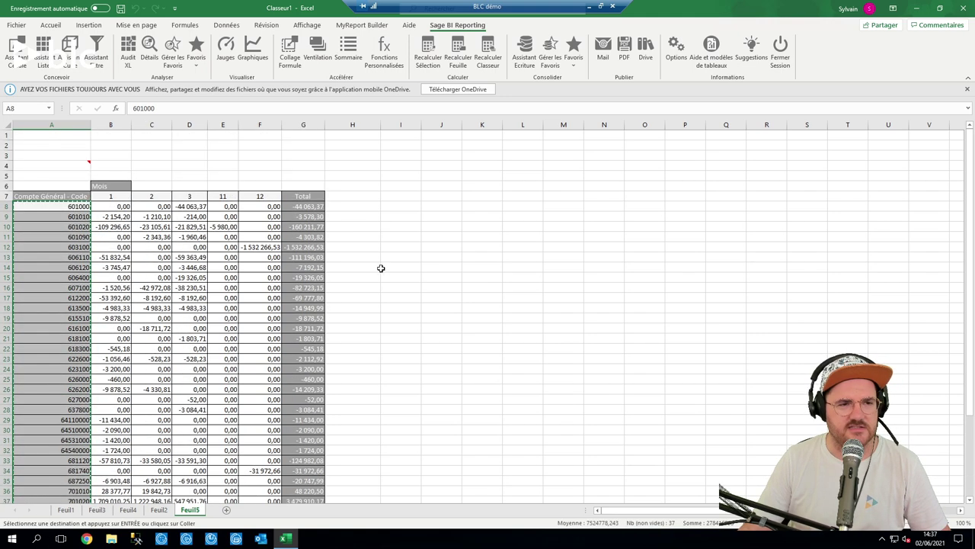
left_click(227, 511)
left_click(56, 204)
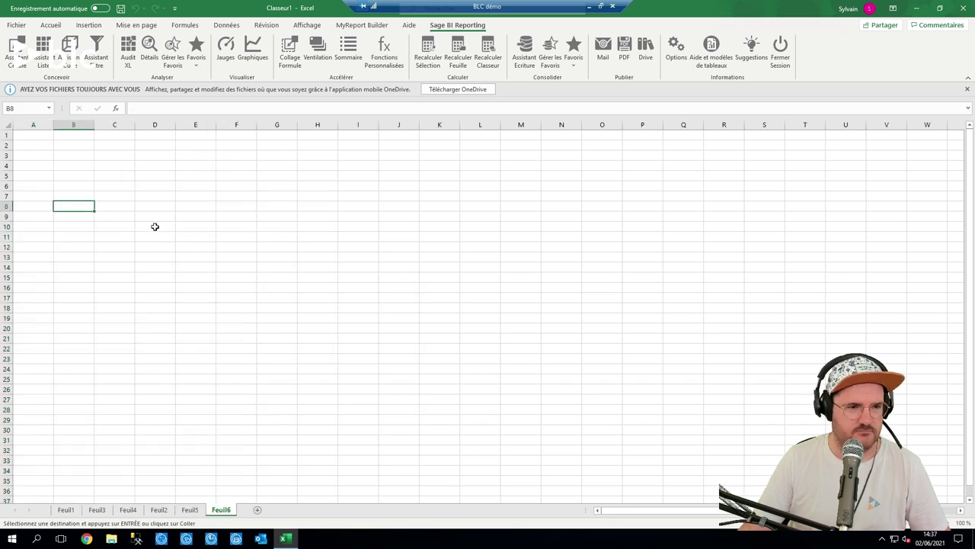
key("ctrl+v")
Enter the header CG_NUM in cell B7 above the account codes.
left_click(84, 195)
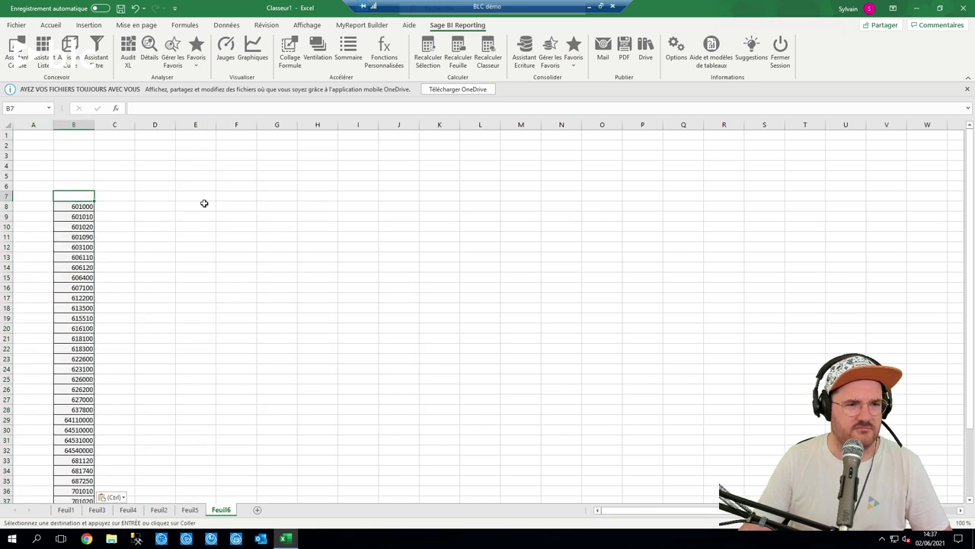
type("CG")
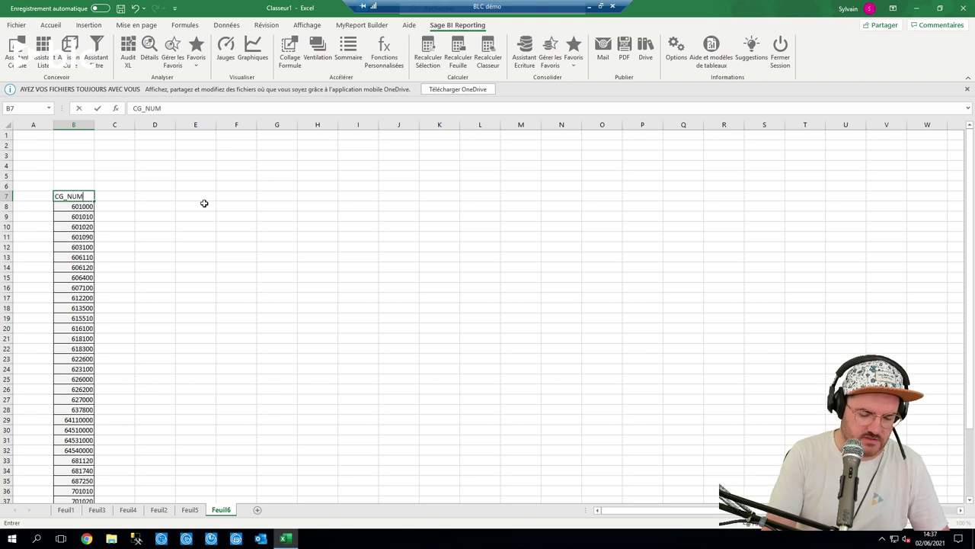
type("_NUM")
key("Tab")
Enter the year 2021 in cell C5 and month 1 in cell C6.
key("Up")
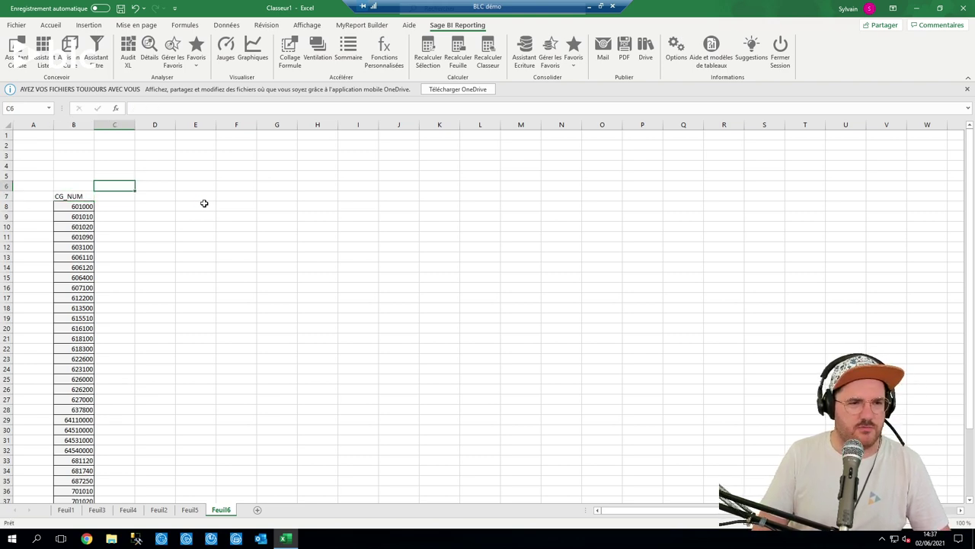
key("Up")
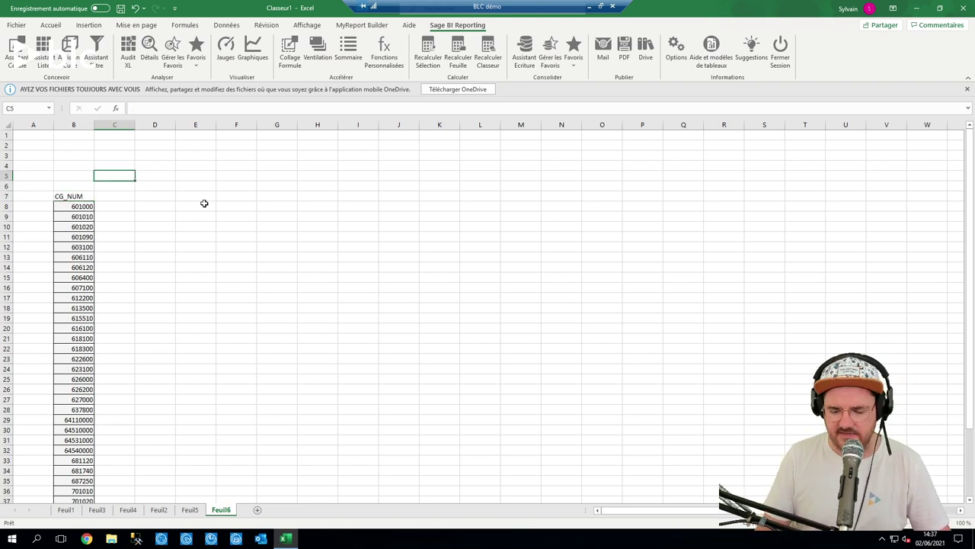
type("202")
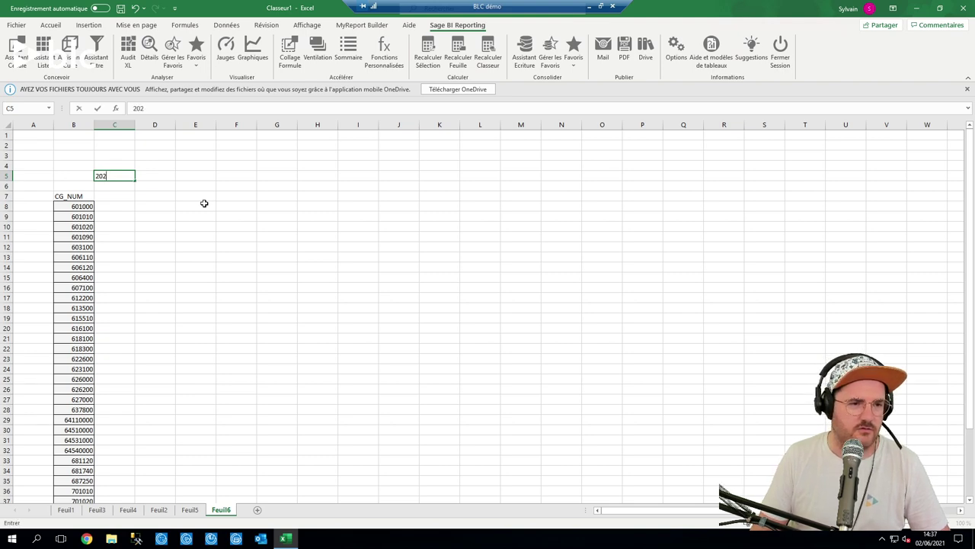
type("1")
key("Return")
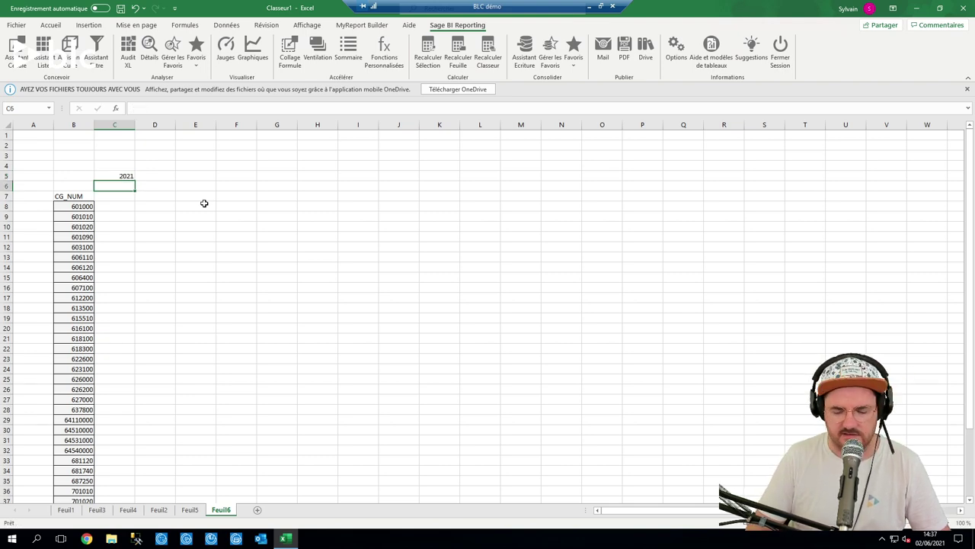
type("1")
key("Return")
Enter the year 2021 in cell D5 and month 2 in cell D6.
key("Up")
key("Right")
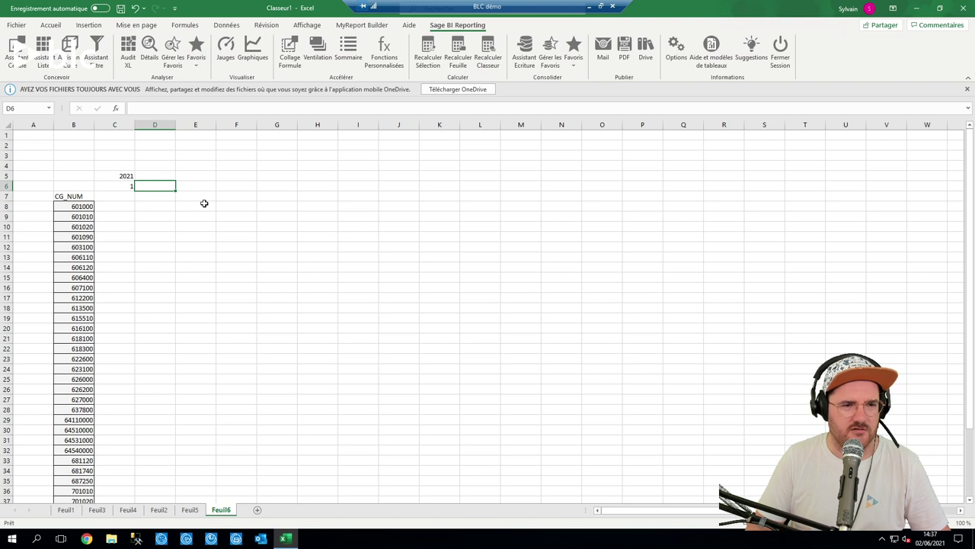
key("Up")
type("20")
key("Return")
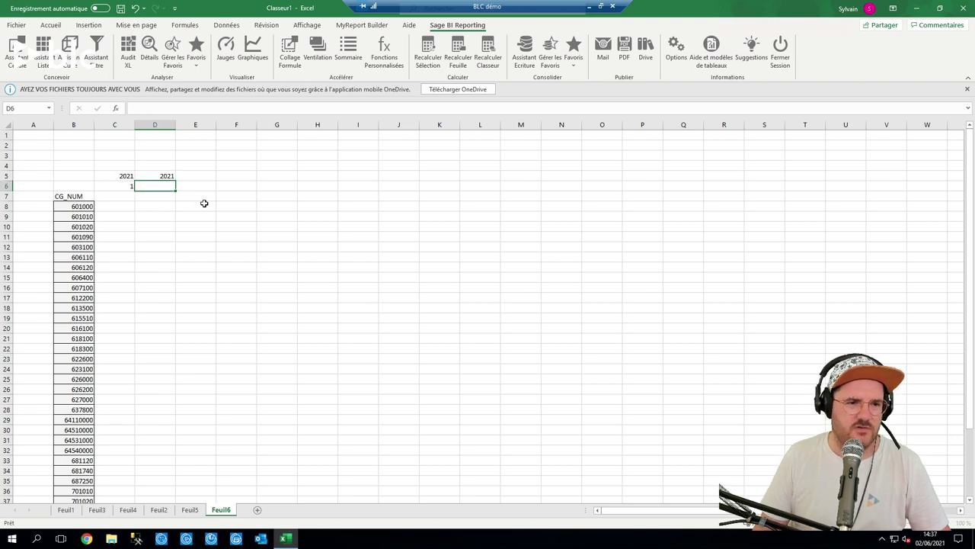
type("2")
key("Return")
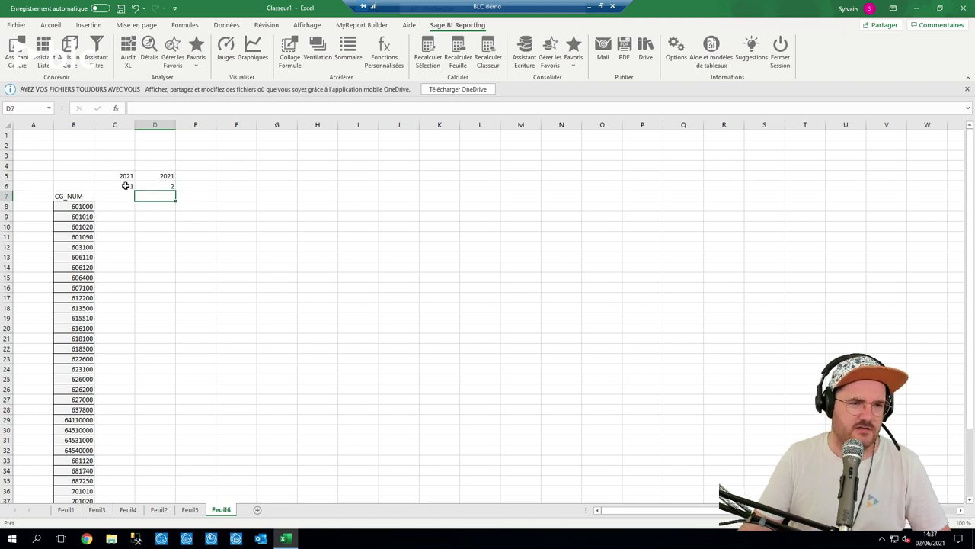
Extend the month series to 12 in row 6 and repeat the year 2021 across row 5, both to column N.
left_click_drag(126, 186, 583, 184)
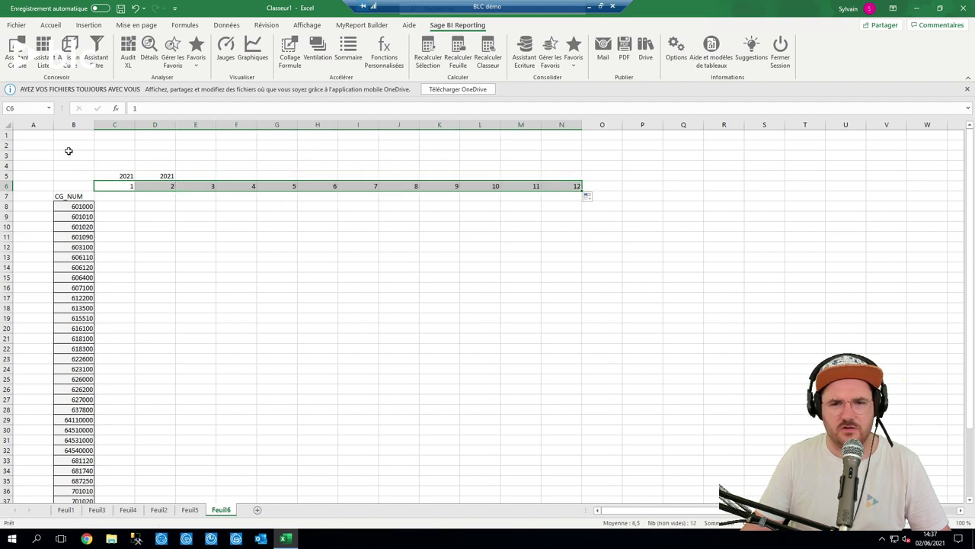
left_click_drag(116, 175, 583, 176)
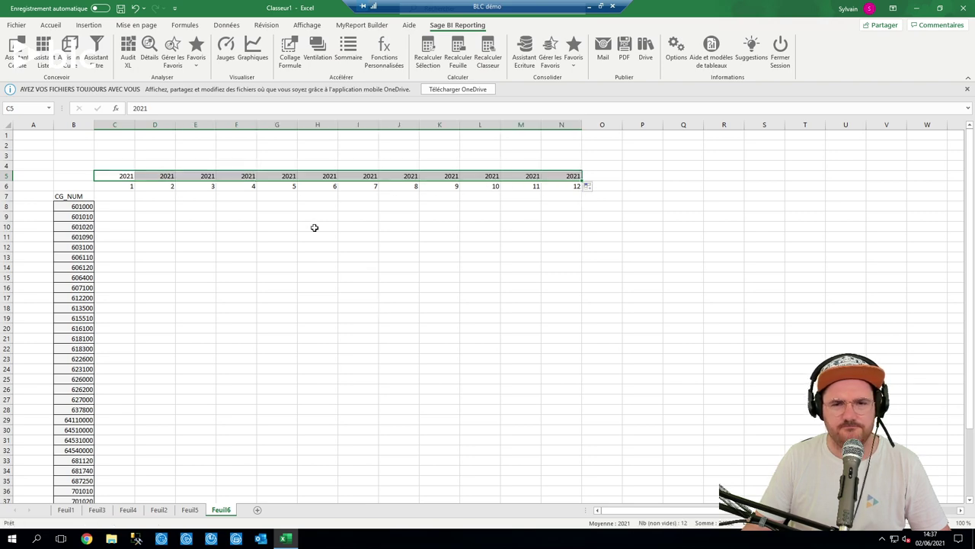
left_click(317, 226)
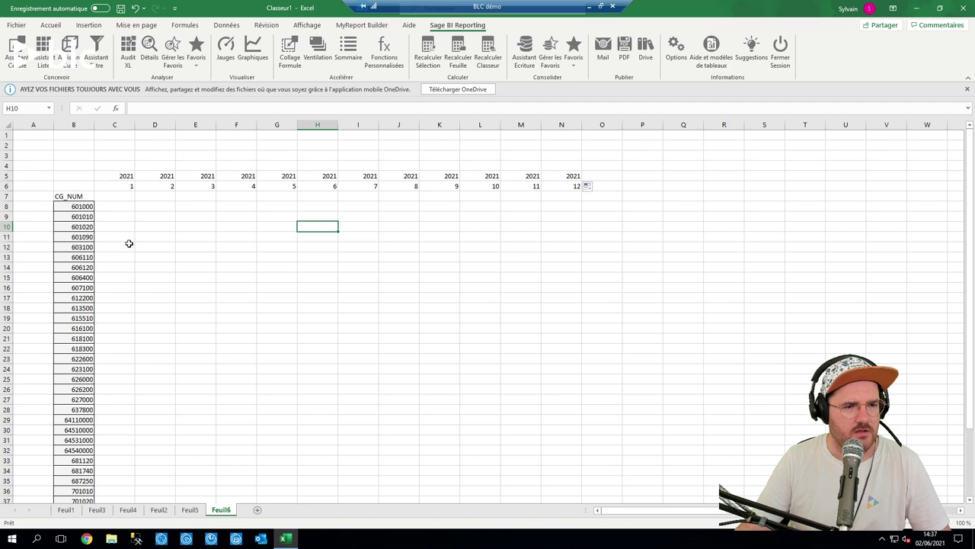
Enter 10 for account 601000 and 50 for account 601010 in month 1, and copy both amounts across all twelve months.
left_click(113, 204)
type("10")
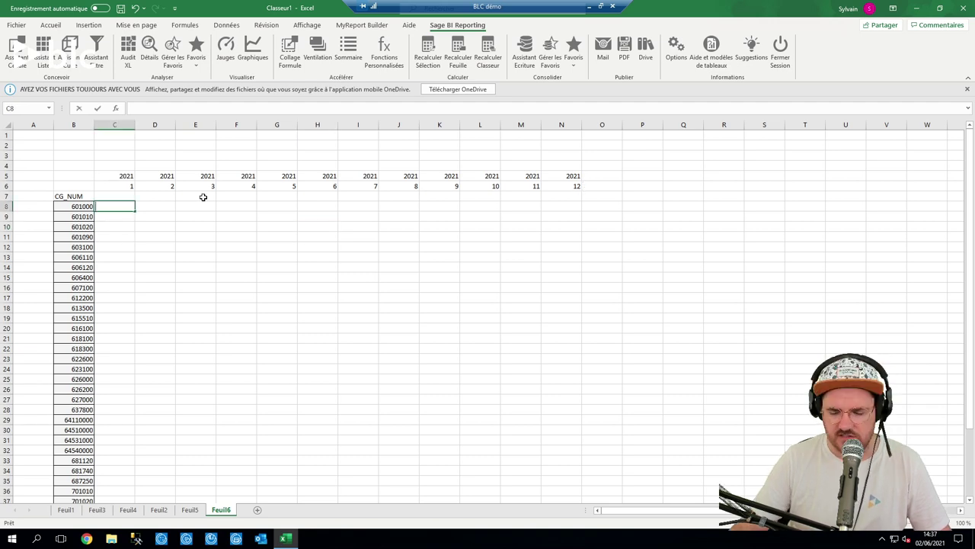
key("Return")
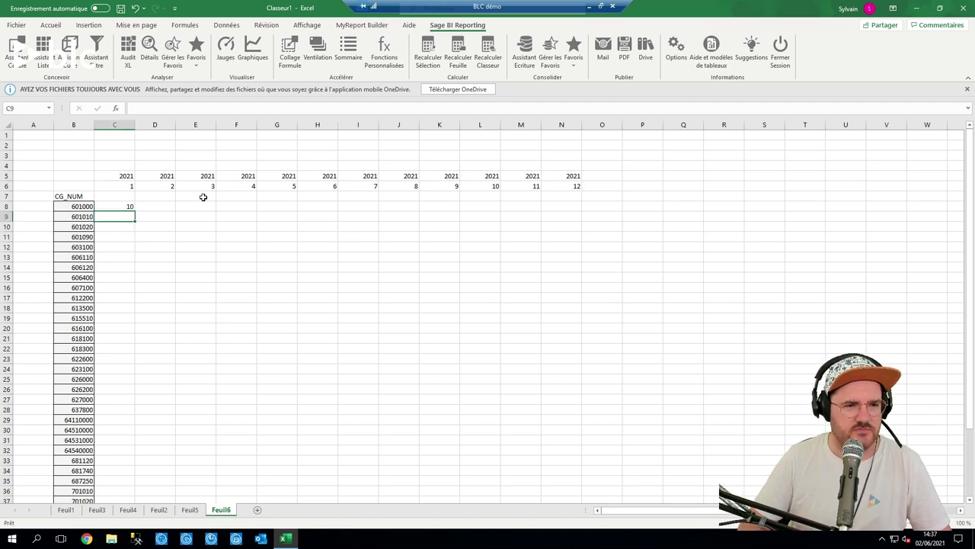
type("50")
key("Return")
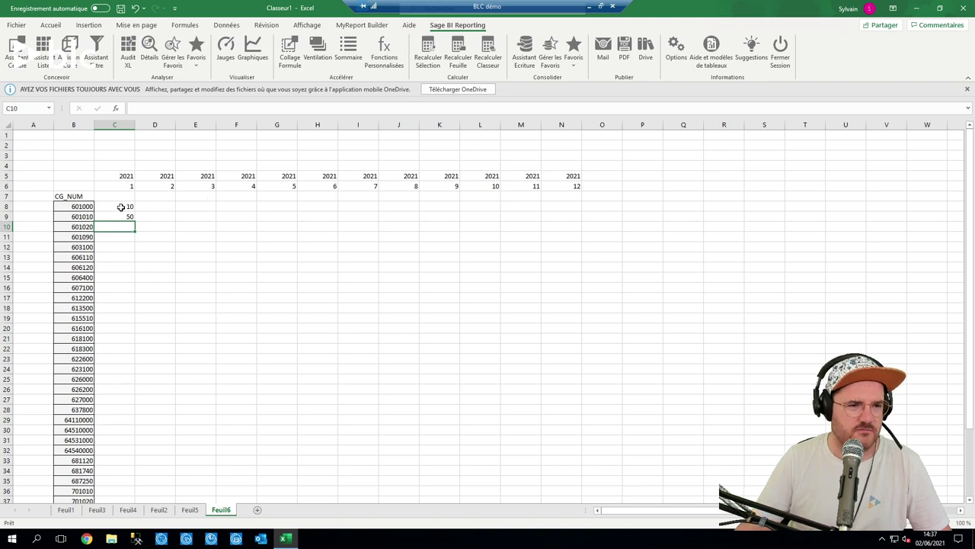
left_click_drag(120, 207, 564, 230)
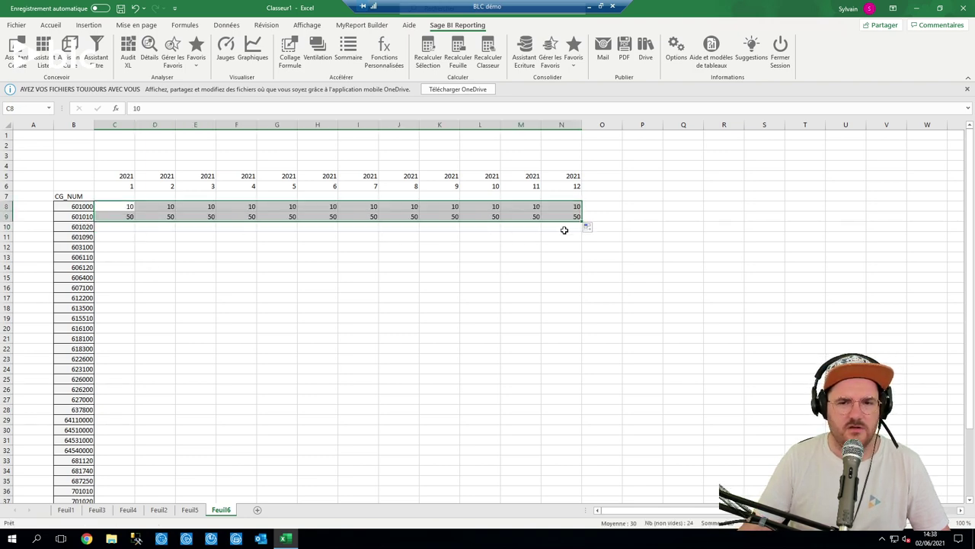
Copy the amounts in C8:N9 and paste them into the rows below, starting at C10, C12 and C14.
key("ctrl+c")
left_click_drag(122, 226, 112, 478)
key("ctrl+v")
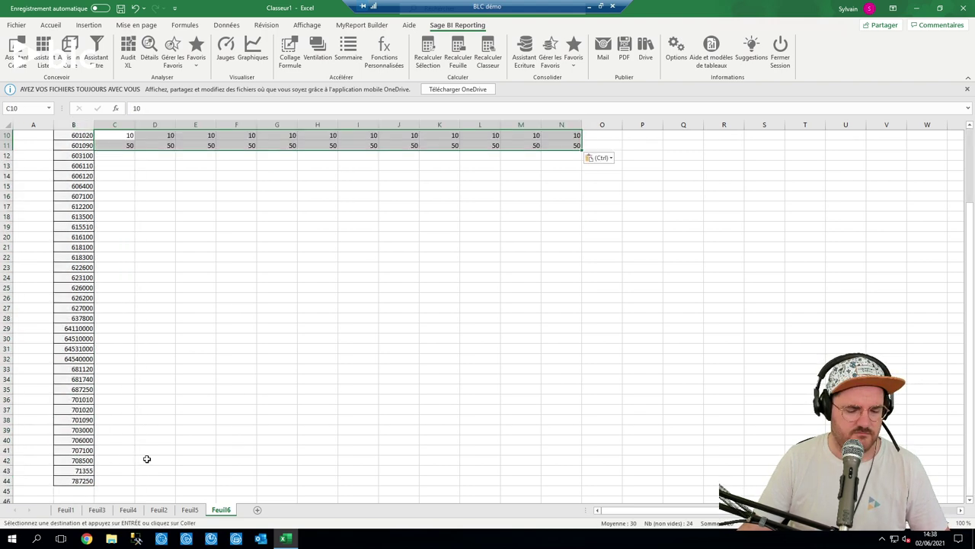
scroll(137, 352, "up", 3)
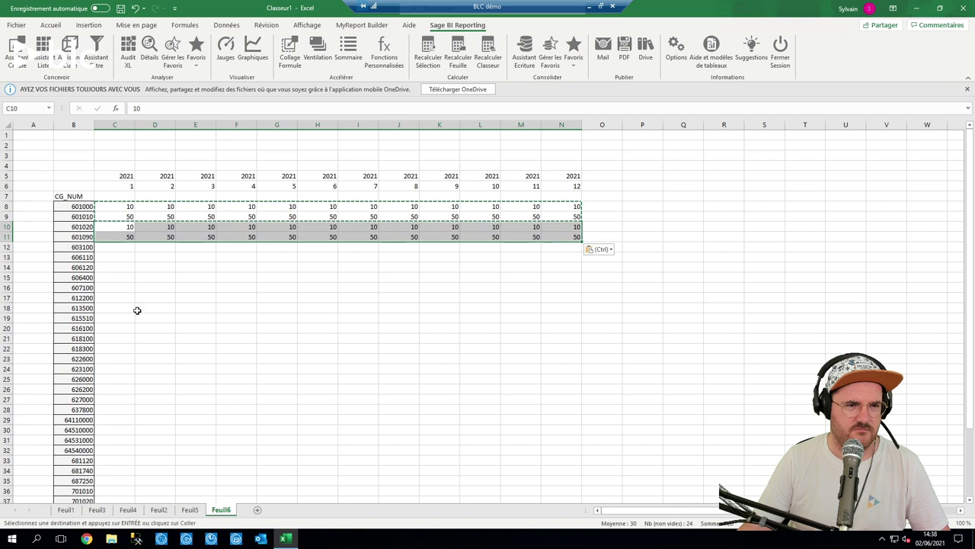
left_click(130, 248)
left_click_drag(106, 207, 555, 234)
key("ctrl+v")
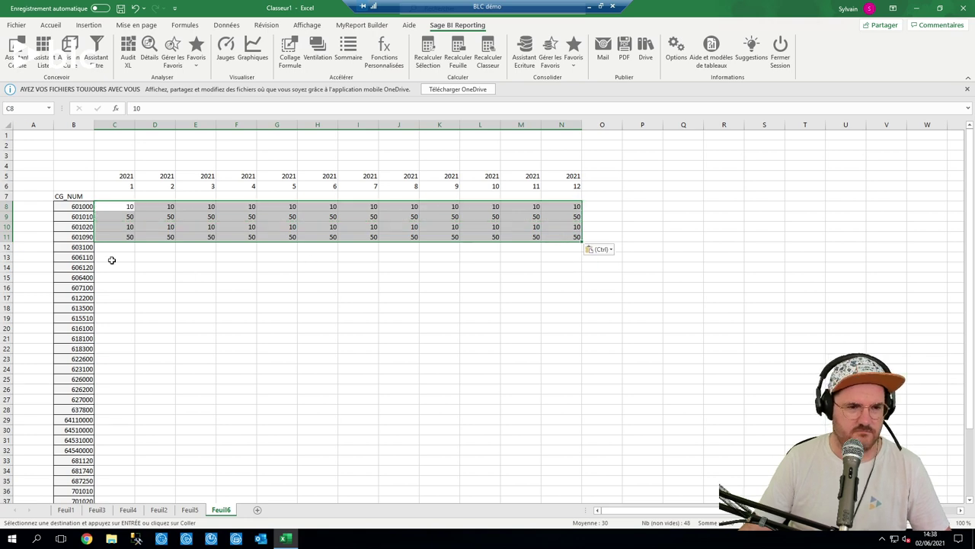
left_click(110, 247)
key("ctrl+v")
left_click(115, 267)
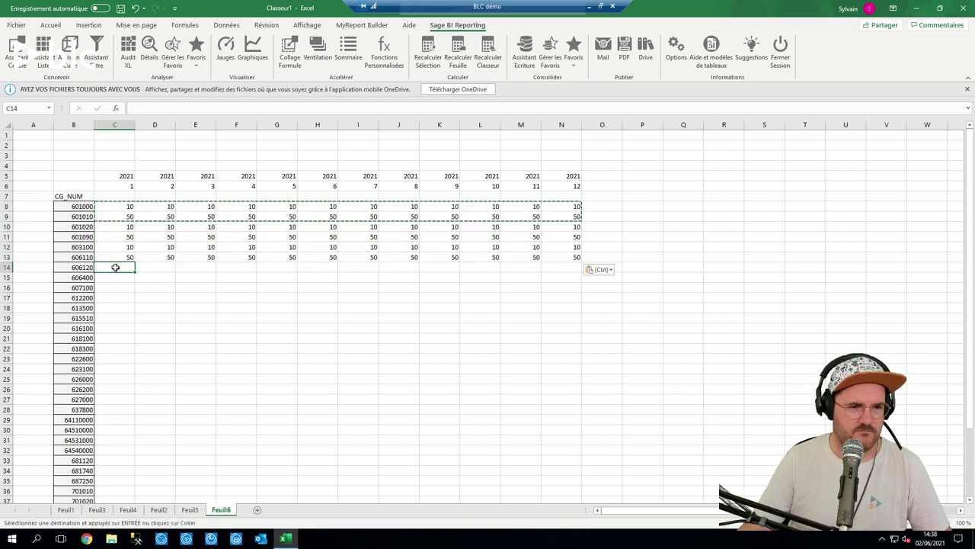
key("ctrl+v")
Copy the eight-row block C8:N15 and paste it down the account list at C16, C24 and C32.
left_click_drag(109, 204, 553, 278)
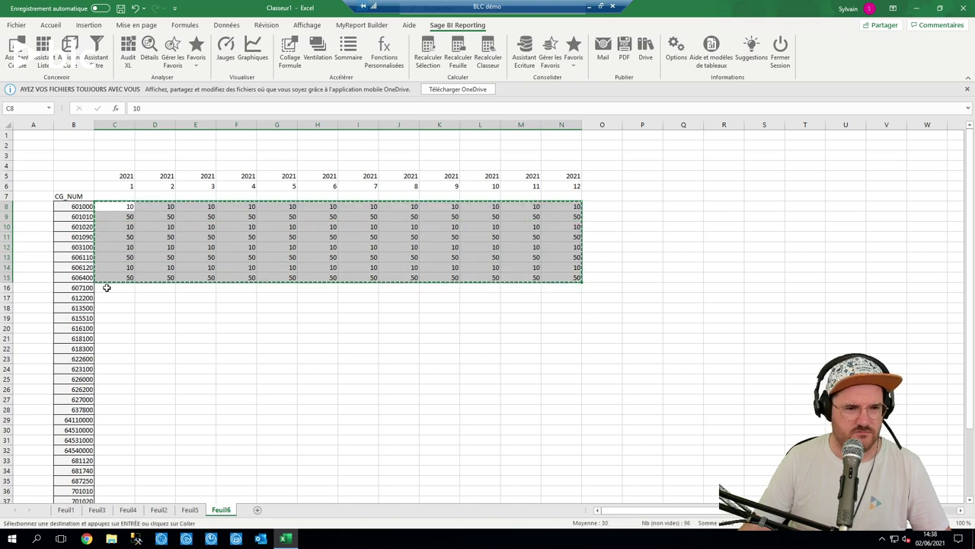
left_click(107, 287)
key("ctrl+v")
left_click(112, 370)
key("ctrl+v")
scroll(114, 377, "down", 2)
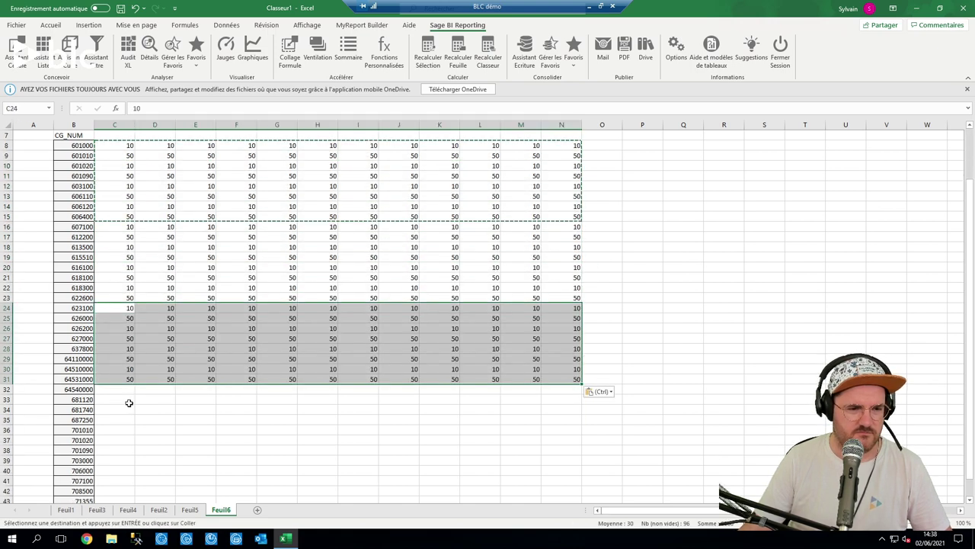
left_click(118, 388)
key("ctrl+v")
scroll(130, 407, "up", 2)
left_click(174, 339)
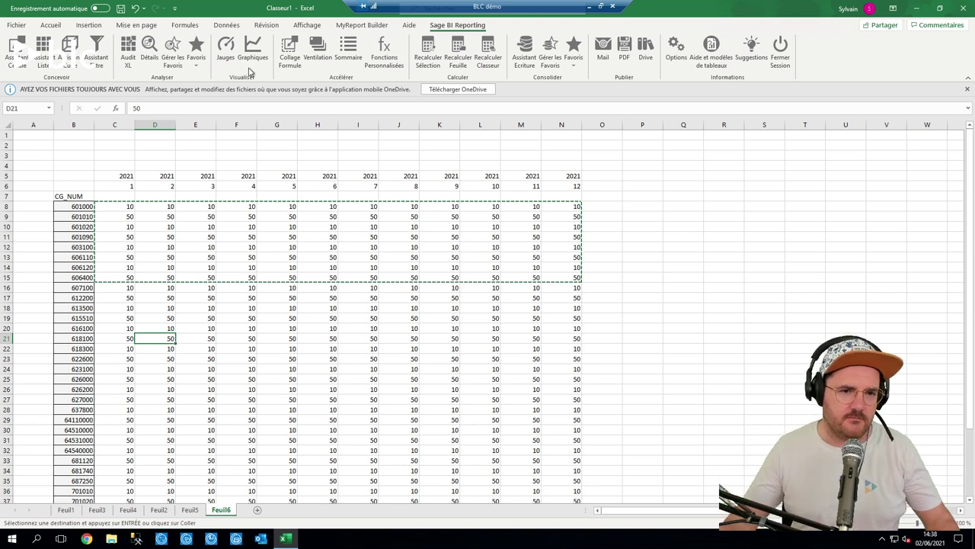
left_click_drag(111, 179, 586, 187)
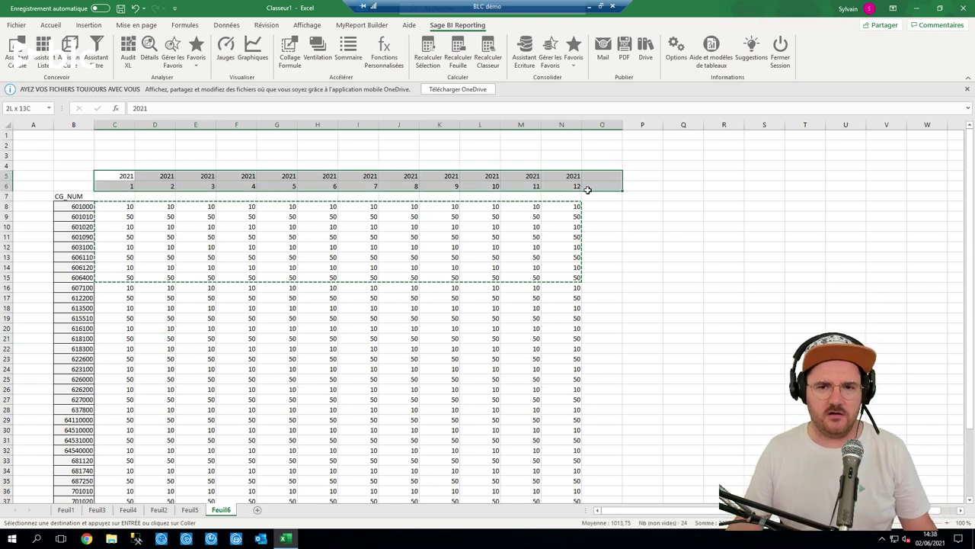
left_click(327, 256)
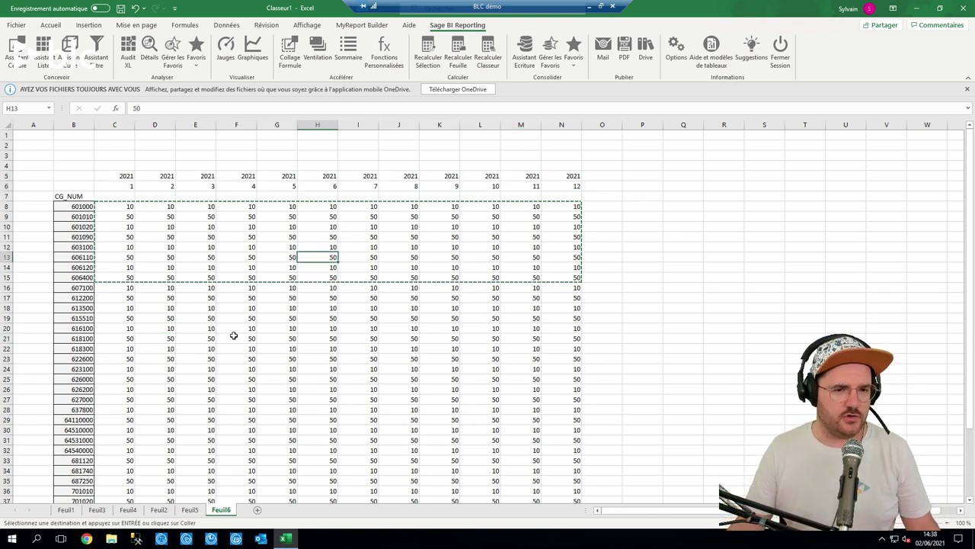
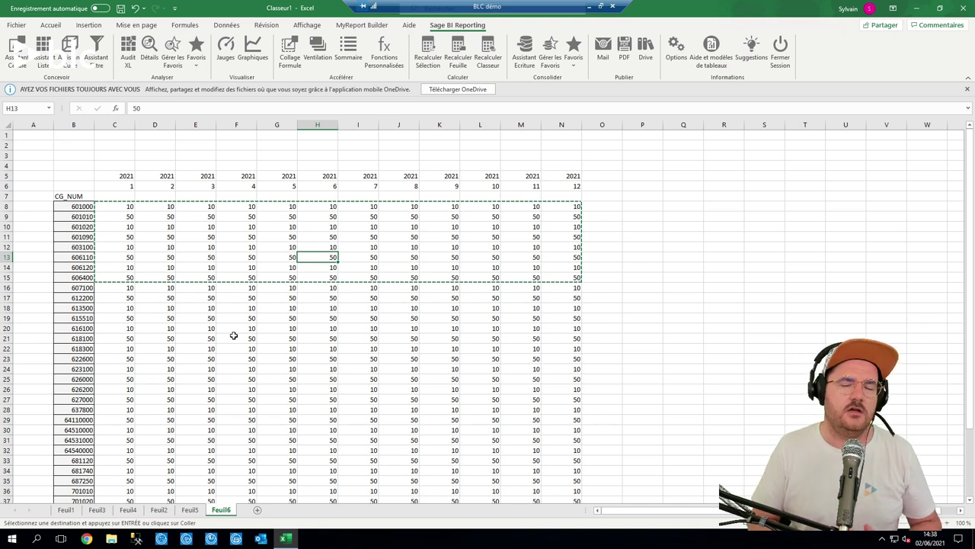
left_click(203, 272)
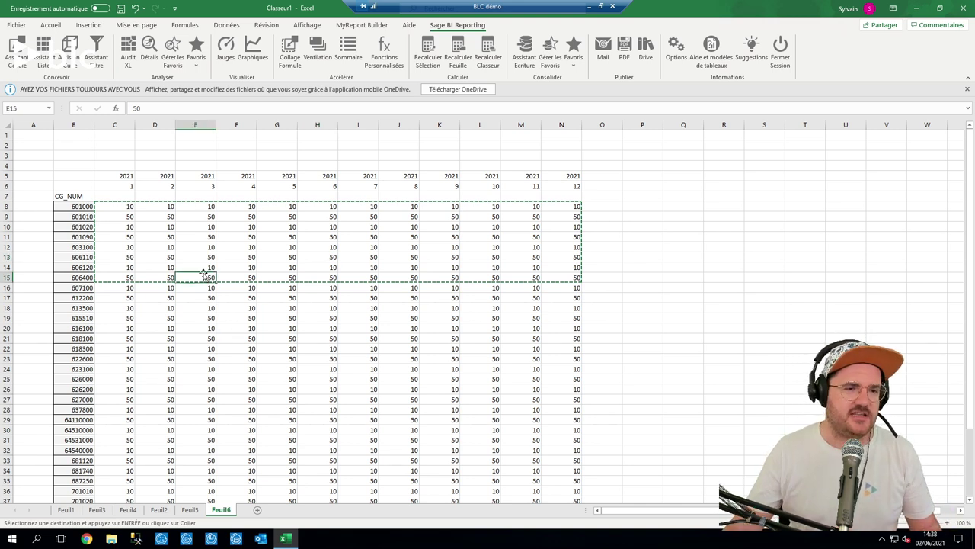
left_click(157, 240)
key("Escape")
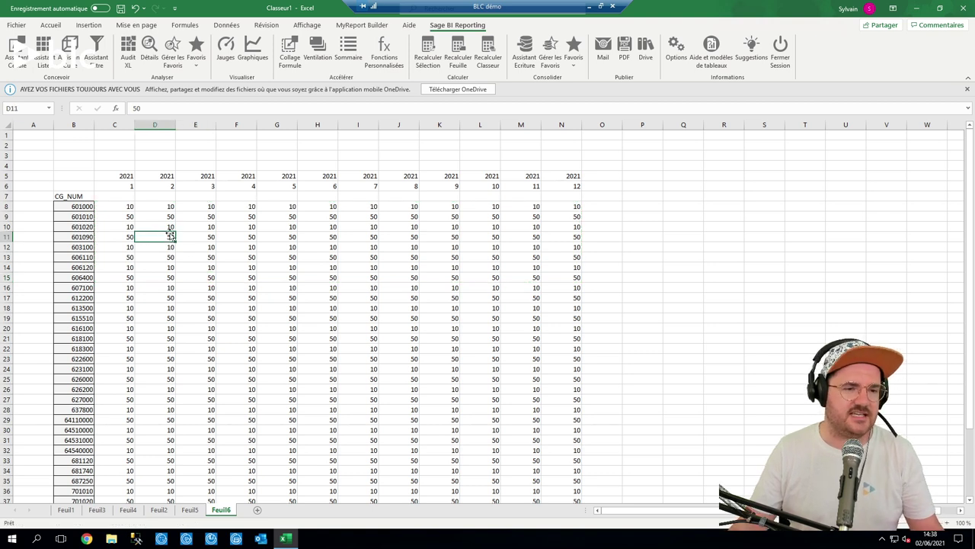
left_click(131, 217)
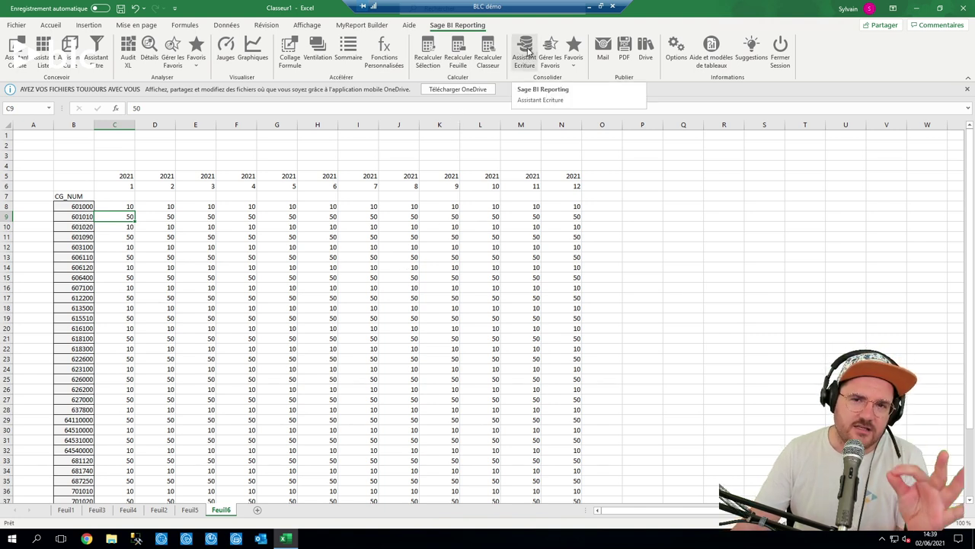
Open the Assistant Ecriture and select the Saisie Budgétaire model of Sage 100cloud Comptabilité as the destination.
left_click(526, 50)
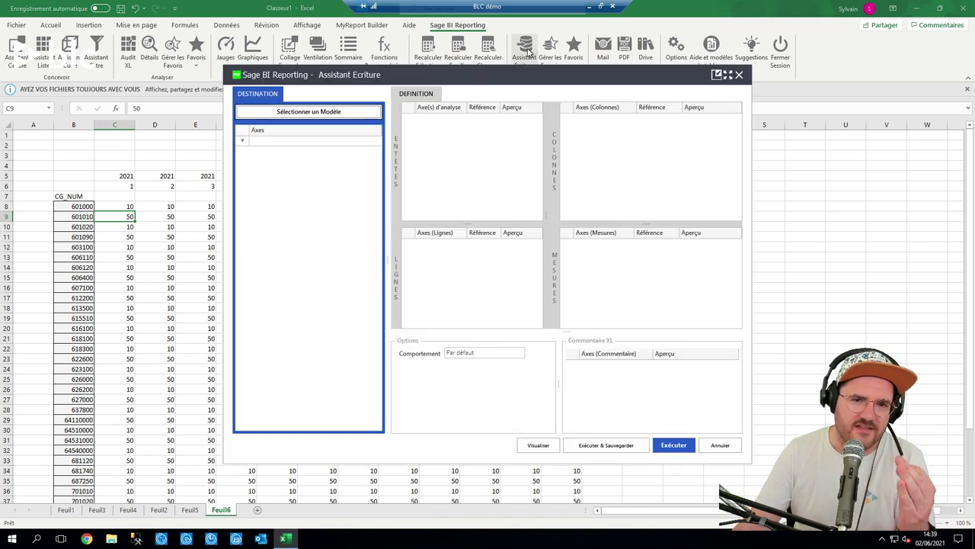
left_click(343, 113)
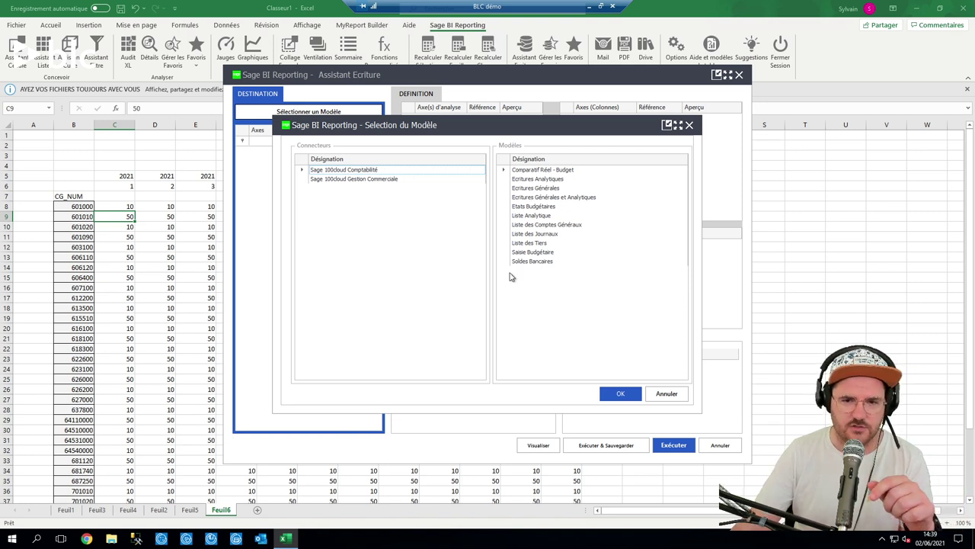
left_click(536, 253)
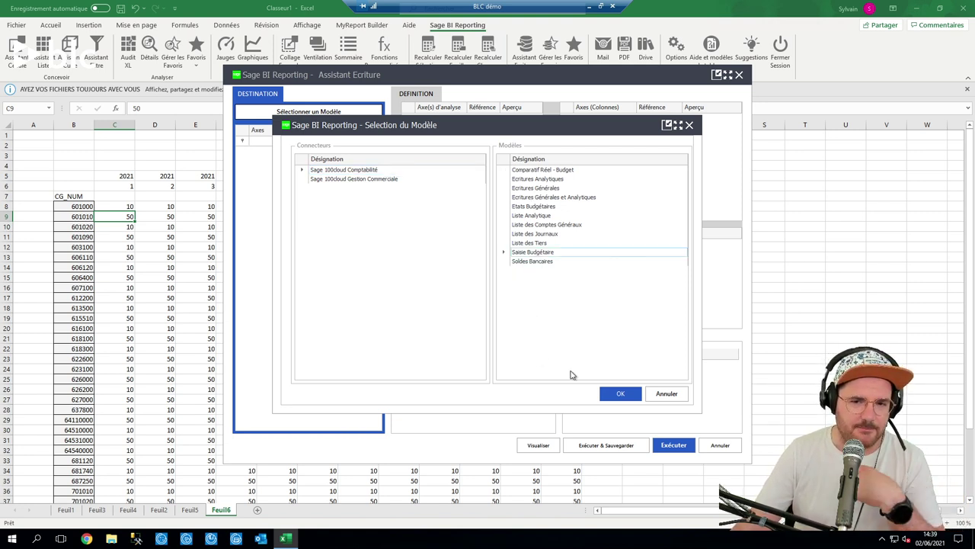
left_click(610, 392)
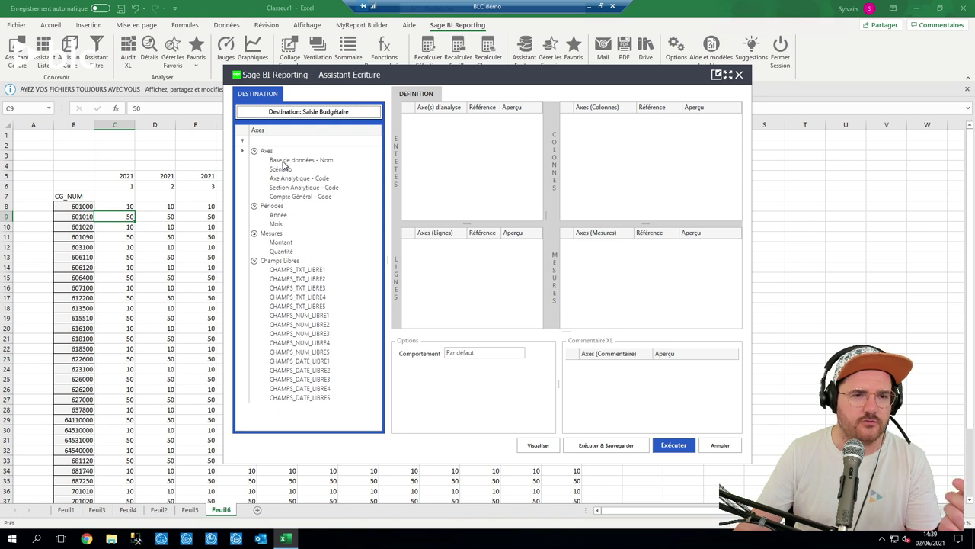
Assign Année and Mois to the columns, Montant to the measures and Compte Général - Code to the rows.
left_click_drag(277, 215, 601, 154)
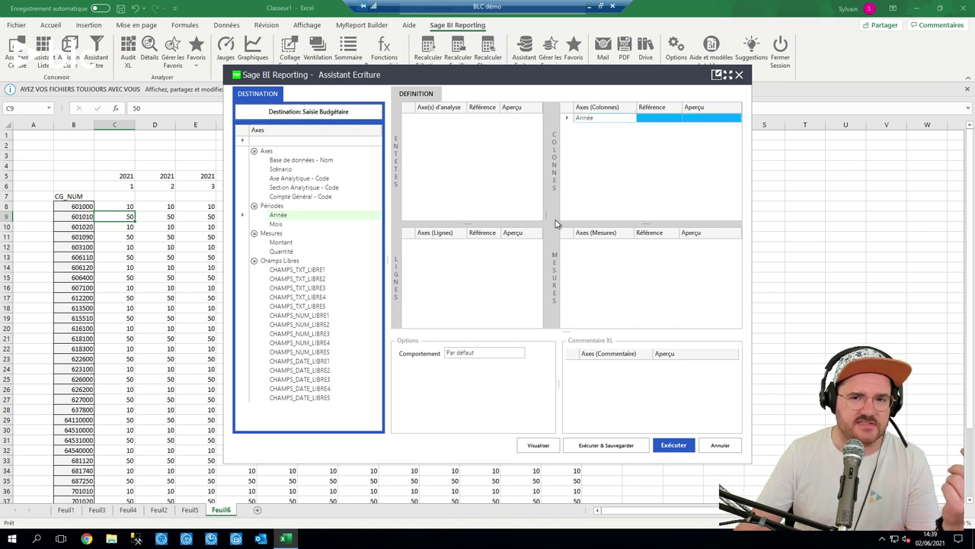
left_click_drag(277, 224, 606, 156)
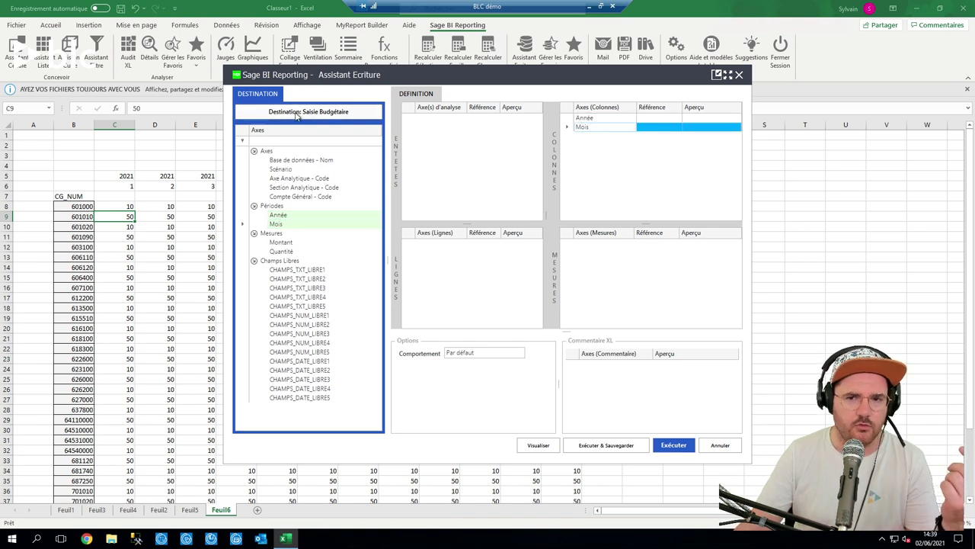
left_click_drag(281, 242, 586, 258)
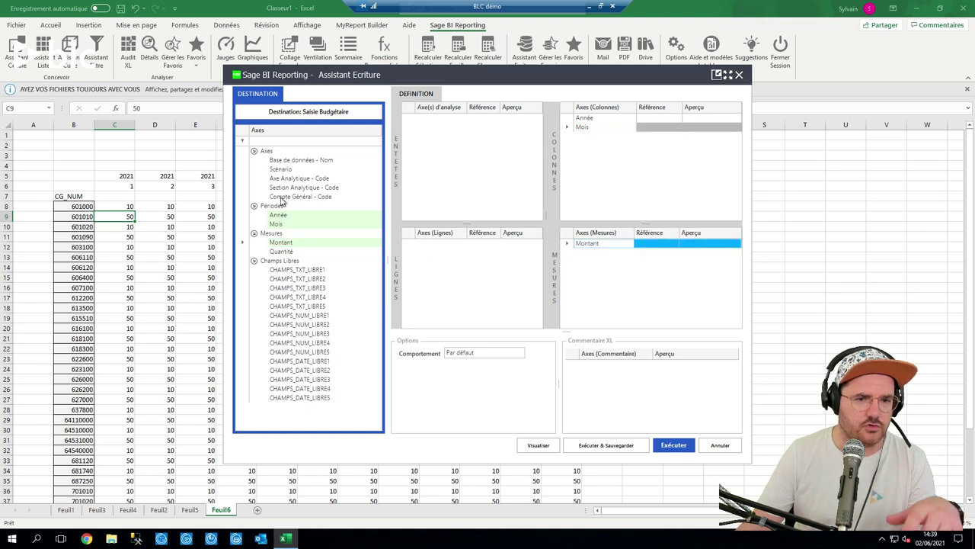
left_click_drag(282, 200, 448, 252)
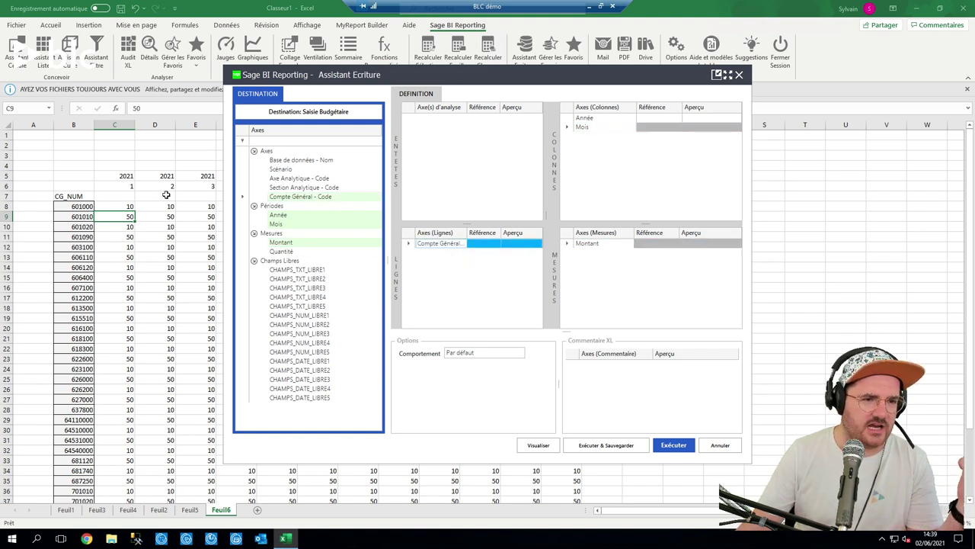
left_click_drag(283, 161, 475, 122)
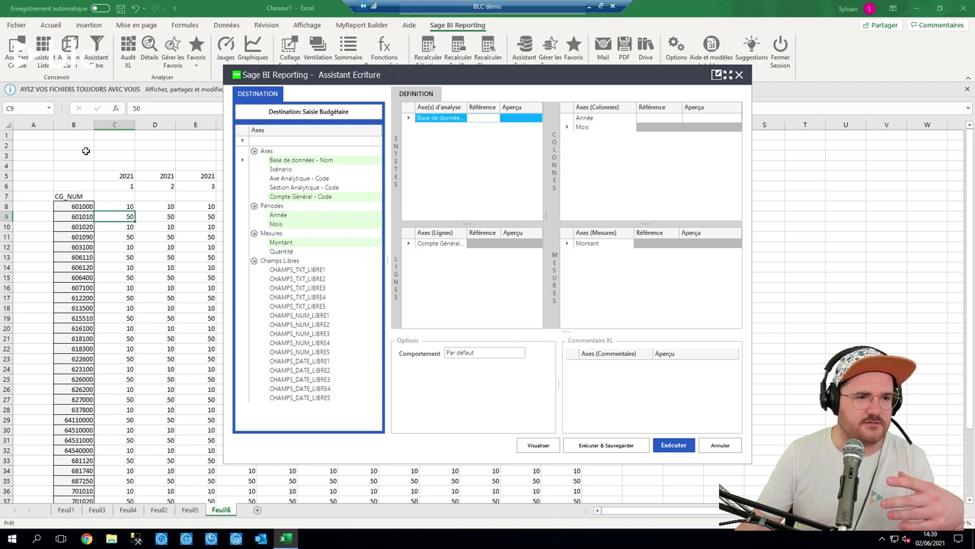
left_click(417, 119)
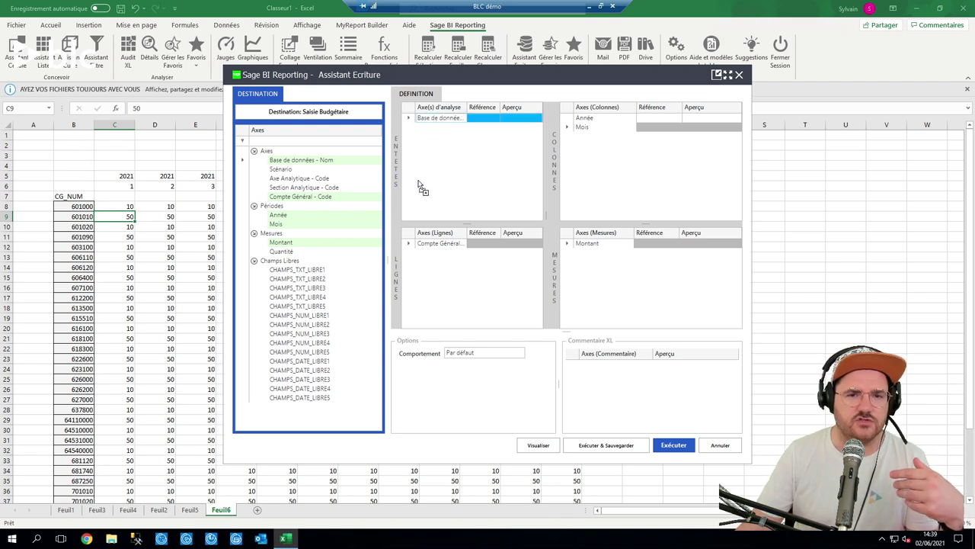
key("Delete")
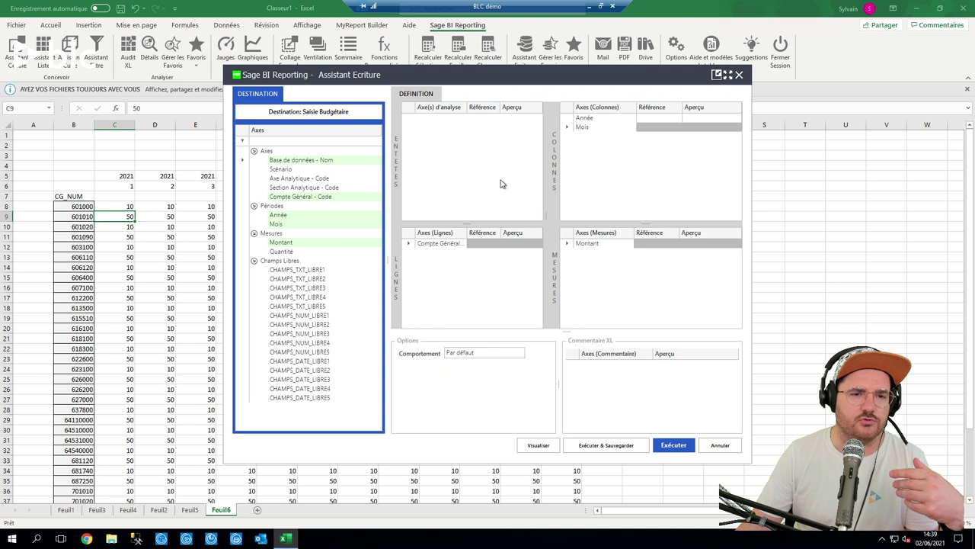
Link the axes to their cells: Compte Général to $B8, Année to C$5, Mois to C$6 and Montant to C8.
left_click(472, 245)
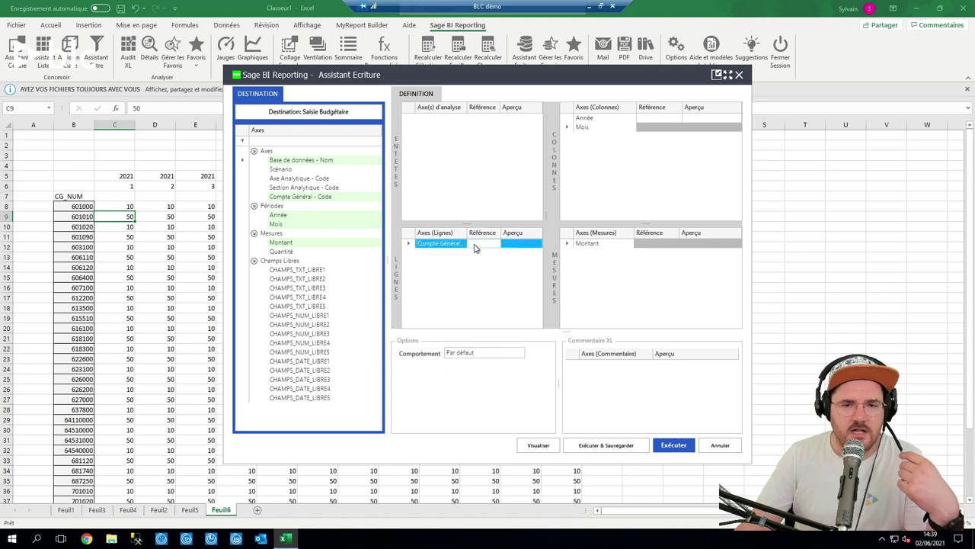
left_click(81, 205)
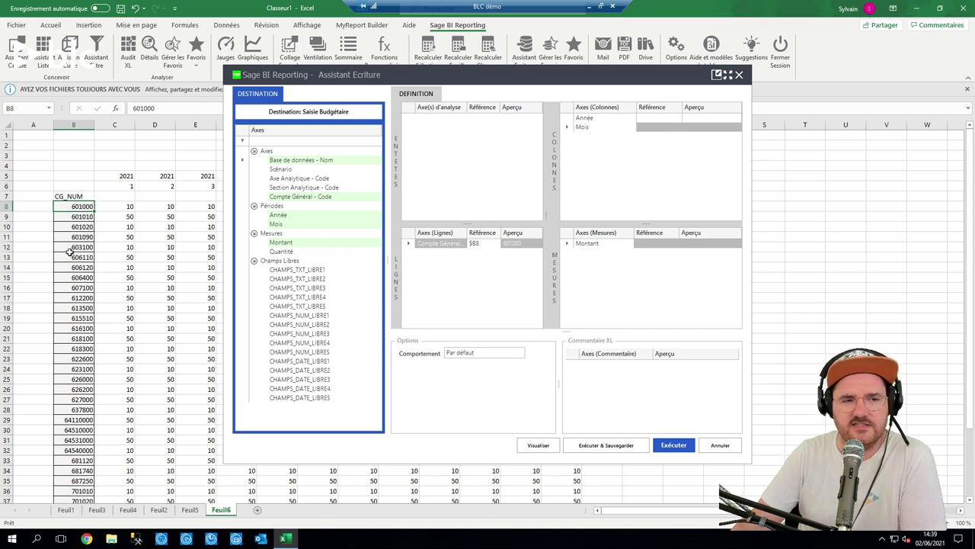
left_click(121, 175)
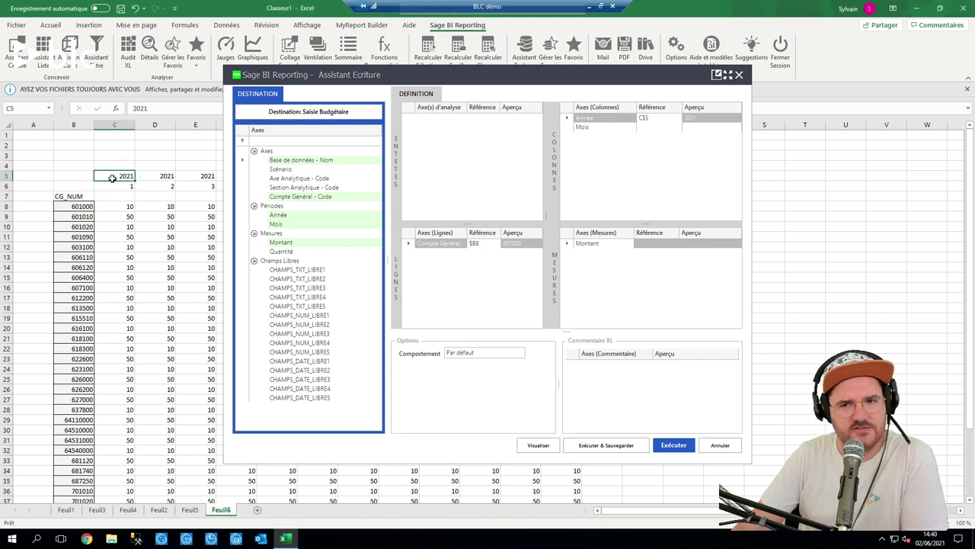
left_click(644, 128)
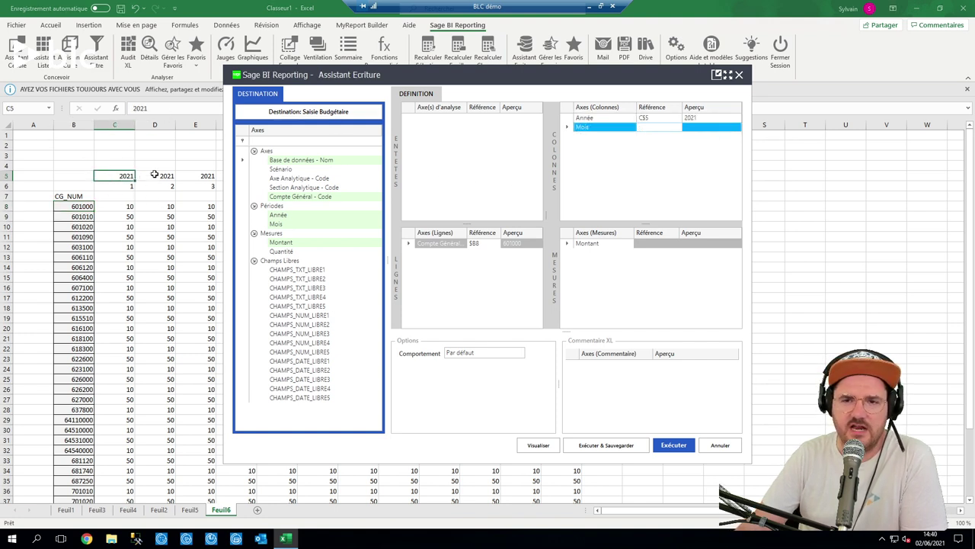
left_click(120, 186)
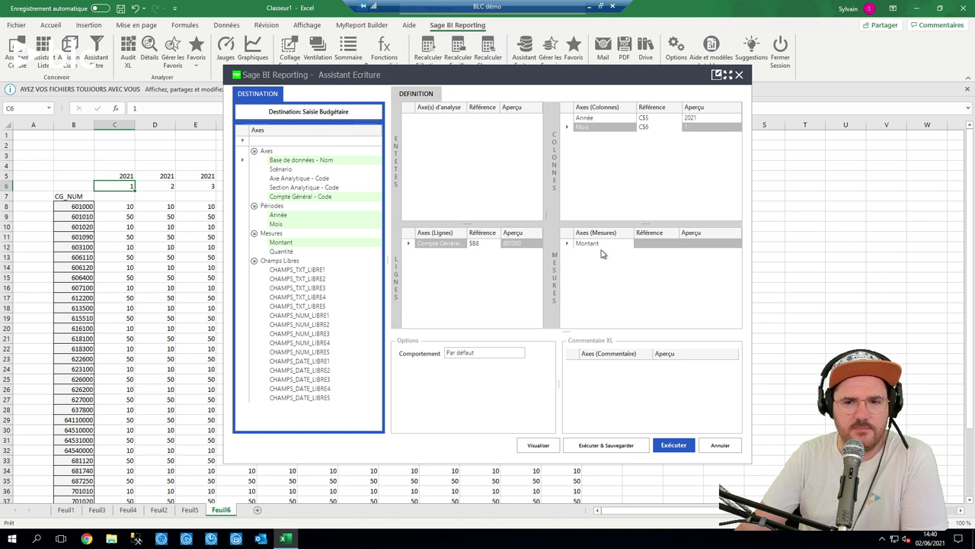
left_click(645, 243)
left_click(122, 206)
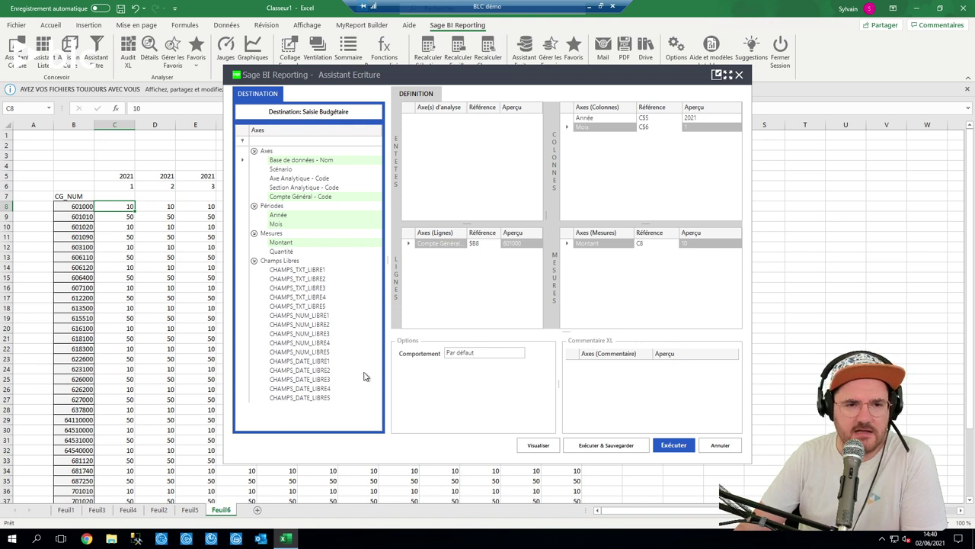
Preview the budget records prepared for writing, check accounts, years, months and amounts, and close the preview.
left_click(538, 445)
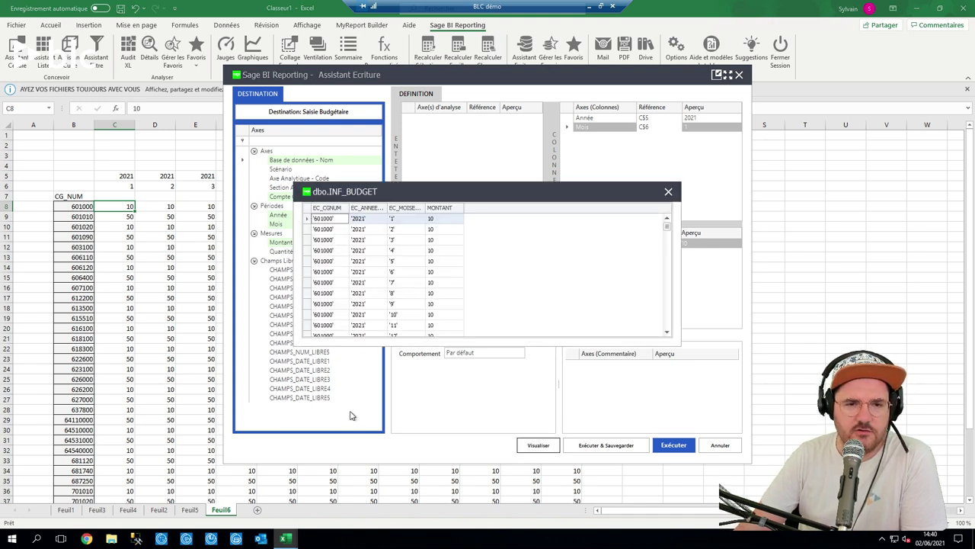
scroll(362, 273, "down", 6)
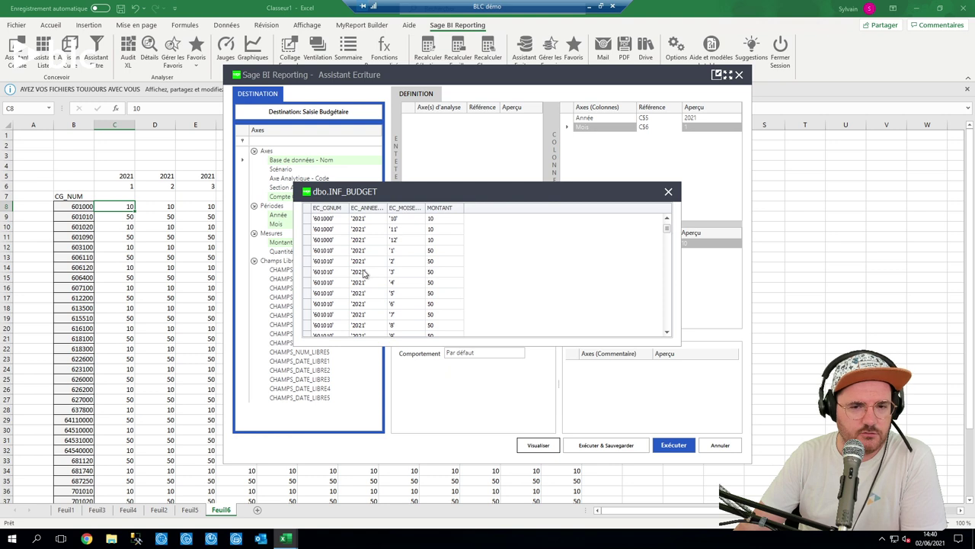
scroll(364, 273, "down", 8)
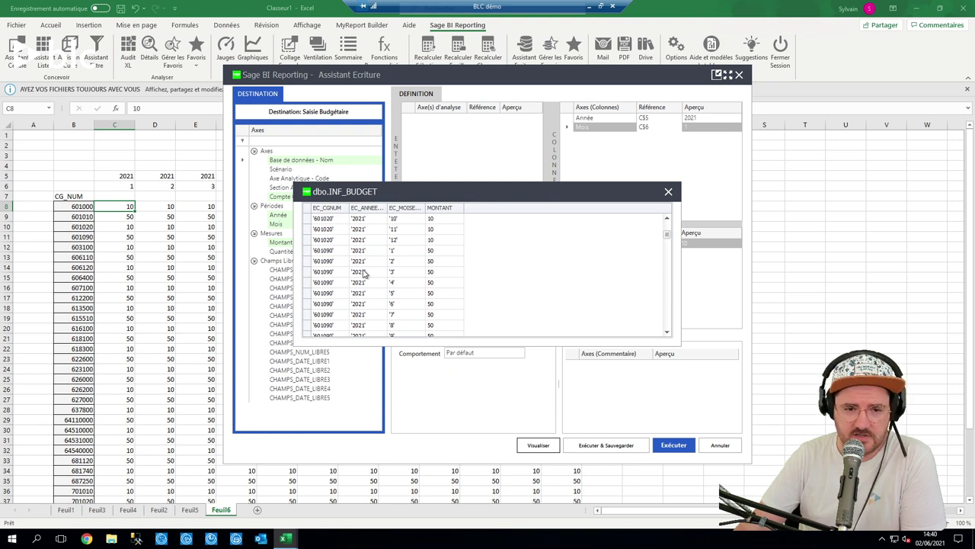
left_click(668, 193)
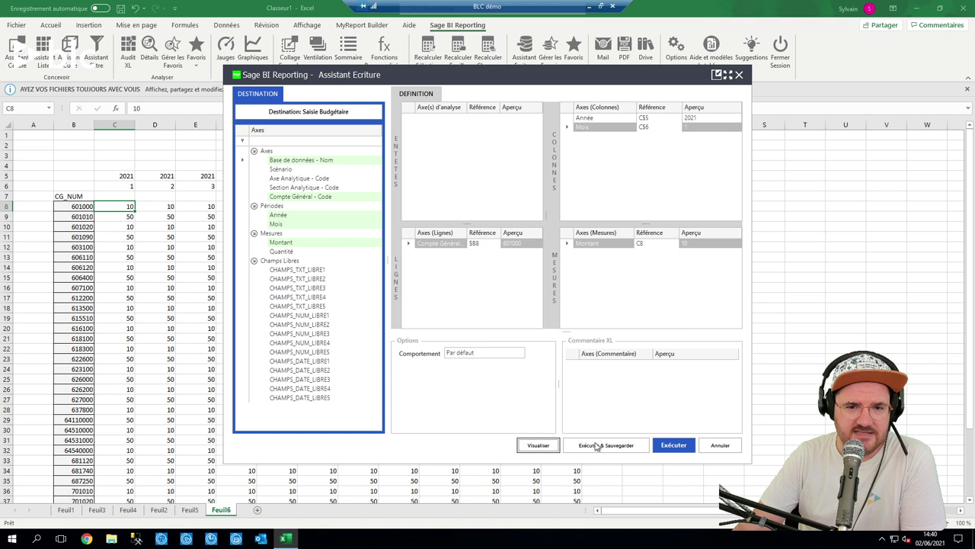
Execute the Saisie Budgétaire write and confirm sending the budget data to the database.
left_click(674, 447)
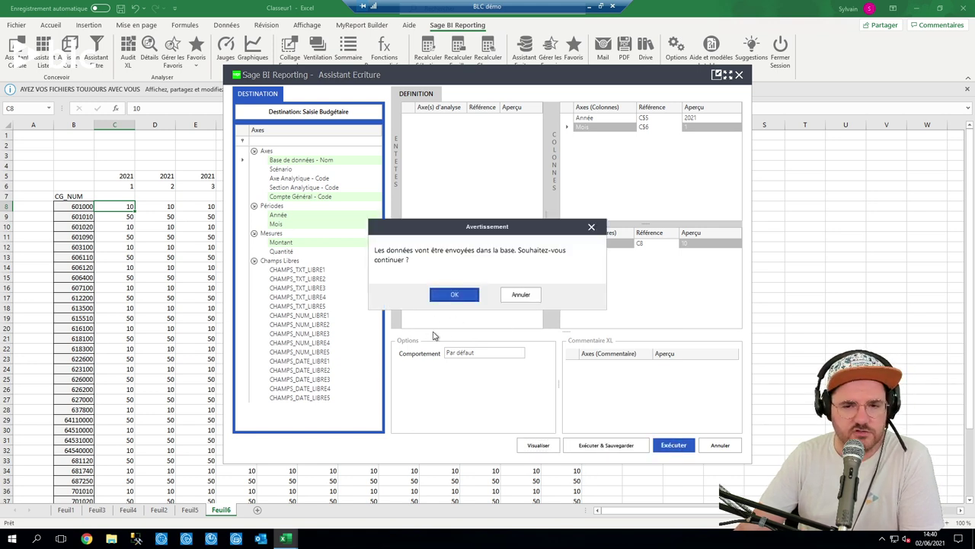
left_click(448, 298)
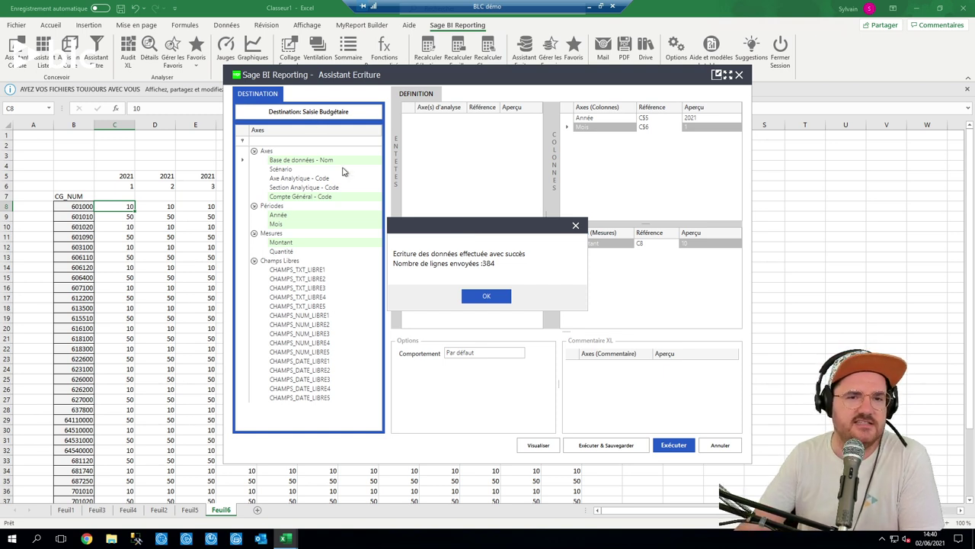
left_click(476, 295)
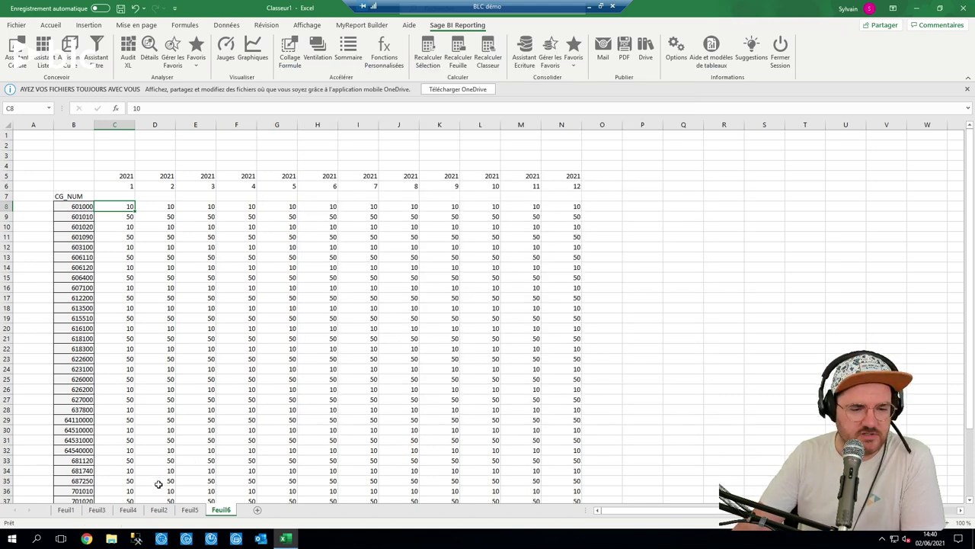
Add a new worksheet after Feuil6 and select cell C7 in it.
left_click(257, 509)
left_click_drag(143, 237, 155, 257)
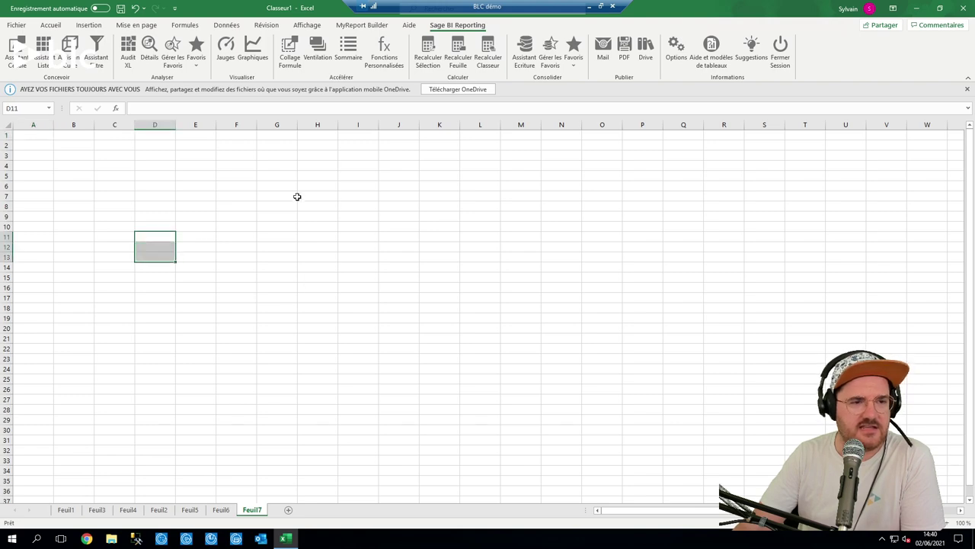
left_click(111, 198)
left_click(47, 54)
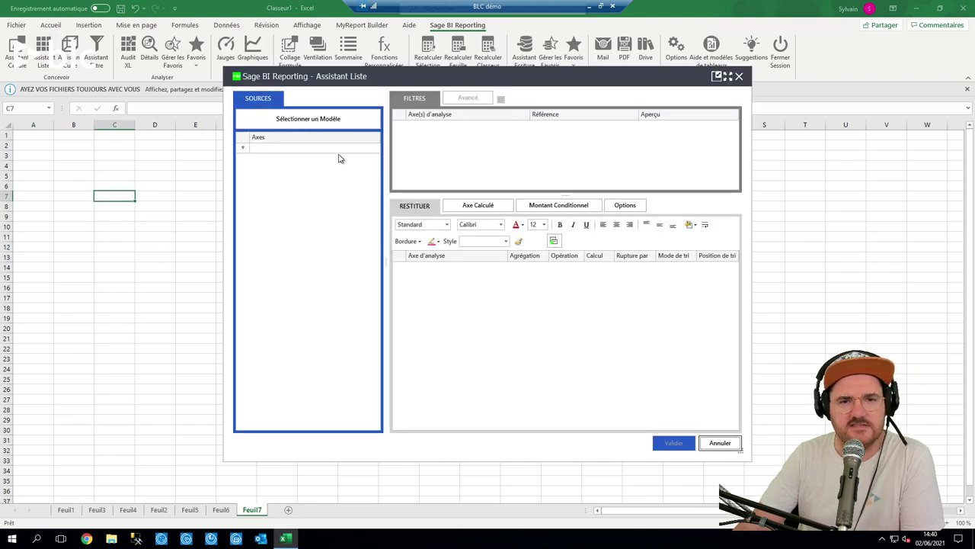
left_click(320, 119)
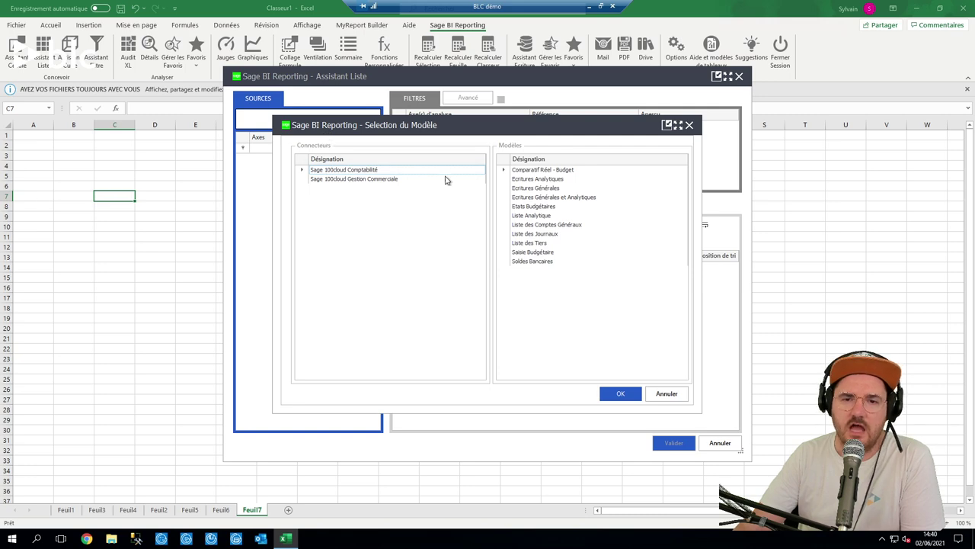
left_click(538, 174)
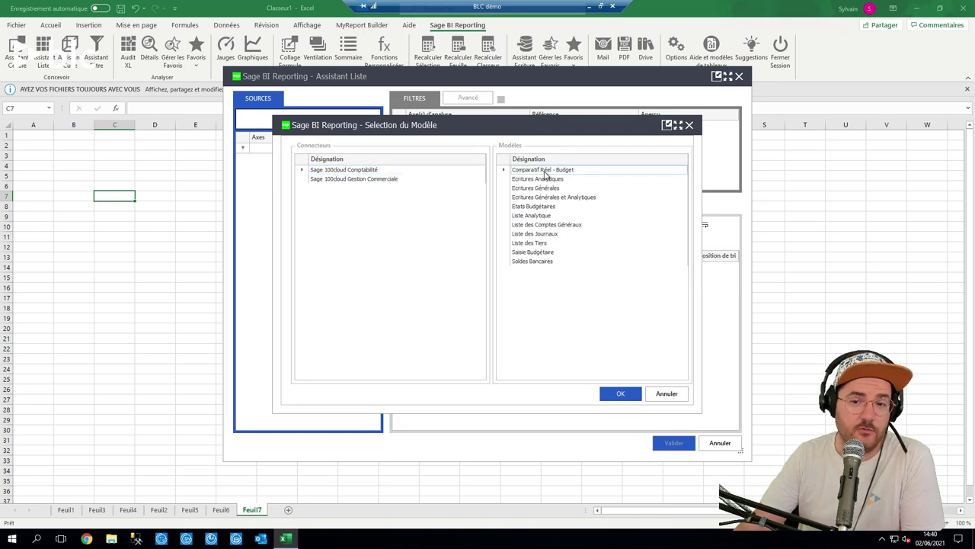
left_click(620, 393)
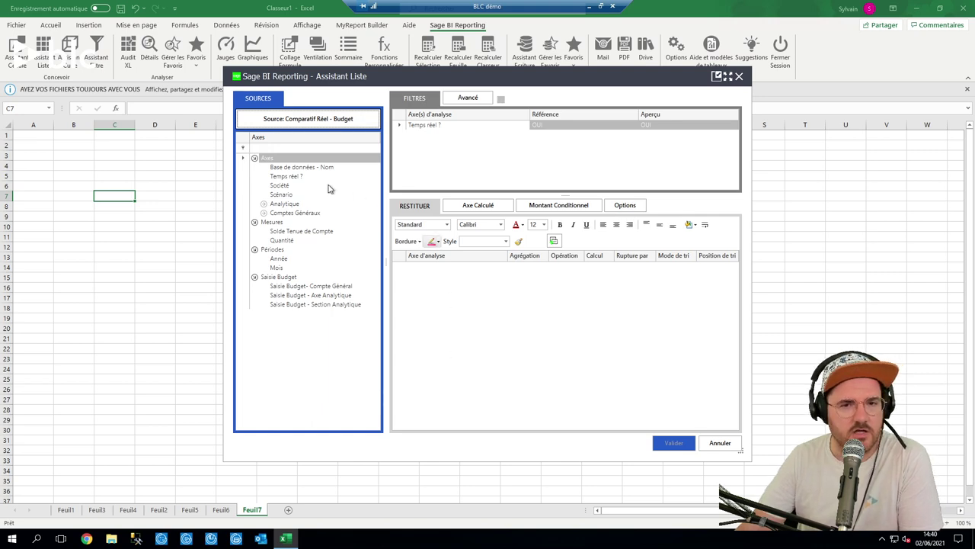
left_click(289, 278)
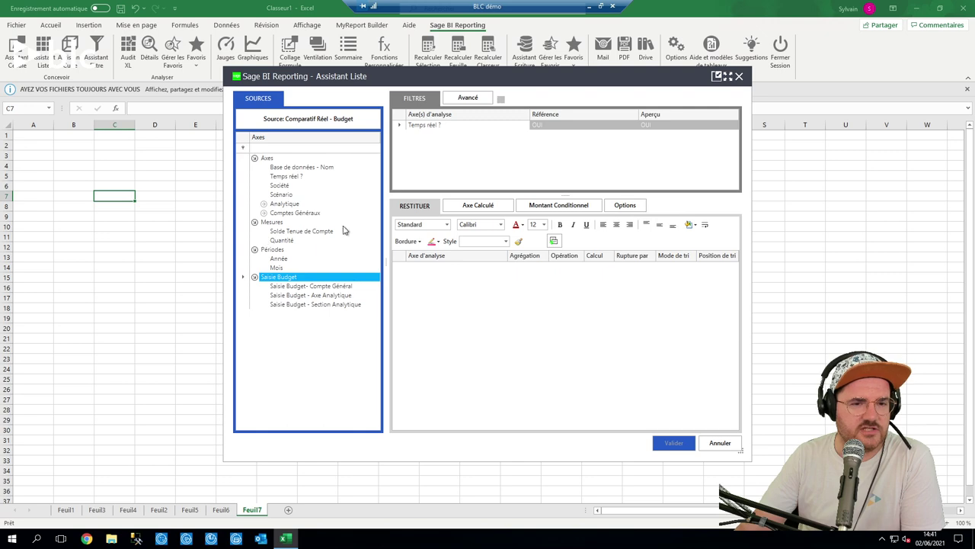
left_click(303, 232)
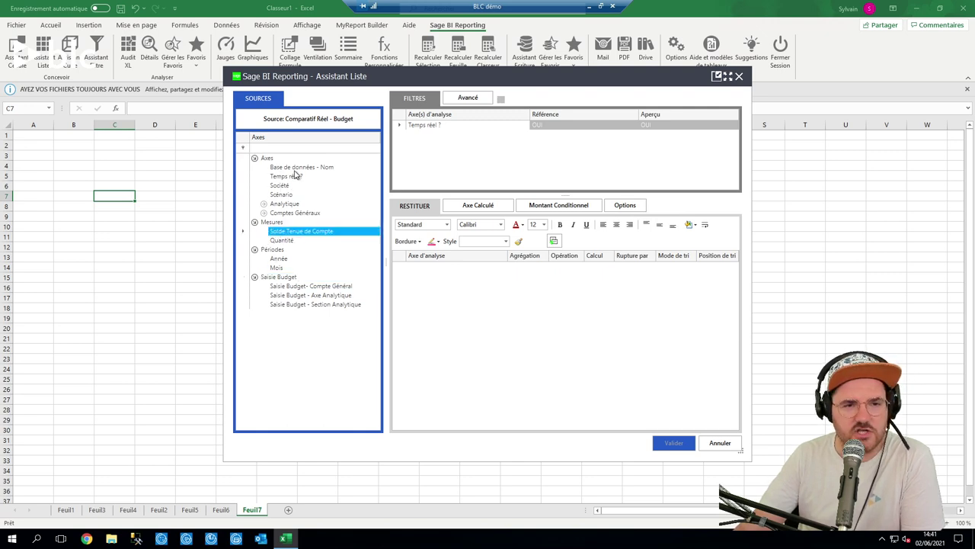
left_click(267, 213)
left_click(273, 231)
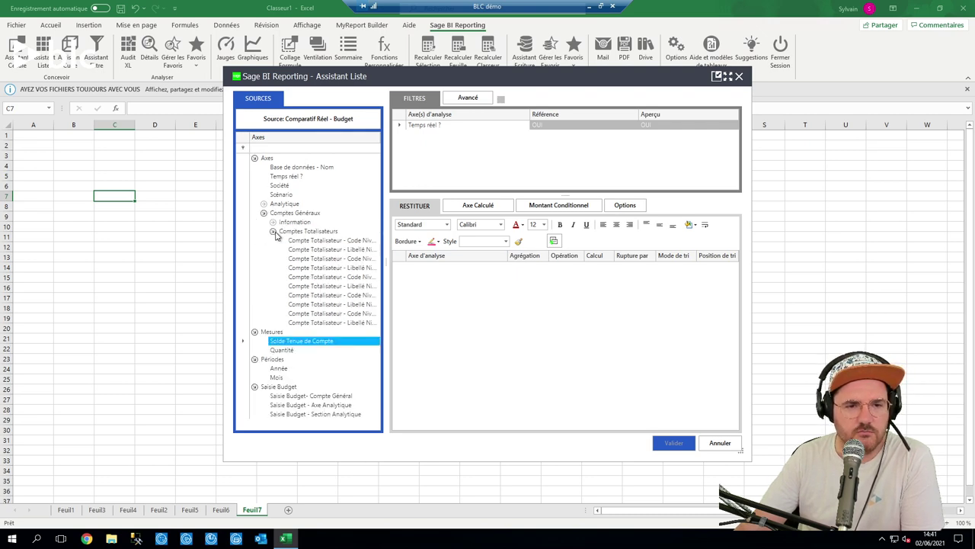
left_click(273, 222)
left_click_drag(292, 232, 404, 267)
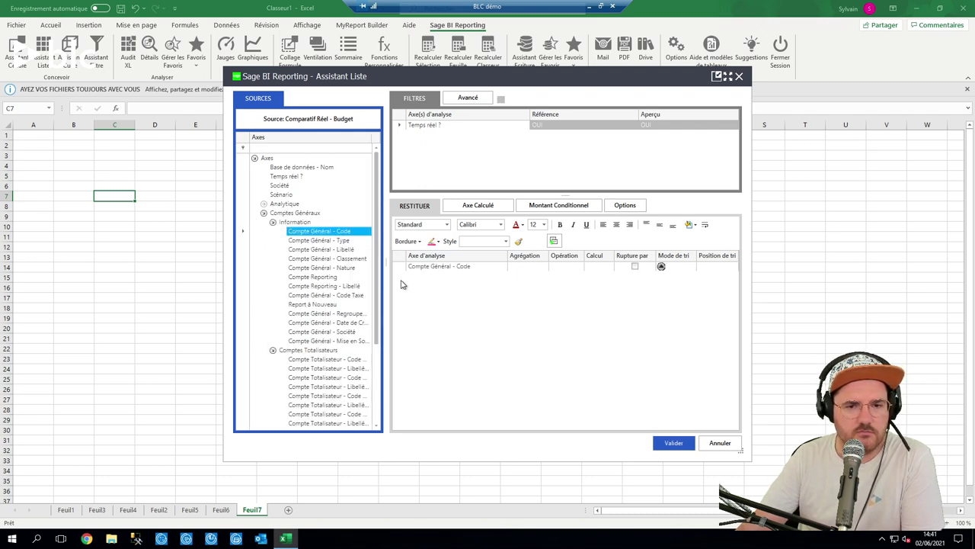
double_click(270, 214)
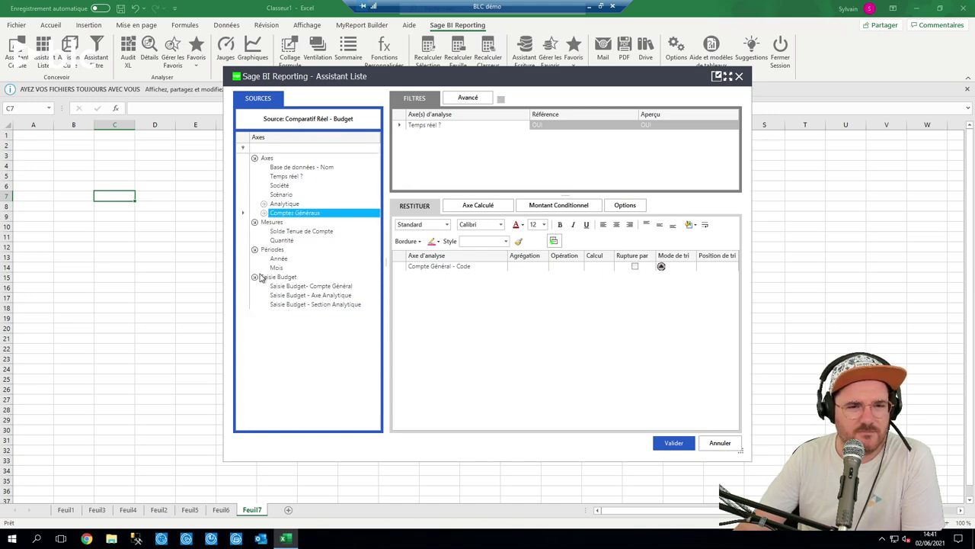
left_click_drag(279, 271, 453, 303)
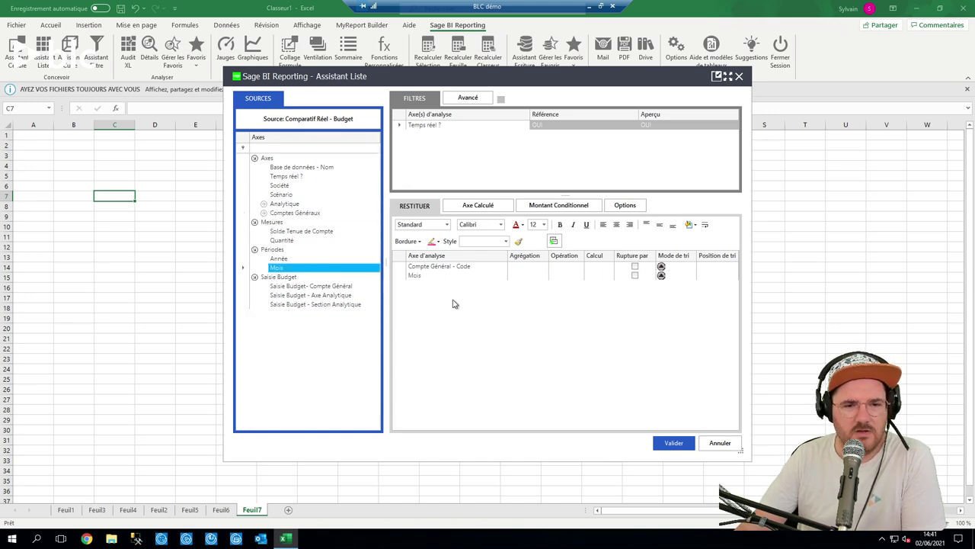
left_click_drag(279, 259, 461, 315)
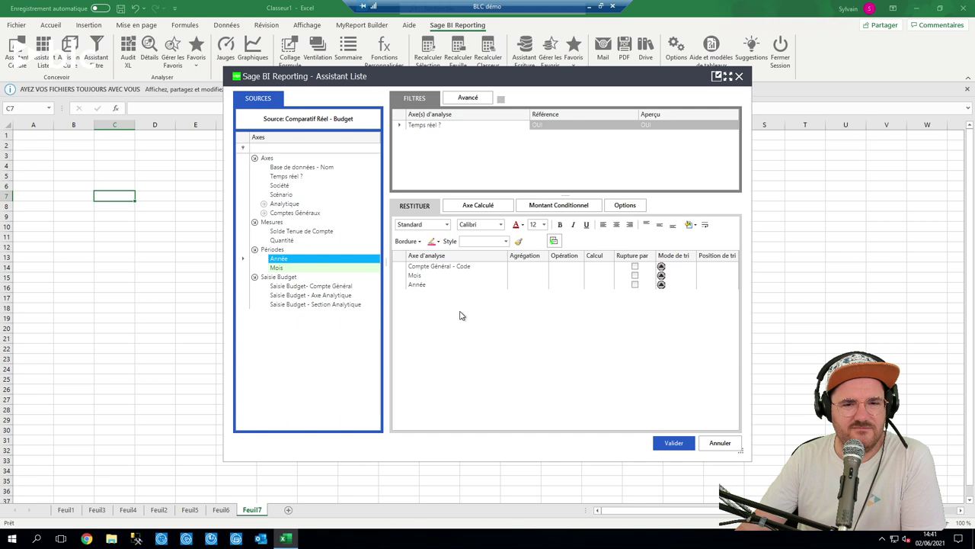
left_click(739, 77)
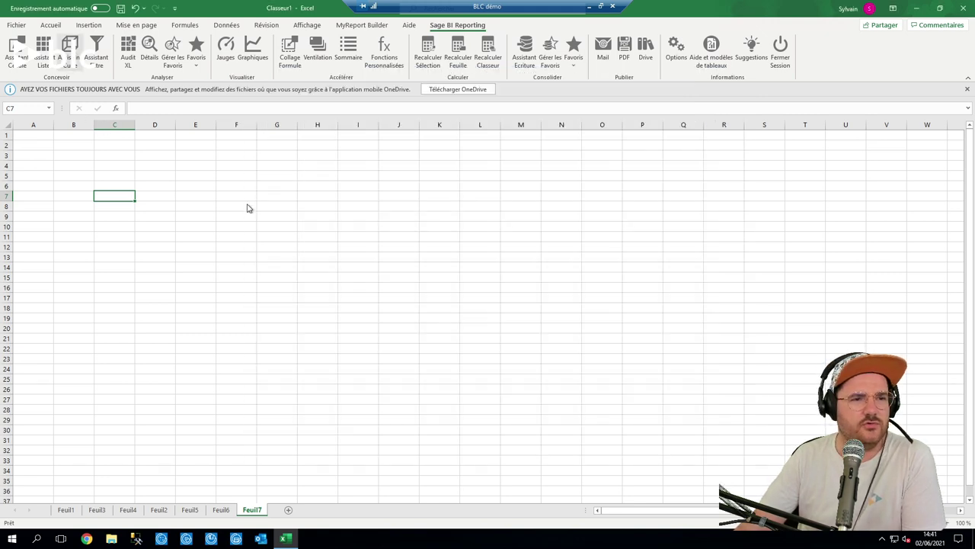
Open the Assistant Cube and select the Comparatif Réel - Budget model of Sage 100cloud Comptabilité as the source.
left_click(299, 124)
left_click(536, 169)
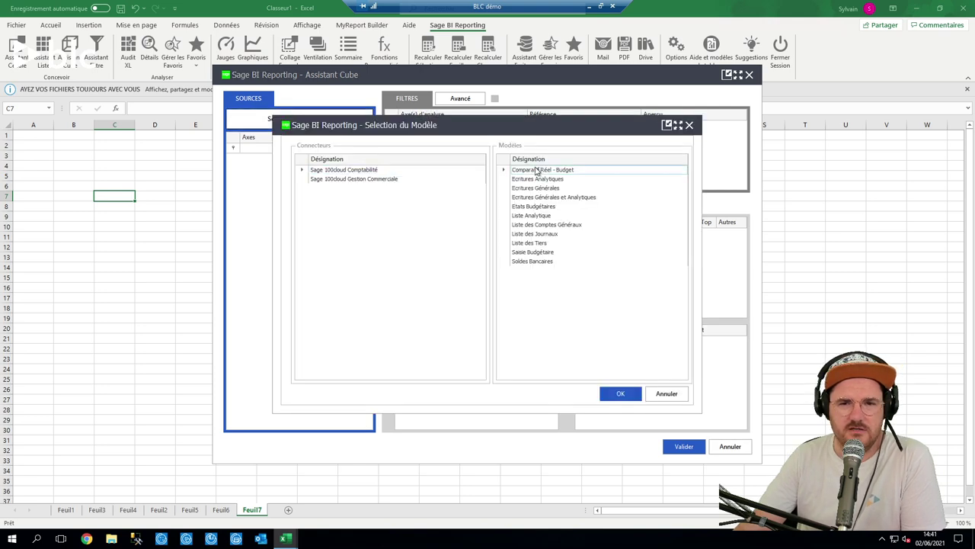
left_click(621, 394)
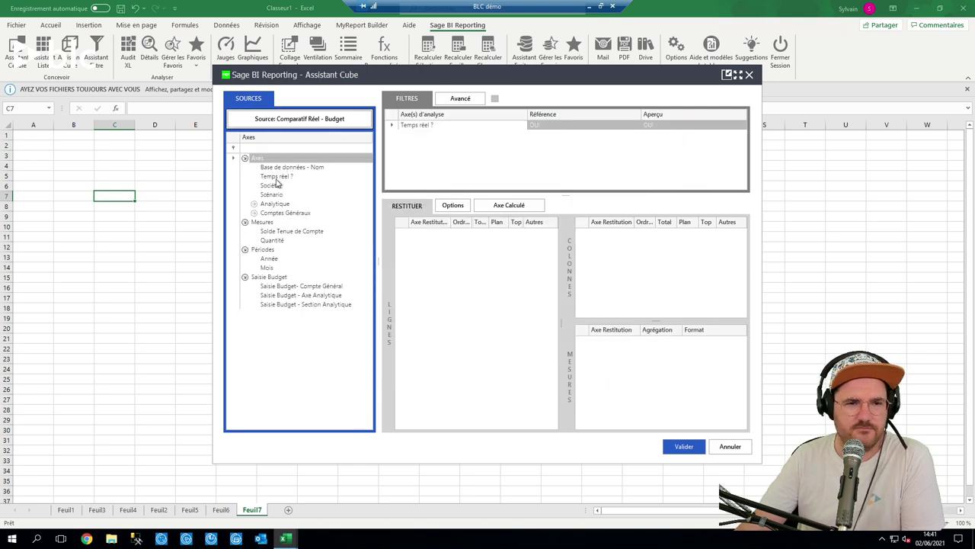
Assign Compte Général - Code to the rows of the cube.
left_click(255, 214)
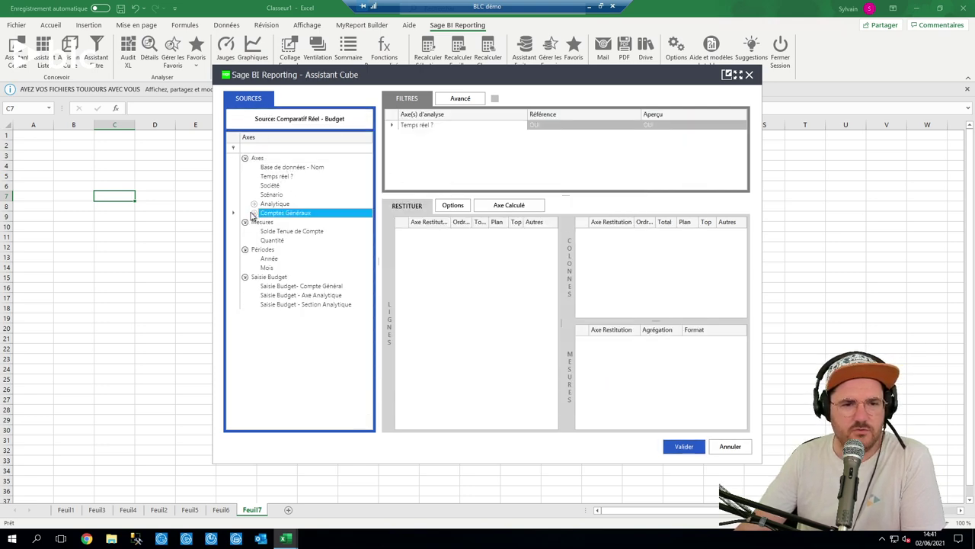
left_click(254, 213)
left_click(263, 222)
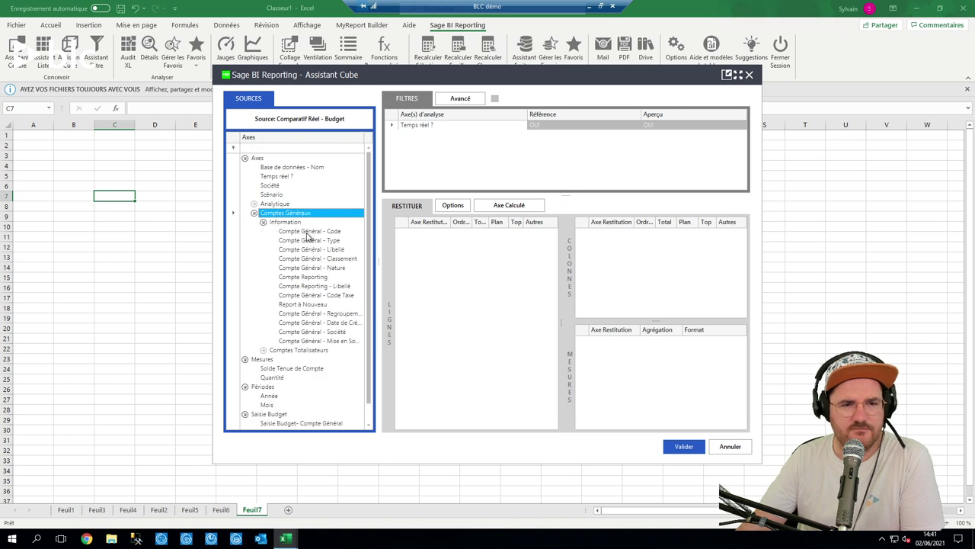
left_click_drag(306, 233, 437, 295)
left_click(254, 213)
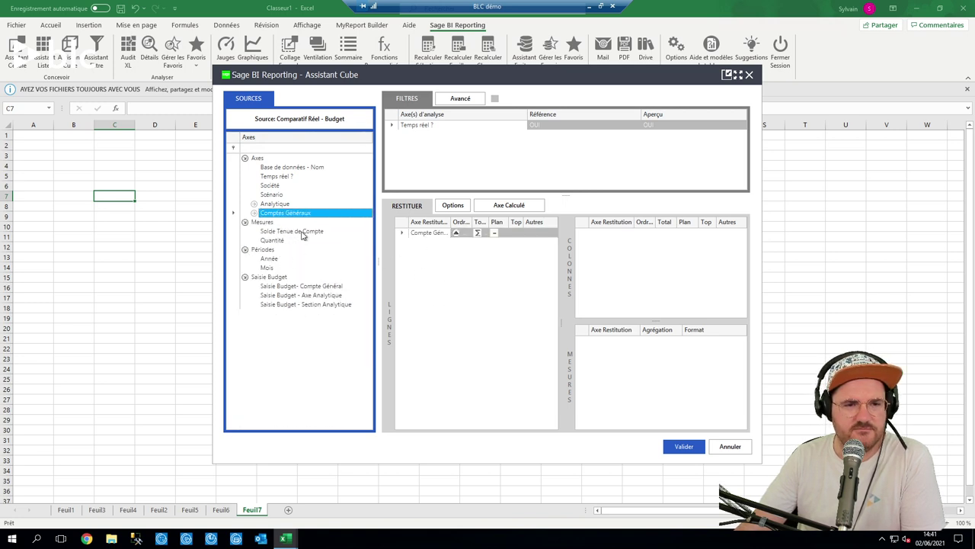
Assign Solde Tenue de Compte to the measures and Année and Mois to the columns, and generate the cube.
left_click_drag(277, 235, 610, 381)
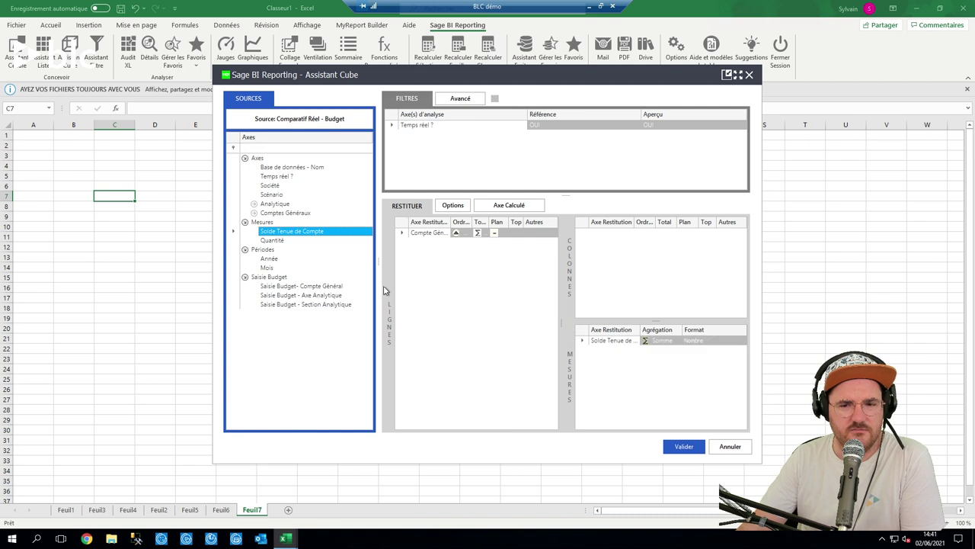
left_click_drag(269, 260, 600, 263)
left_click_drag(271, 268, 637, 268)
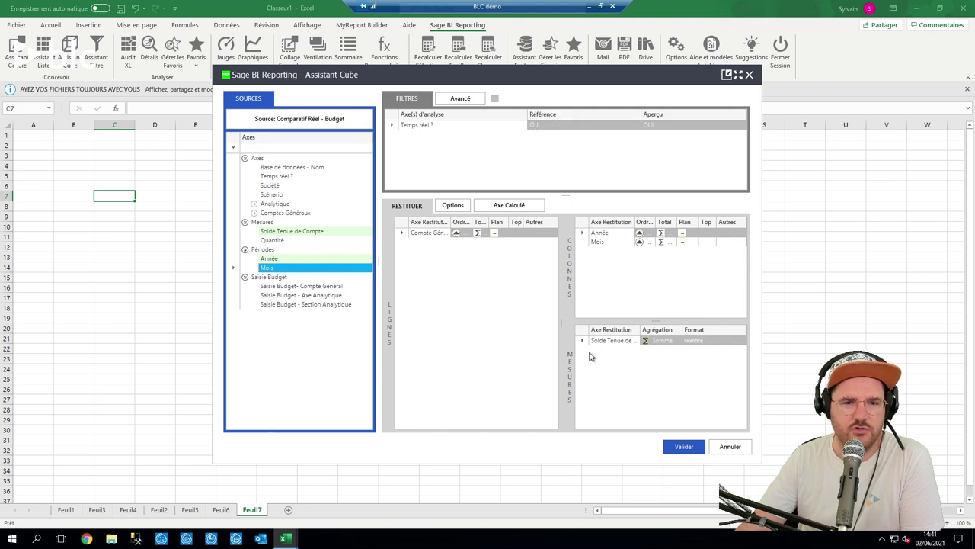
left_click(679, 445)
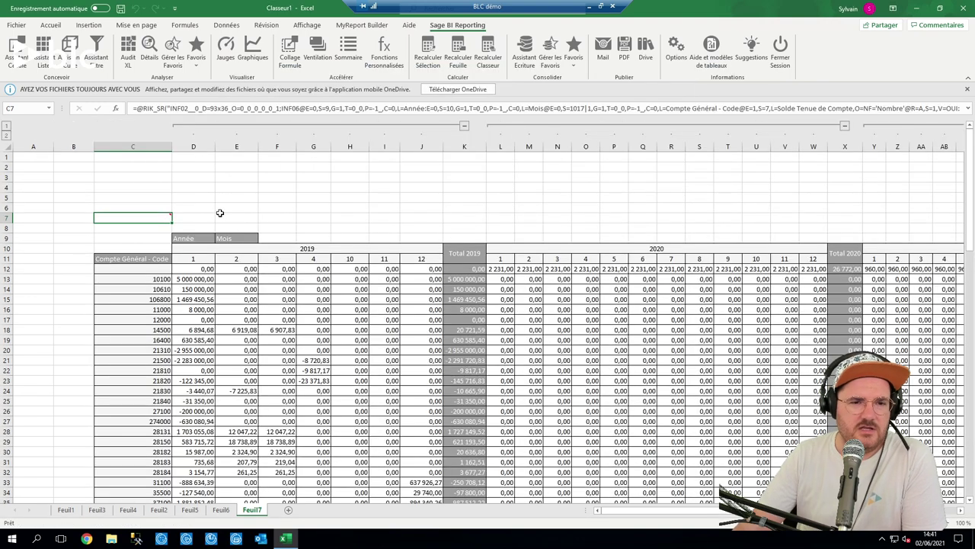
Examine the cube's balances by general account across the months and years.
scroll(322, 350, "down", 11)
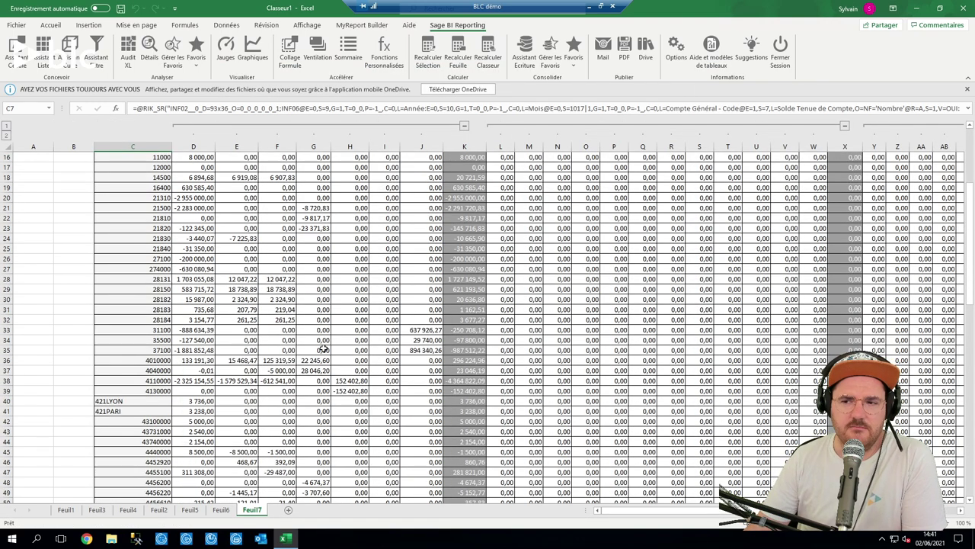
scroll(321, 350, "up", 11)
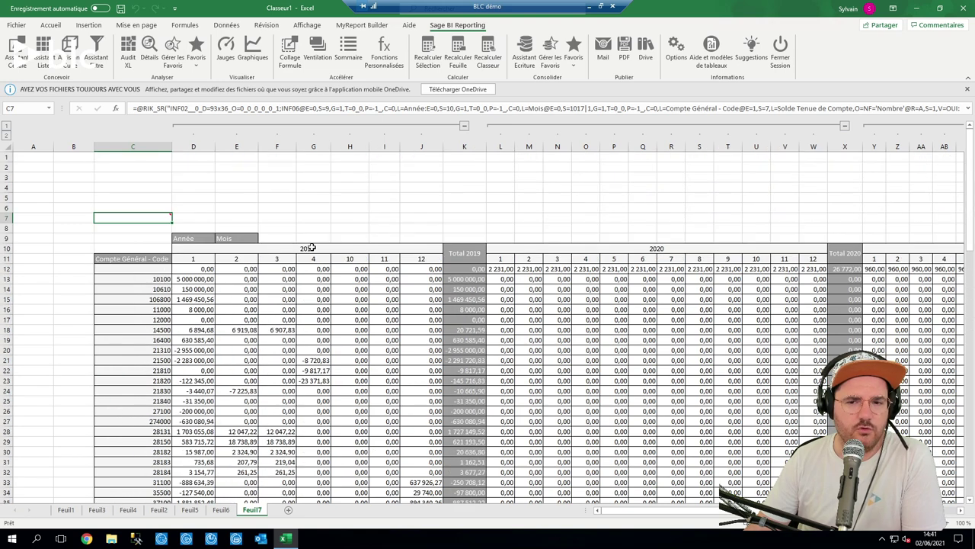
left_click(213, 289)
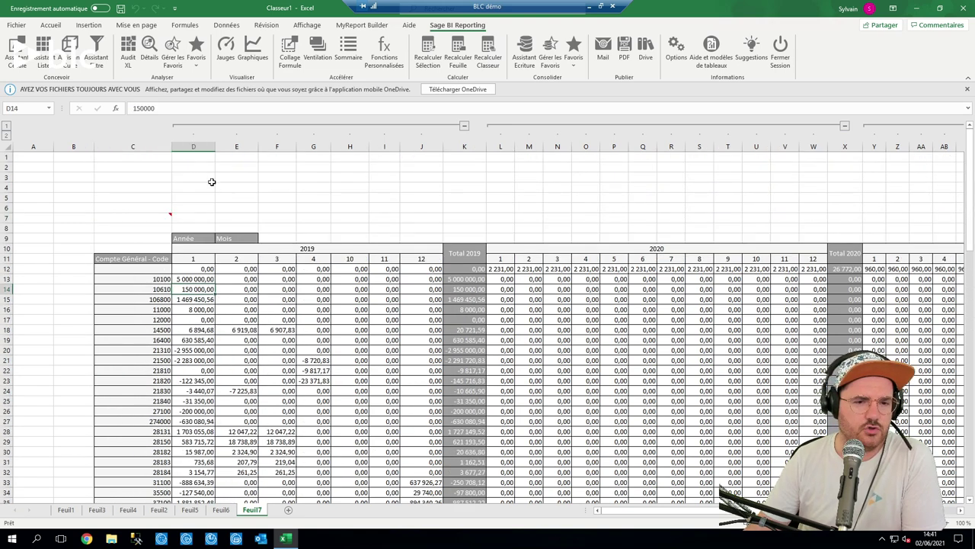
left_click(334, 278)
key("Right")
key("Right")
key("Right")
key("Right")
key("Right")
key("Right")
key("Right")
key("Right")
key("Right")
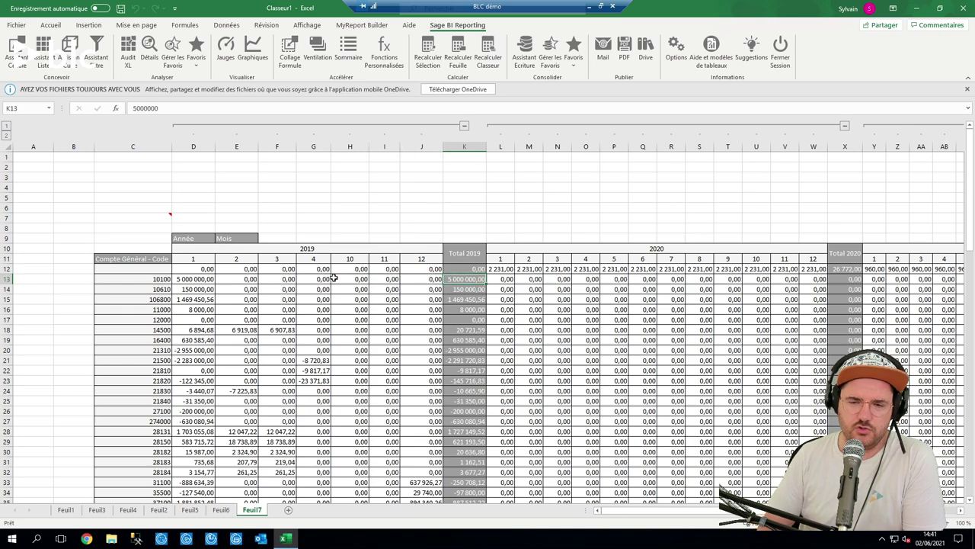
key("Right")
key("Right")
key("Right")
key("Right")
key("Right")
key("Right")
key("Right")
key("Right")
key("Right")
key("Right")
key("Right")
key("Right")
key("Right")
key("Right")
key("Right")
key("Right")
key("Right")
key("Right")
key("Right")
key("Right")
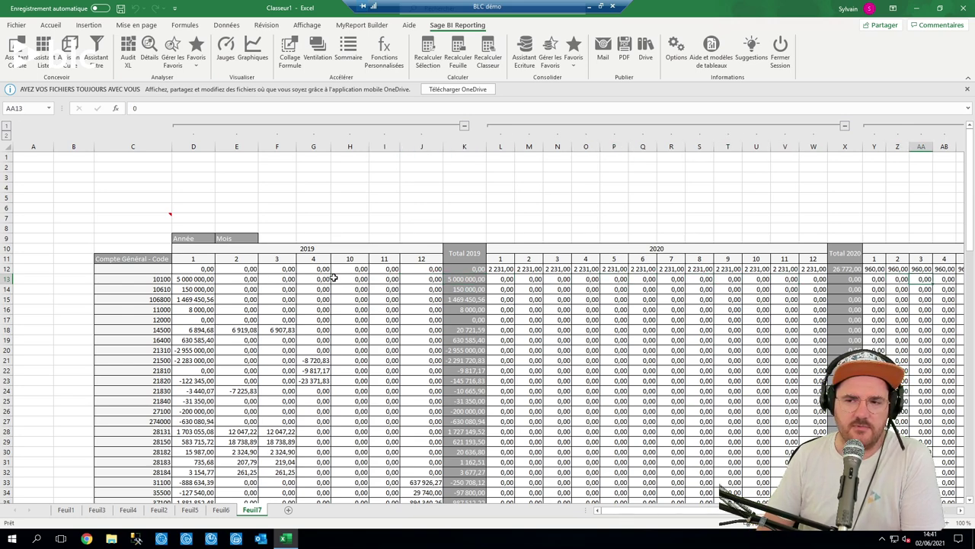
key("Left")
key("Left")
key("Left")
key("Left")
key("Left")
key("Left")
key("Left")
key("Left")
key("Left")
key("Left")
key("Left")
key("Left")
key("Left")
key("Left")
key("Left")
key("Left")
key("Left")
key("Left")
key("Left")
key("Left")
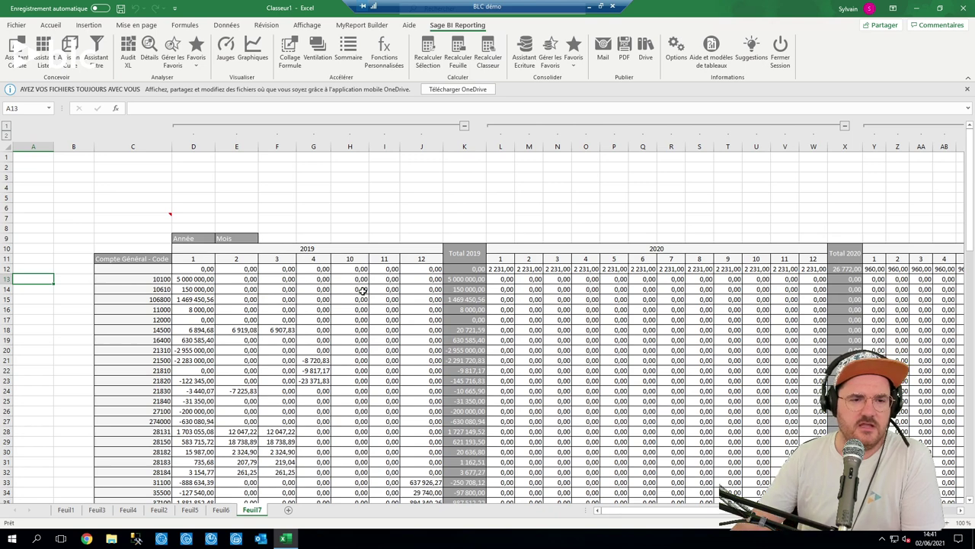
left_click_drag(194, 278, 196, 462)
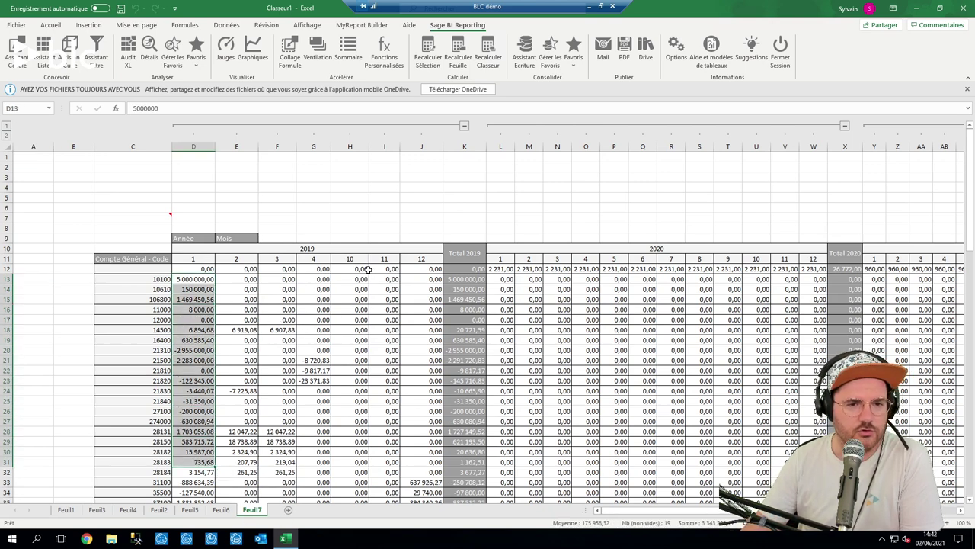
left_click(221, 380)
left_click(276, 299)
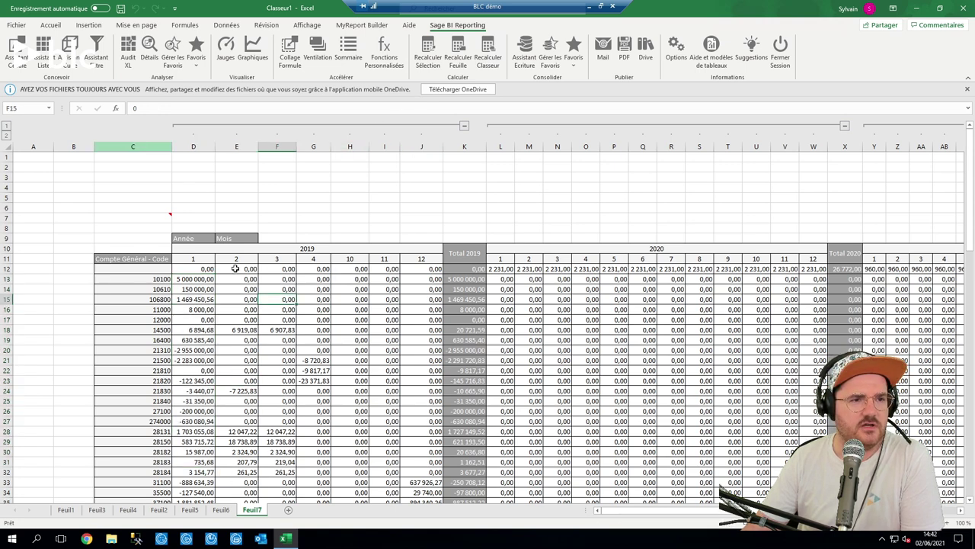
Add a filter on Compte Général - Code with the reference 6*,7* to the Feuil7 cube and regenerate it.
double_click(159, 218)
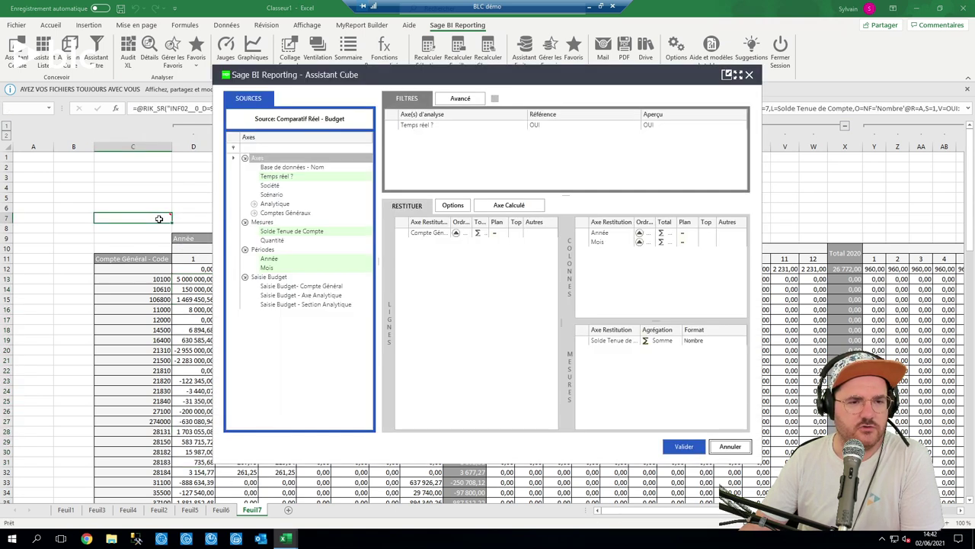
left_click(254, 213)
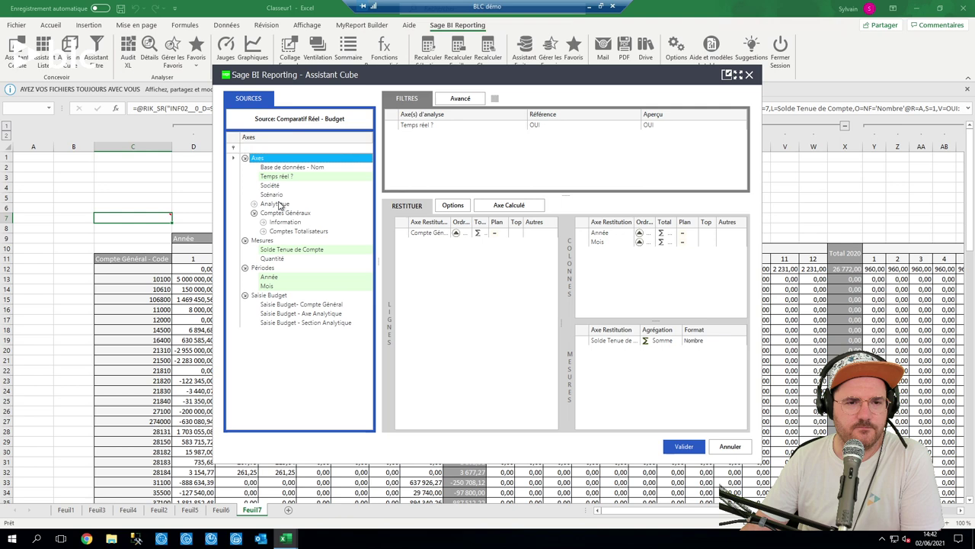
left_click(263, 222)
left_click_drag(308, 231, 492, 160)
left_click(573, 133)
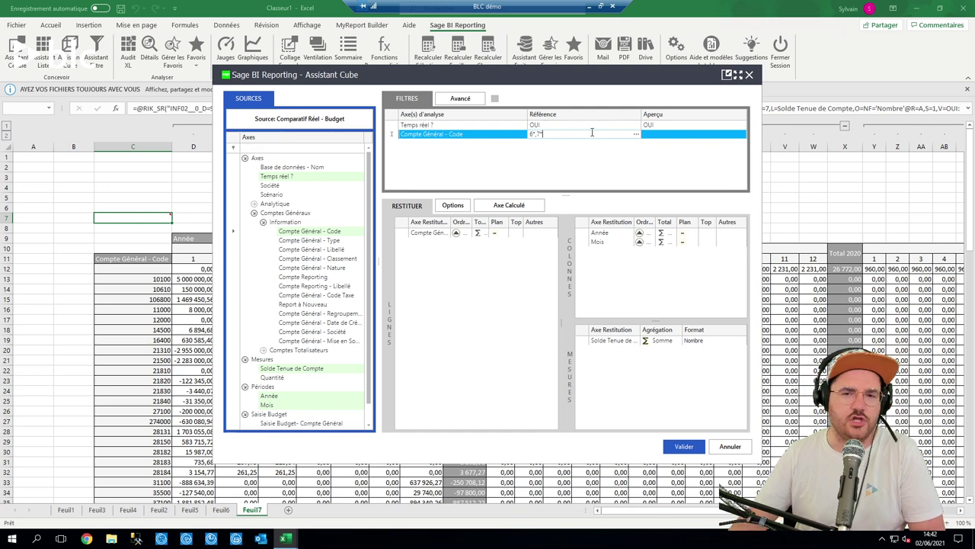
type("6*,7*")
left_click(604, 164)
left_click(684, 446)
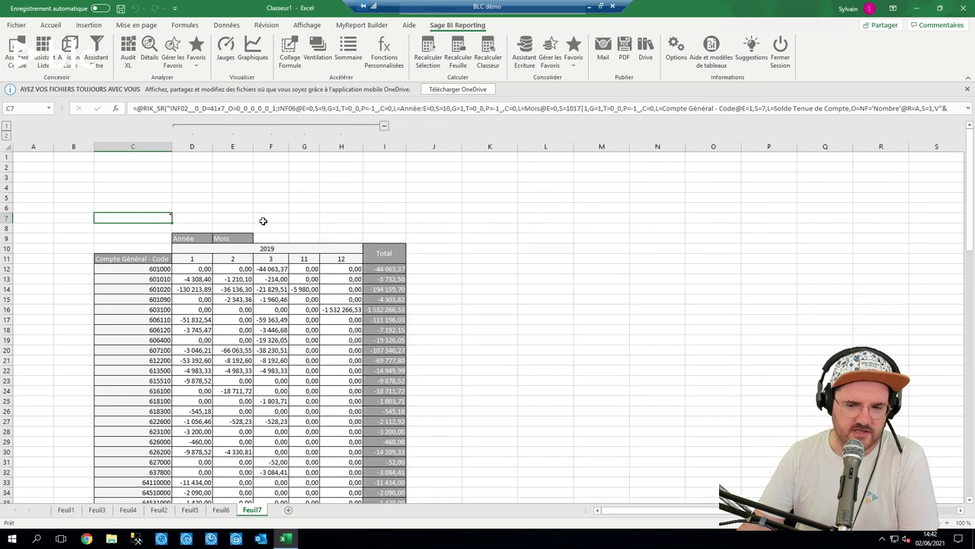
Examine the filtered cube's accounts and monthly balances, and compare them with the table on Feuil5.
left_click(276, 290)
scroll(239, 370, "down", 6)
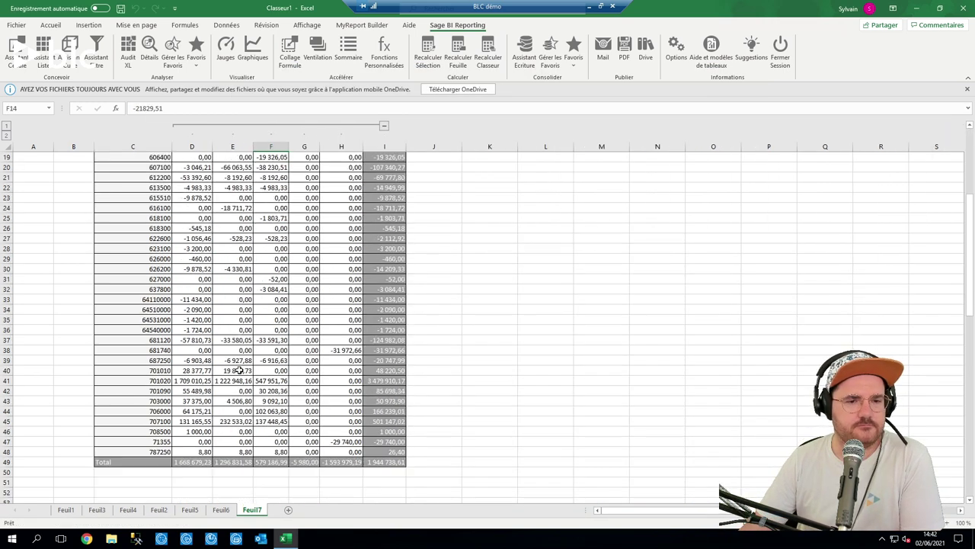
scroll(338, 277, "up", 6)
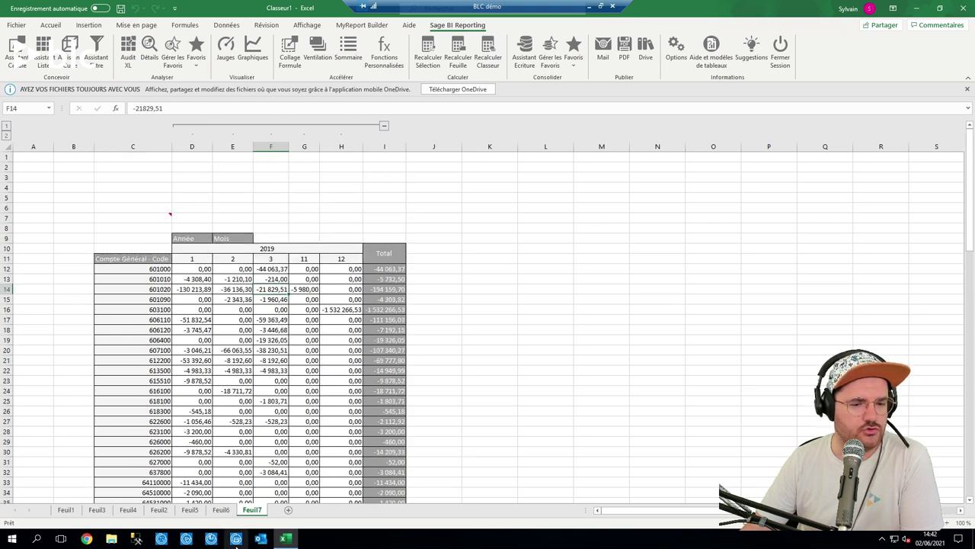
left_click(188, 510)
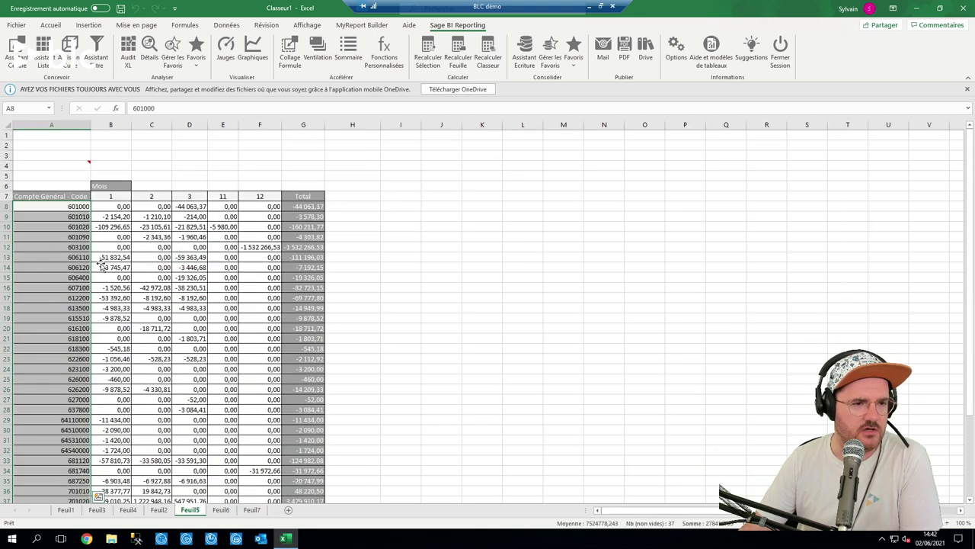
left_click(253, 510)
left_click(229, 298)
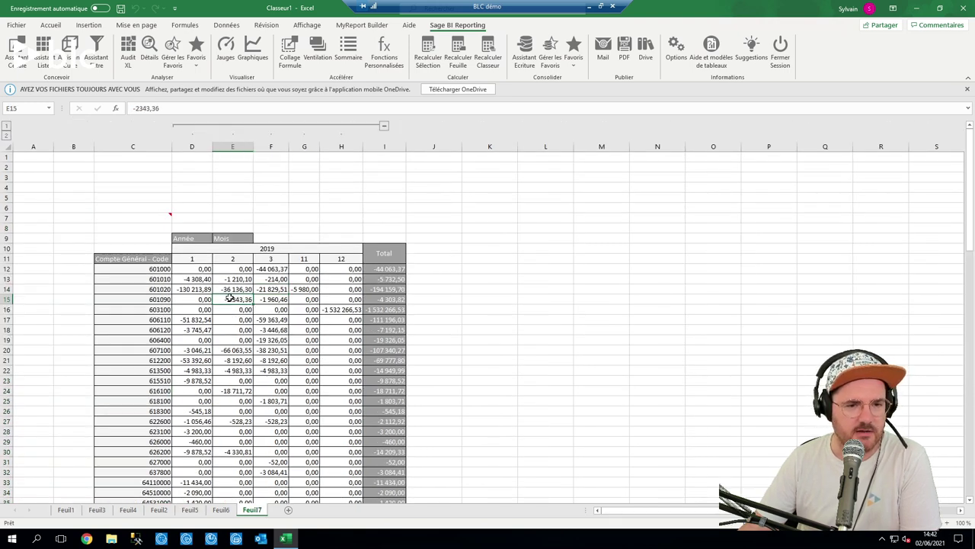
Reopen the cube's definition to review its source, axes and Solde Tenue de Compte measure, and close it without changes.
double_click(158, 219)
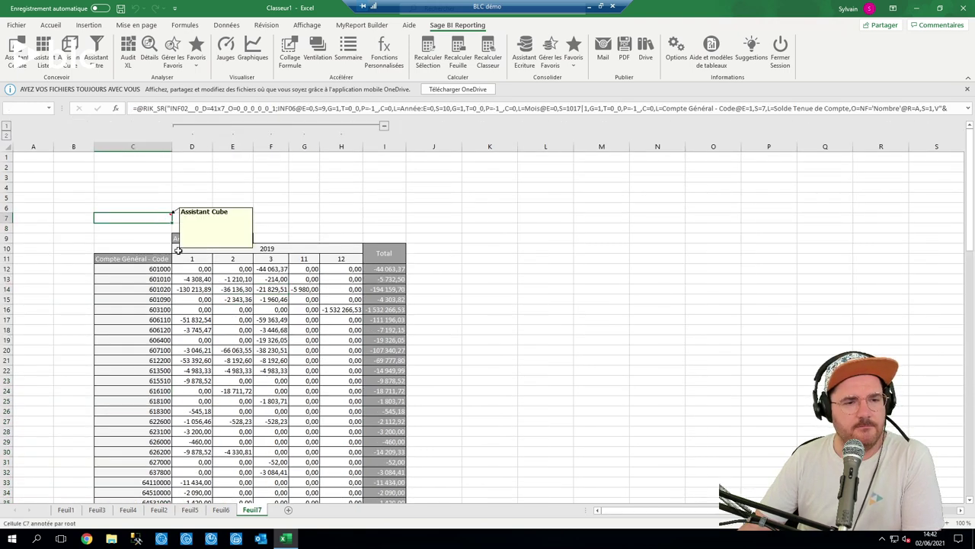
left_click(620, 340)
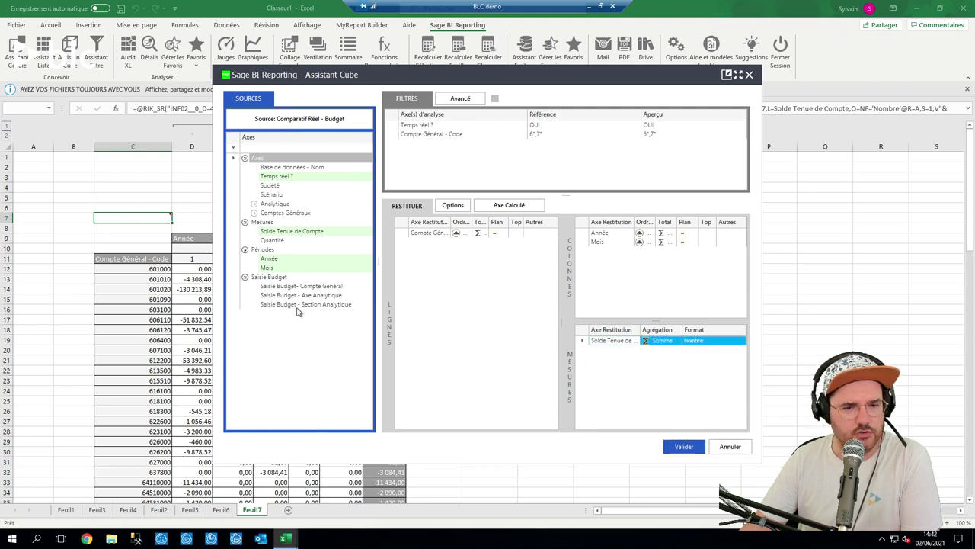
left_click(248, 281)
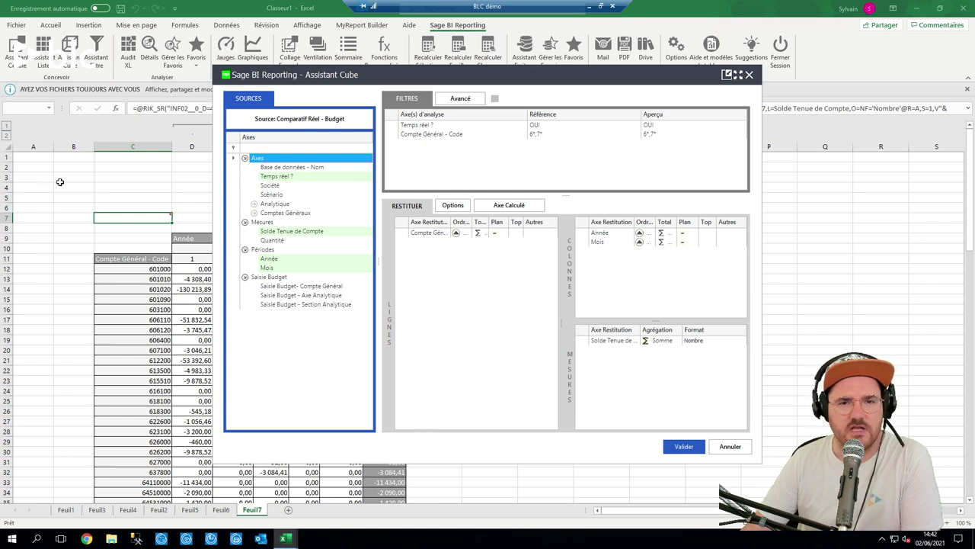
mouse_move(623, 344)
left_mouse_down()
mouse_move(620, 360)
mouse_move(620, 344)
left_mouse_up()
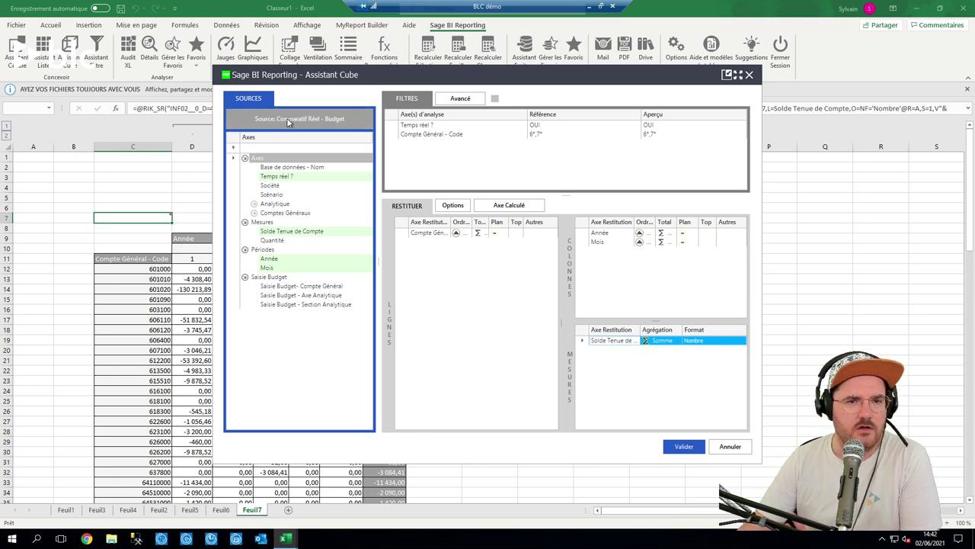
left_click(730, 446)
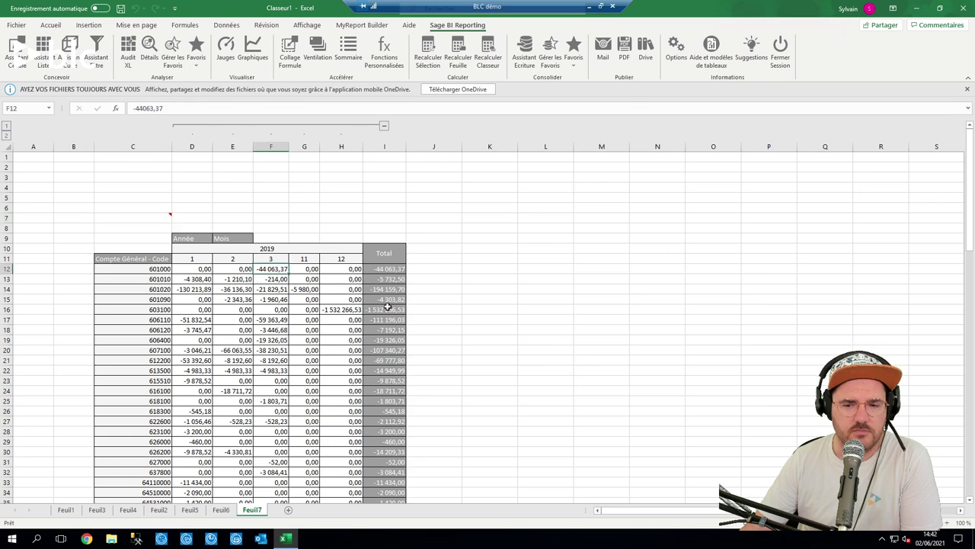
Copy the general account codes 601000 to 787250 from the cube into a new sheet, starting at cell D7.
left_click_drag(135, 267, 138, 472)
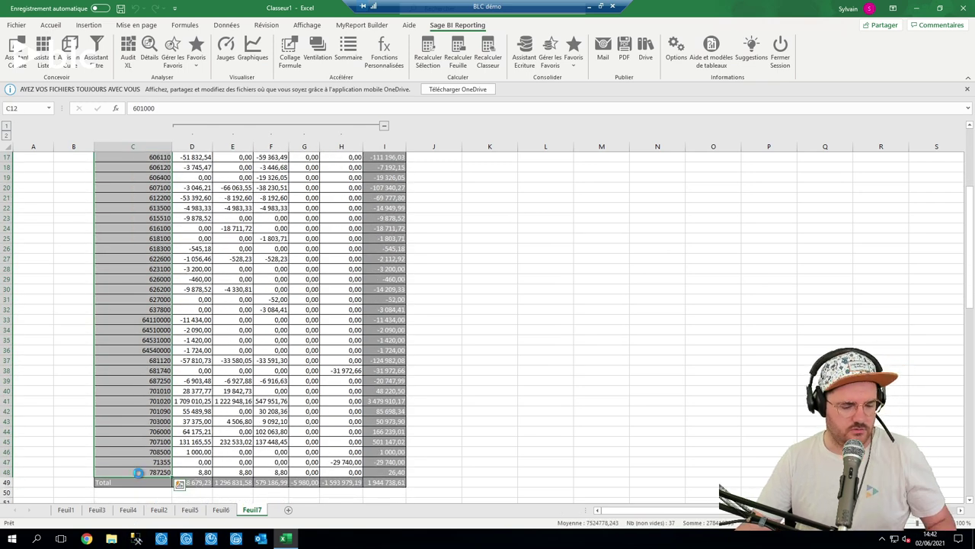
key("ctrl+c")
scroll(692, 342, "up", 5)
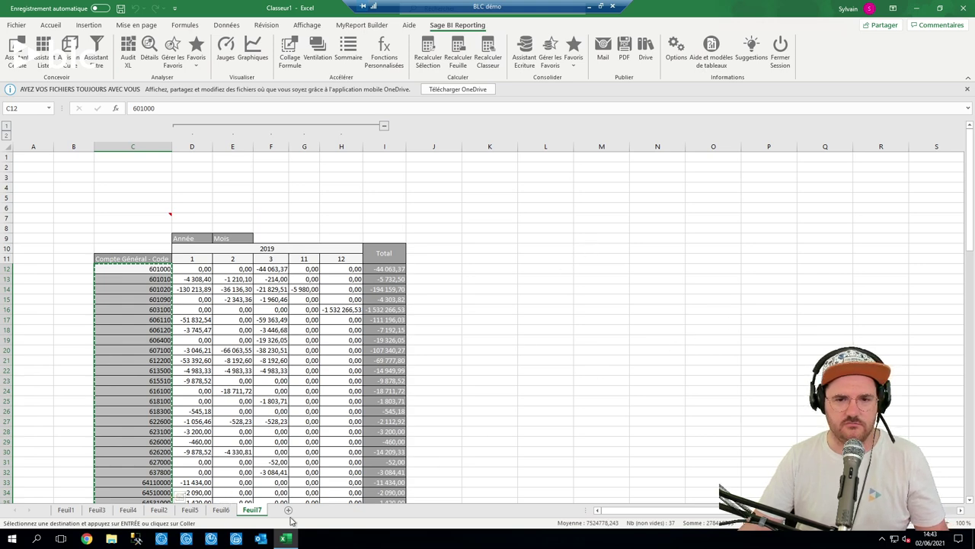
left_click(289, 509)
left_click(173, 195)
key("ctrl+v")
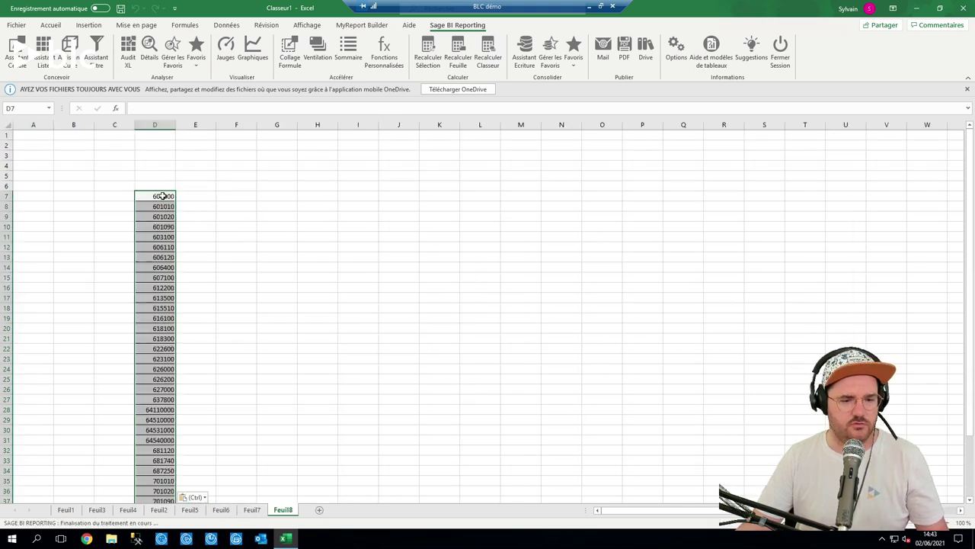
left_click(244, 255)
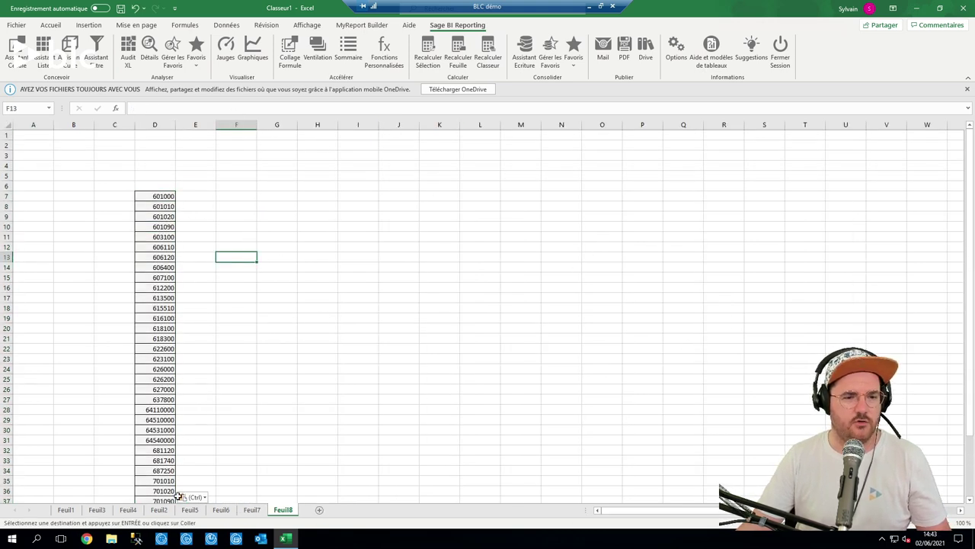
Copy the cube's 2019 year header and its month headers to Feuil8, starting at cell E5.
left_click(252, 509)
left_click_drag(187, 249, 331, 259)
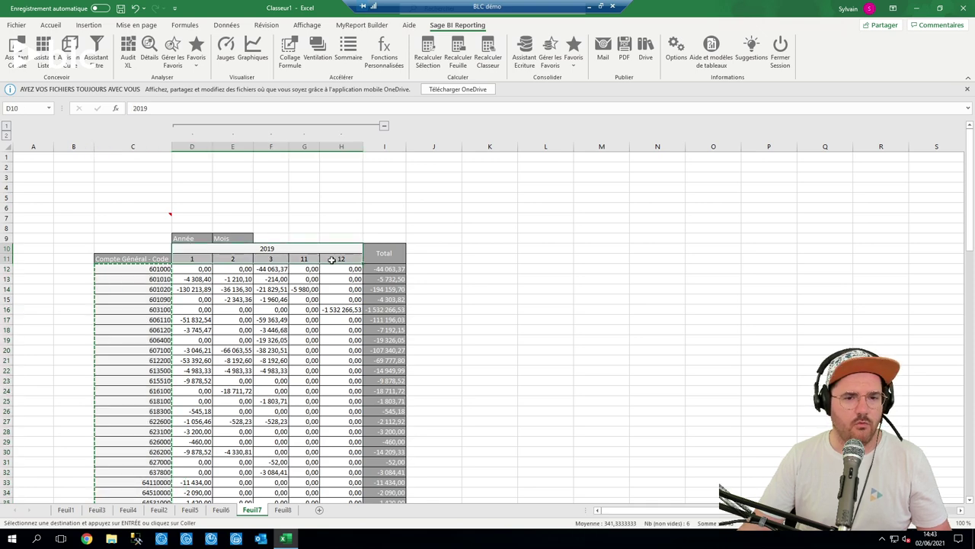
left_click(281, 509)
left_click(195, 175)
key("ctrl+v")
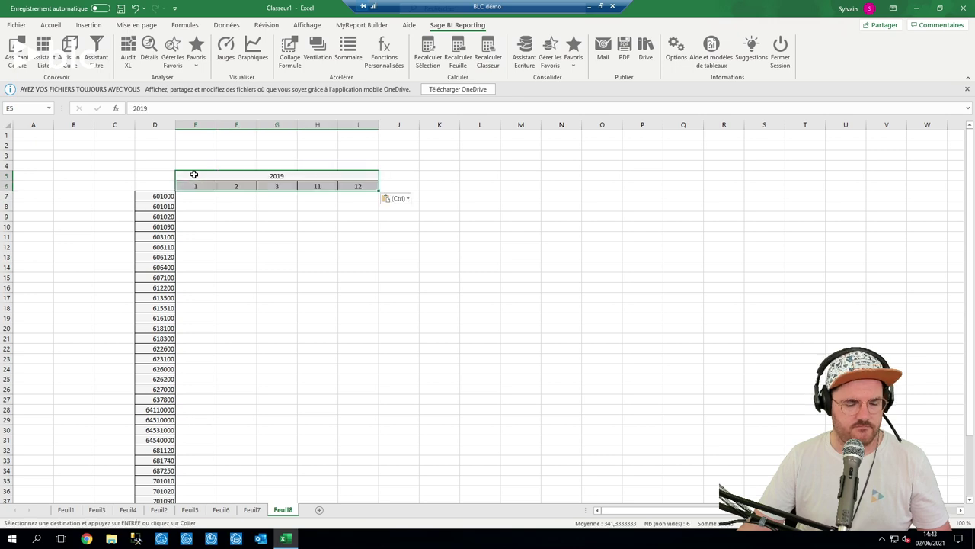
left_click(277, 227)
left_click(211, 198)
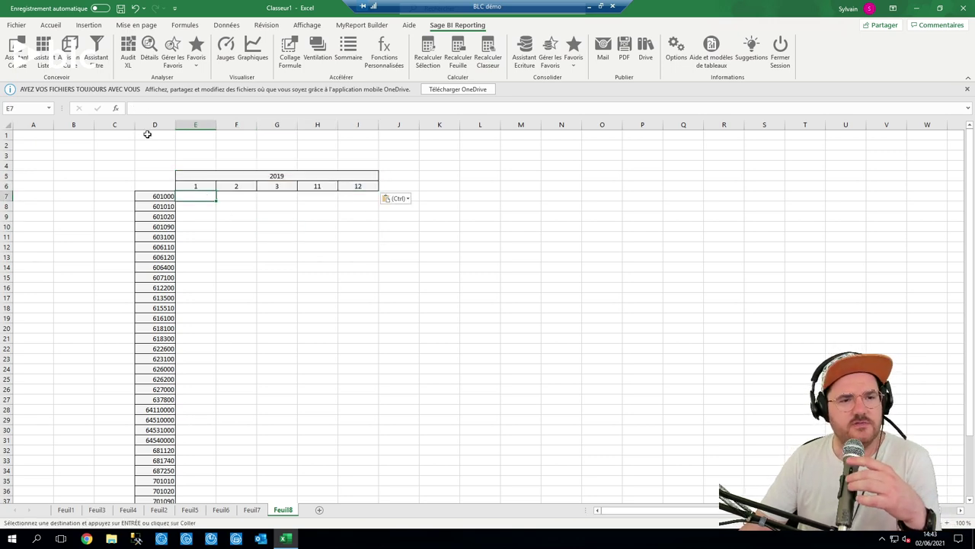
left_click(19, 54)
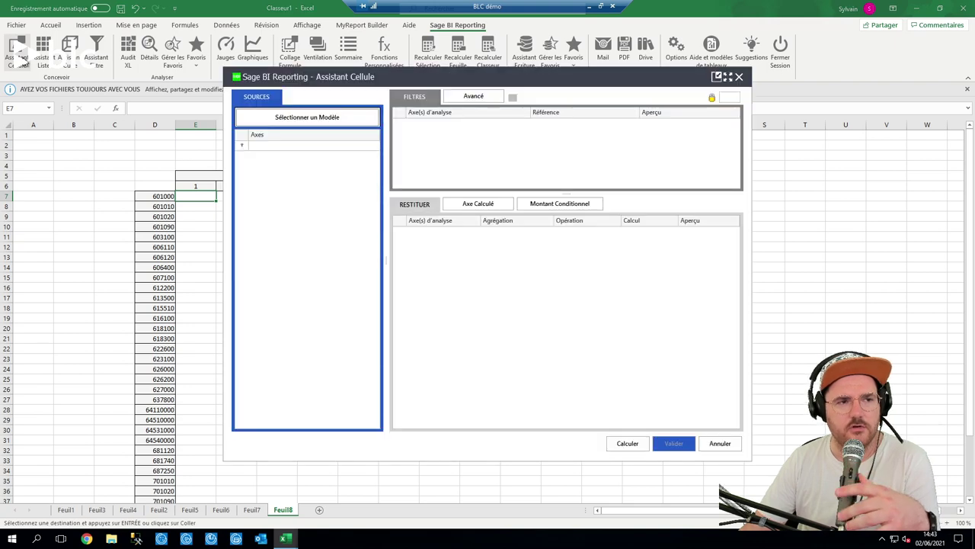
left_click(6, 186)
right_click(6, 186)
left_click(35, 271)
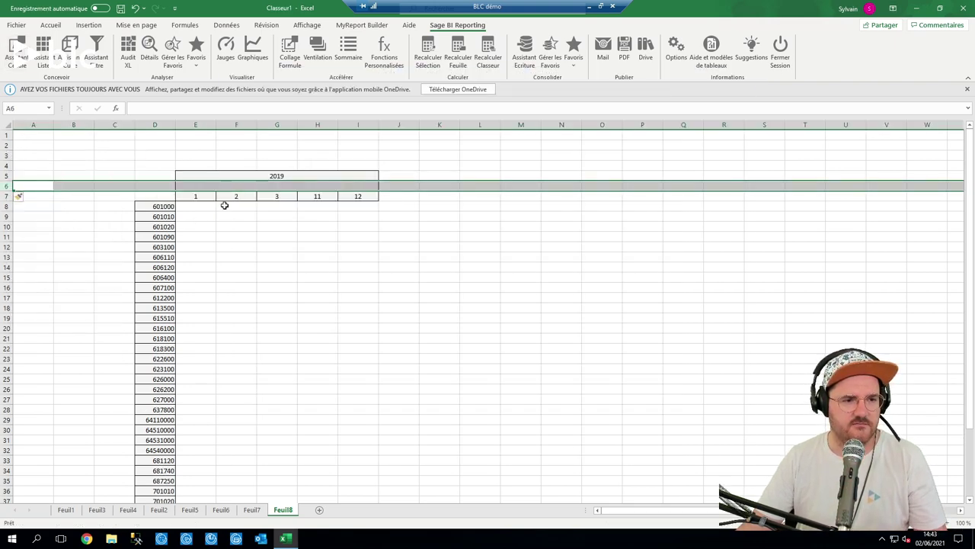
key("ctrl+z")
key("ctrl+c")
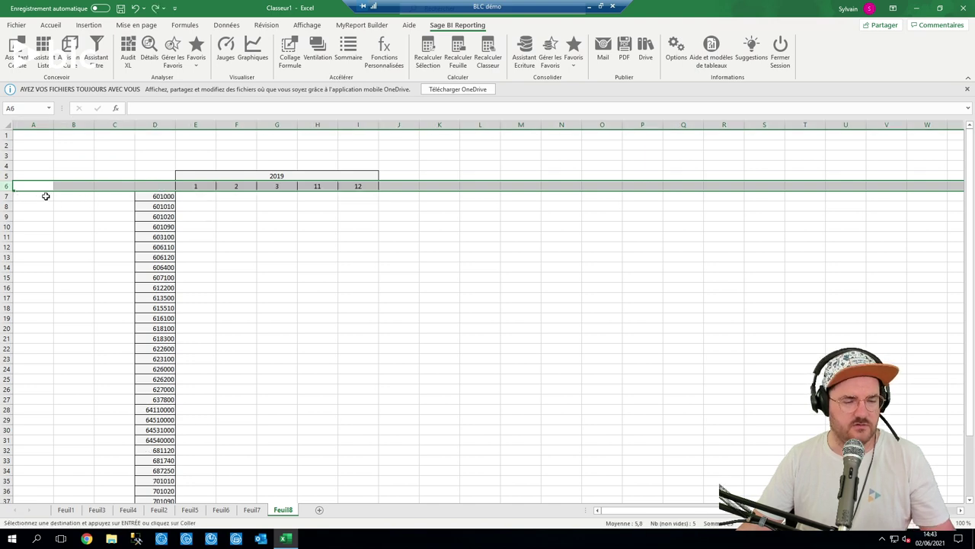
Insert an empty row between the month headers and the account codes, and label it Réalisé under month 1.
left_click(8, 195)
right_click(7, 195)
left_click(46, 273)
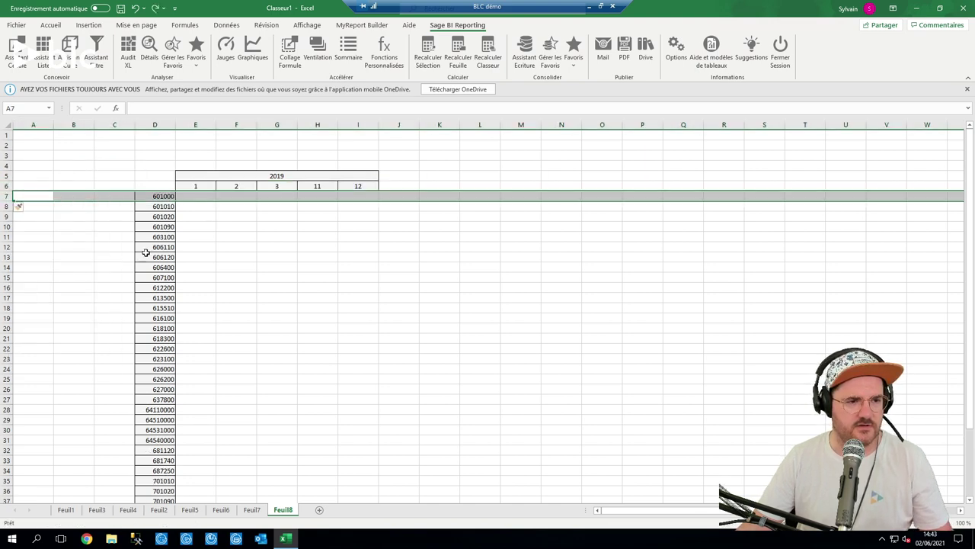
left_click(197, 197)
type("Ré")
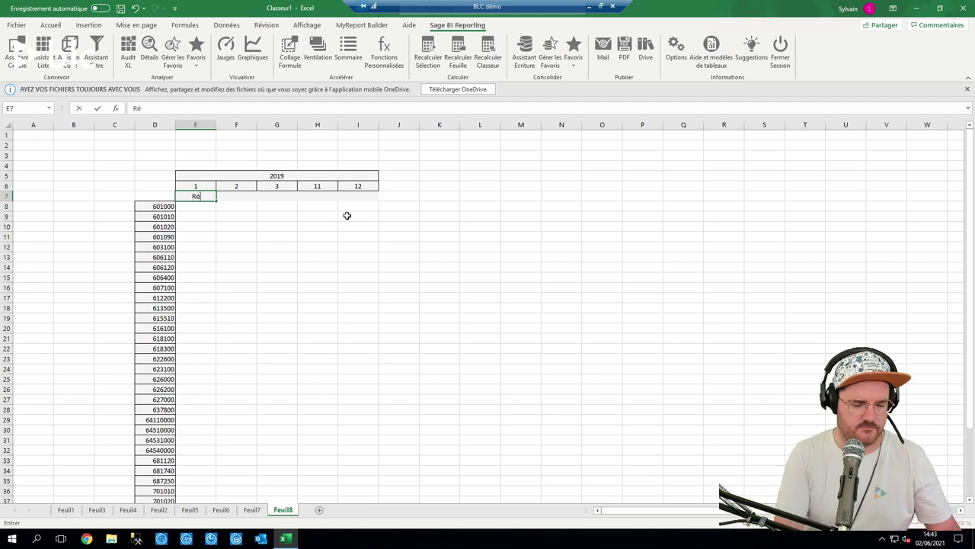
type("alisé")
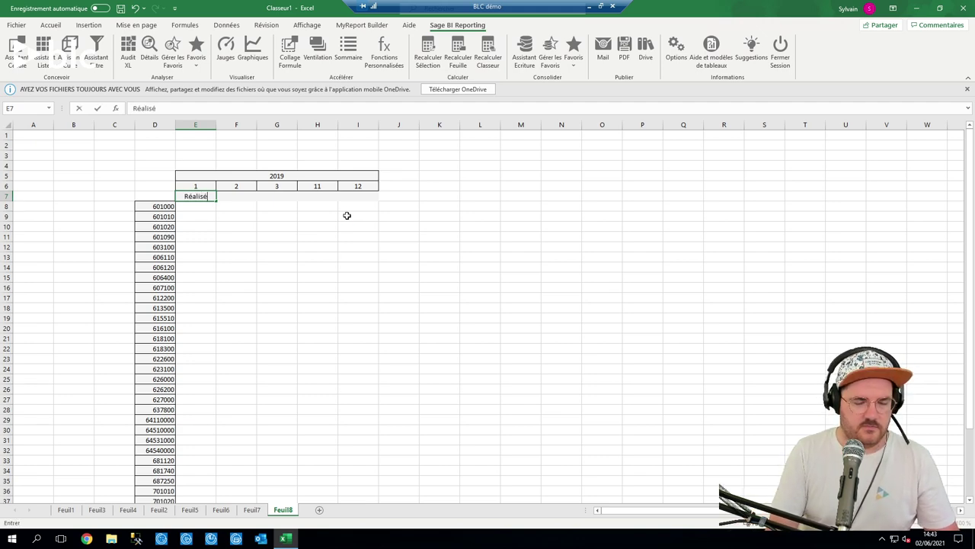
key("Return")
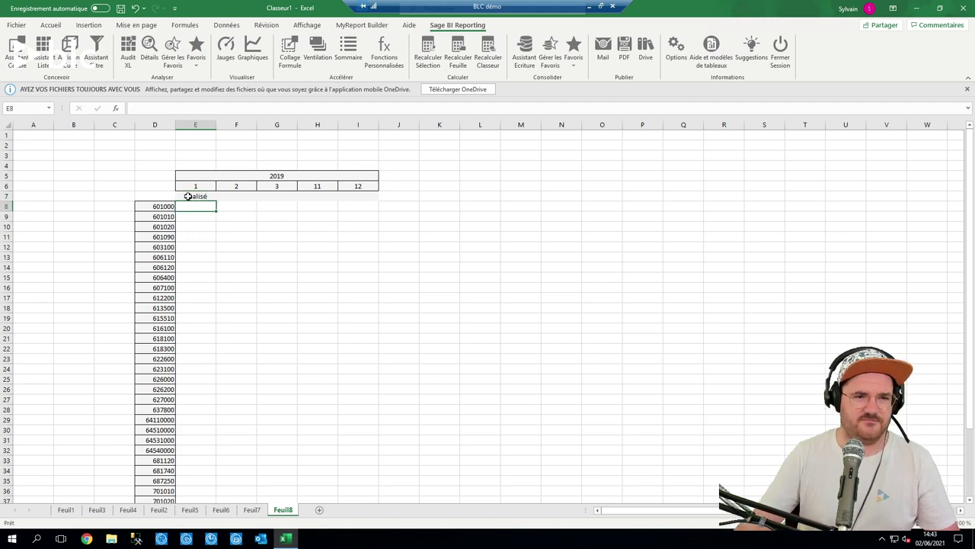
Insert a column before month 2 and enter 1 as its month and Budget as its label.
right_click(252, 123)
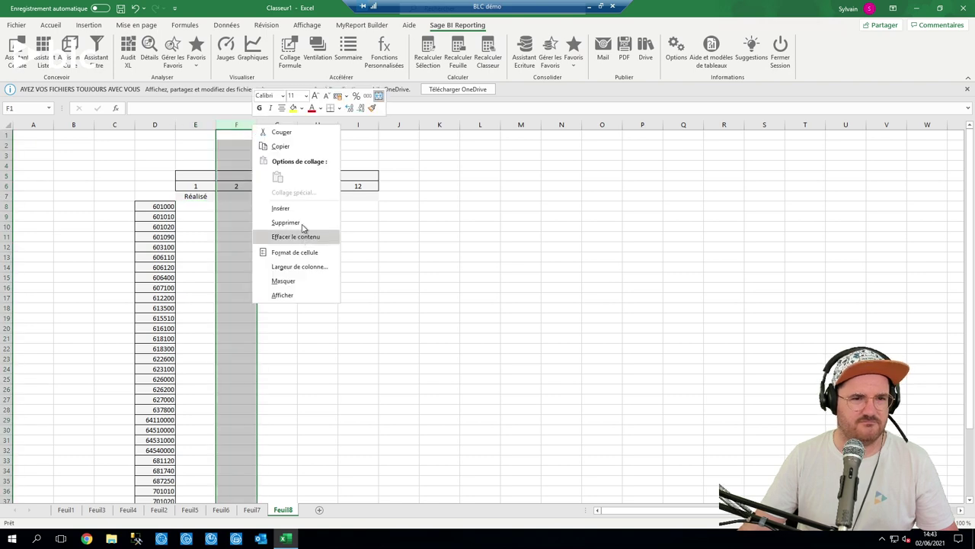
left_click(272, 207)
left_click(235, 190)
type("1")
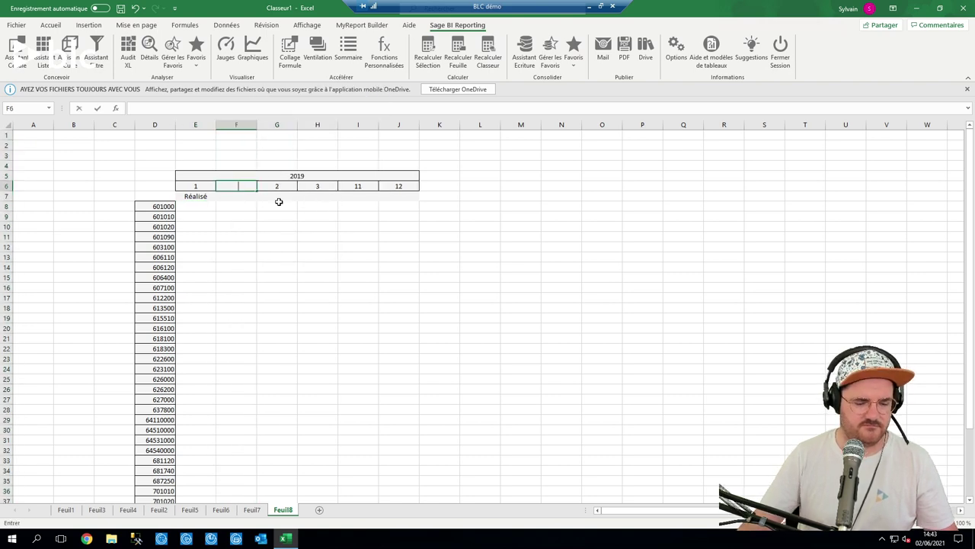
key("Return")
type("Budget")
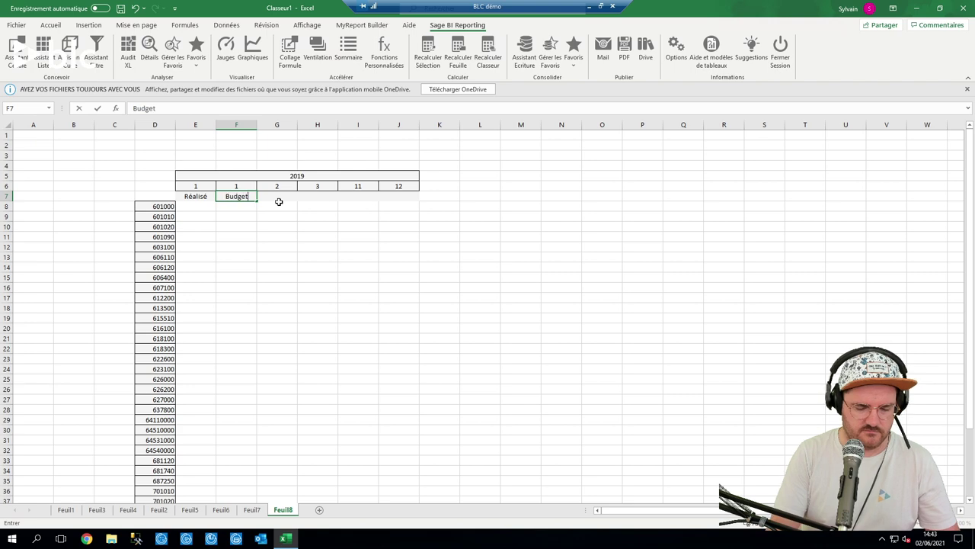
key("Return")
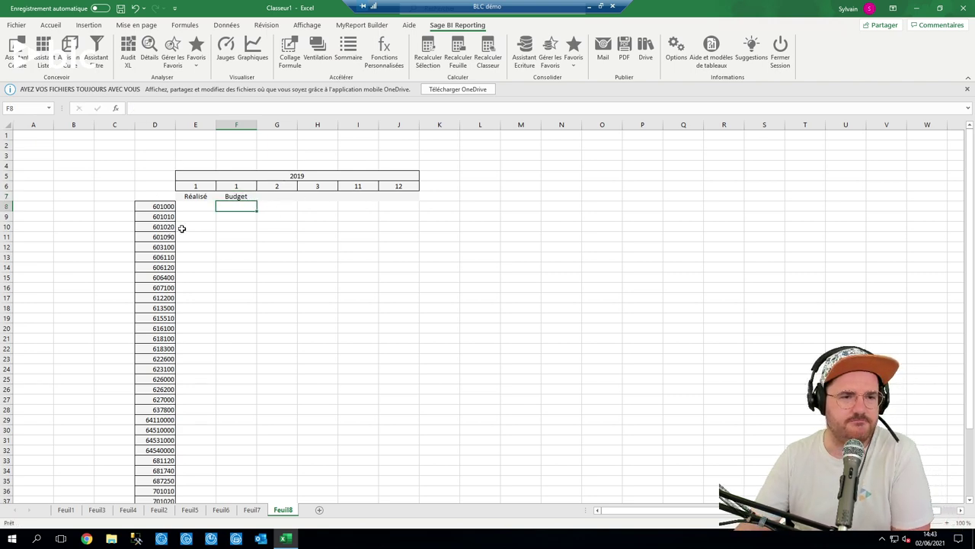
Open the Assistant Cellule for cell E8 and select the Ecritures Générales model of Sage 100cloud Comptabilité as the source.
left_click(195, 206)
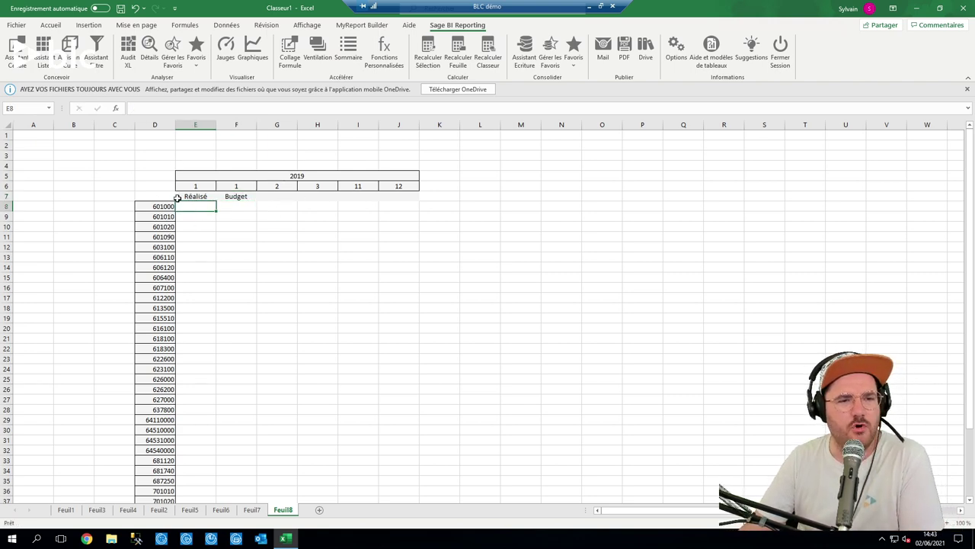
left_click(22, 55)
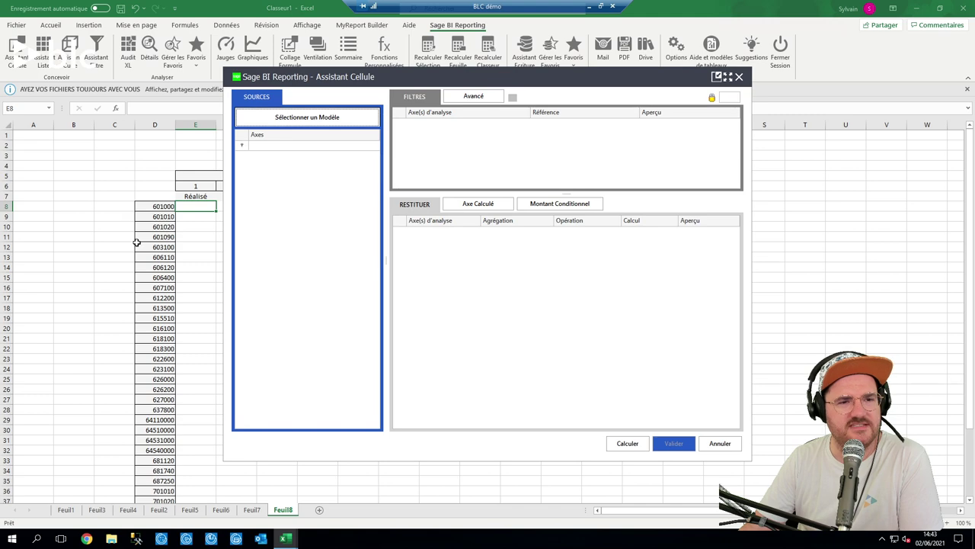
left_click(305, 118)
left_click(541, 189)
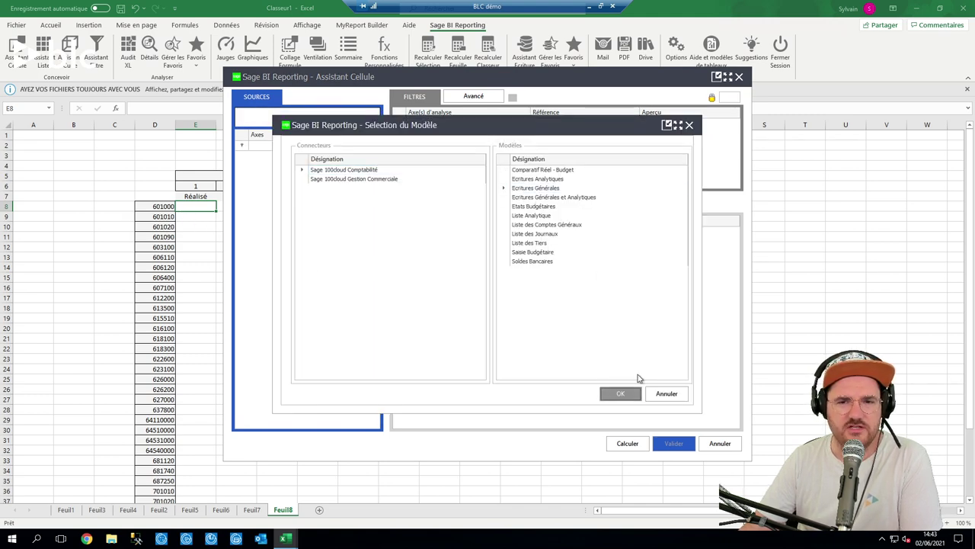
left_click(623, 392)
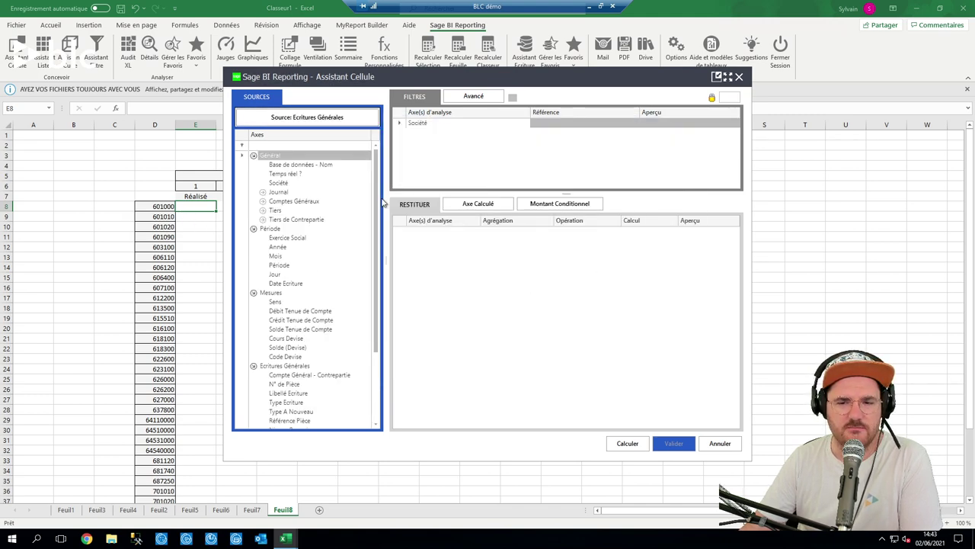
Add a filter on Compte Général - Code that refers to the first account code, $D8.
left_click(263, 201)
left_click(272, 211)
left_click_drag(316, 220, 437, 137)
left_click(151, 206)
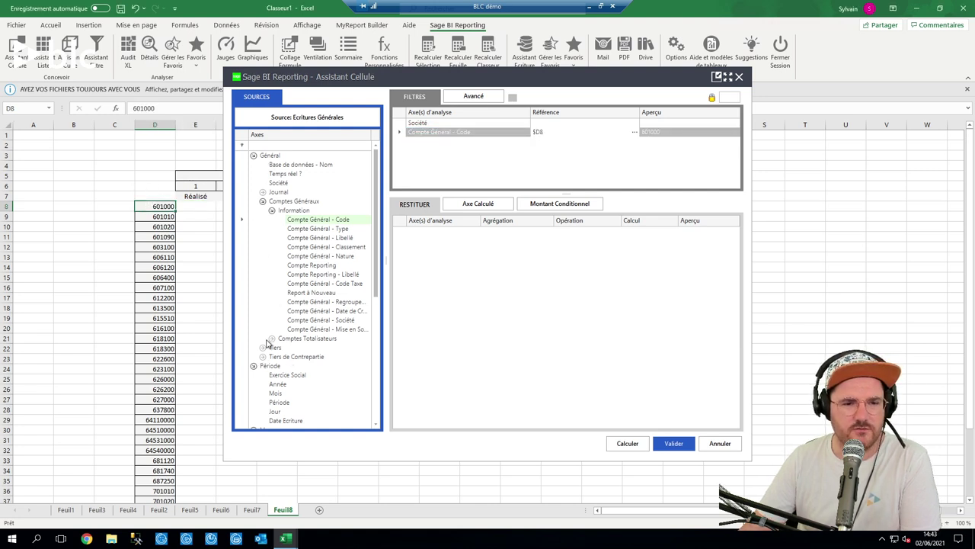
Filter Année on 2019 and add a Mois filter that refers to the month header E$6.
left_click_drag(277, 383, 548, 157)
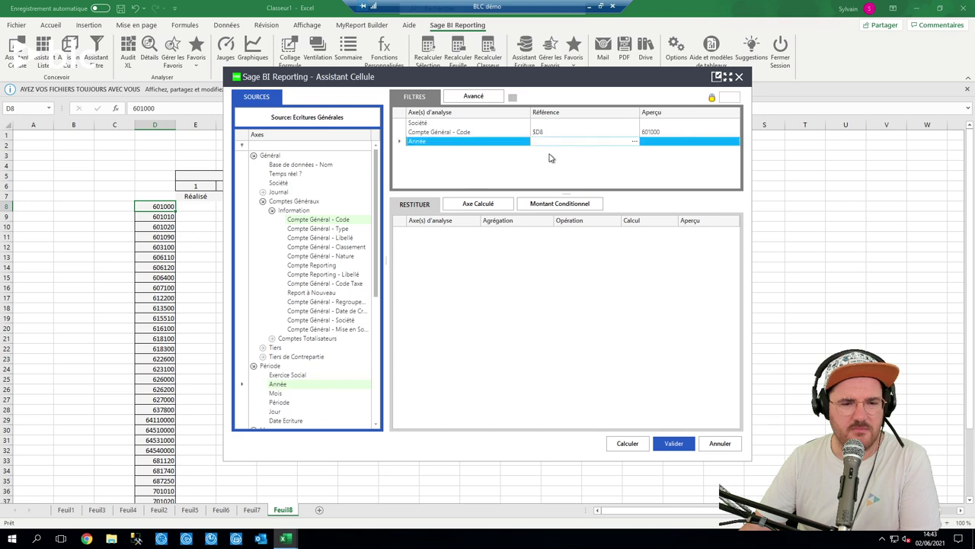
left_click(634, 142)
left_click(333, 169)
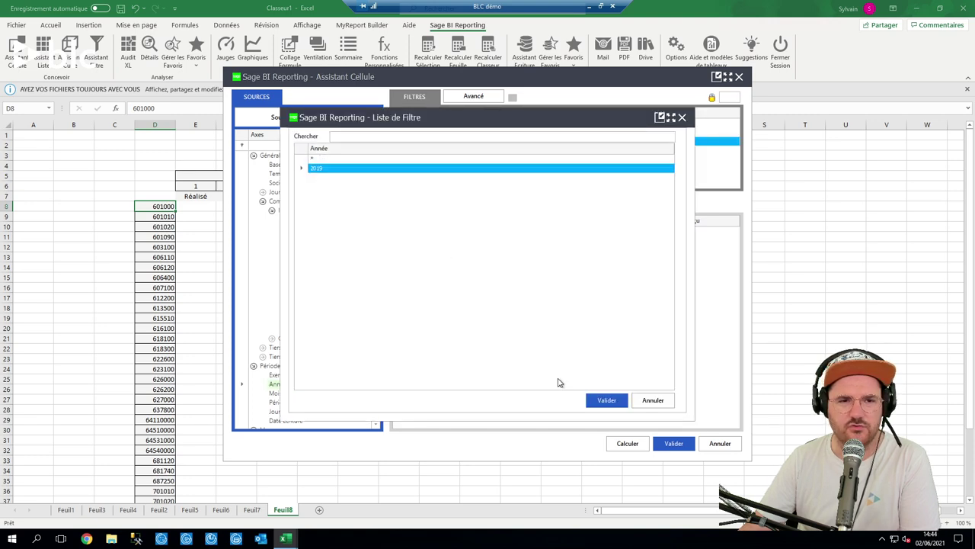
left_click(607, 400)
left_click(279, 395)
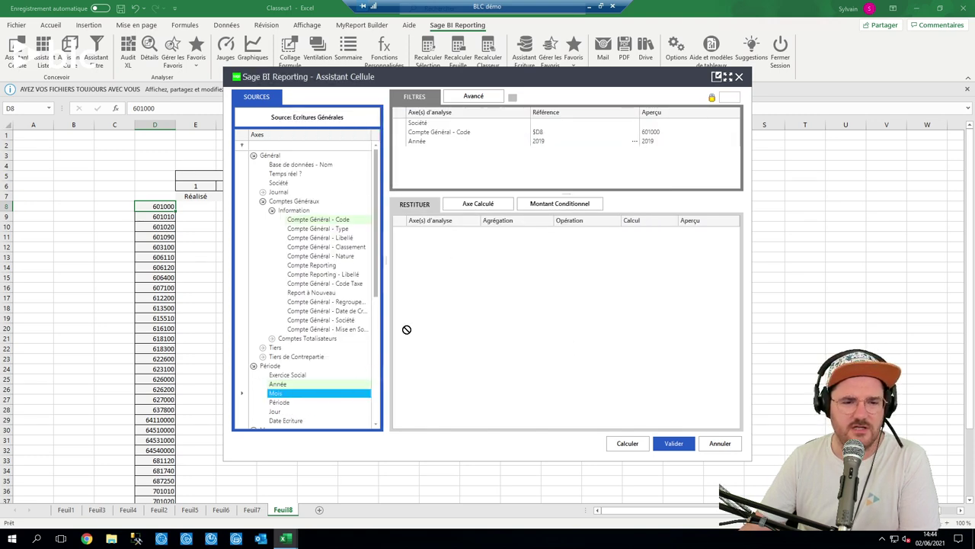
left_click_drag(478, 174, 530, 156)
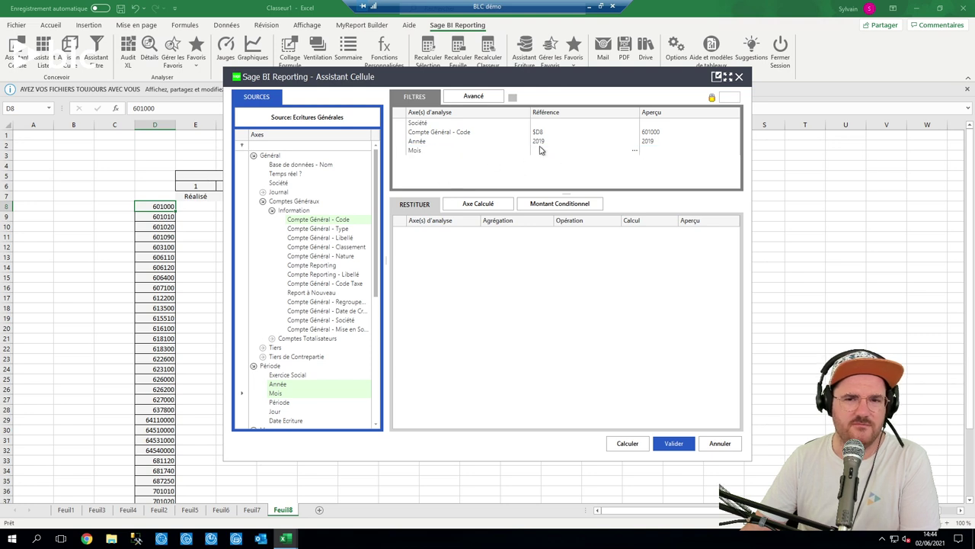
left_click(195, 186)
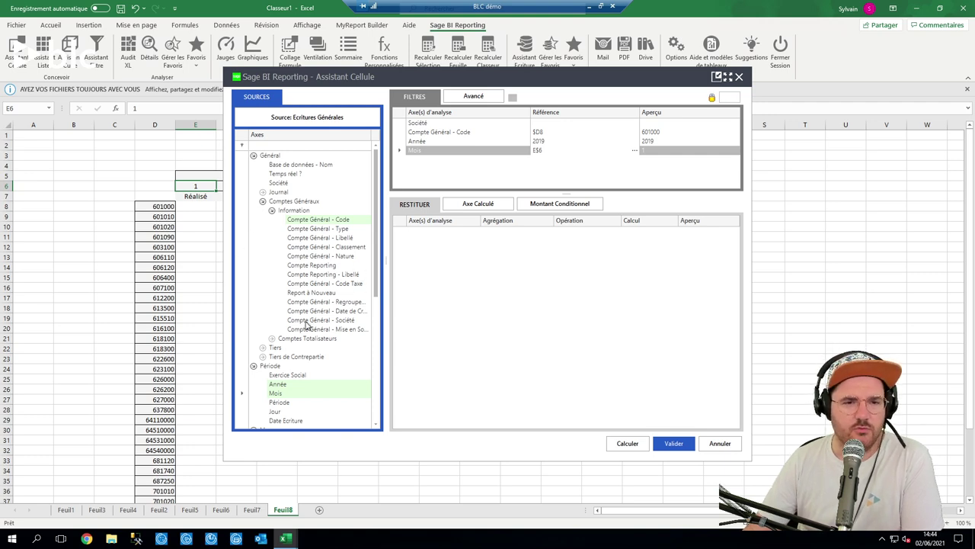
Set Solde Tenue de Compte as the measure to return and insert the resulting formula in E8.
scroll(321, 329, "down", 4)
left_click_drag(376, 236, 361, 370)
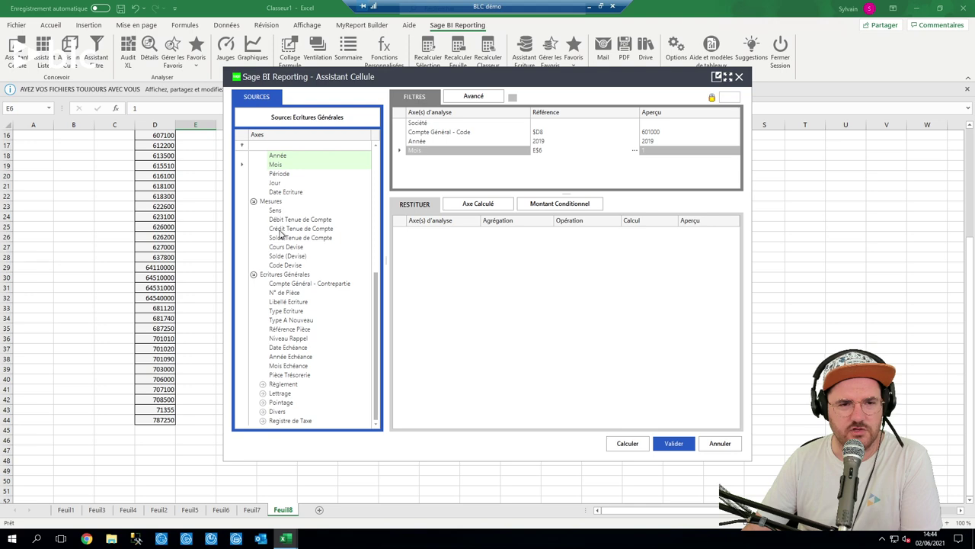
left_click_drag(281, 236, 454, 263)
left_click(674, 443)
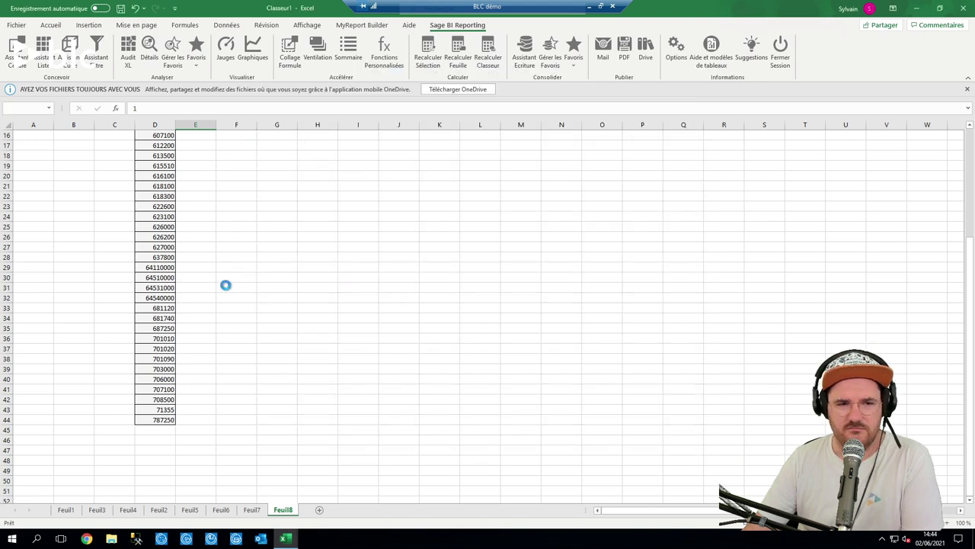
scroll(226, 285, "up", 5)
left_click(235, 227)
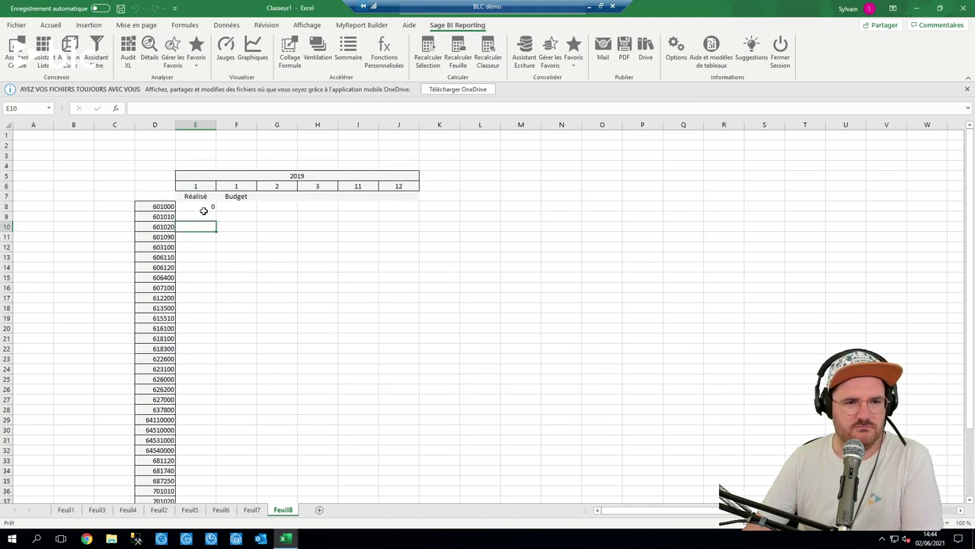
left_click(239, 206)
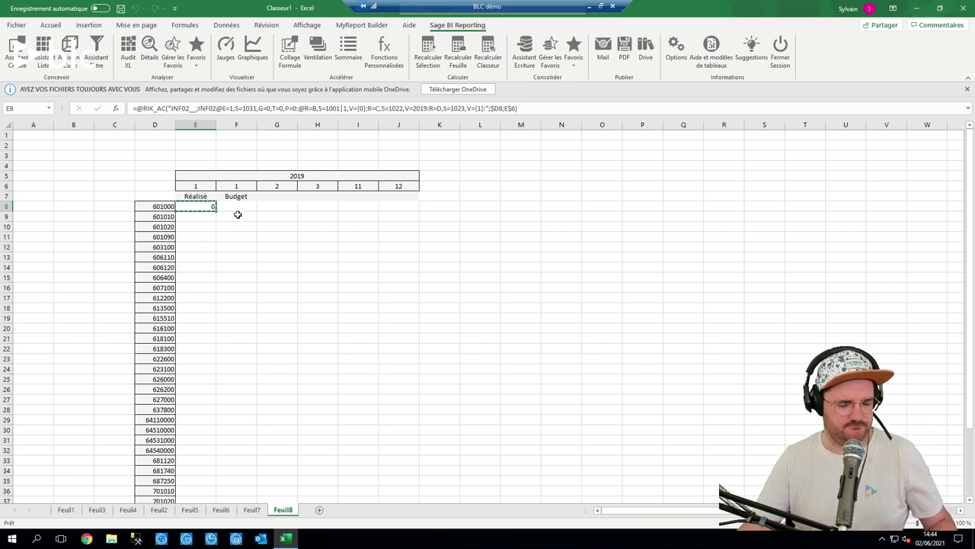
left_click_drag(221, 212, 188, 481)
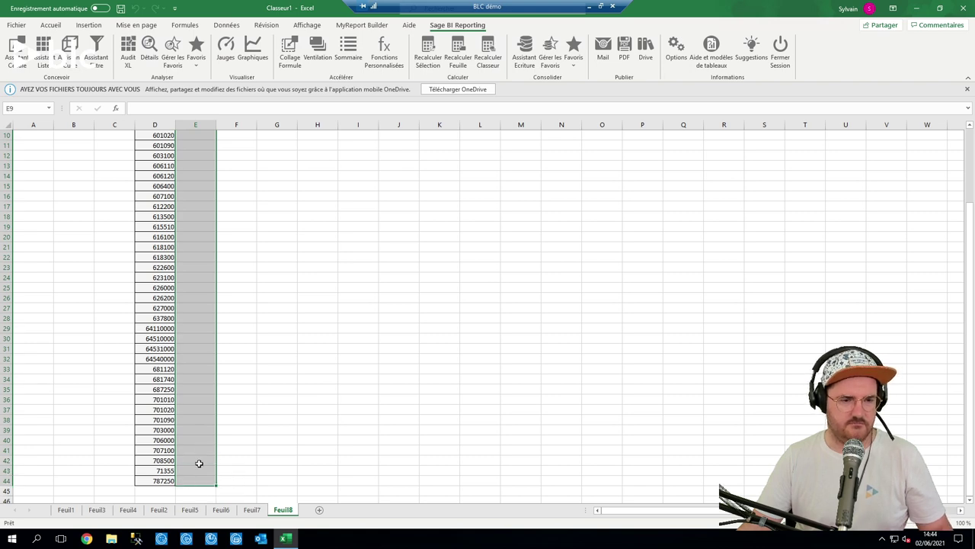
scroll(210, 302, "up", 3)
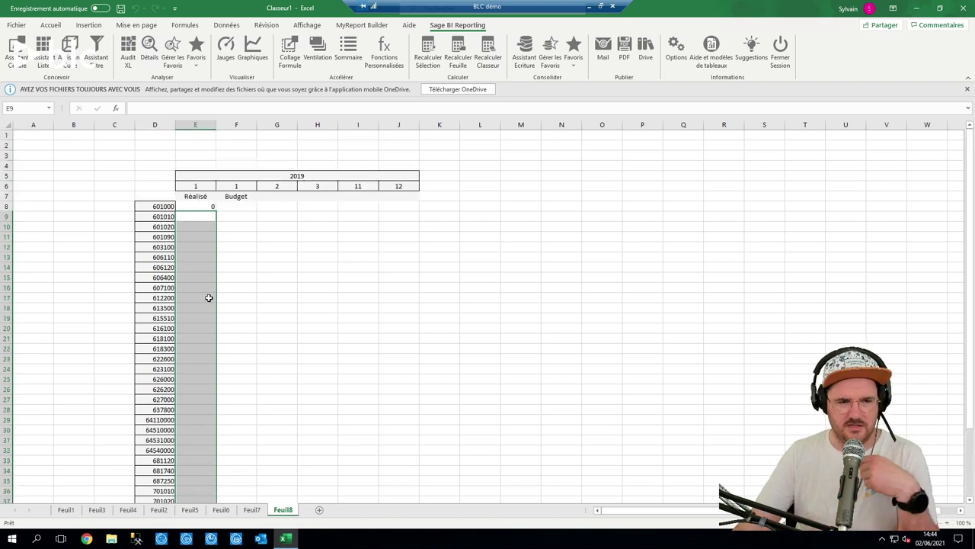
Copy the E8 Réalisé formula down to all the other account rows, E9 to E44.
left_click(198, 204)
key("ctrl+c")
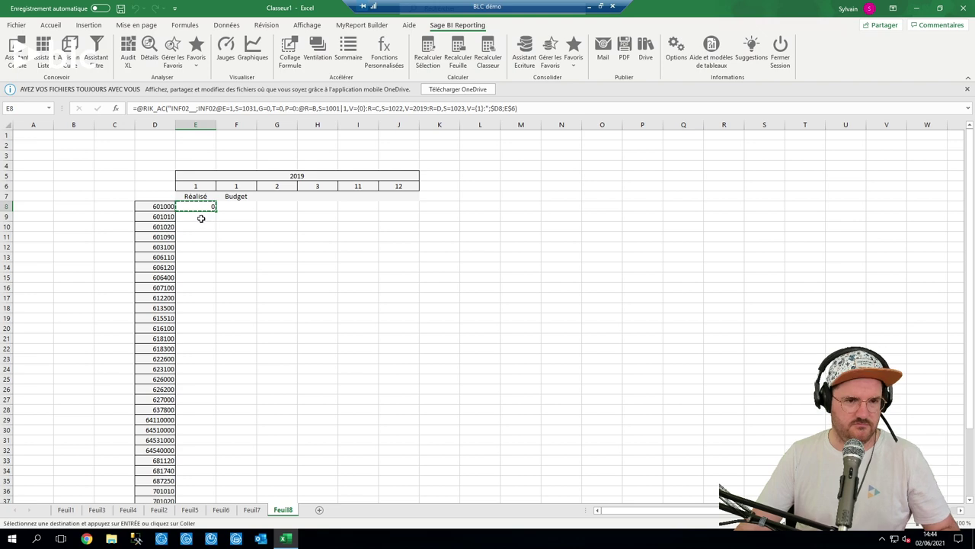
left_click_drag(201, 219, 181, 478)
key("ctrl+v")
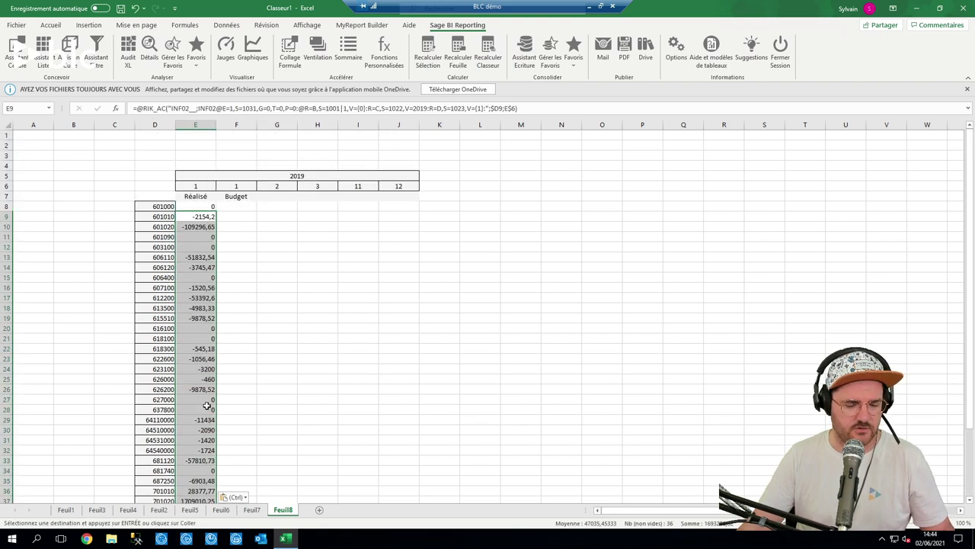
left_click(243, 307)
left_click(243, 237)
key("Escape")
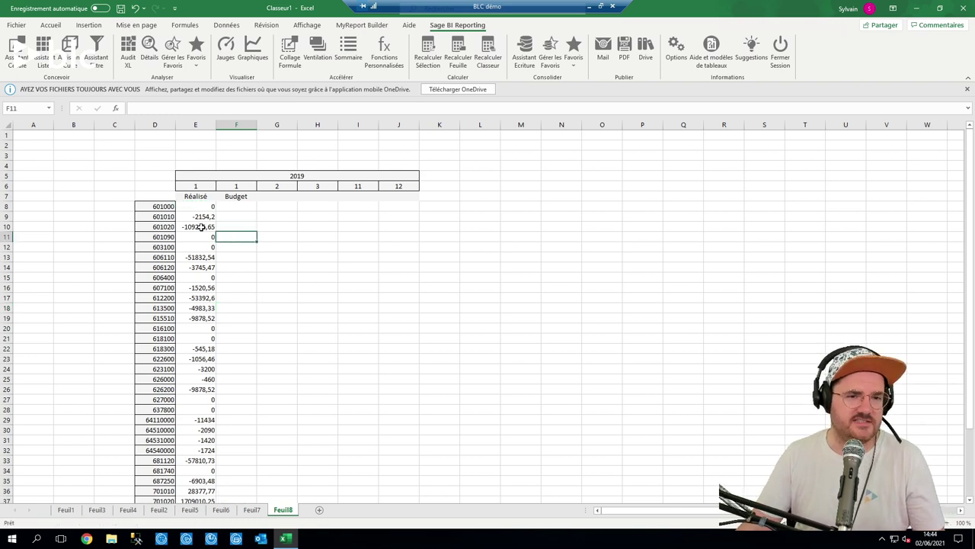
Copy the Réalisé formulas of month 1 into the month 2 and month 3 columns, starting at G8 and H8.
left_click_drag(204, 206, 200, 480)
key("ctrl+c")
scroll(200, 479, "up", 3)
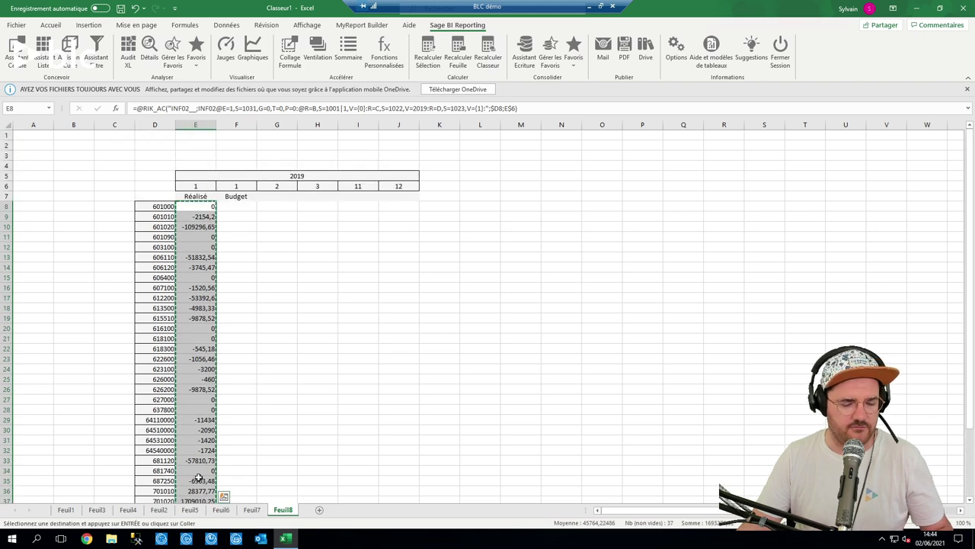
left_click(273, 206)
key("ctrl+v")
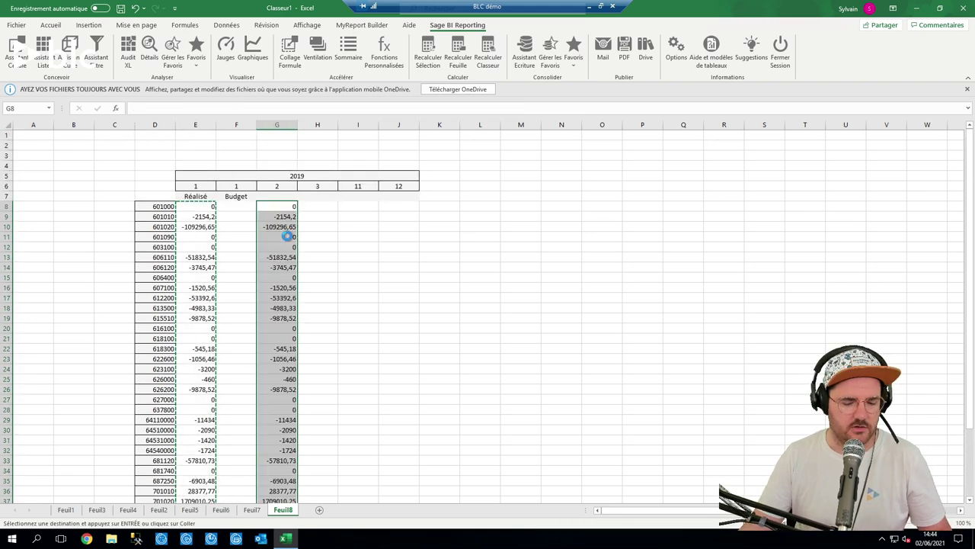
left_click(352, 243)
left_click(325, 212)
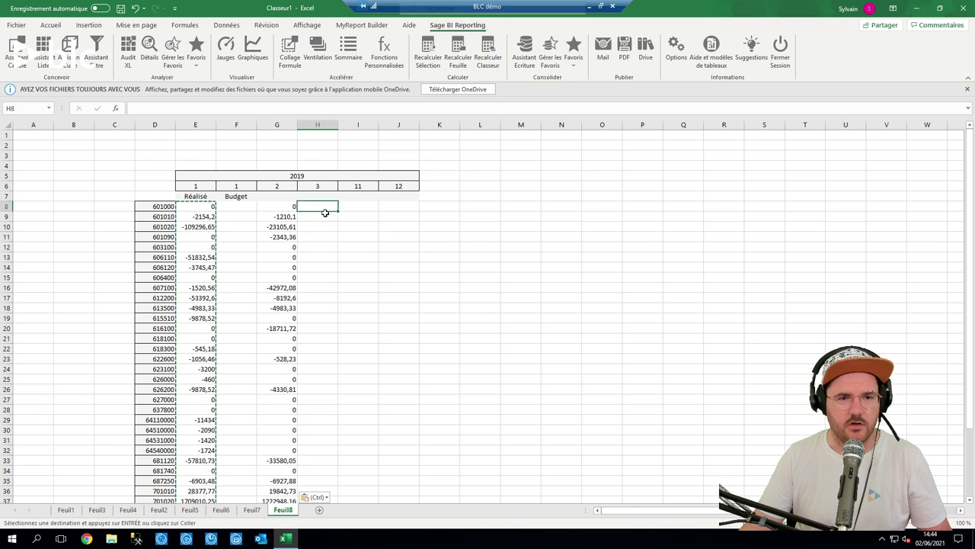
key("ctrl+v")
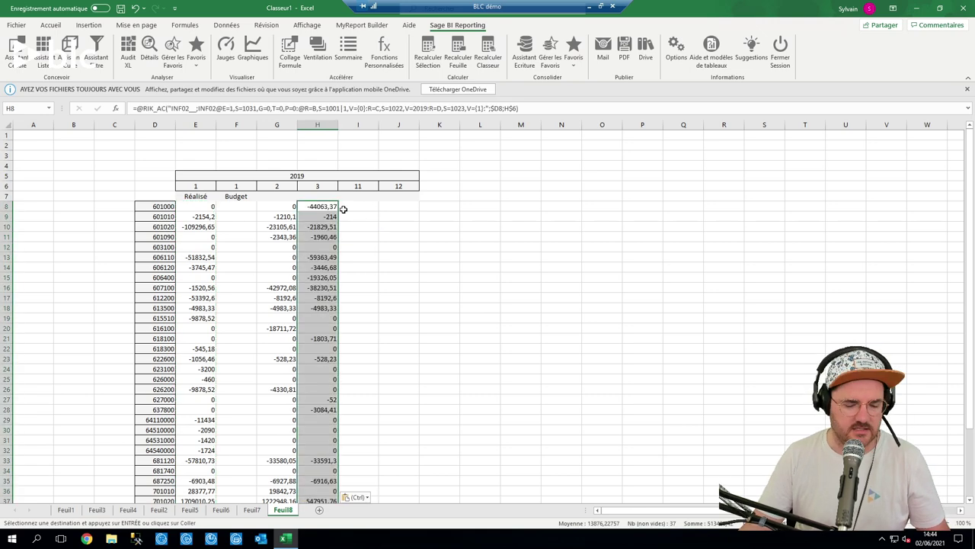
Paste the same formulas into the month 11 and month 12 columns, starting at I8 and J8.
left_click(352, 207)
key("ctrl+v")
left_click(398, 206)
key("ctrl+v")
left_click(313, 276)
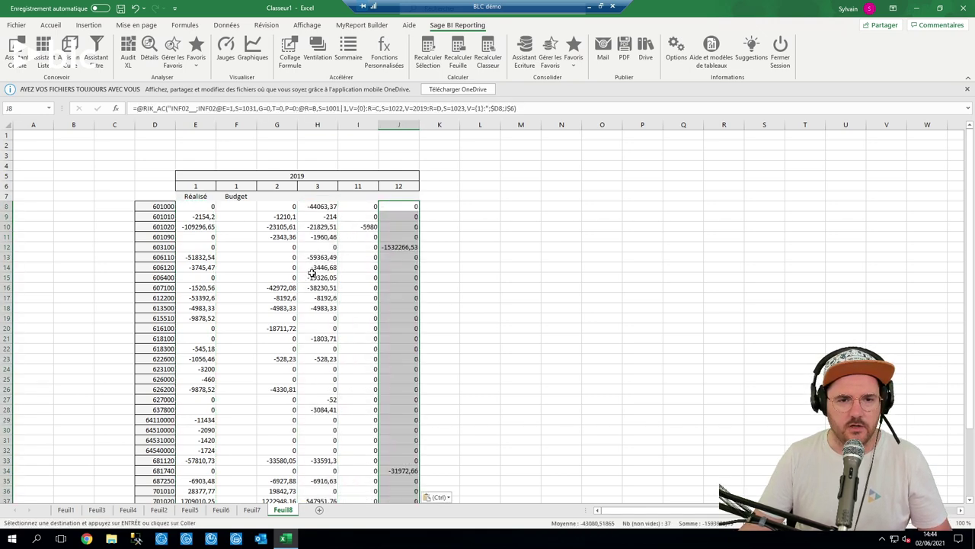
left_click(232, 246)
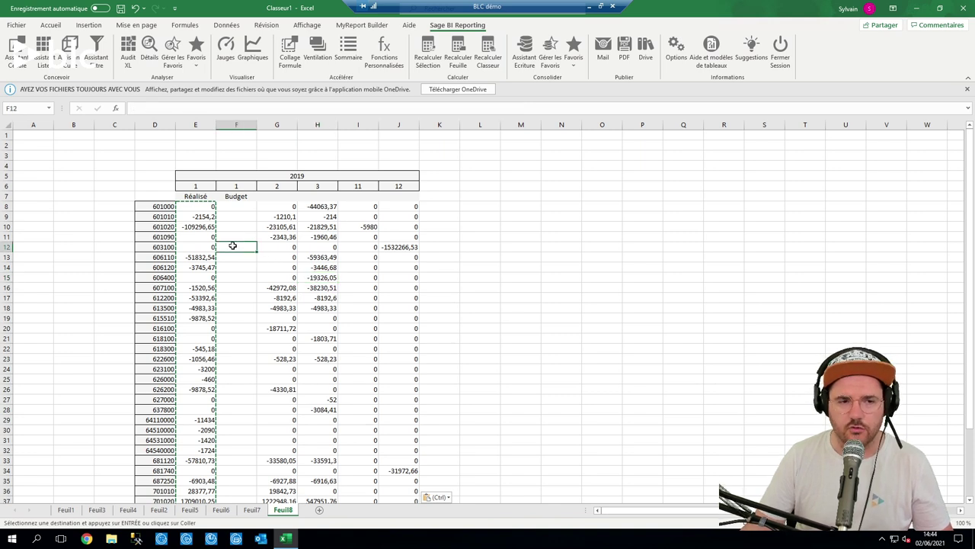
key("Escape")
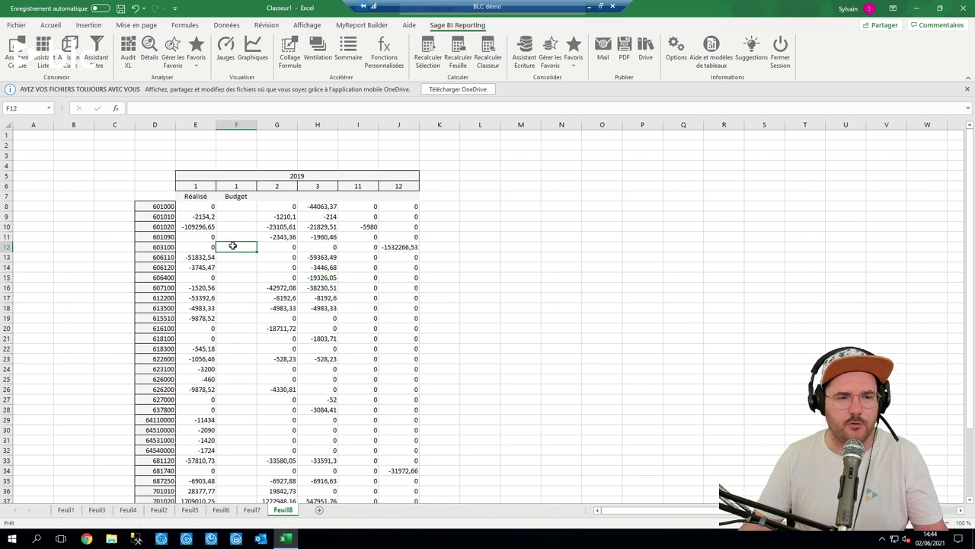
Open the Assistant Cellule for the Budget cell F8 and select the Saisie Budgétaire model as the source.
left_click(205, 208)
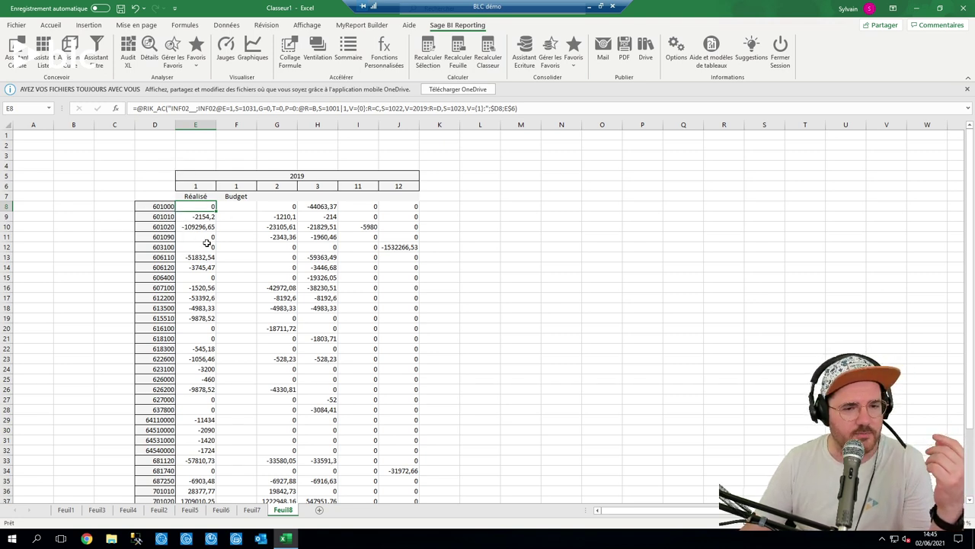
left_click(238, 206)
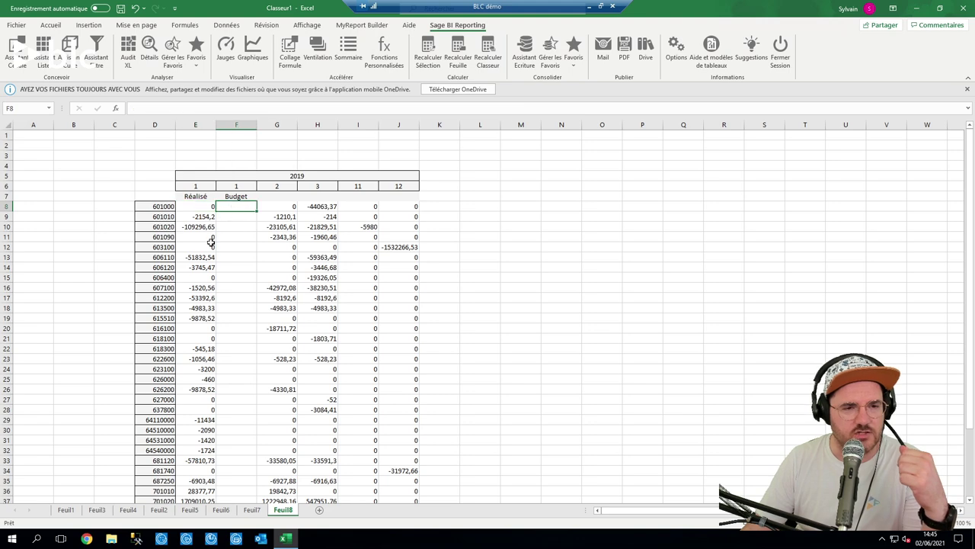
left_click(17, 65)
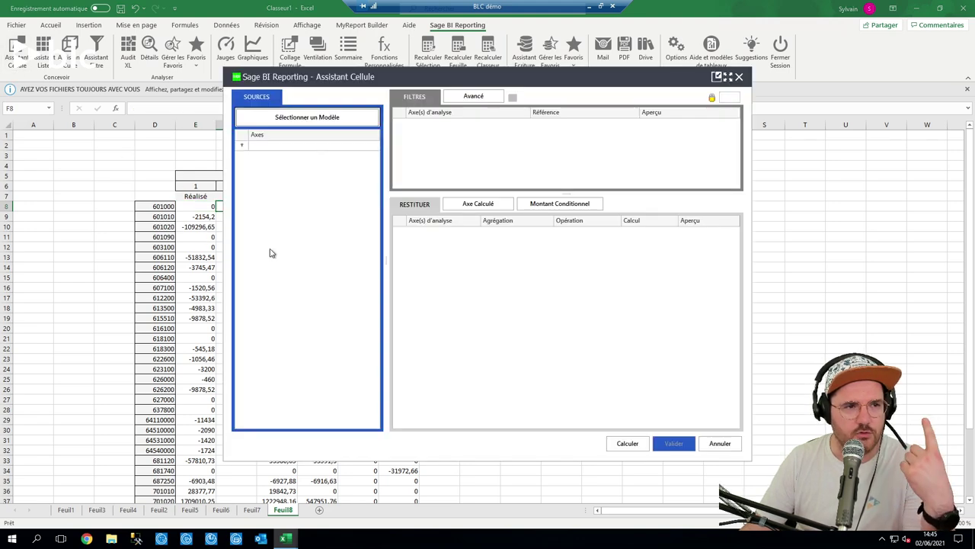
left_click(321, 115)
left_click(549, 188)
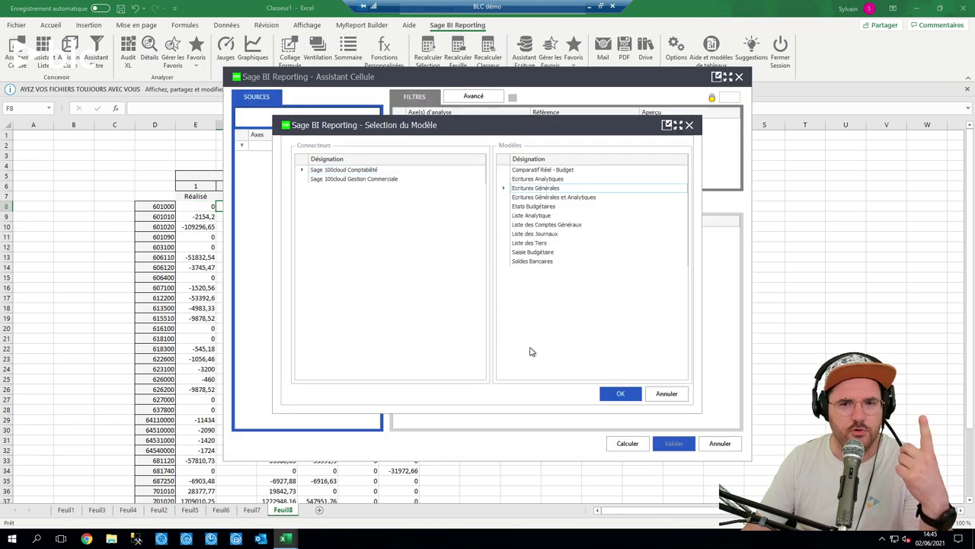
left_click(549, 252)
left_click(620, 393)
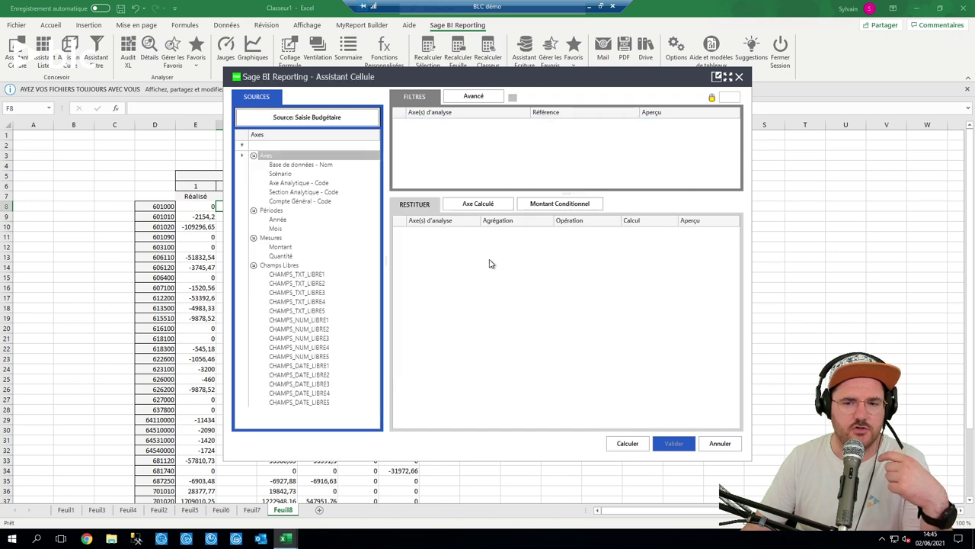
Return the sum of Montant and filter Compte Général - Code with a reference to $D8.
double_click(283, 247)
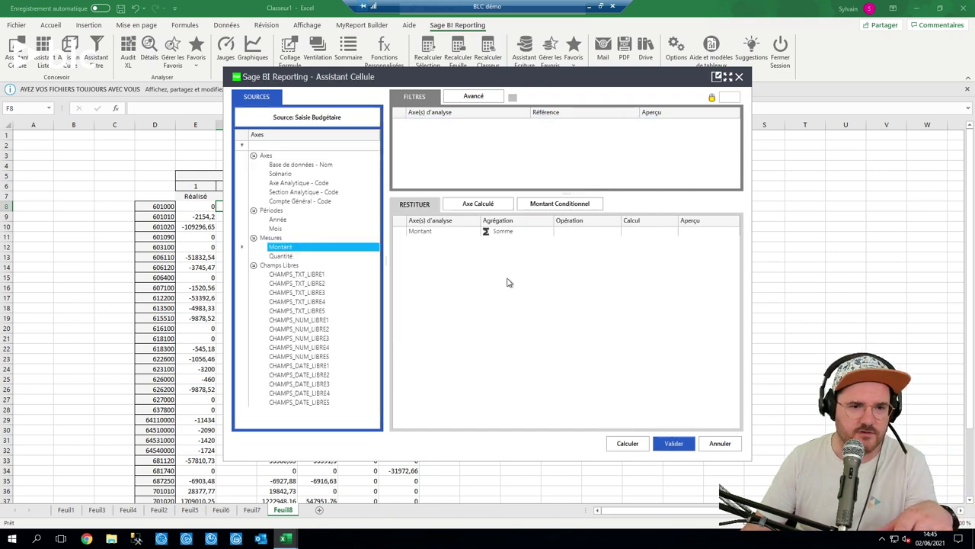
left_click_drag(278, 202, 496, 148)
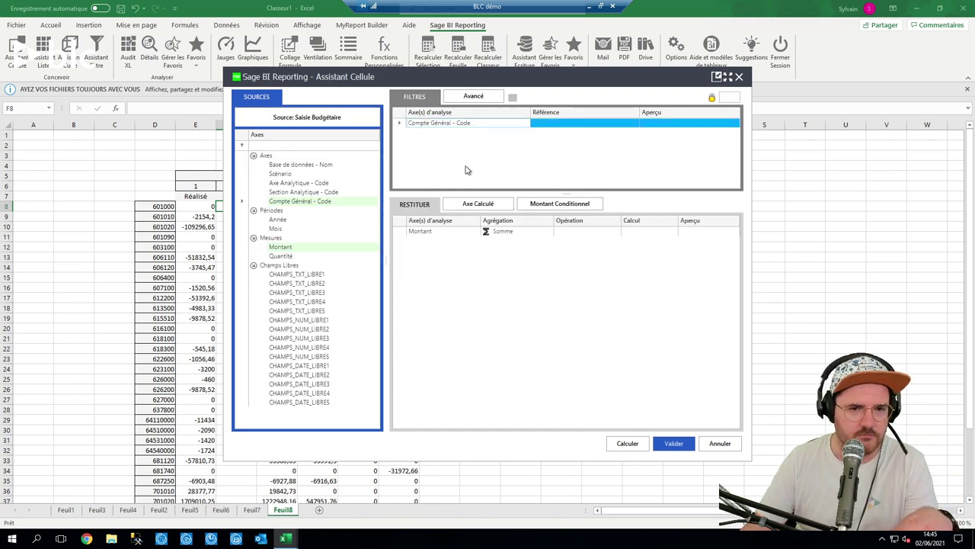
left_click(152, 209)
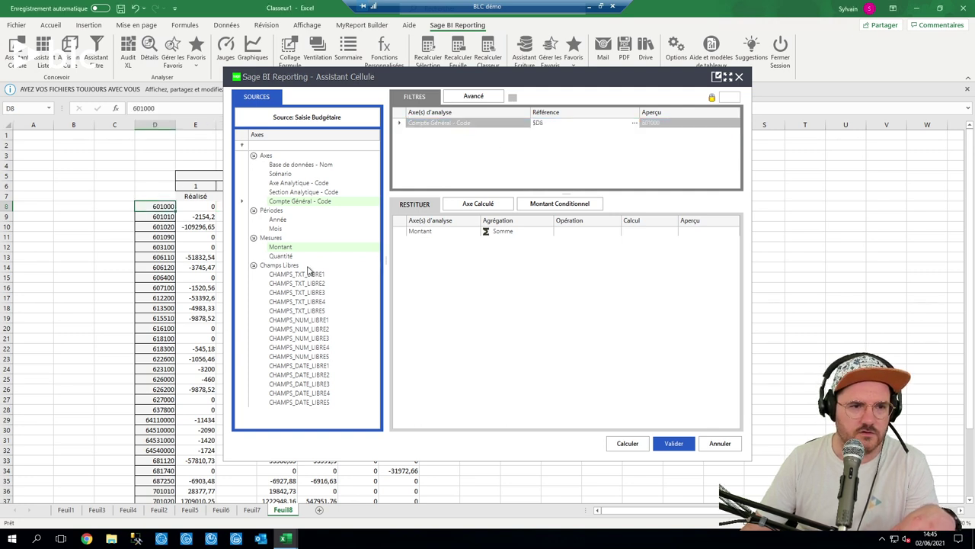
Filter Année on 2021 and add a Mois filter that refers to the month header in cell E6.
left_click_drag(281, 221, 597, 144)
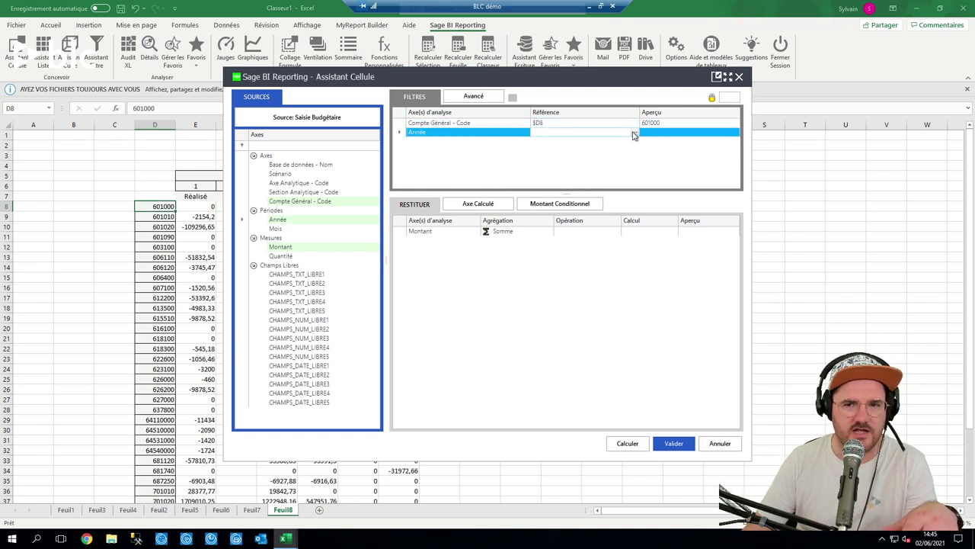
left_click(634, 132)
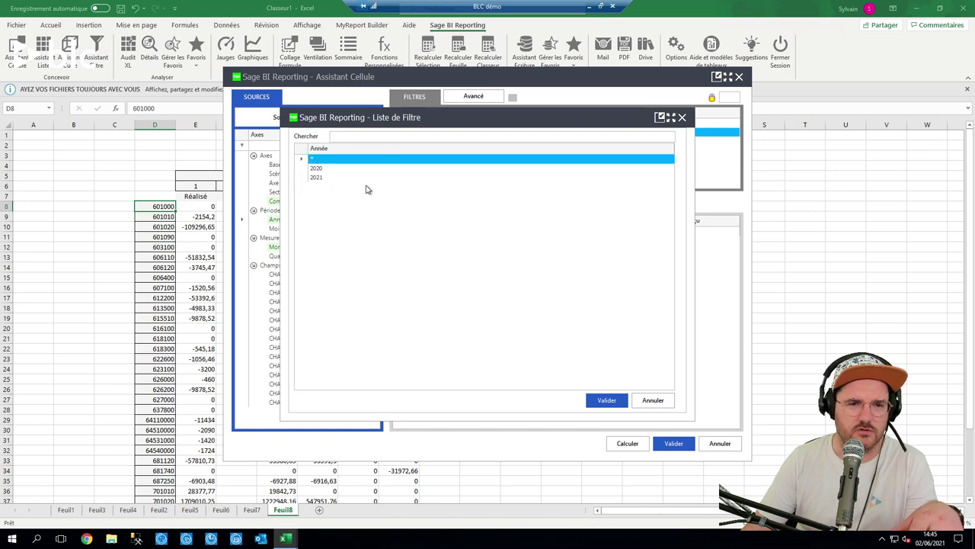
left_click(322, 178)
left_click(602, 401)
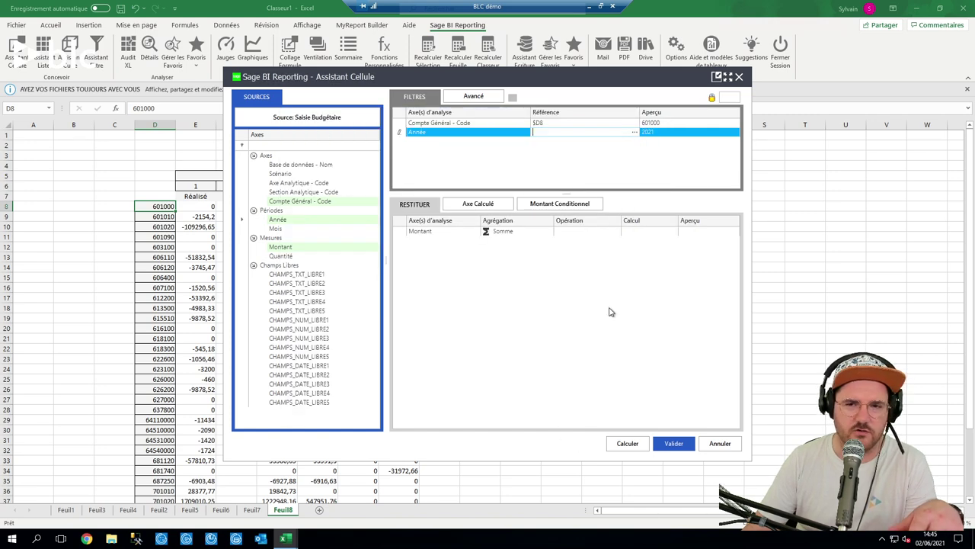
left_click(408, 154)
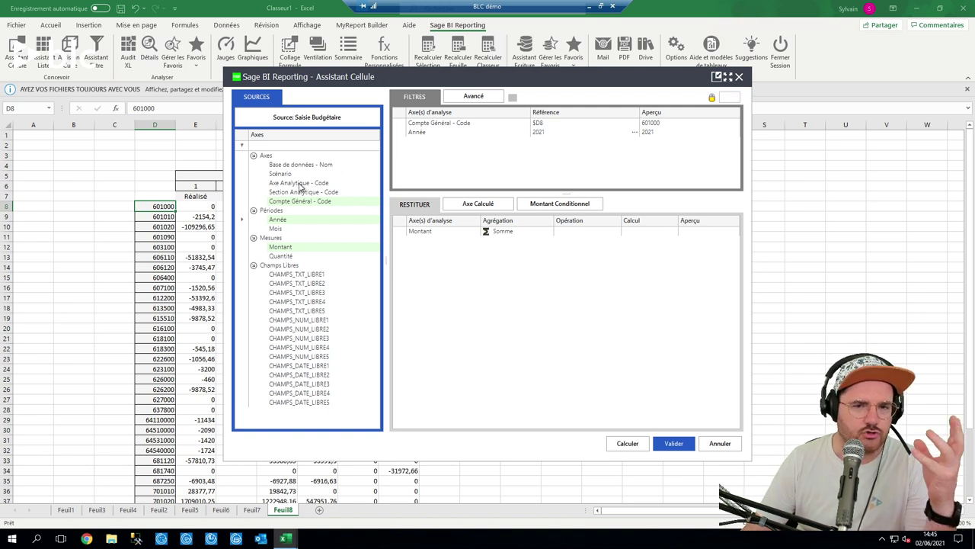
left_click_drag(272, 230, 461, 166)
left_click(199, 184)
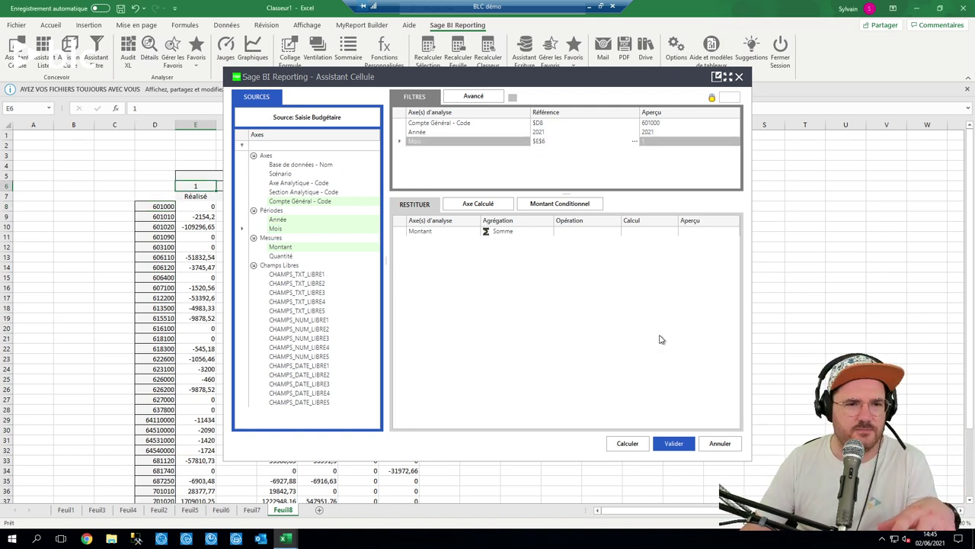
Validate the Budget cell formula and copy it from F8 down the Budget column alongside the account codes.
left_click(674, 445)
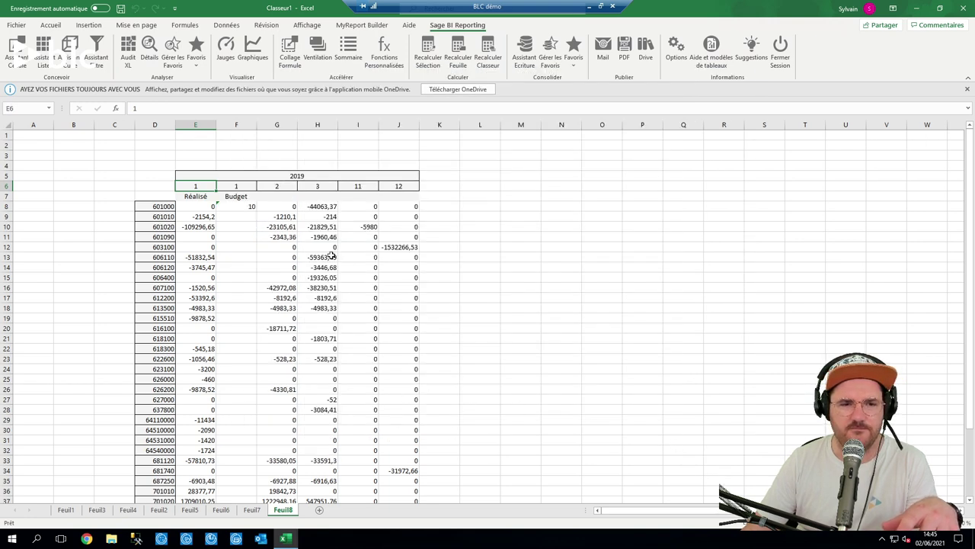
left_click(245, 246)
left_click(242, 208)
key("ctrl+c")
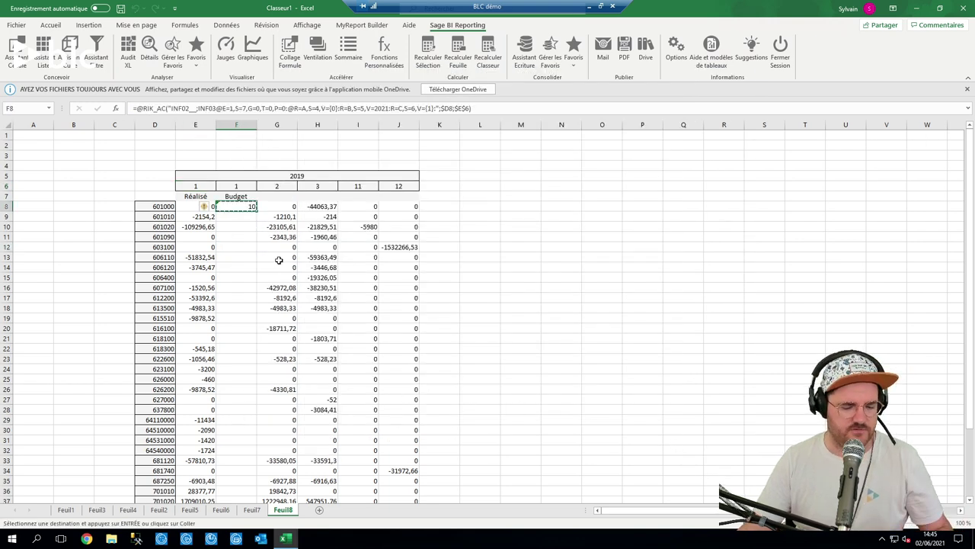
left_click_drag(252, 216, 233, 477)
key("ctrl+v")
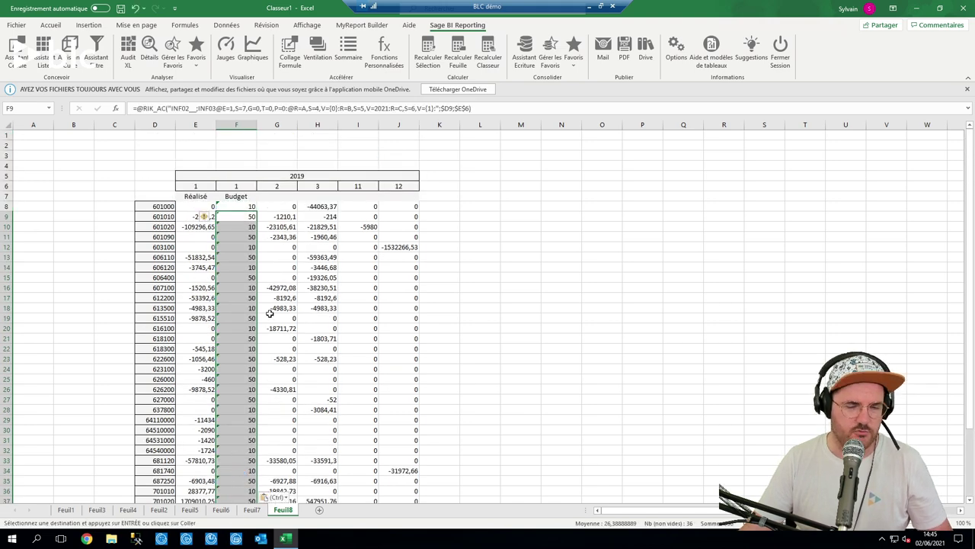
Insert a blank column before month 2 and enter T as its header in G6.
left_click(277, 247)
left_click(277, 124)
right_click(282, 125)
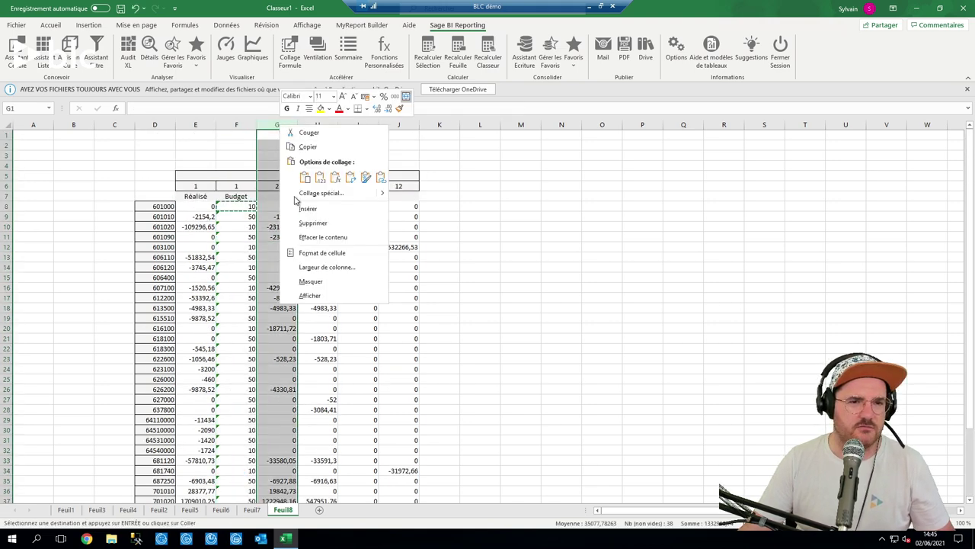
left_click(298, 209)
left_click(272, 186)
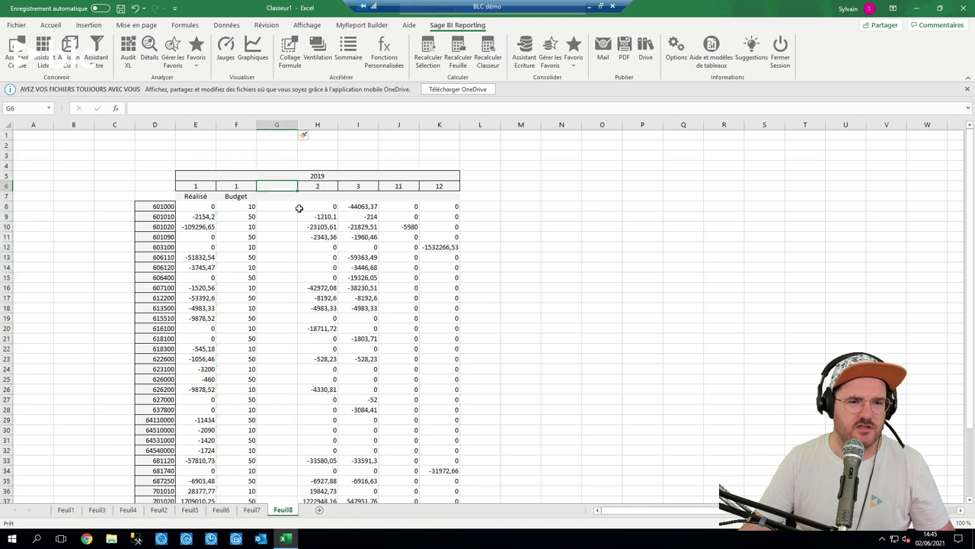
type("T")
key("Return")
key("Return")
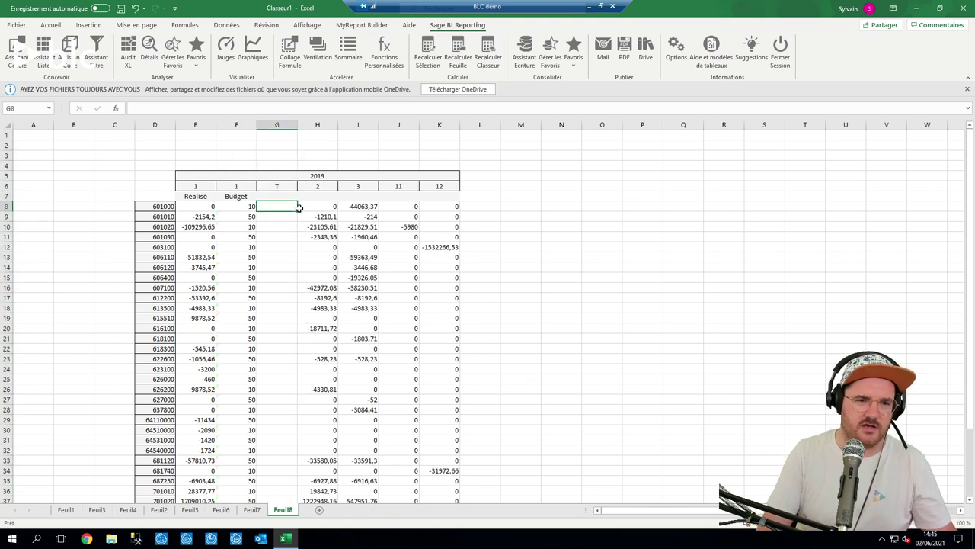
Enter the variance formula =E8-F8 in G8 and fill it down the T column for all accounts.
type("=")
key("Left")
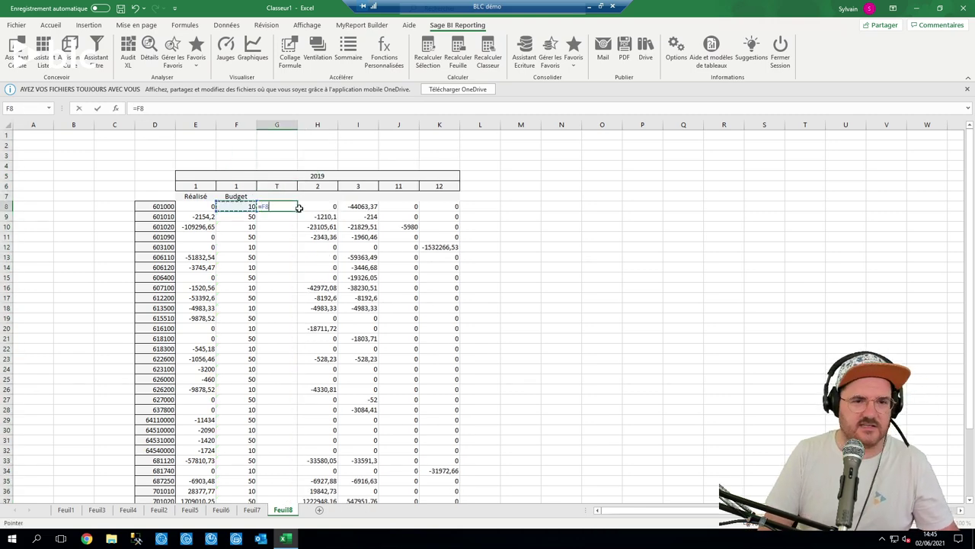
key("Left")
type("-")
key("Left")
key("Return")
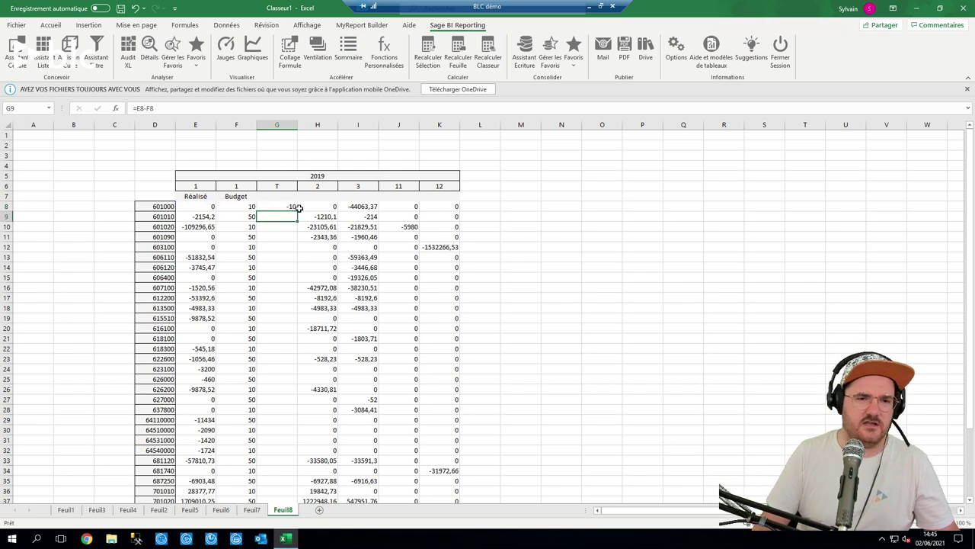
left_click(292, 206)
double_click(297, 211)
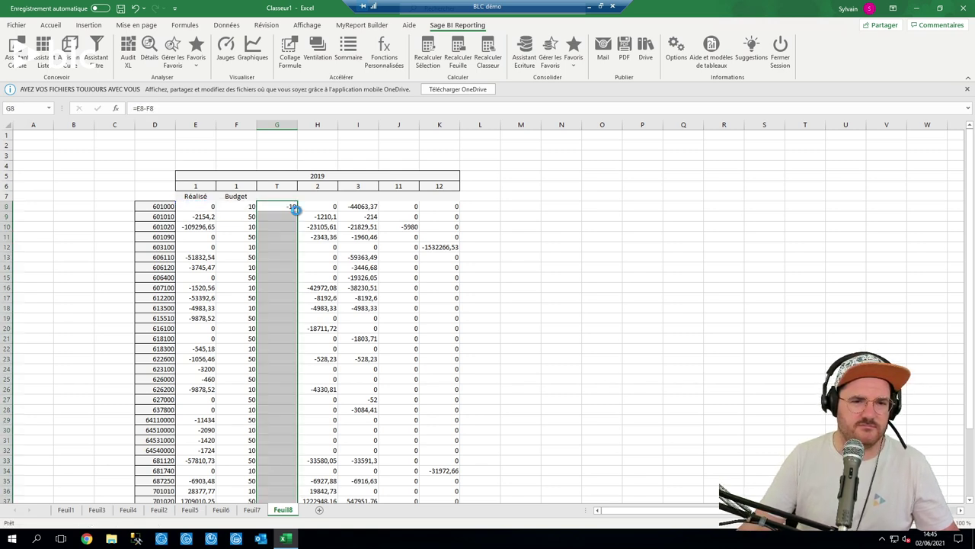
left_click(304, 285)
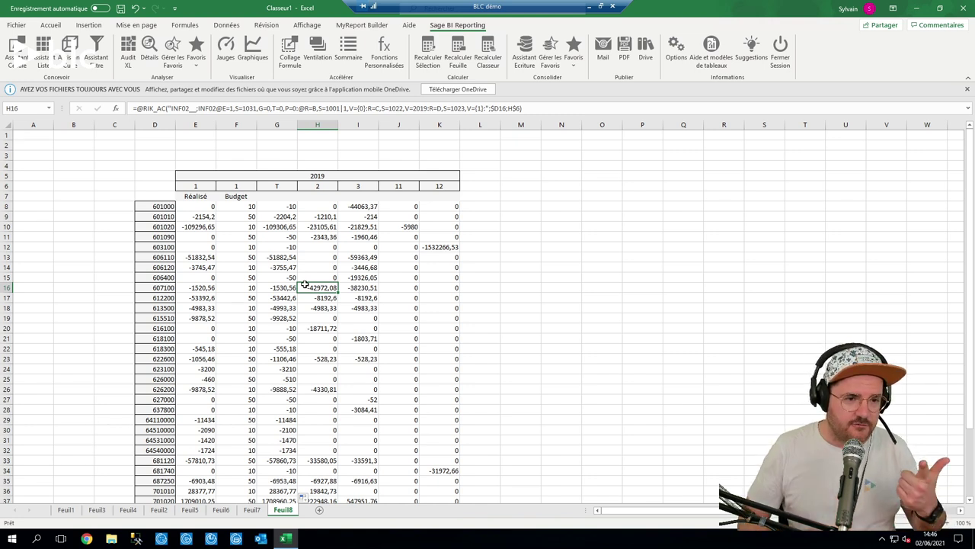
Review the 2021 monthly budget grid on Feuil6 and return to the comparison table on Feuil8.
left_click(254, 510)
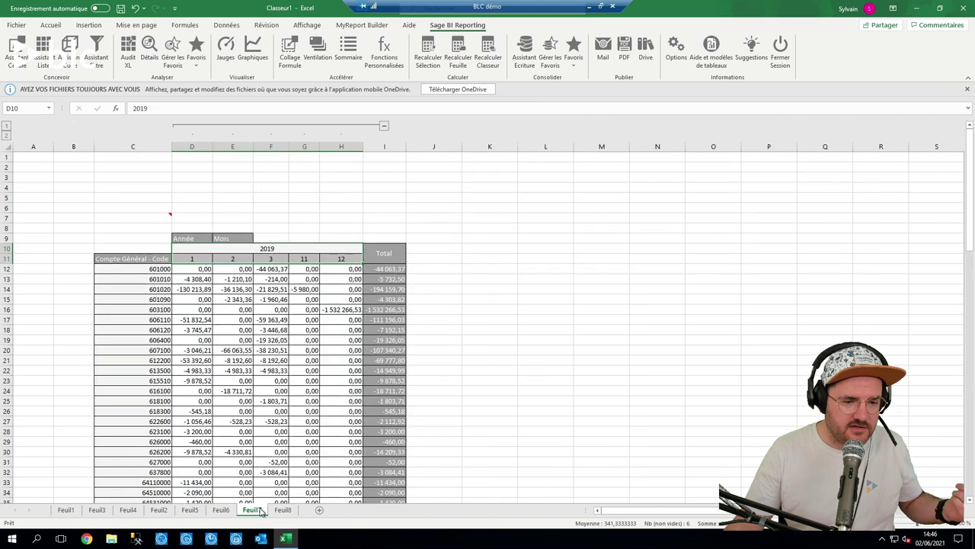
left_click(221, 510)
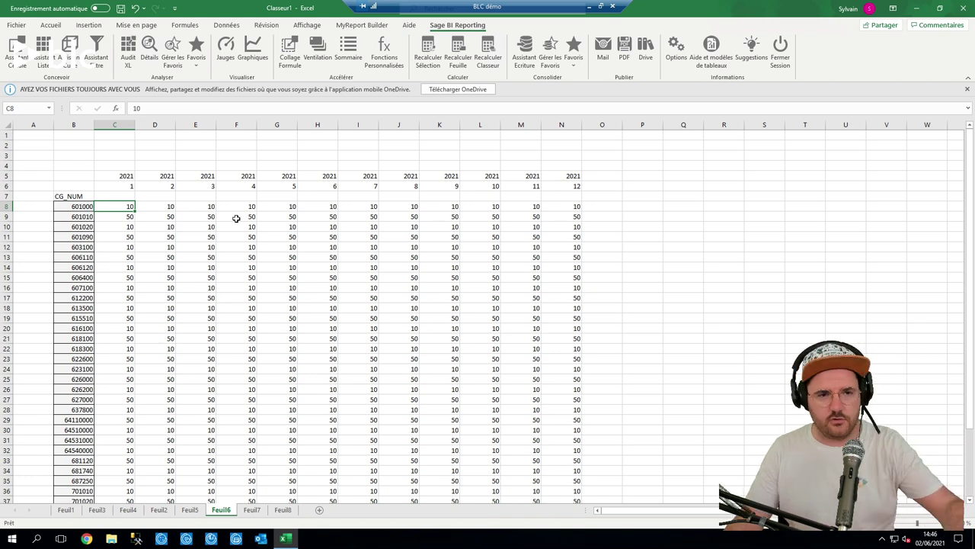
left_click_drag(115, 231, 533, 457)
left_click(276, 338)
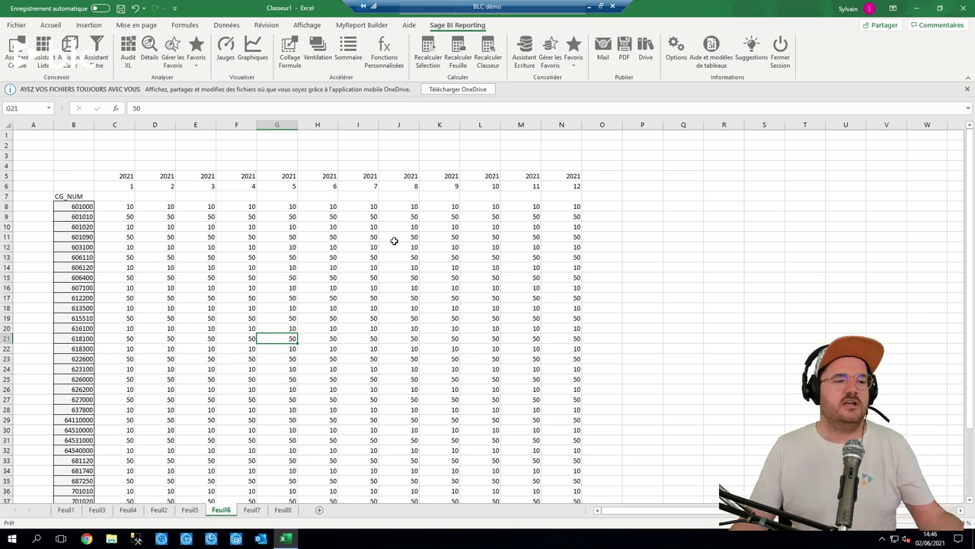
left_click(283, 509)
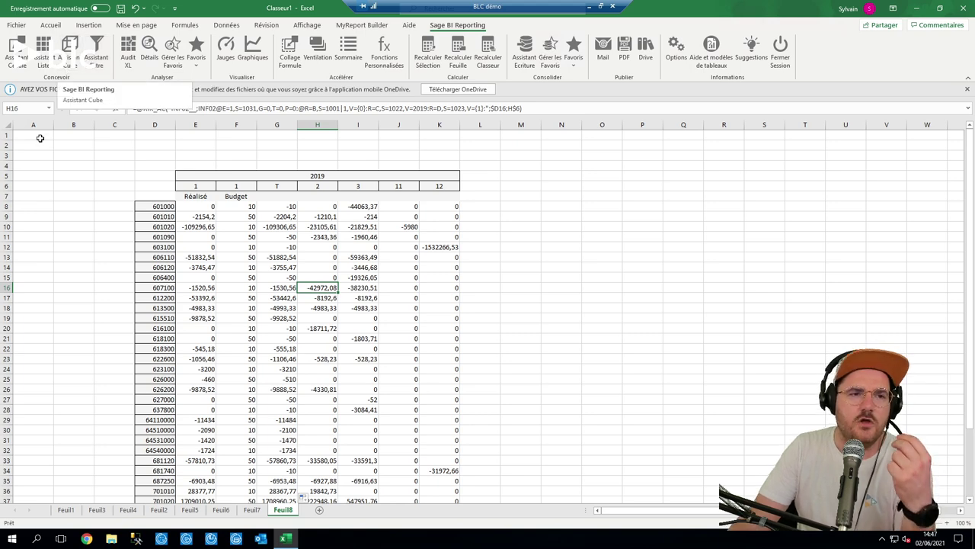
Open the detail drill-down on Feuil7 for account 601020 in month 1, cell D14.
left_click(252, 509)
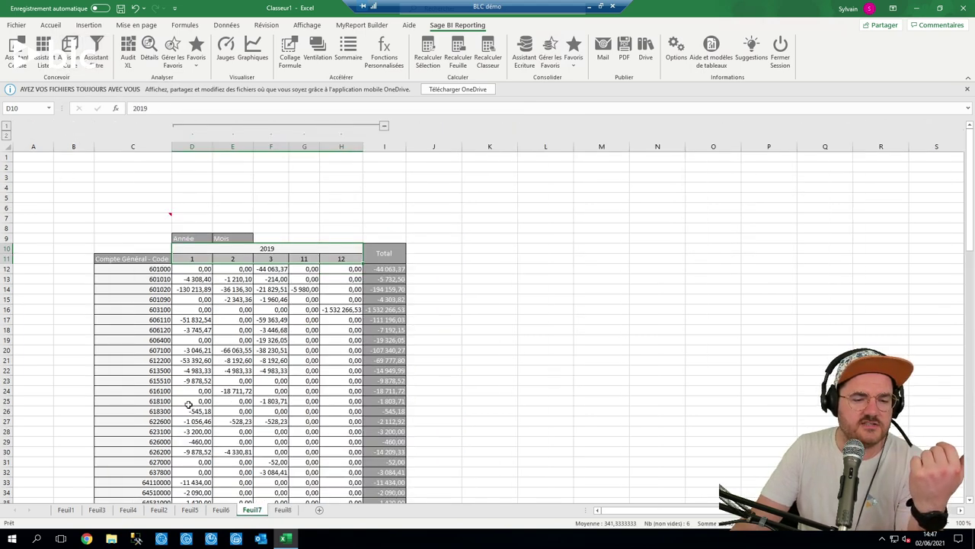
left_click(200, 315)
scroll(199, 316, "down", 3)
scroll(199, 315, "up", 1)
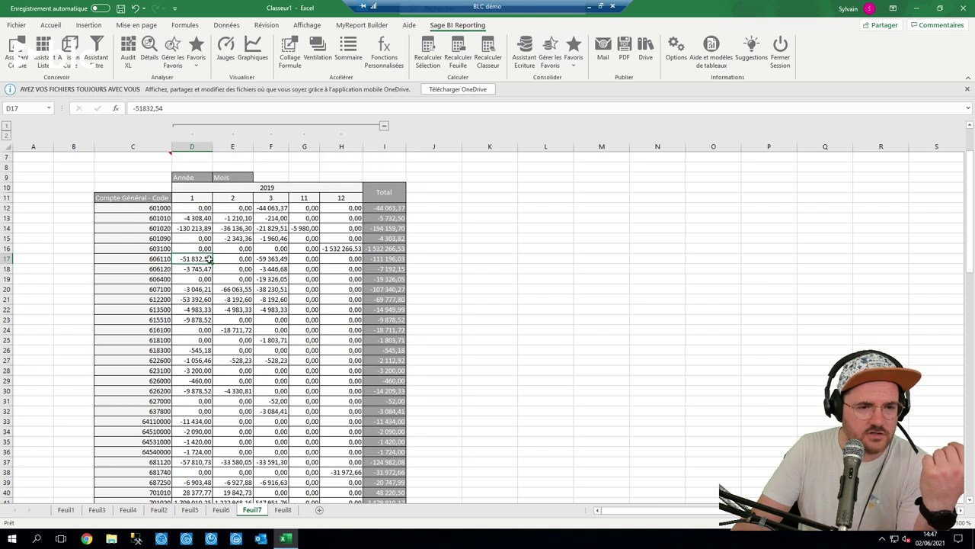
left_click(196, 230)
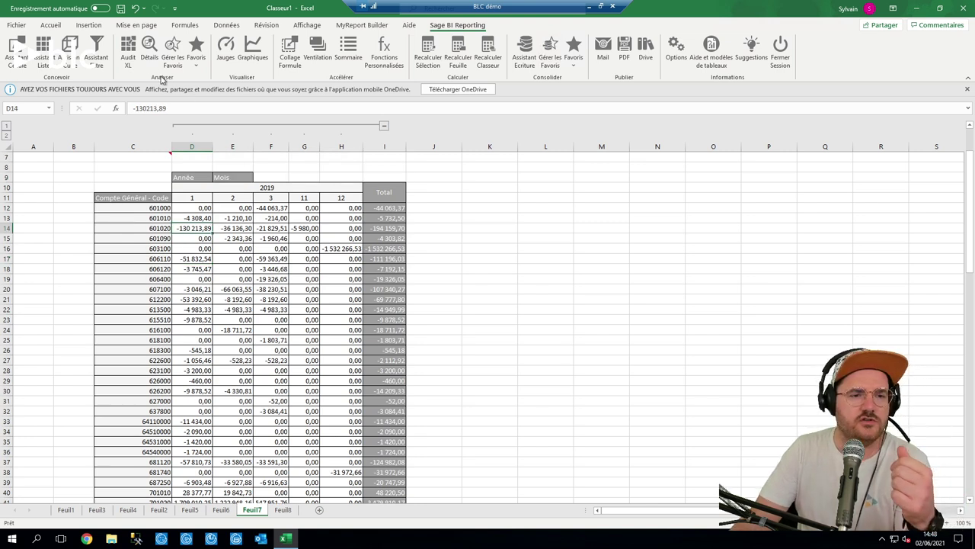
left_click(146, 48)
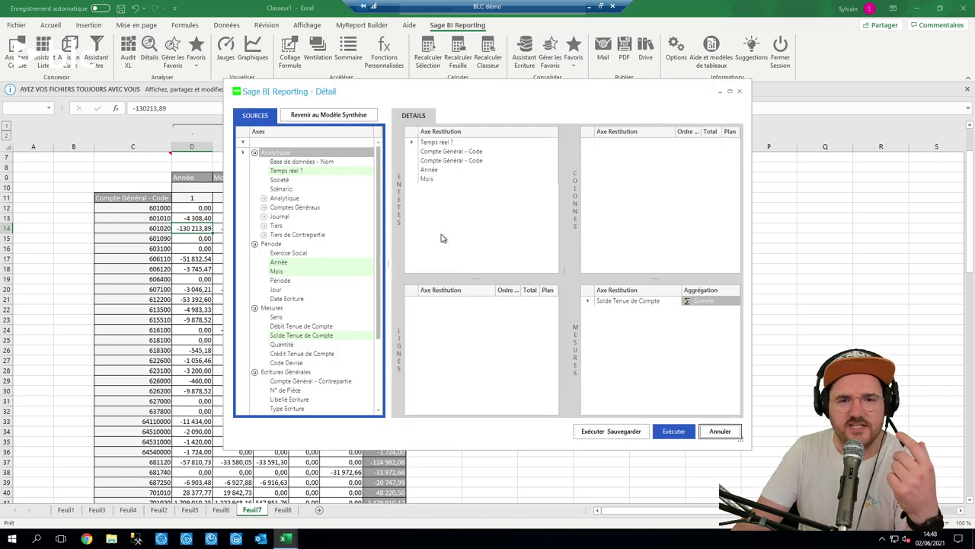
Place Compte Général - Code in the detail's rows and Année and Mois in its columns.
left_click_drag(436, 161, 474, 347)
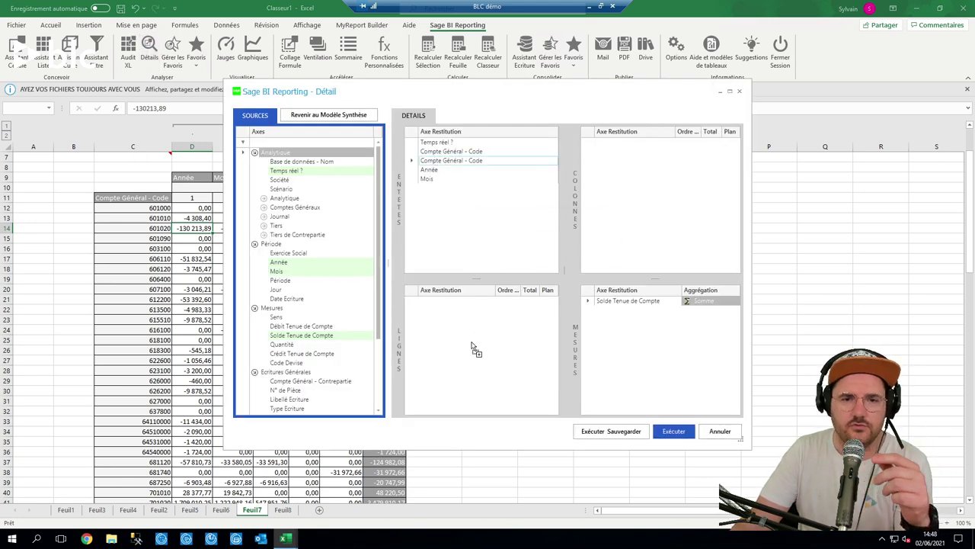
left_click_drag(429, 162, 625, 167)
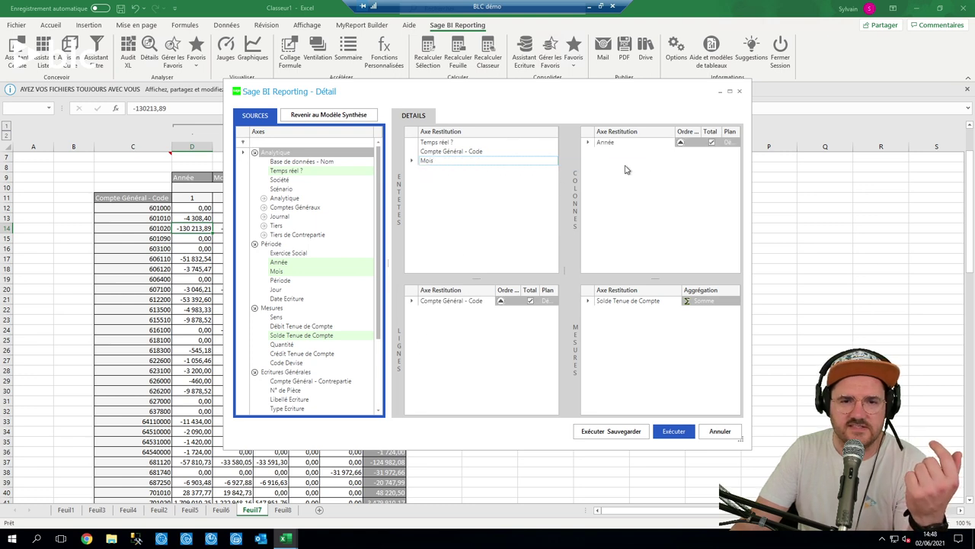
left_click_drag(427, 163, 628, 171)
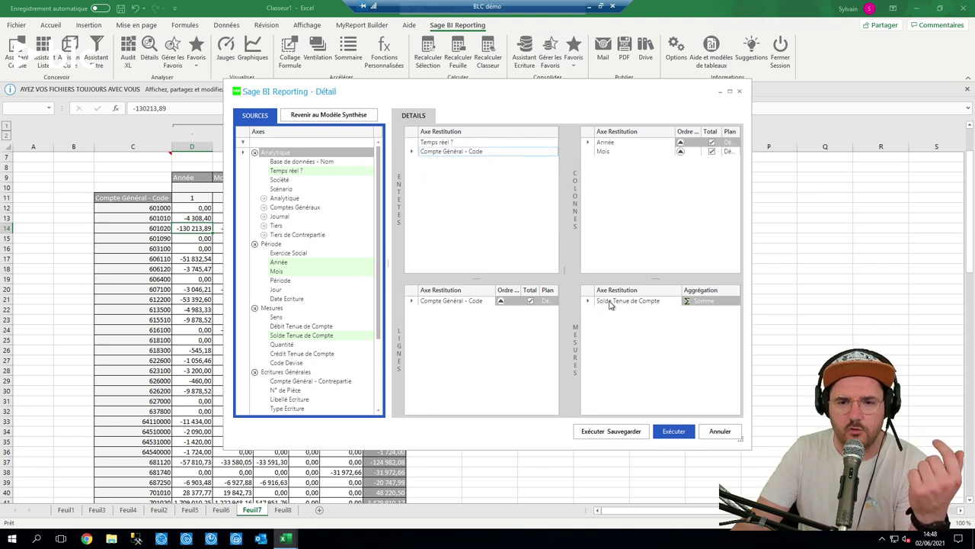
Add N° de Pièce and Libellé Ecriture to the detail's rows and run the detail query.
left_click(457, 301)
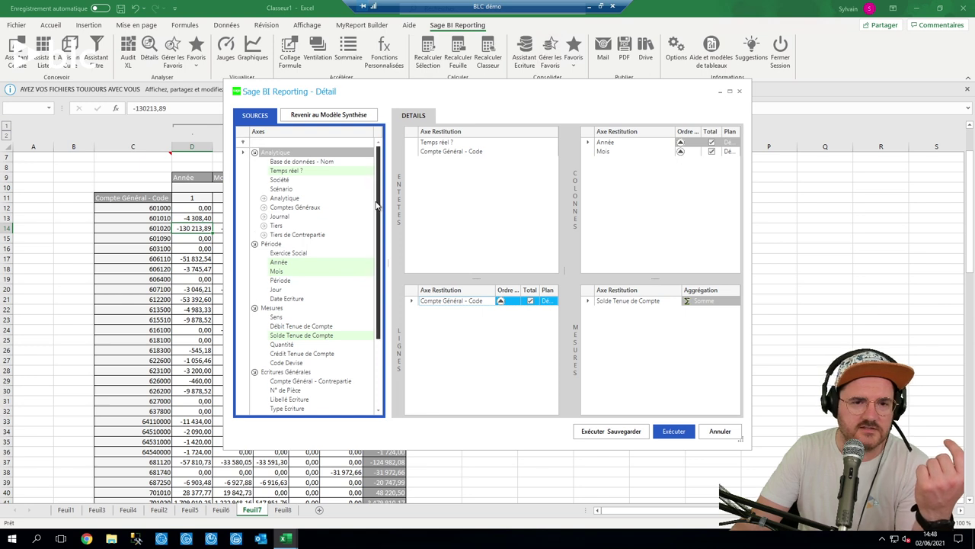
scroll(335, 274, "down", 3)
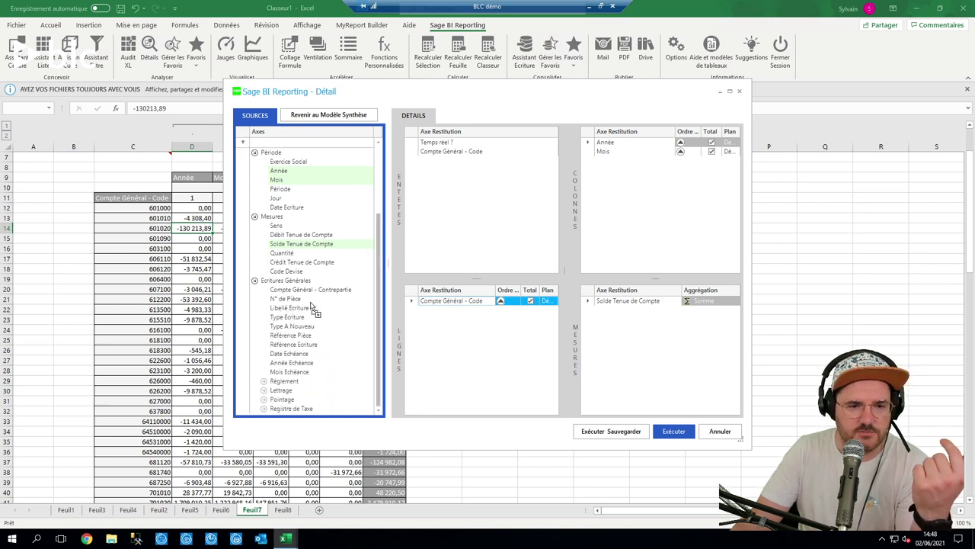
left_click_drag(311, 302, 488, 342)
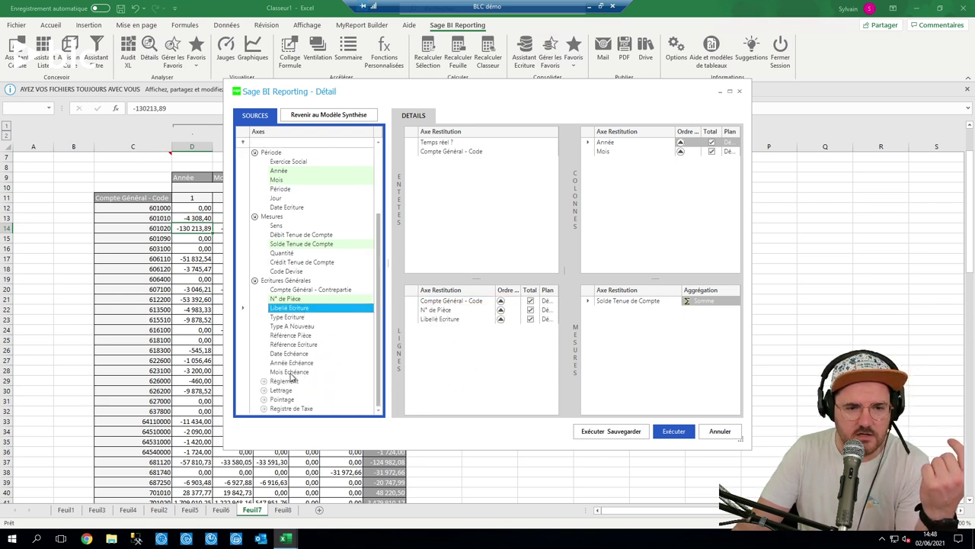
left_click(674, 431)
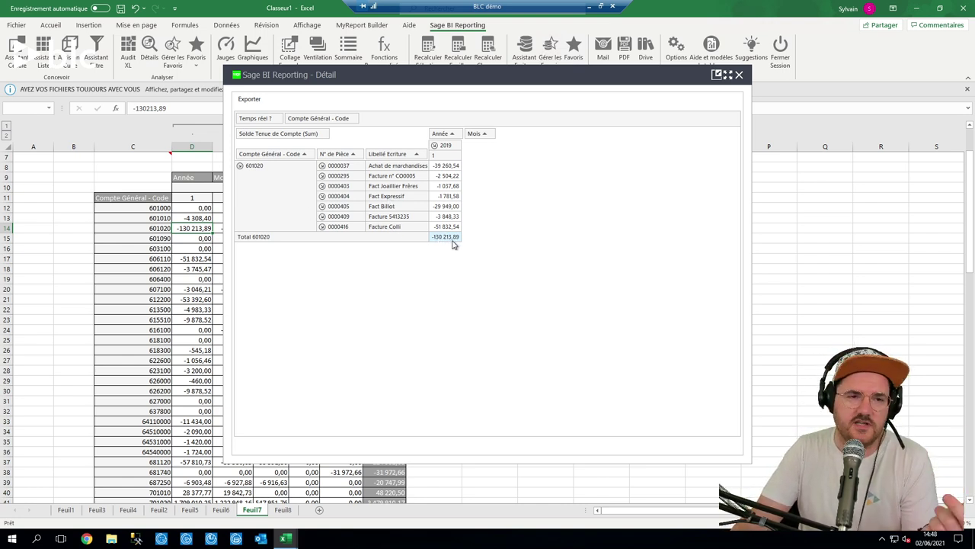
Check the export formats available for the detail result and close it without exporting.
left_click(256, 100)
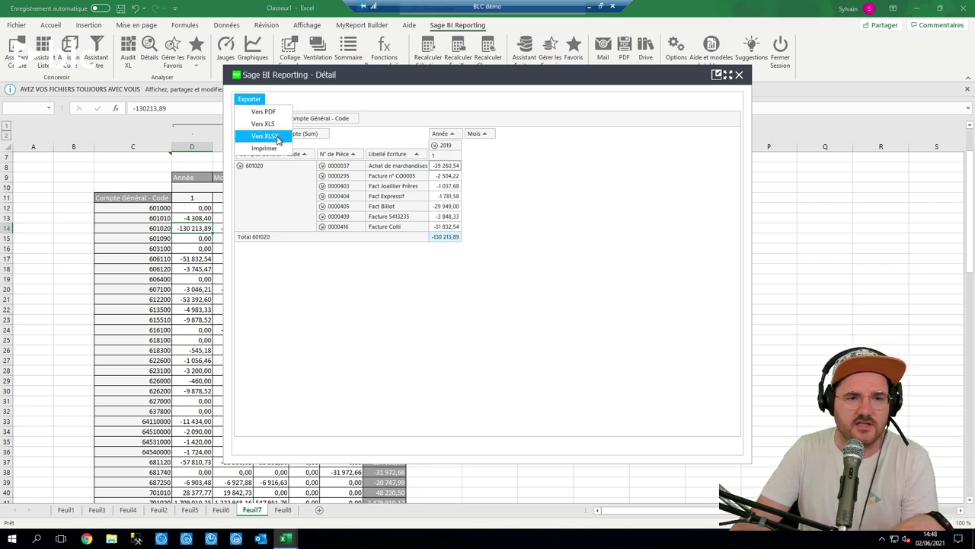
left_click(640, 128)
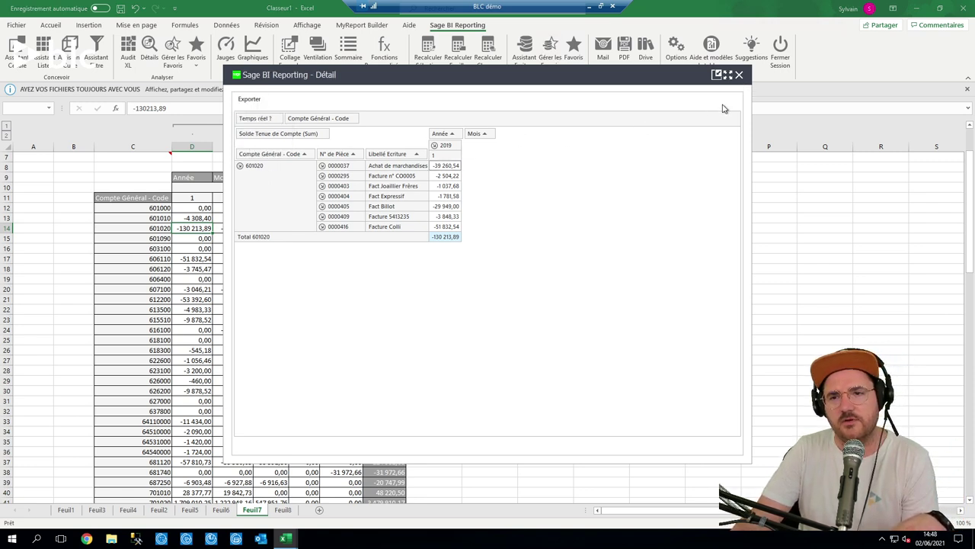
left_click(738, 74)
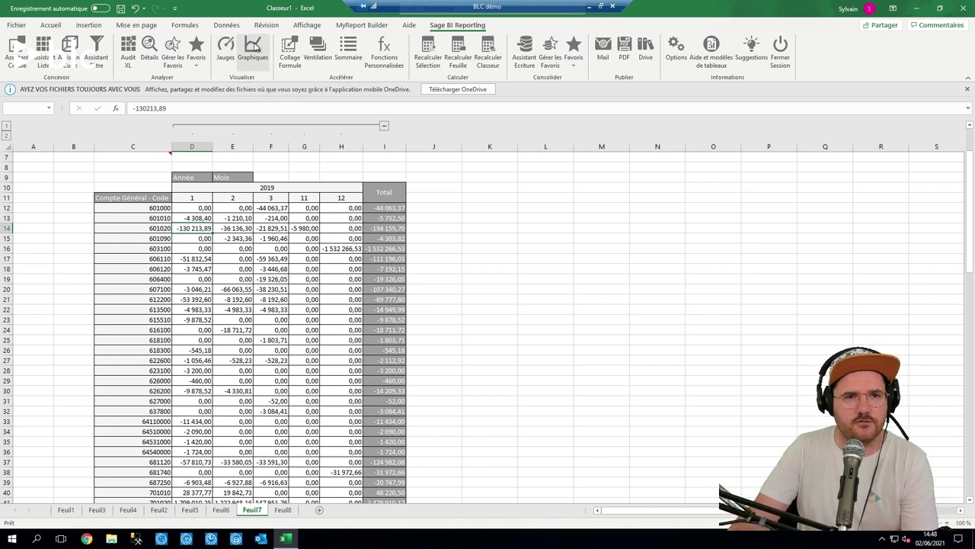
Check the report formula in C7 on Feuil7, and look through the other sheets back to Feuil1, ending on the Feuil3 pivot table.
scroll(215, 385, "up", 2)
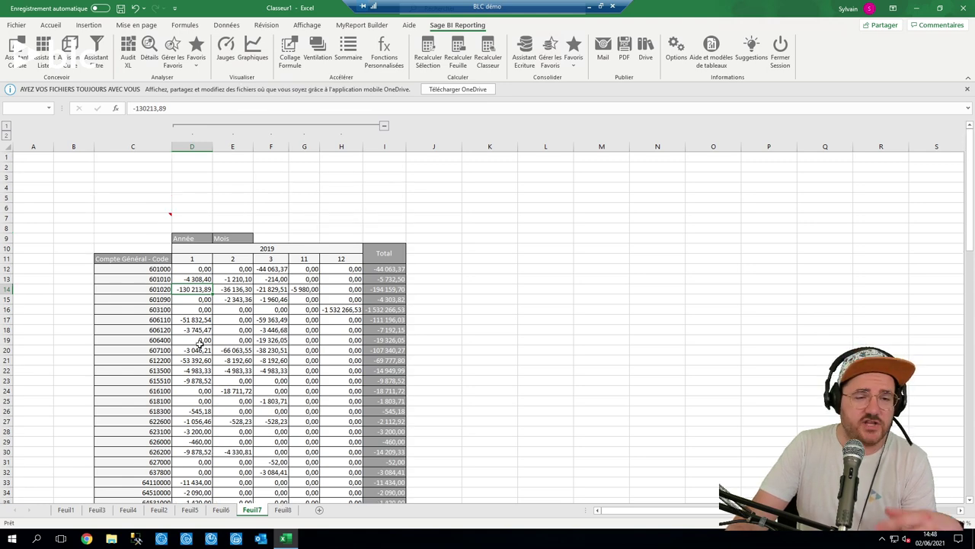
left_click(150, 217)
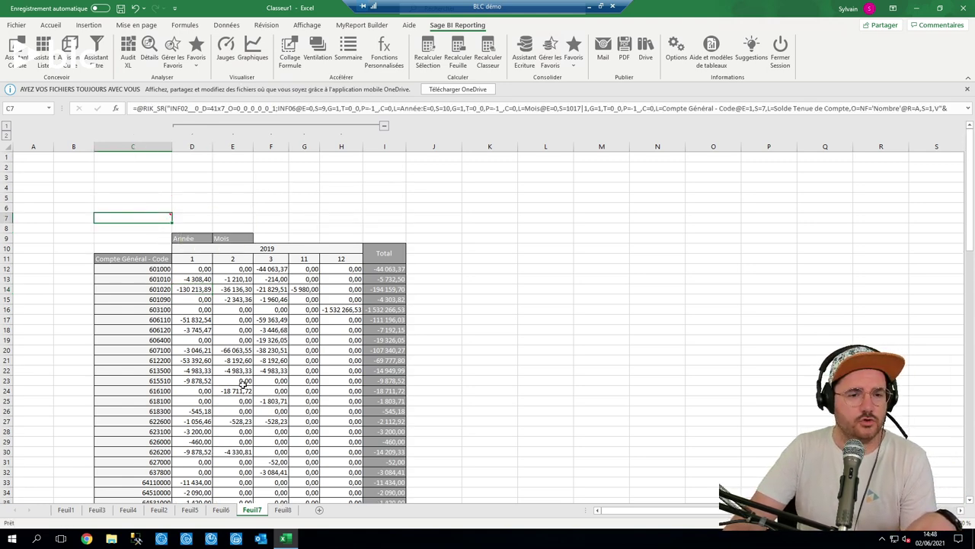
left_click(221, 510)
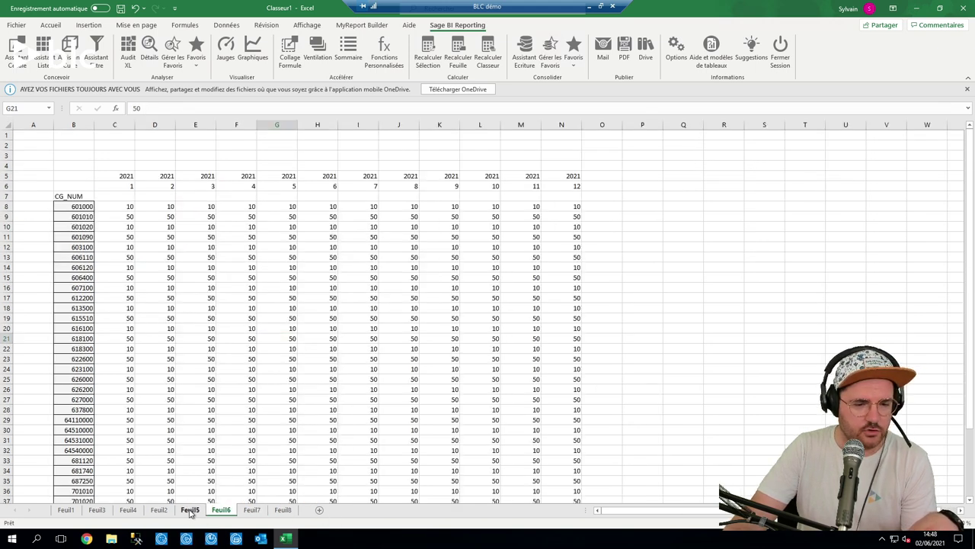
left_click(190, 510)
left_click(158, 510)
left_click(134, 512)
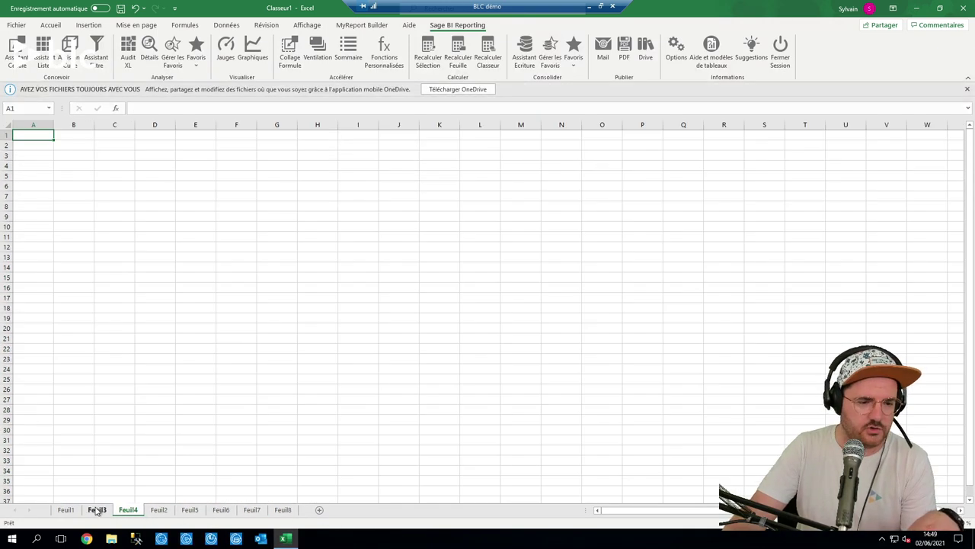
left_click(97, 509)
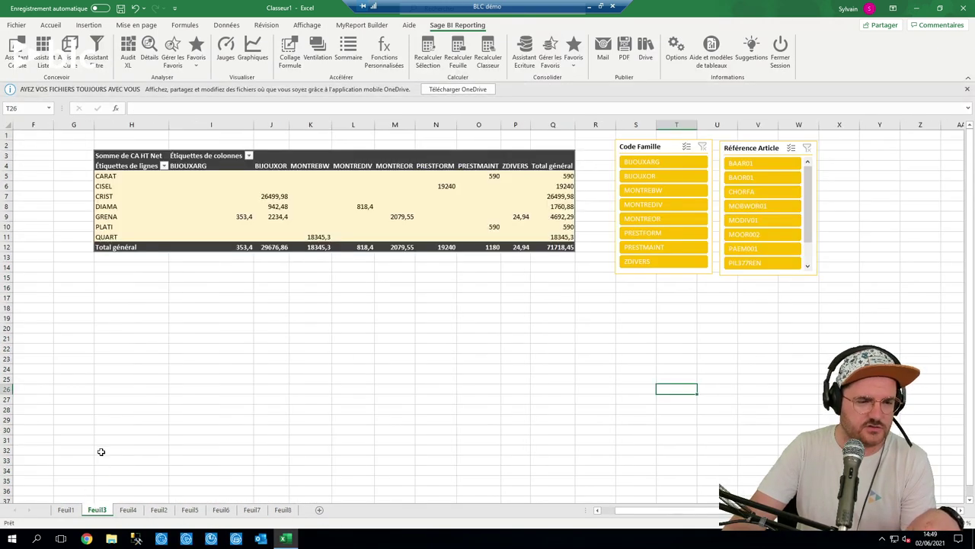
left_click(73, 511)
left_click(201, 254)
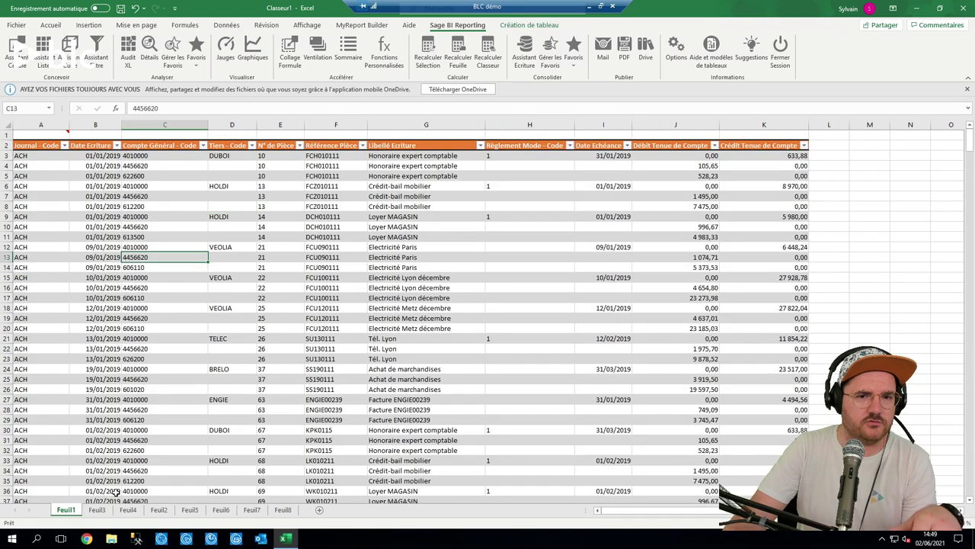
left_click(97, 510)
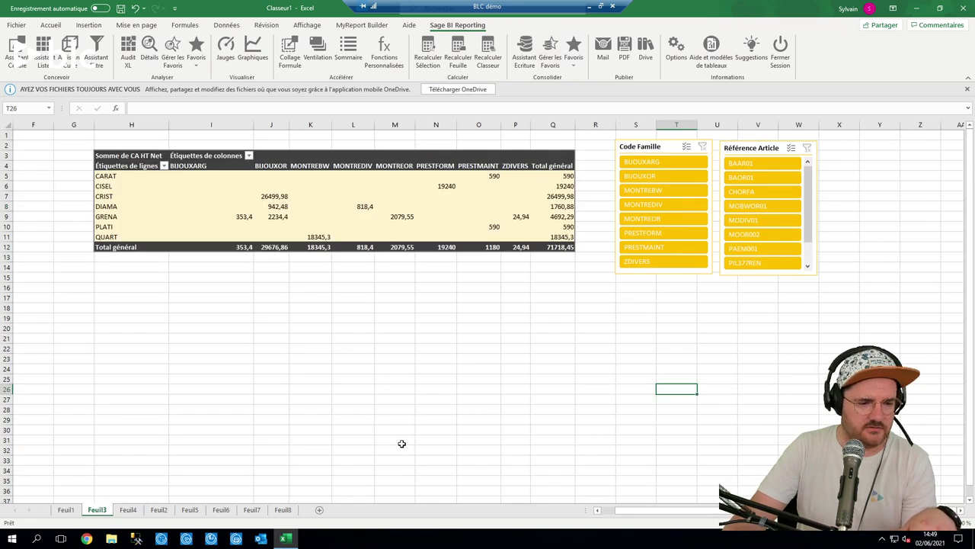
Add a new worksheet and start a cube report on the Ventes model of Sage 100cloud Gestion Commerciale.
left_click(284, 510)
left_click(319, 510)
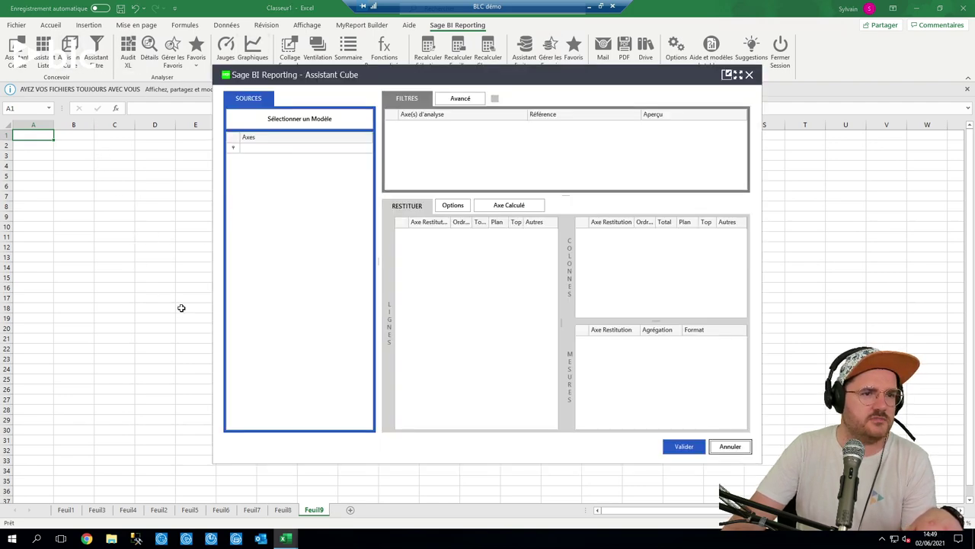
left_click(351, 137)
left_click(367, 180)
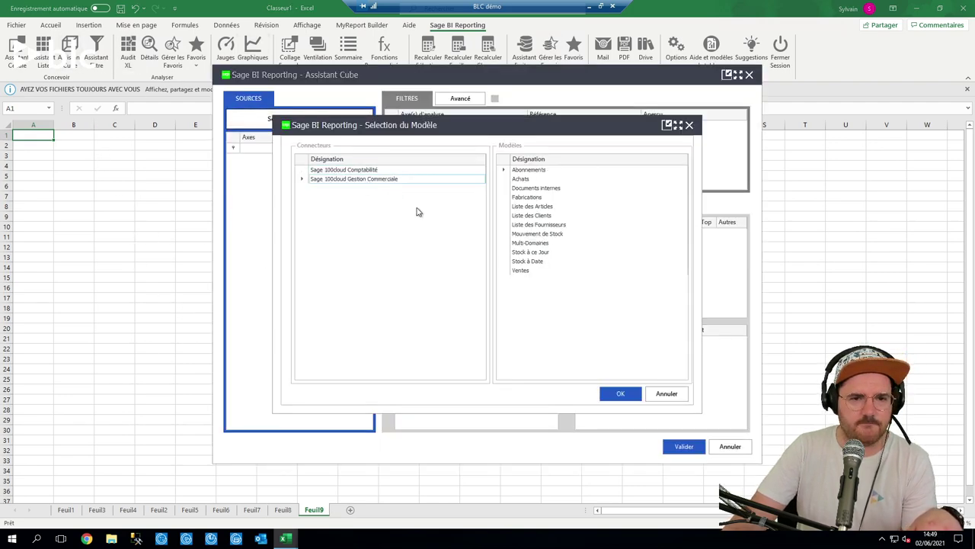
double_click(531, 274)
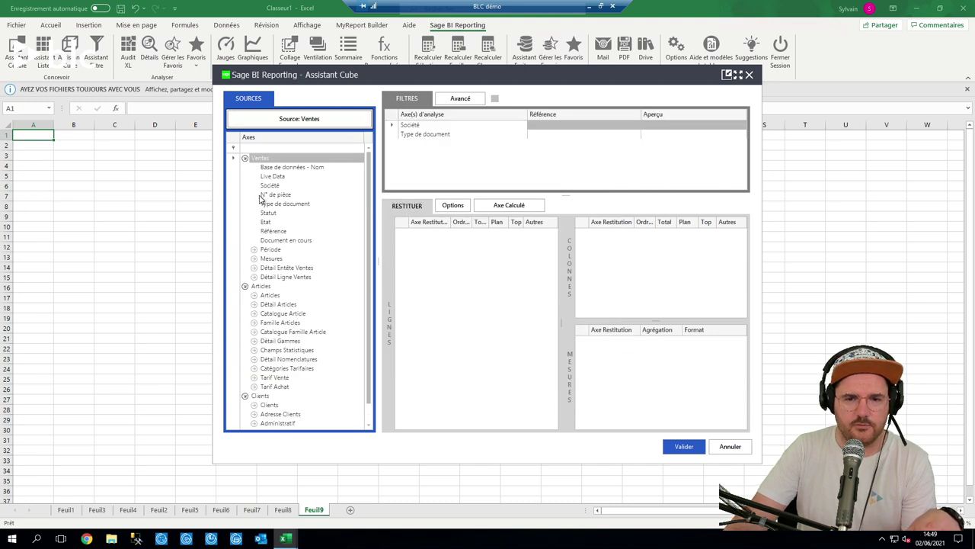
Place Code Famille and Référence Article in the rows of the sales cube.
left_click(255, 314)
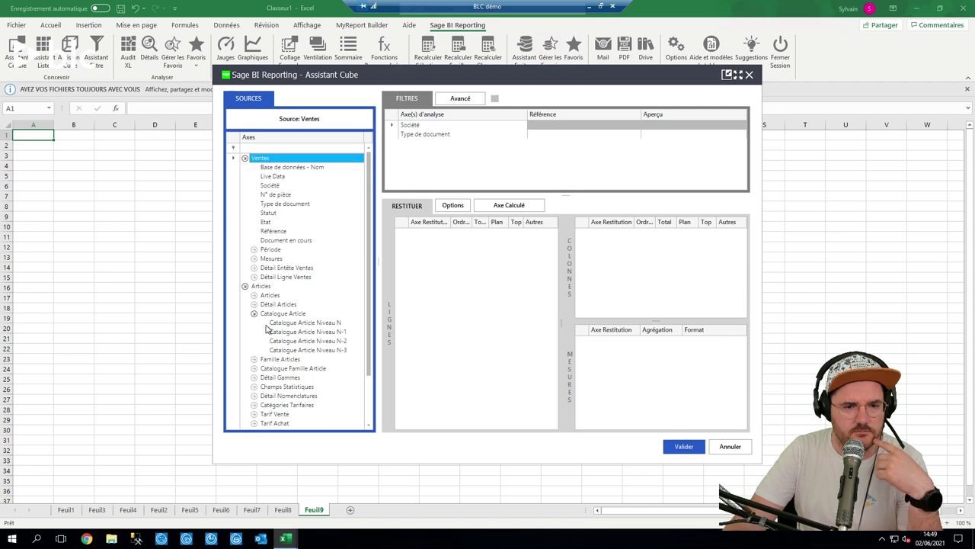
left_click(254, 313)
left_click(253, 323)
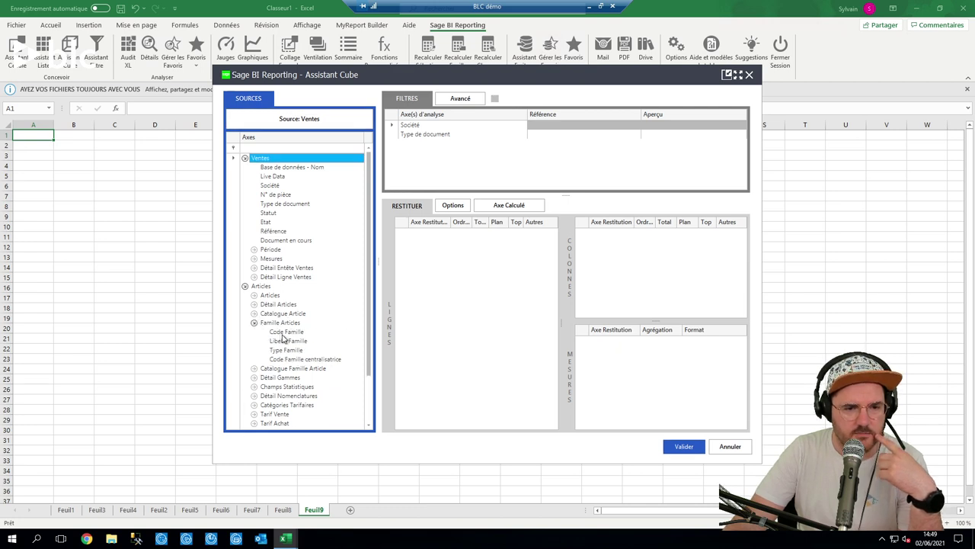
double_click(283, 333)
left_click(254, 295)
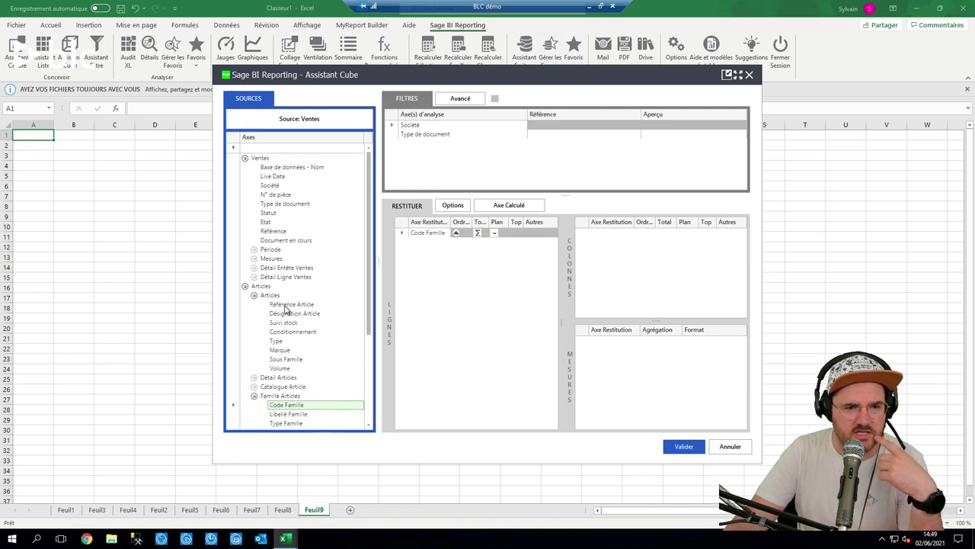
double_click(286, 306)
left_click(254, 295)
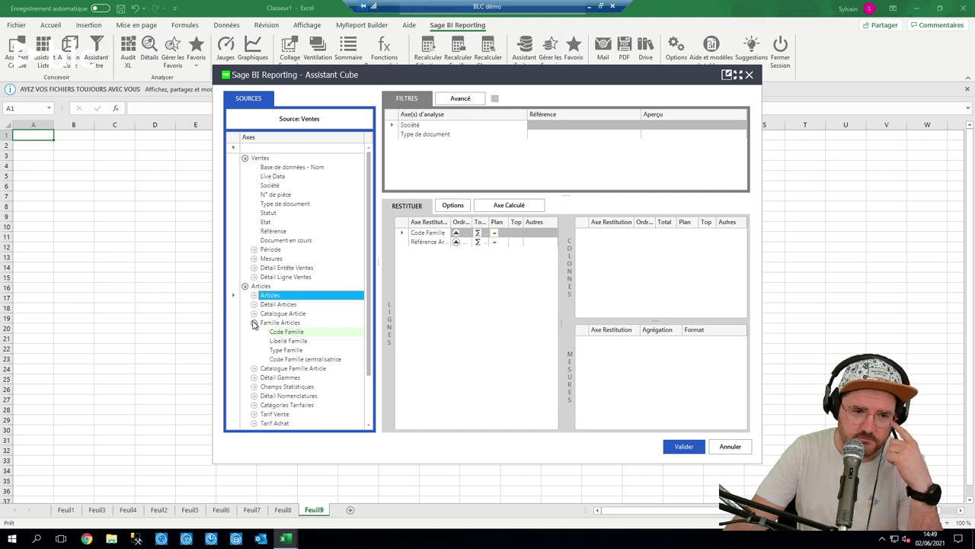
left_click(254, 323)
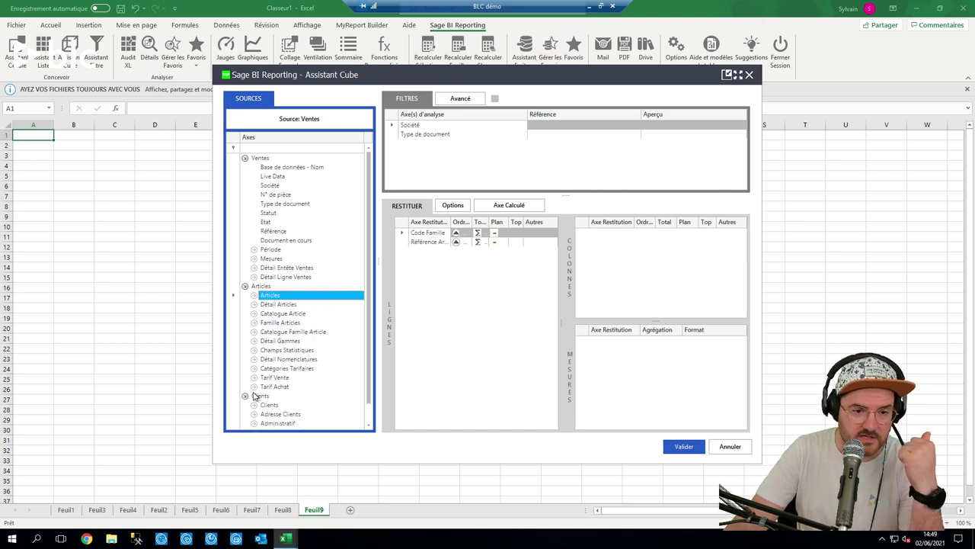
Place Année in the cube's columns and CA HT Net in its measures, and generate the report.
left_click_drag(371, 329, 369, 390)
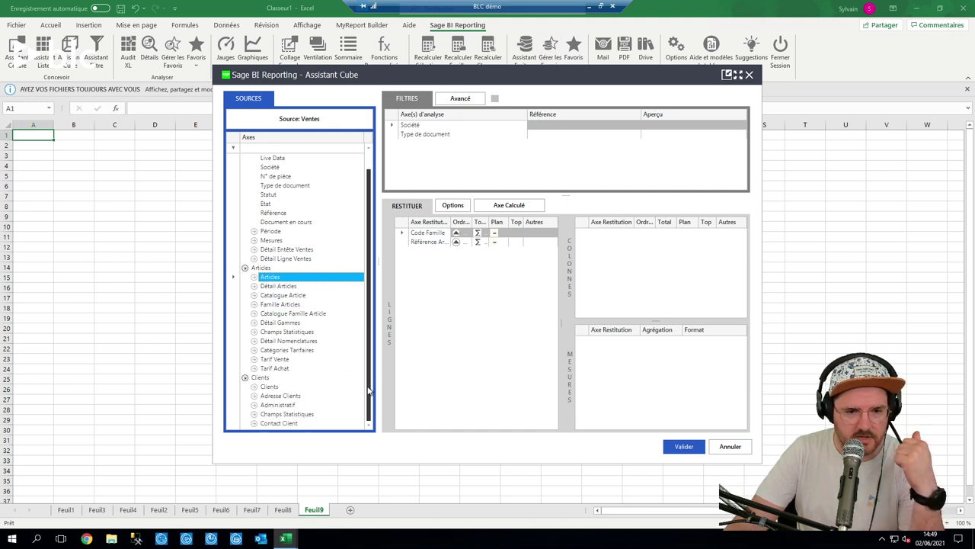
left_click(253, 231)
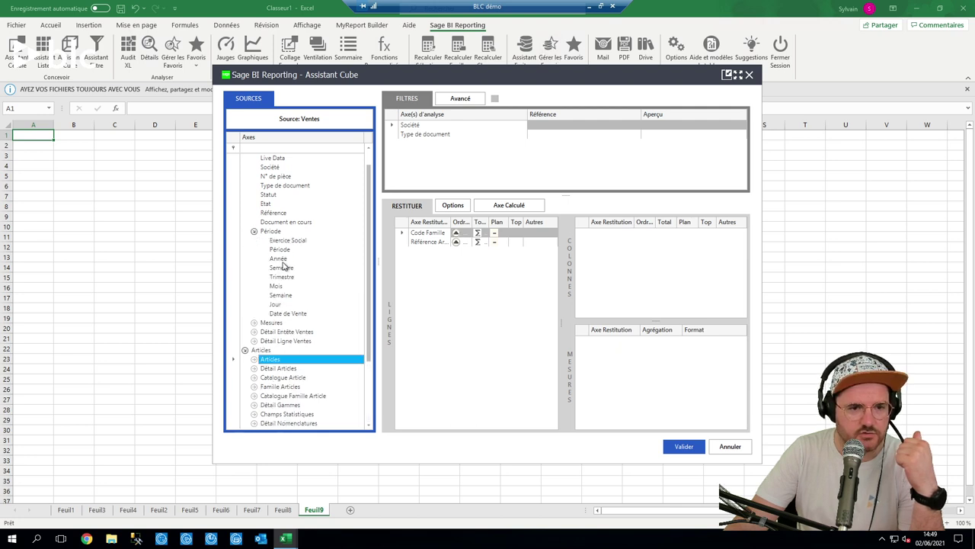
left_click_drag(280, 263, 624, 254)
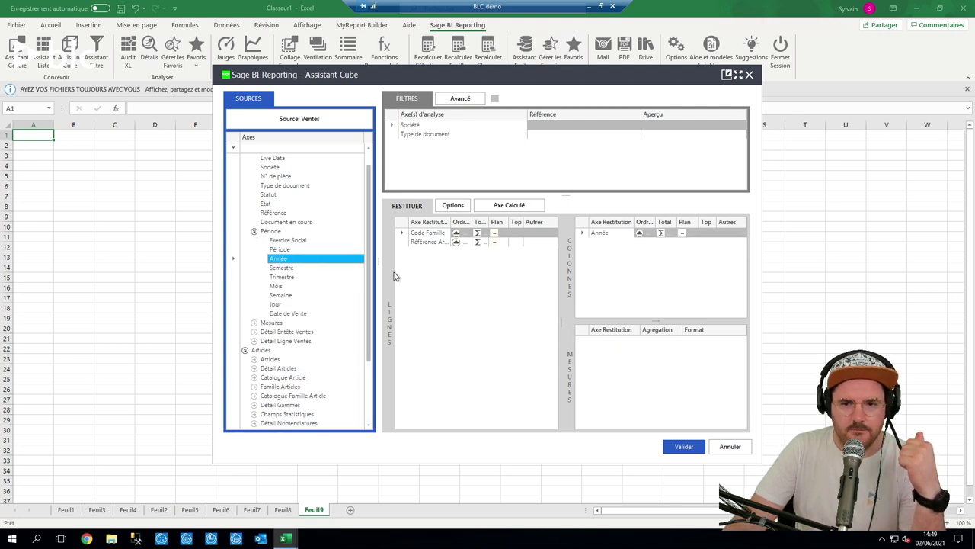
scroll(372, 261, "down", 3)
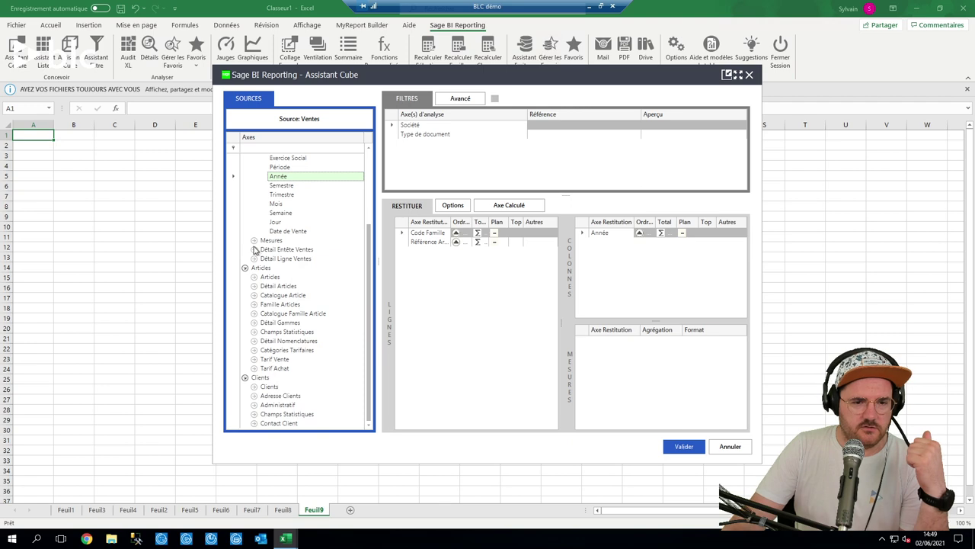
left_click(253, 240)
left_click_drag(287, 263, 660, 368)
left_click(684, 447)
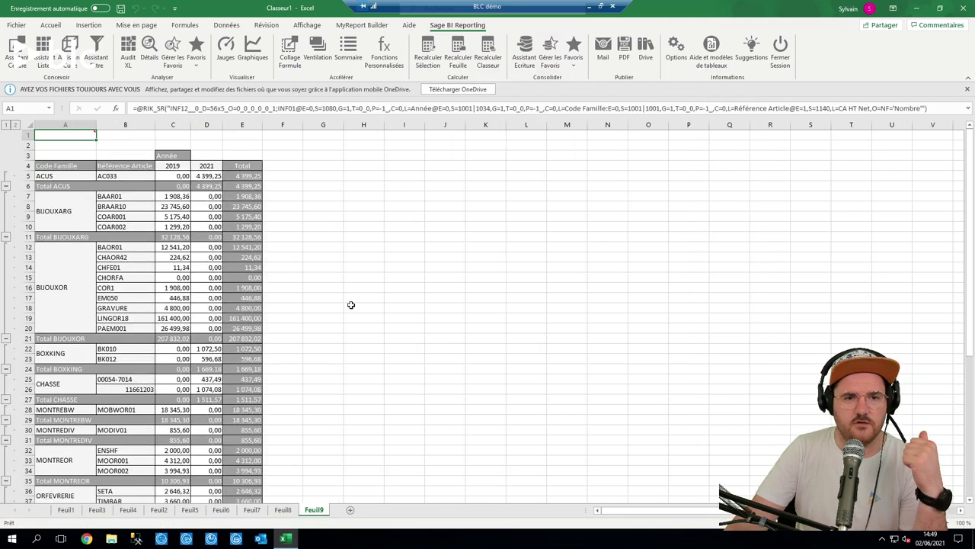
Look over the sales report and insert four blank rows above it.
left_click(206, 167)
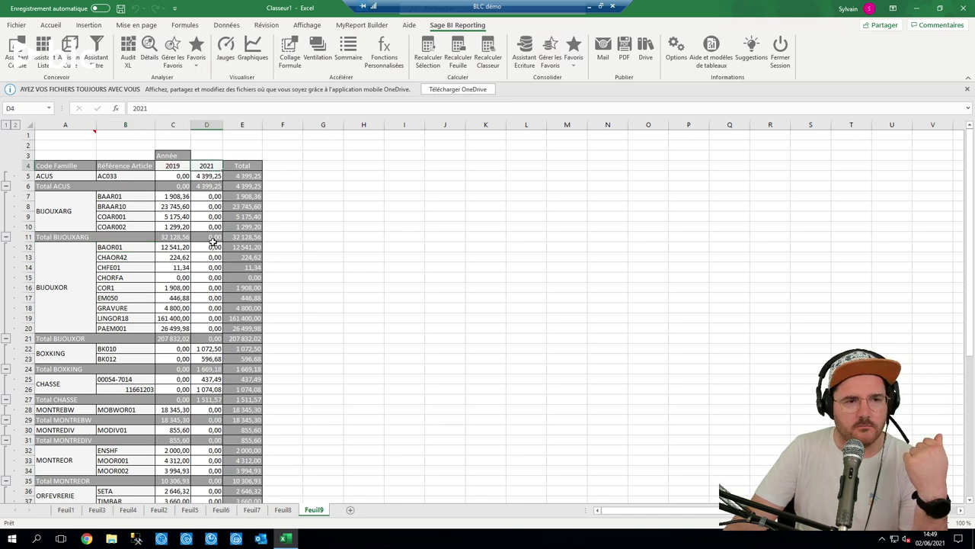
scroll(133, 328, "down", 7)
scroll(133, 328, "up", 7)
left_click(149, 238)
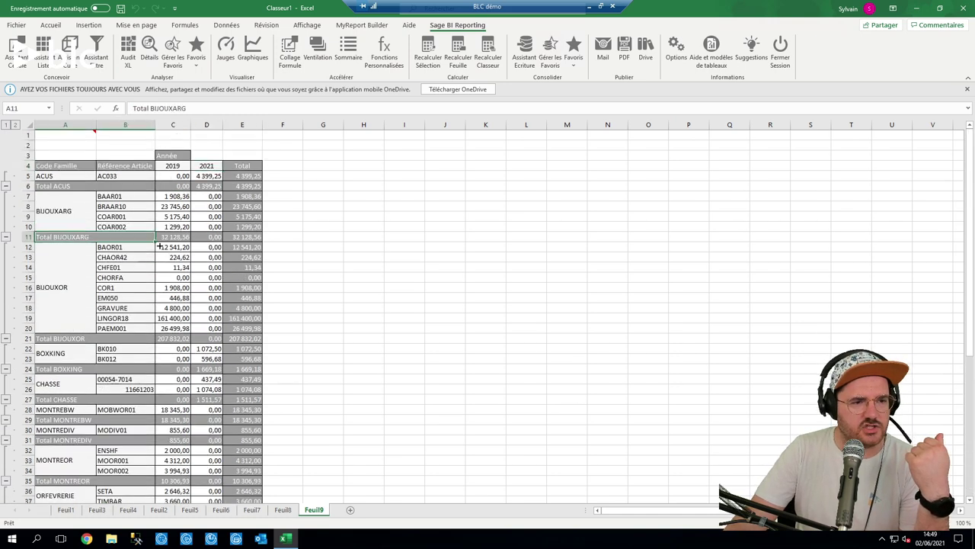
left_click_drag(31, 134, 30, 164)
right_click(32, 159)
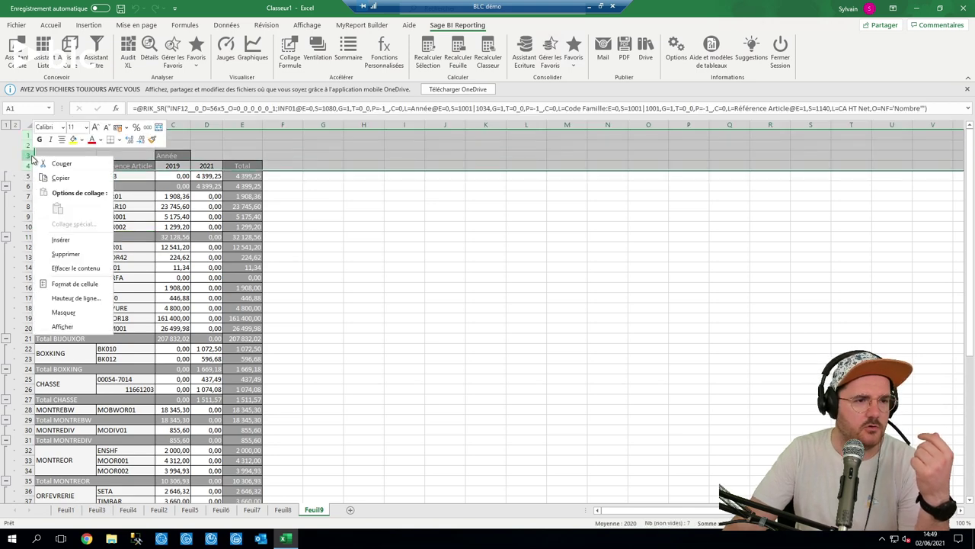
left_click(61, 239)
left_click(125, 247)
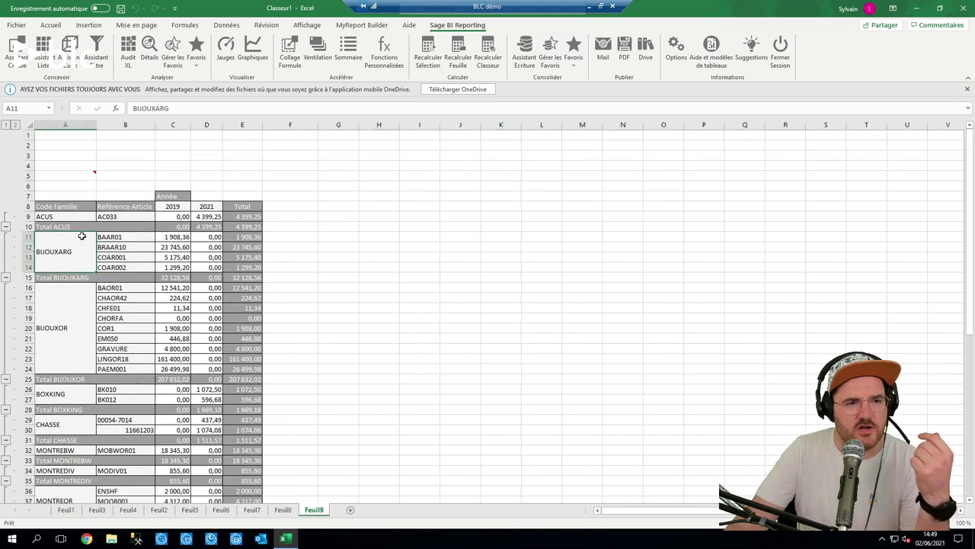
Reopen the cube definition from A5, add a Code Famille filter linked to cell B1, and apply it.
left_click(70, 177)
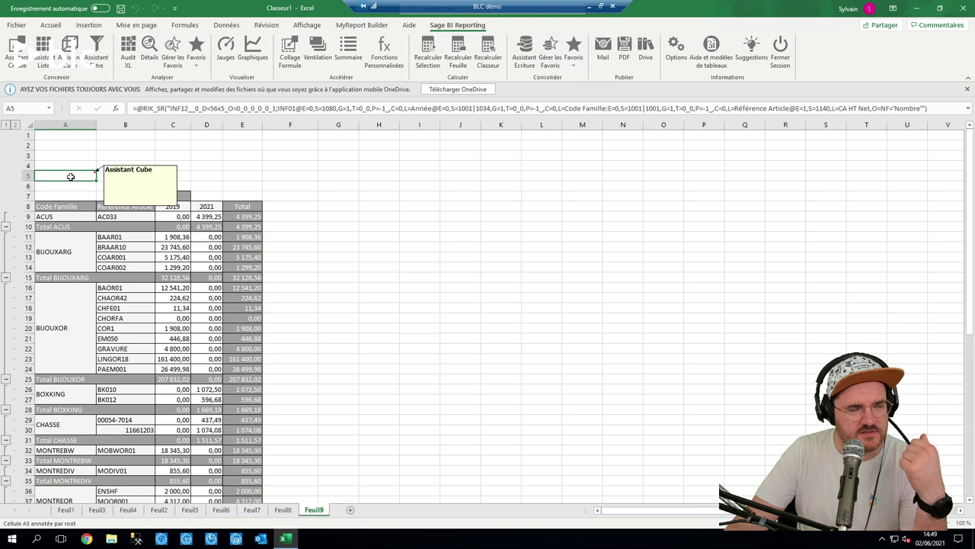
double_click(70, 177)
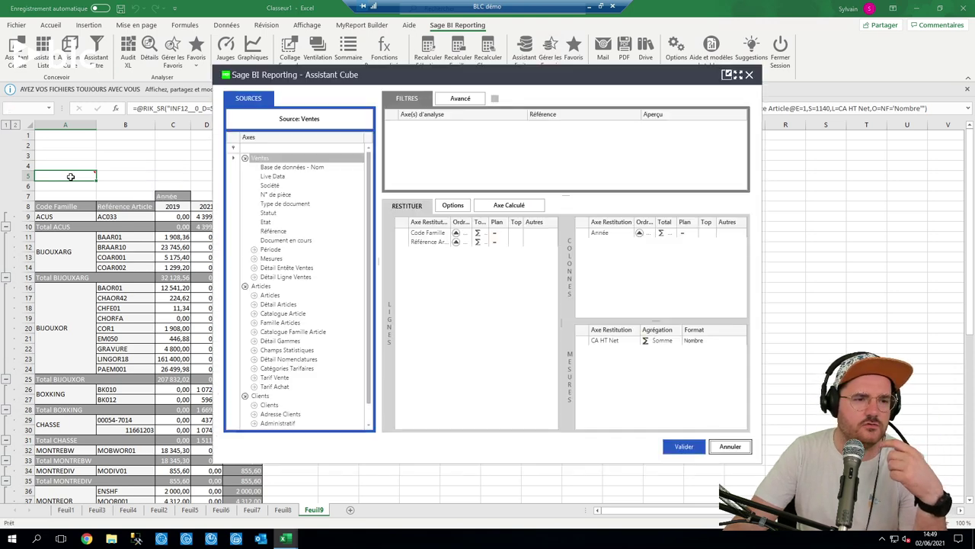
left_click(254, 323)
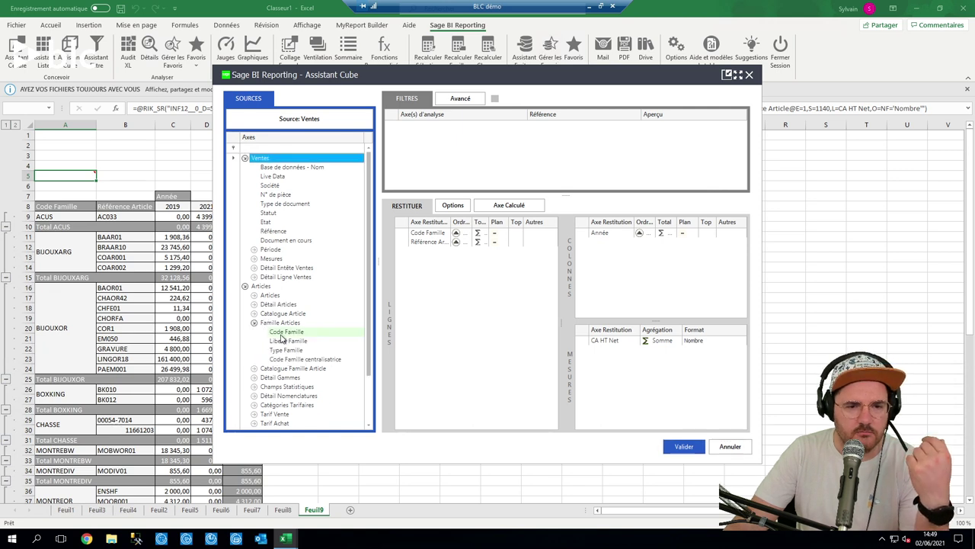
left_click_drag(296, 333, 455, 162)
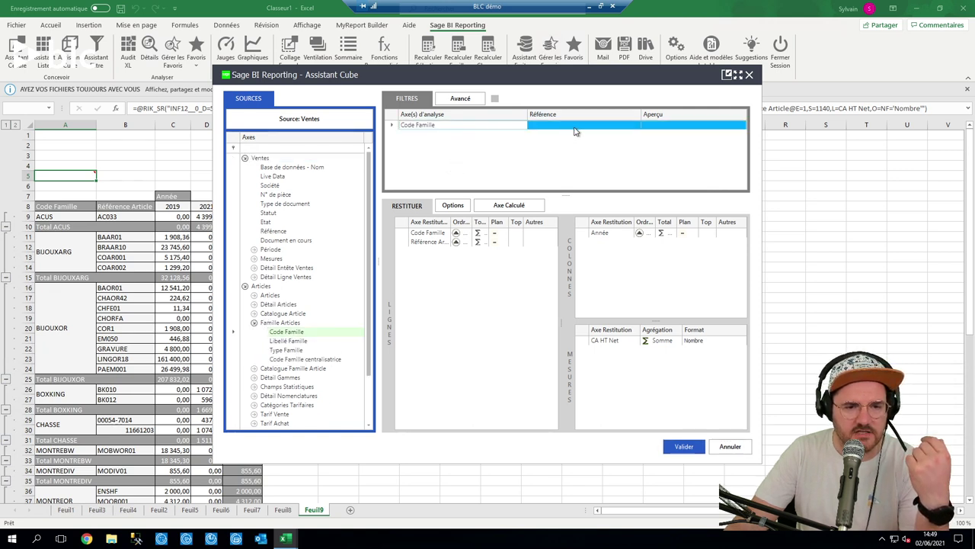
left_click(101, 138)
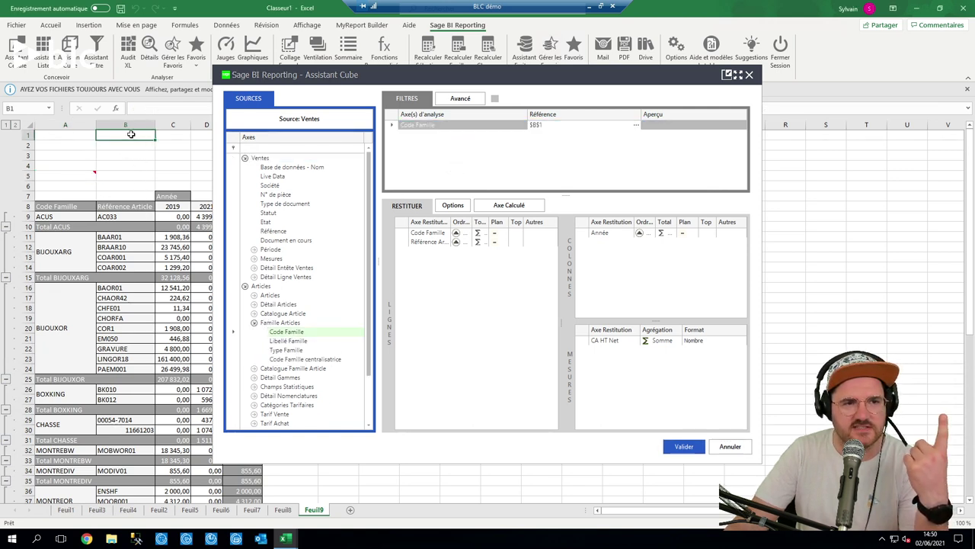
left_click(684, 447)
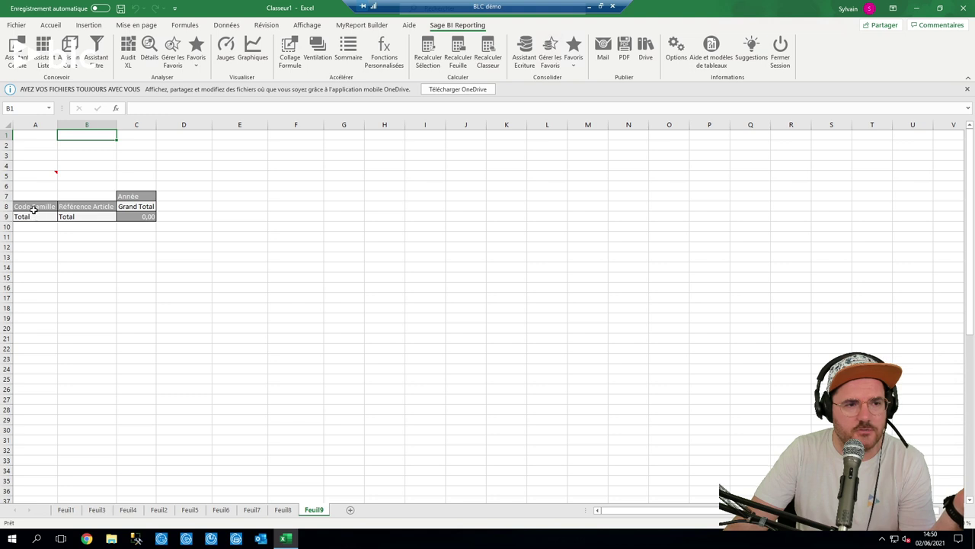
Fill the family filter in B1 with AR, BIJOUXOR, CHASSE, MONTREOR and PRESTFORM from the filter list.
double_click(82, 135)
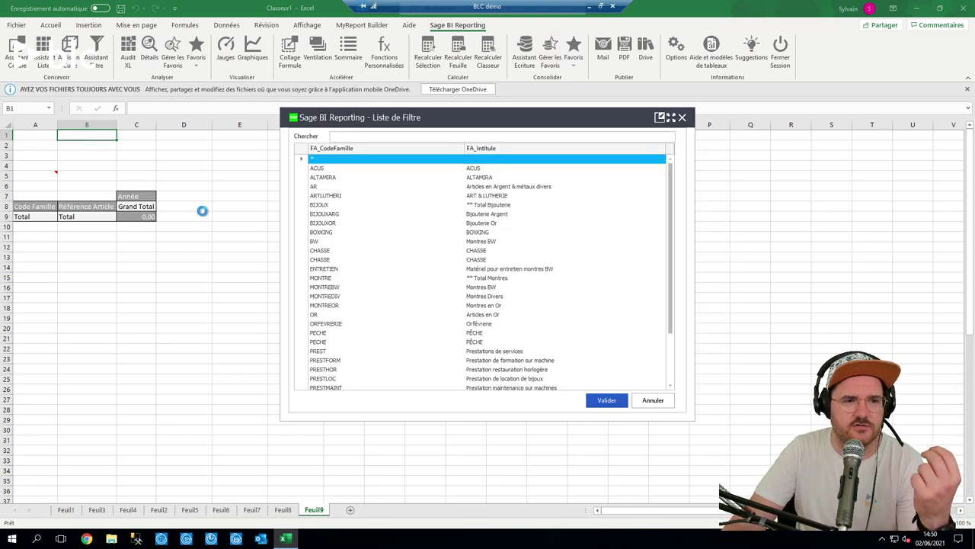
scroll(392, 229, "down", 3)
scroll(390, 230, "up", 3)
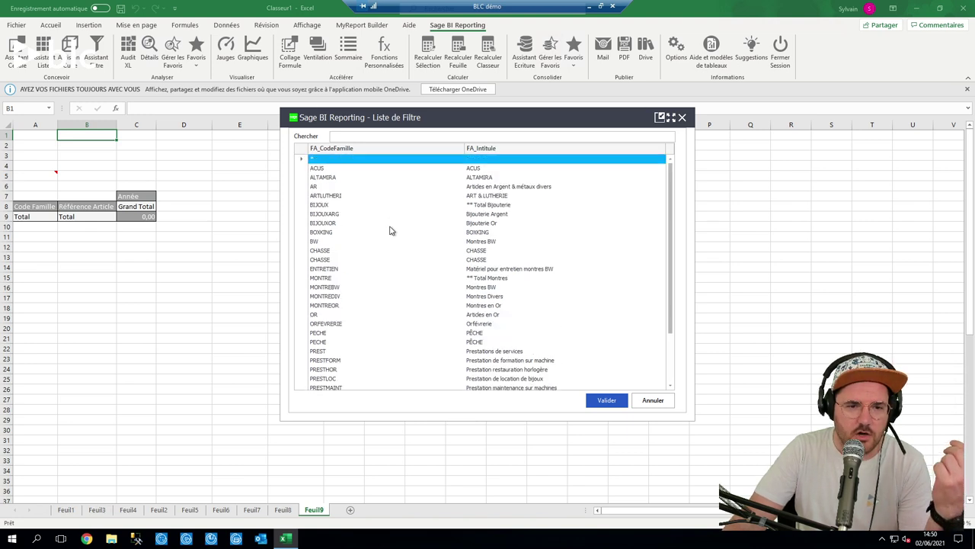
left_click(324, 186)
left_click(334, 222, "ctrl")
left_click(340, 260, "ctrl")
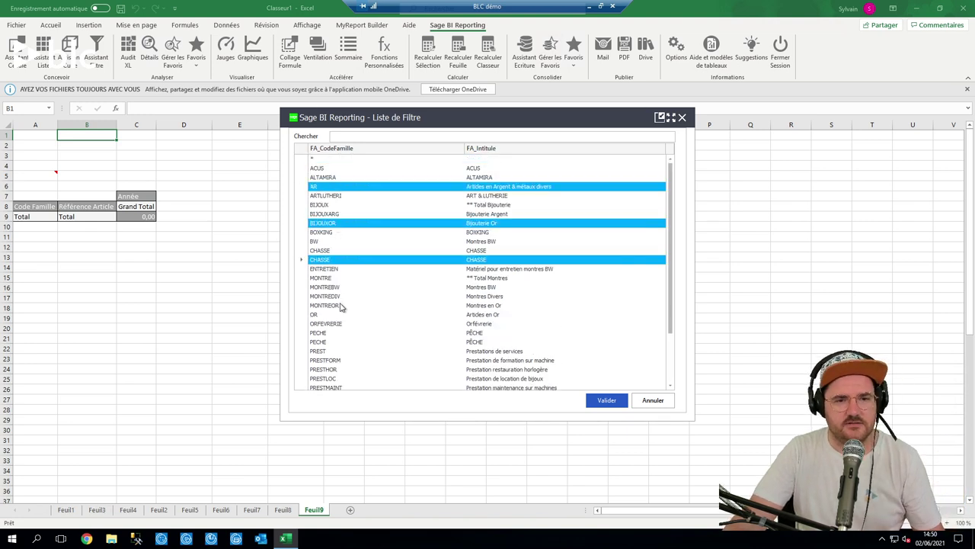
left_click(330, 361, "ctrl")
left_click(602, 401)
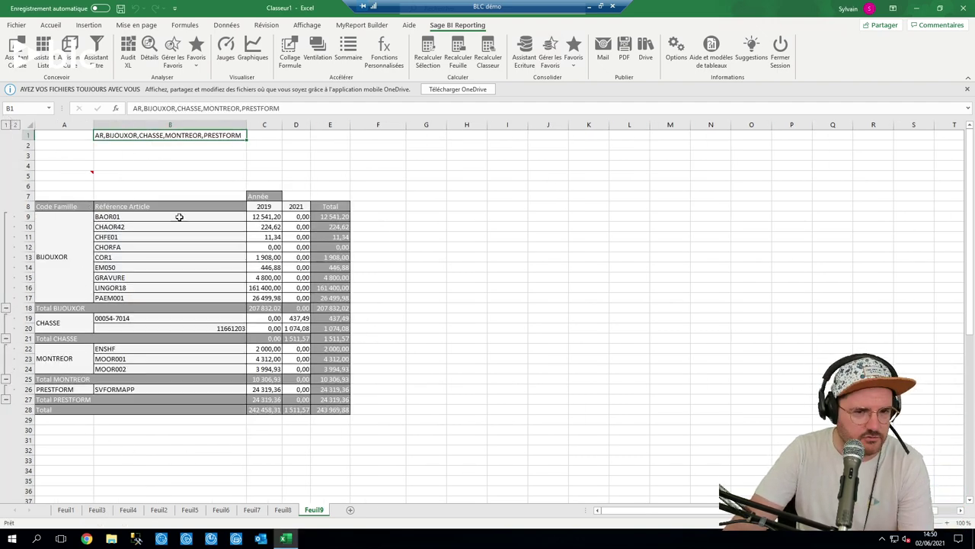
Label the filter cells "Famille ?" in A1 and "Année ?" in A2.
left_click(62, 135)
type("Fami")
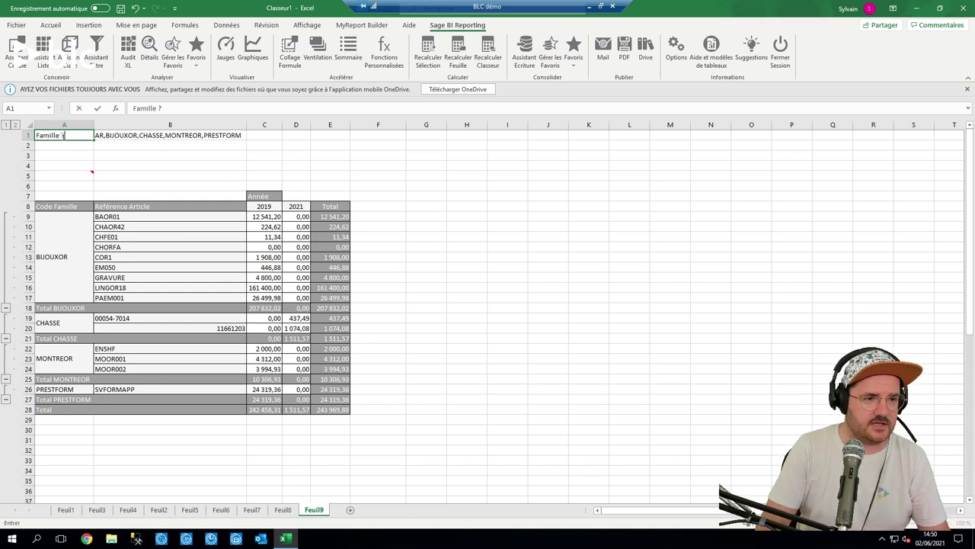
type("lle ?")
key("Return")
type("Année ?")
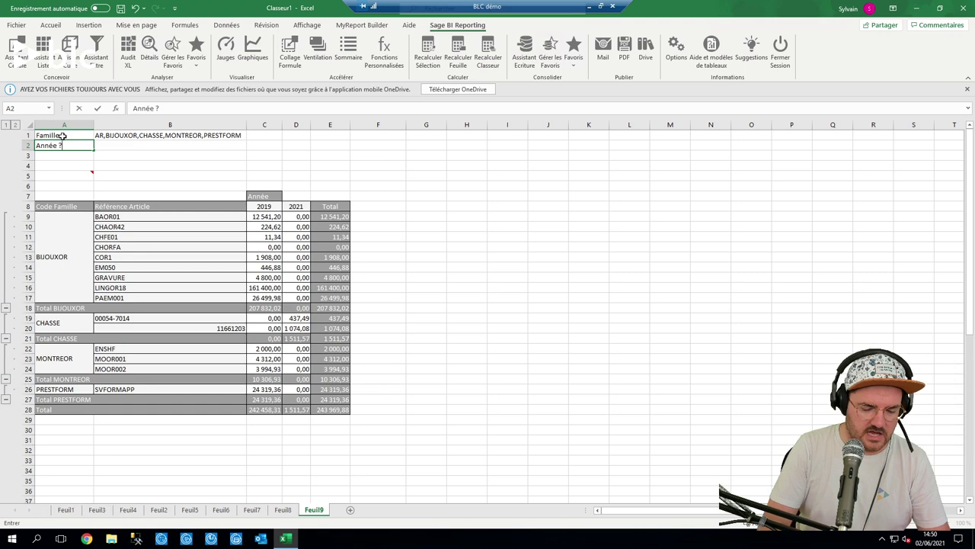
key("Return")
key("Right")
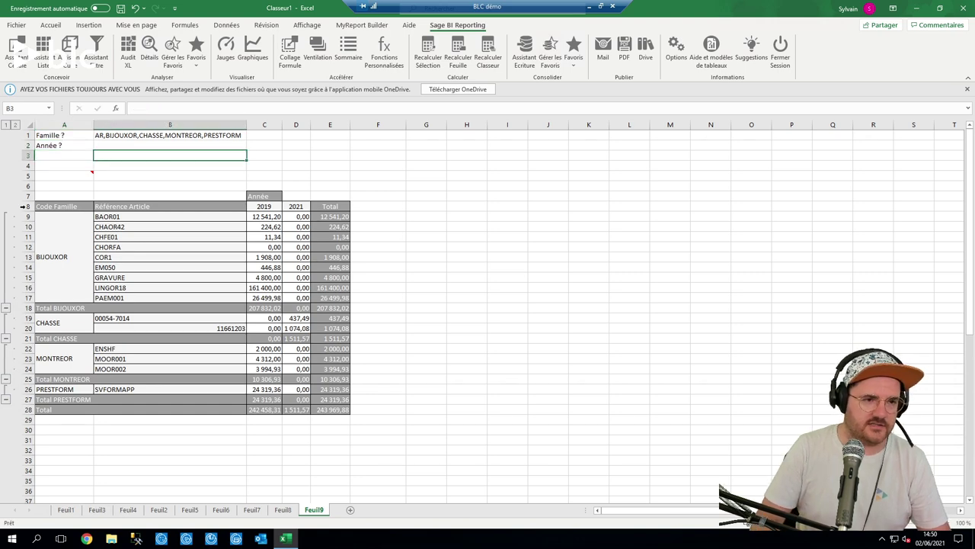
Reopen the cube definition, add an Année filter linked to cell B2, and apply it.
double_click(67, 176)
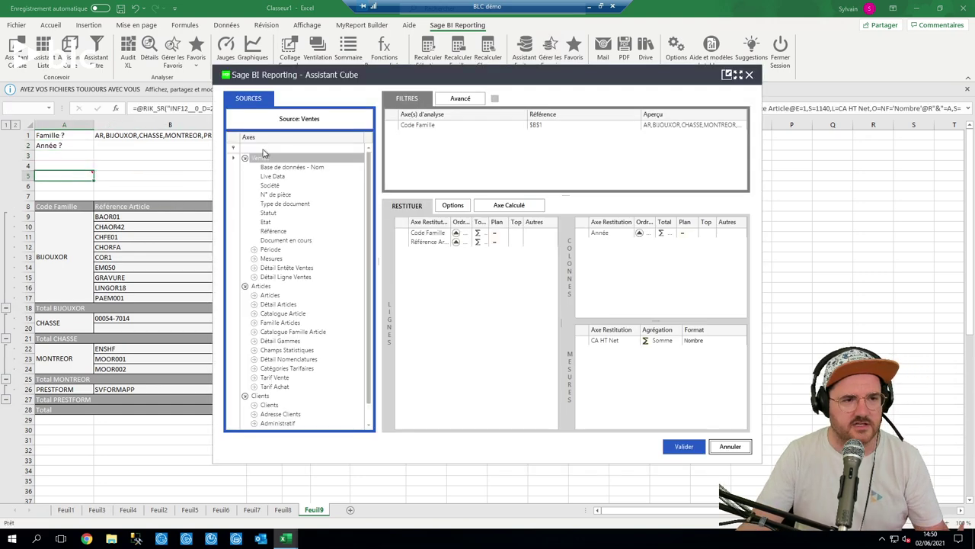
left_click(254, 251)
left_click_drag(283, 277, 567, 148)
left_click(134, 144)
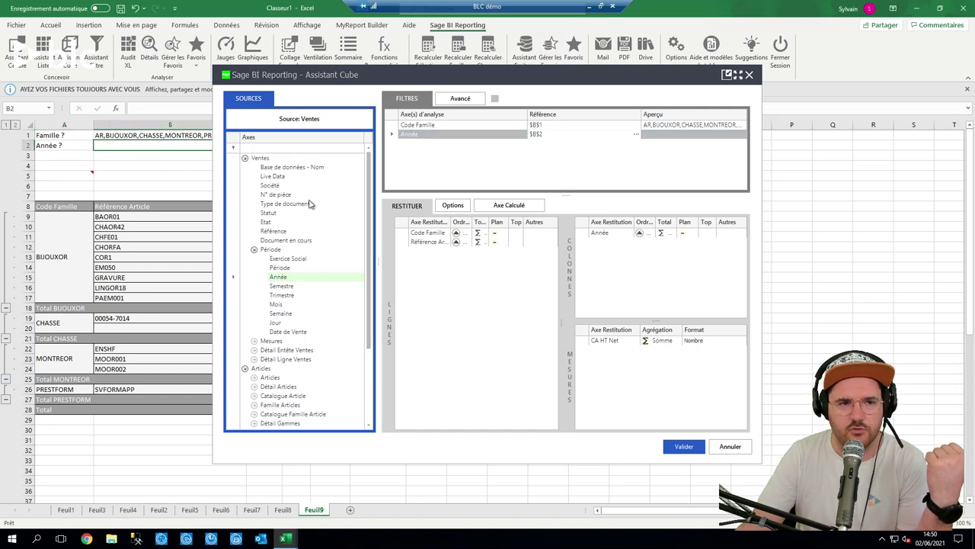
left_click(683, 446)
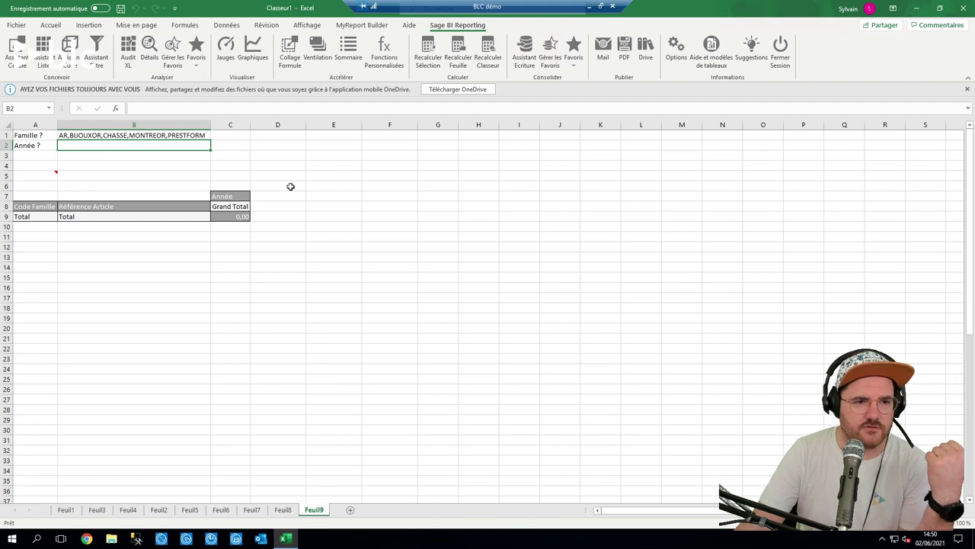
Set the year filter in B2 to 2019.
type("20")
key("BackSpace")
key("BackSpace")
key("BackSpace")
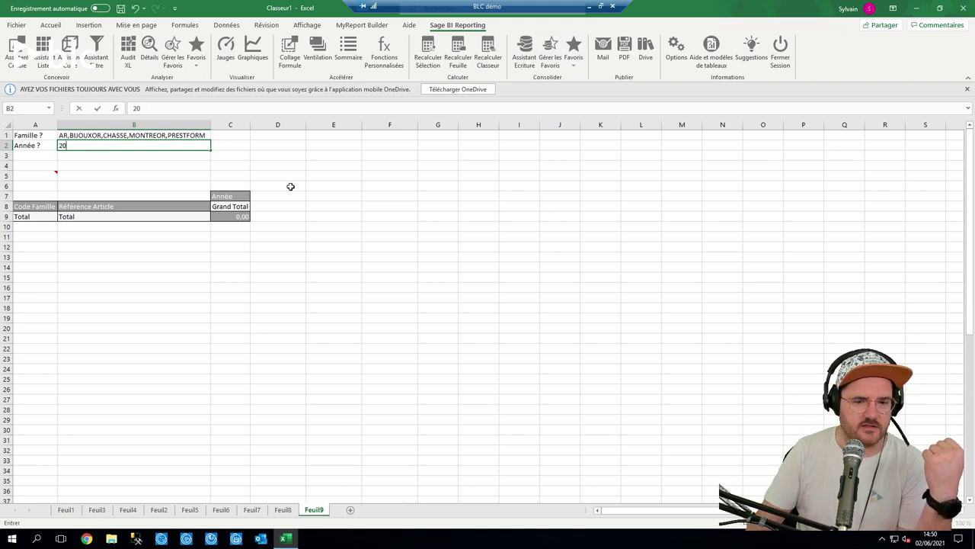
key("Return")
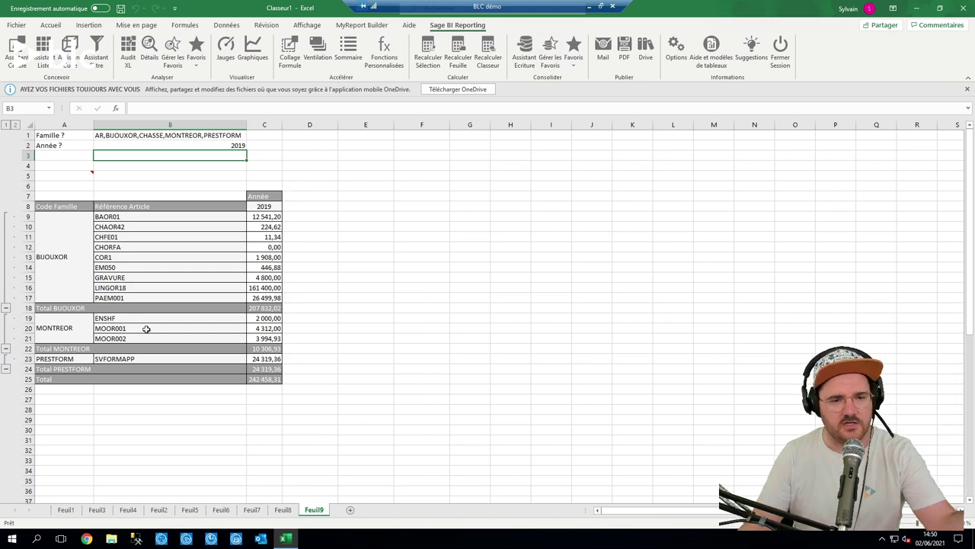
Try the year filter in B2 with 2020 and with 2021.
left_click(214, 145)
type("2020")
key("Return")
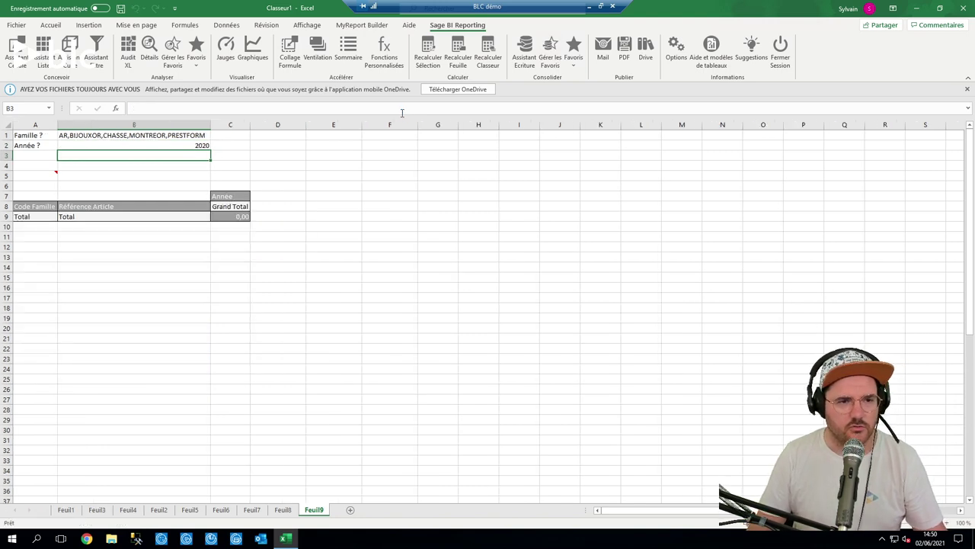
key("Up")
type("2021")
key("Return")
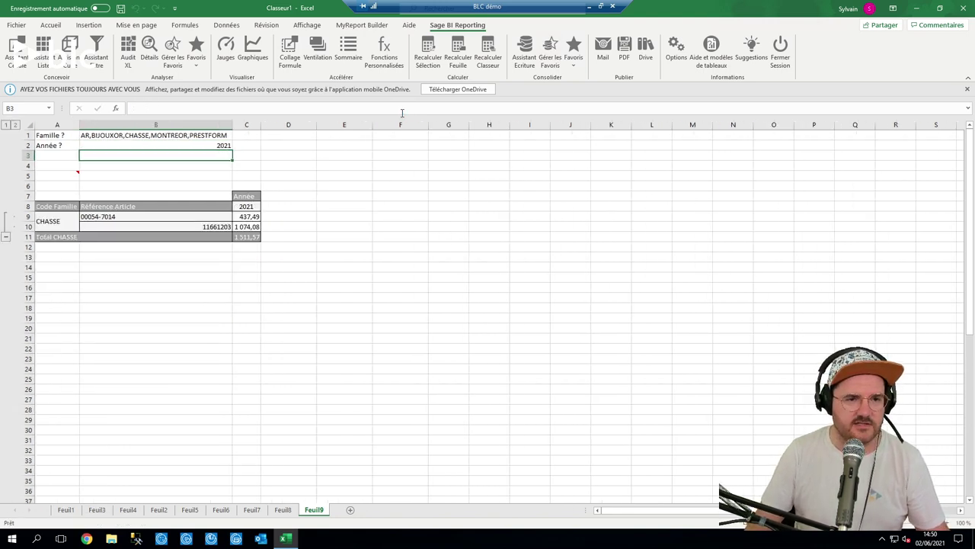
Set the year filter in B2 to the range 2019..2021.
left_click(220, 145)
type("2019")
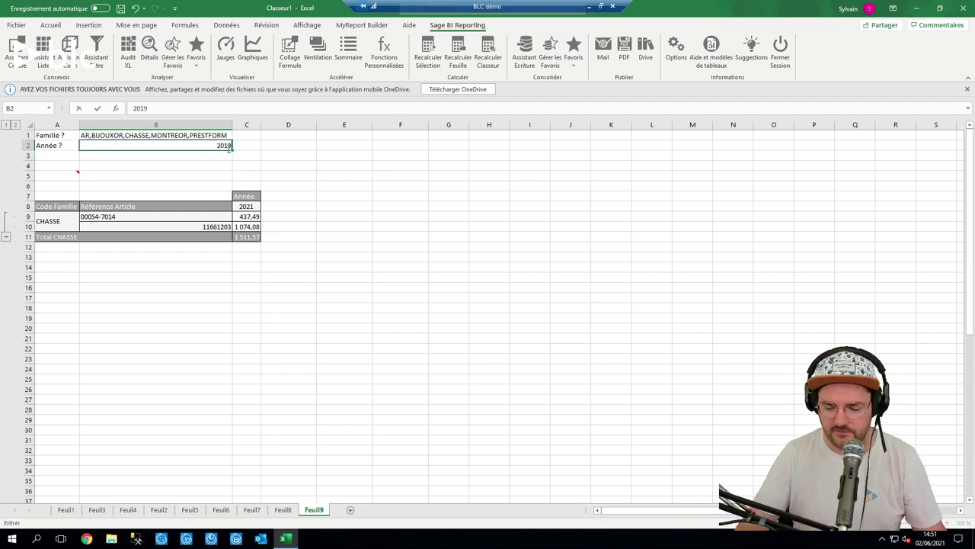
type("..20")
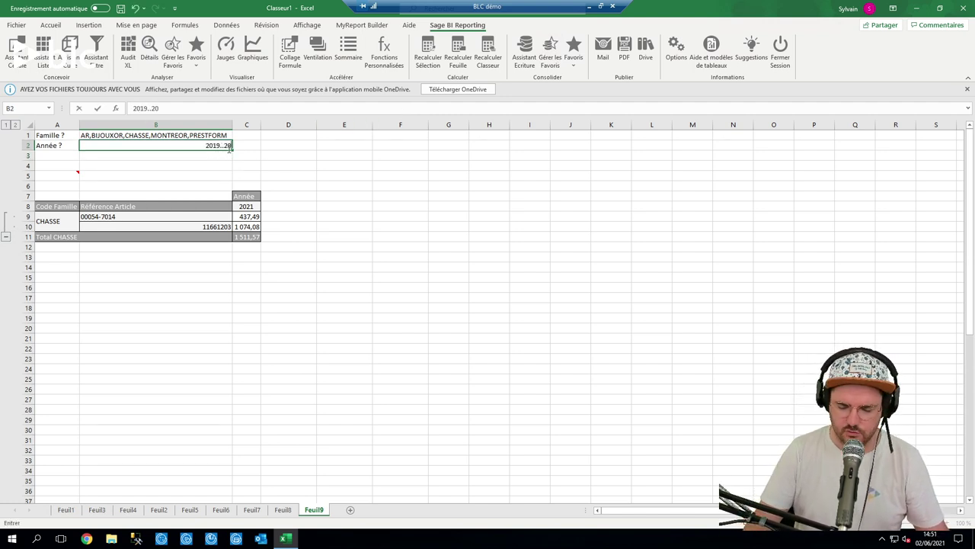
type("21")
key("Return")
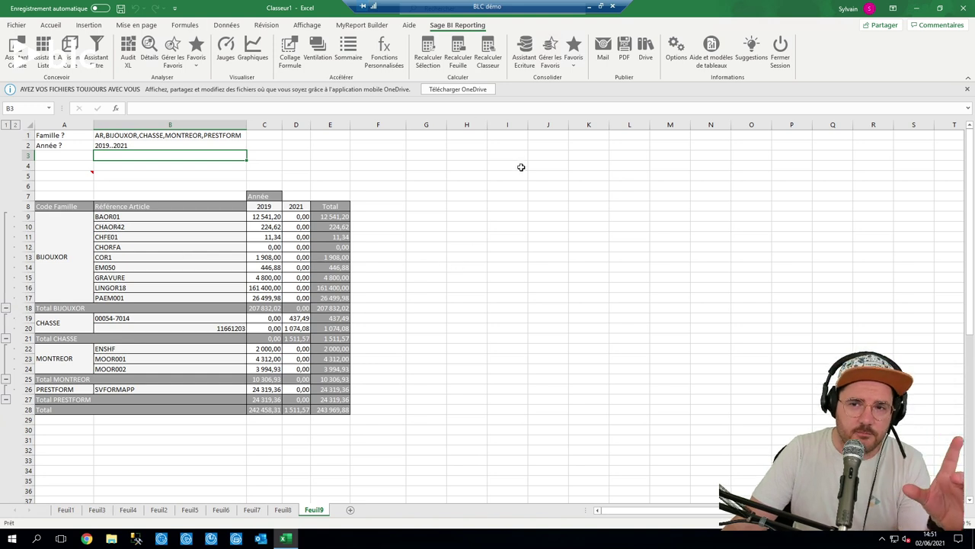
Open the Sage 100 page of the Sage BI Reporting online help and look through its lists of standard reports.
left_click(715, 47)
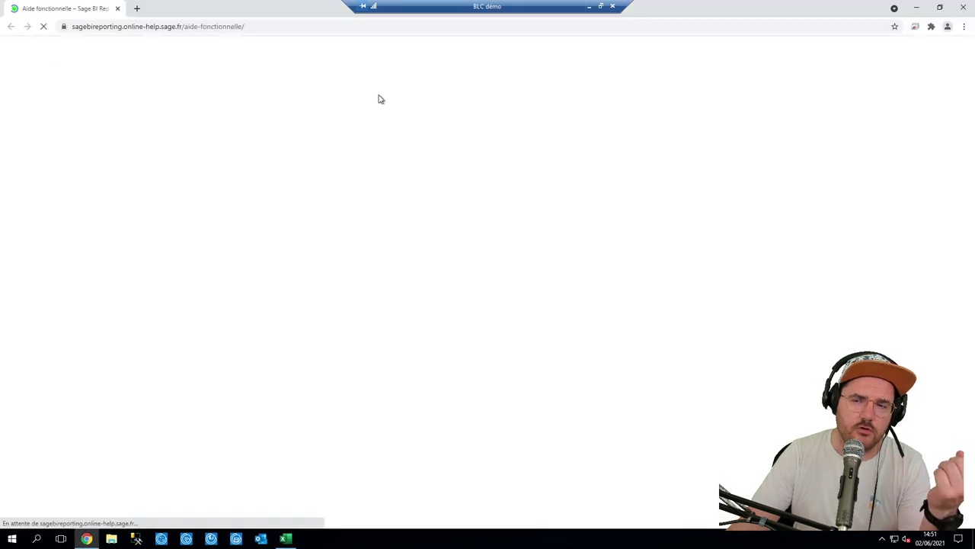
scroll(320, 212, "down", 2)
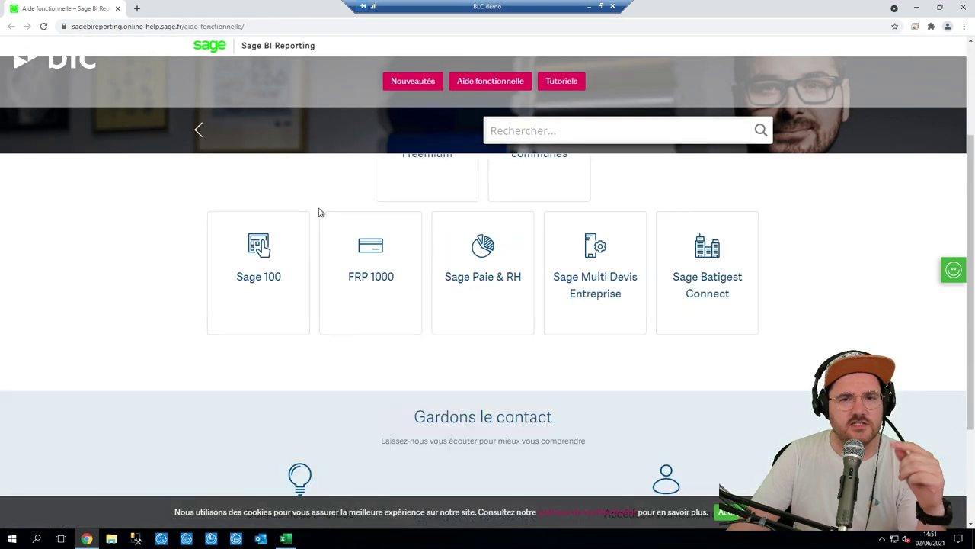
scroll(320, 212, "up", 1)
left_click(261, 354)
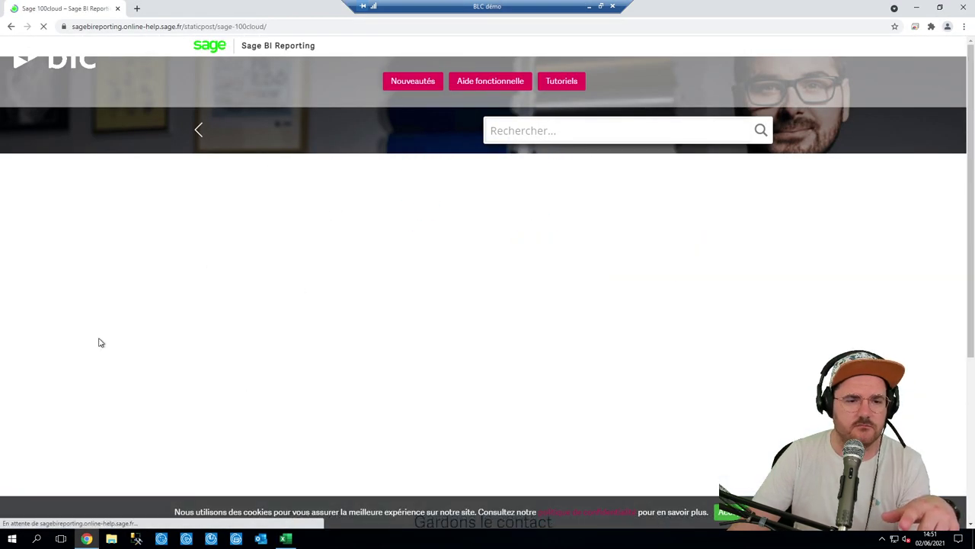
scroll(122, 305, "down", 2)
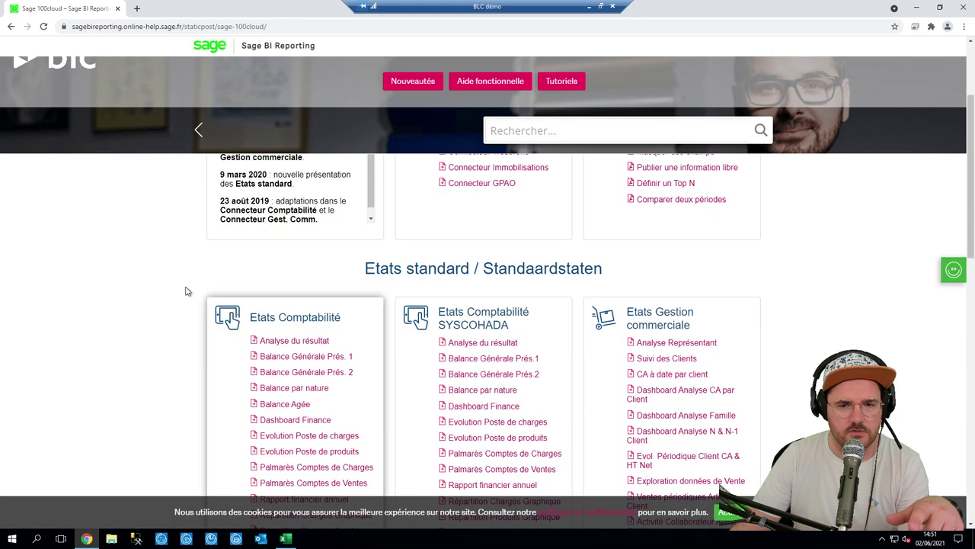
scroll(290, 328, "down", 1)
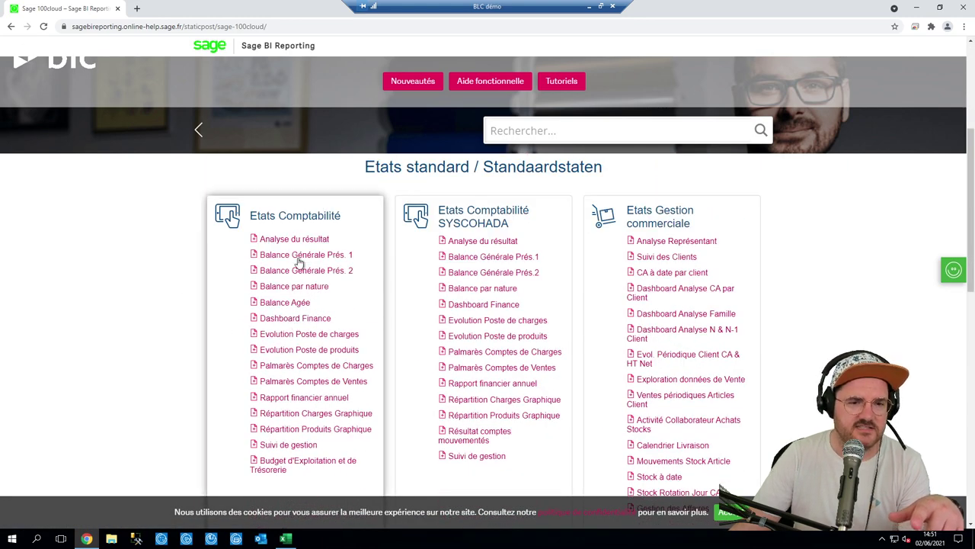
scroll(487, 274, "down", 1)
scroll(503, 290, "up", 1)
scroll(669, 368, "down", 4)
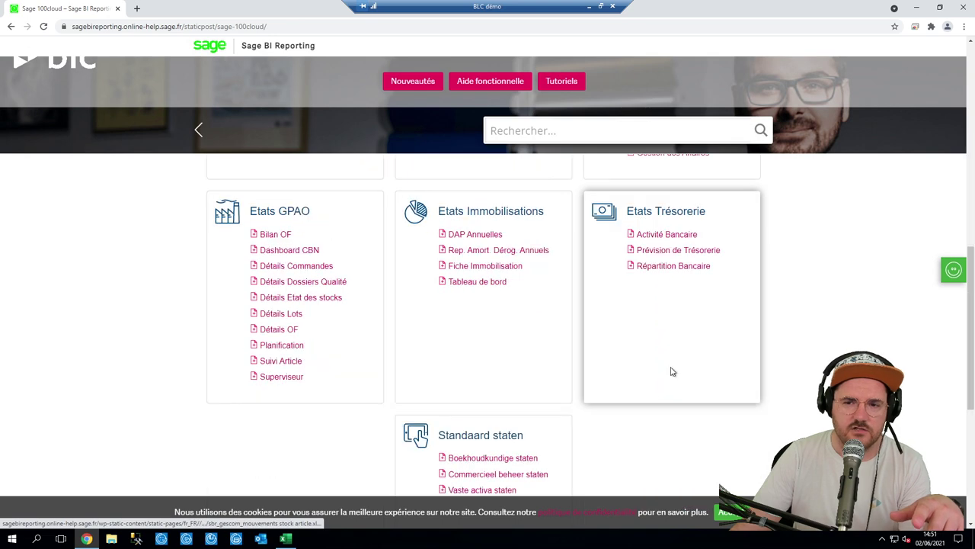
scroll(693, 367, "up", 4)
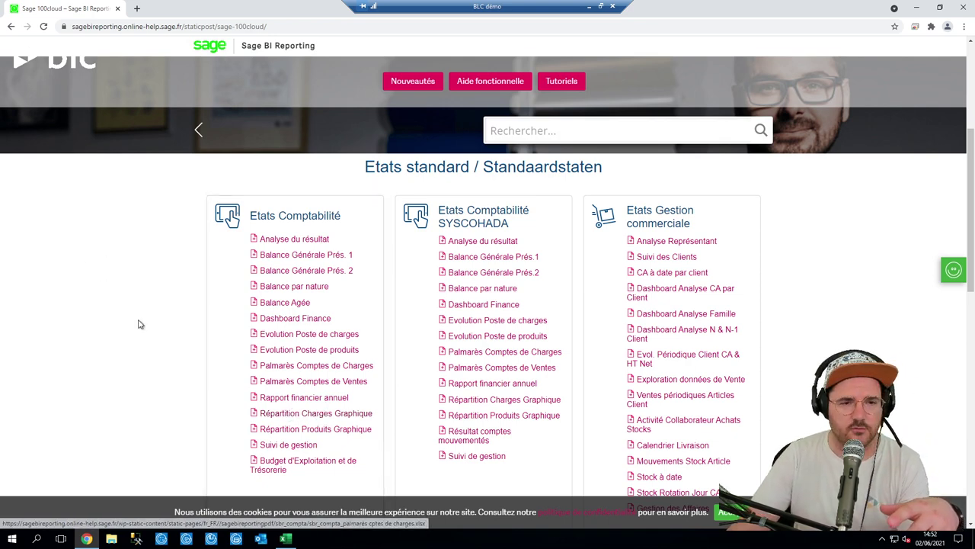
Download the Suivi des Clients, Analyse Représentant, CA à date par client and Dashboard Analyse Famille report templates.
left_click(644, 257)
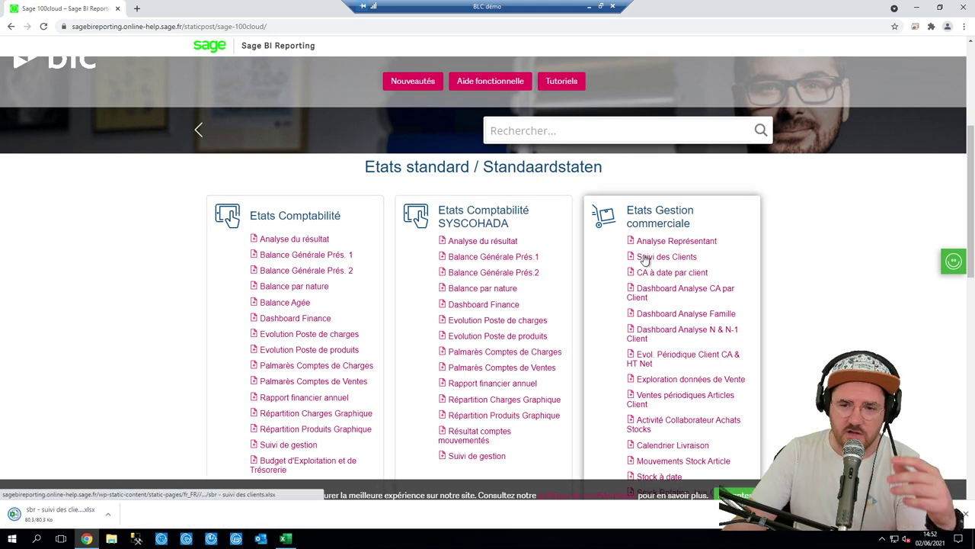
left_click(667, 241)
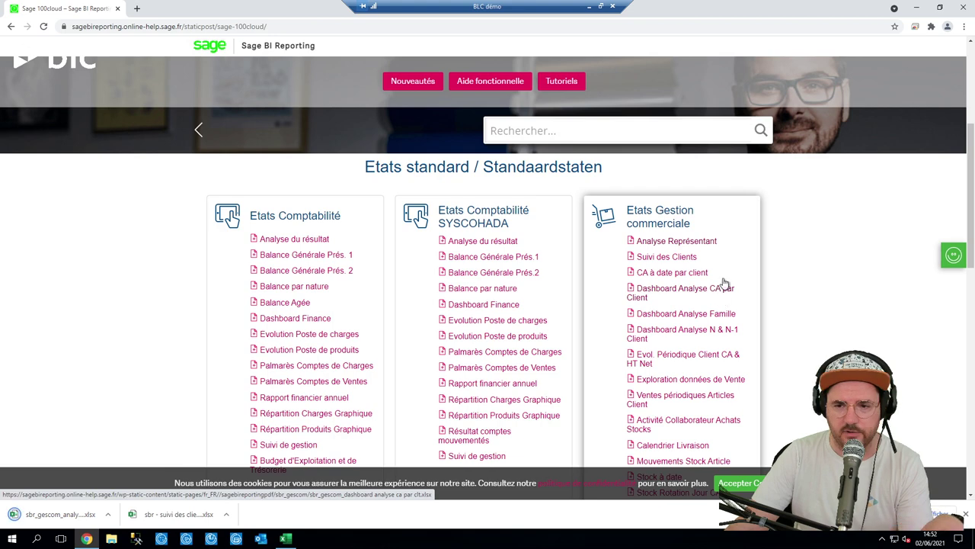
left_click(682, 275)
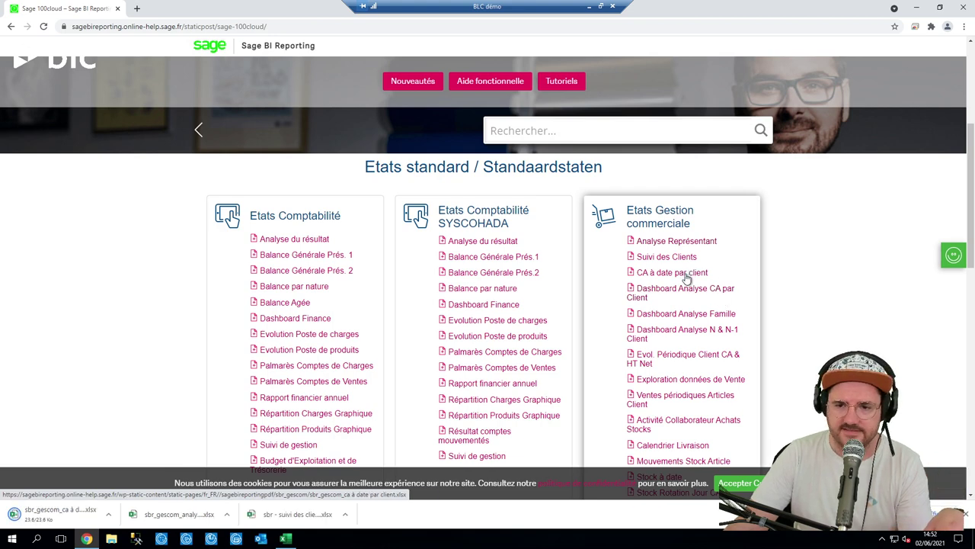
scroll(679, 378, "down", 1)
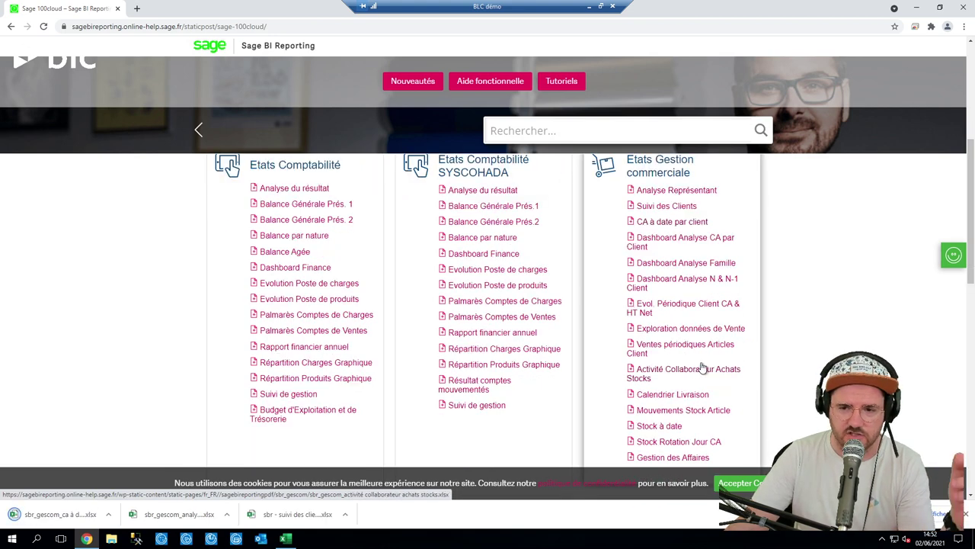
left_click(680, 276)
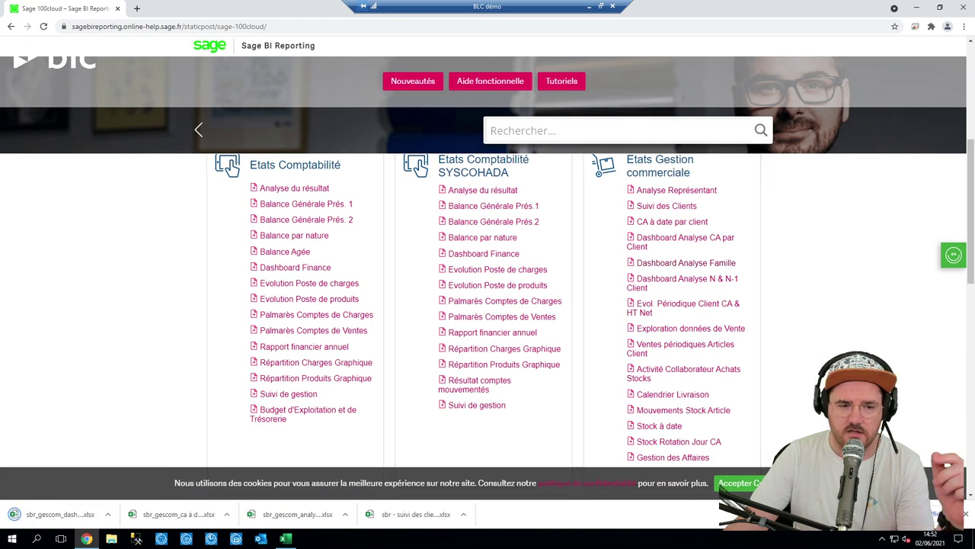
Open the downloaded family dashboard for editing and set Année to 2019 on the Dashboard Analyse Famille sheet.
left_click(58, 514)
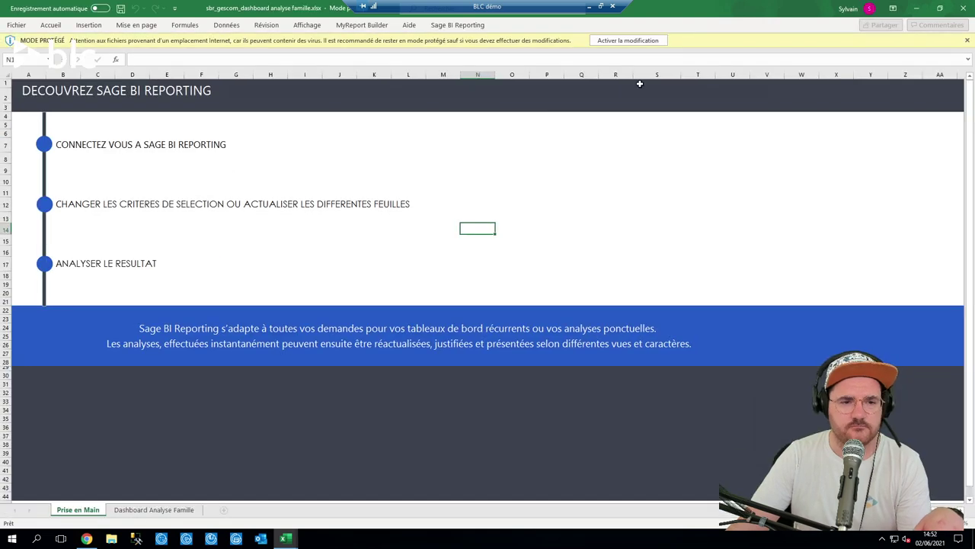
left_click(588, 44)
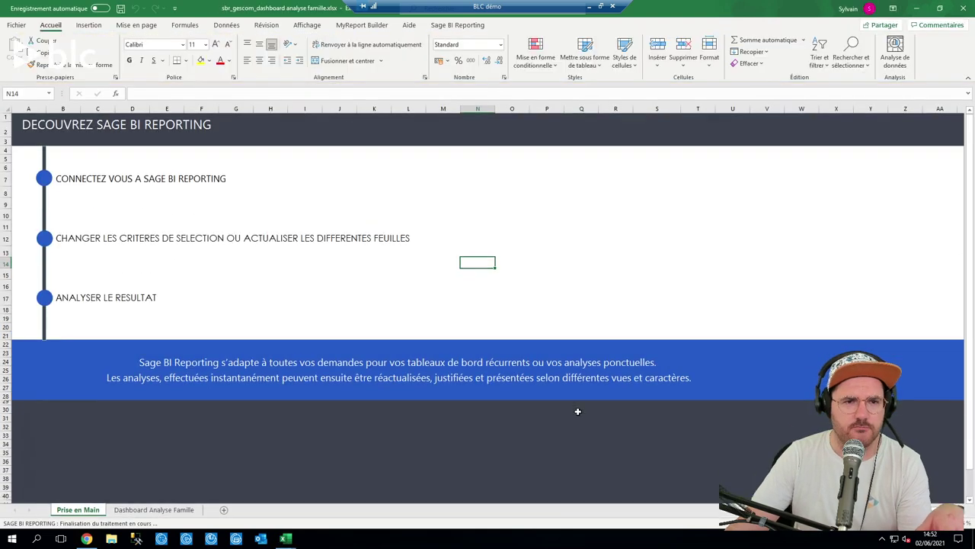
left_click(127, 510)
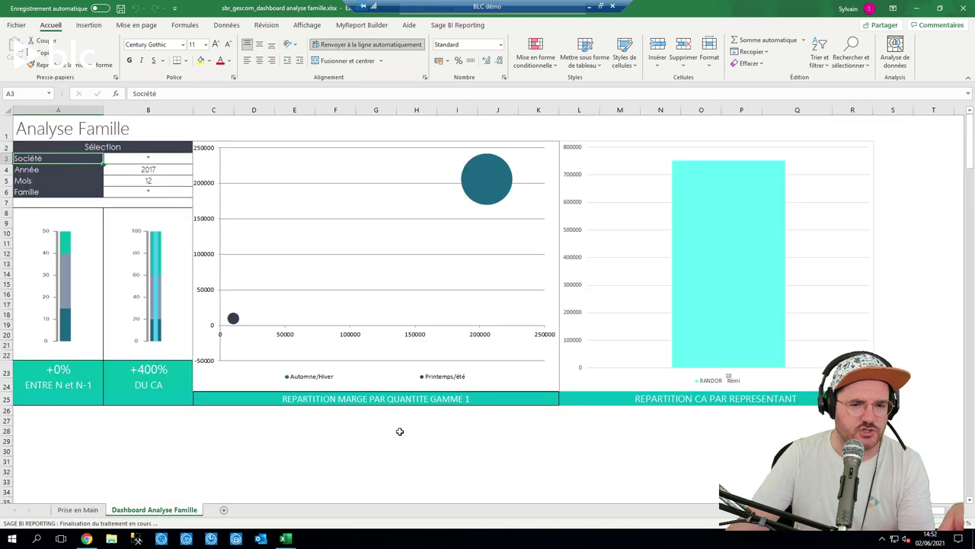
left_click(168, 172)
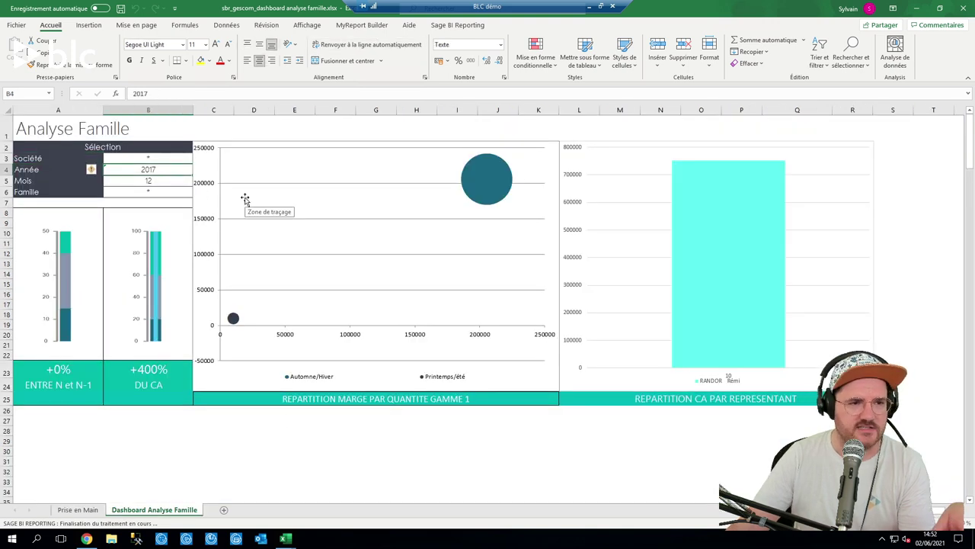
type("2019")
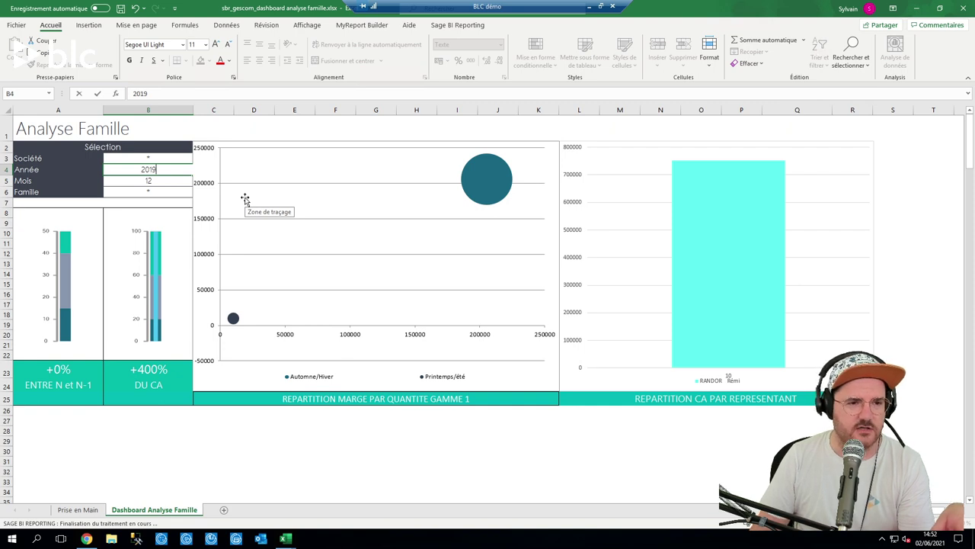
key("Return")
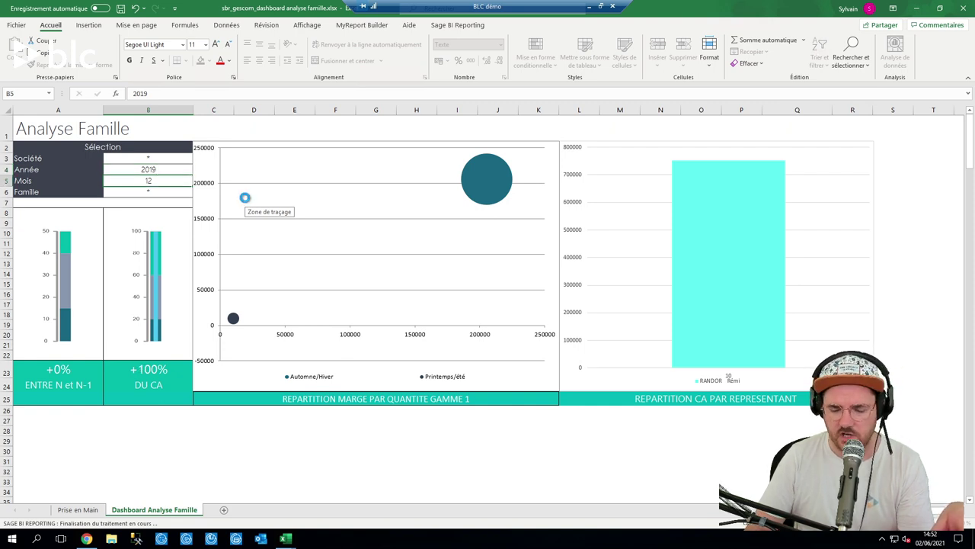
Enter the wildcard * for both the Famille and Mois criteria of the dashboard.
key("Return")
type("*")
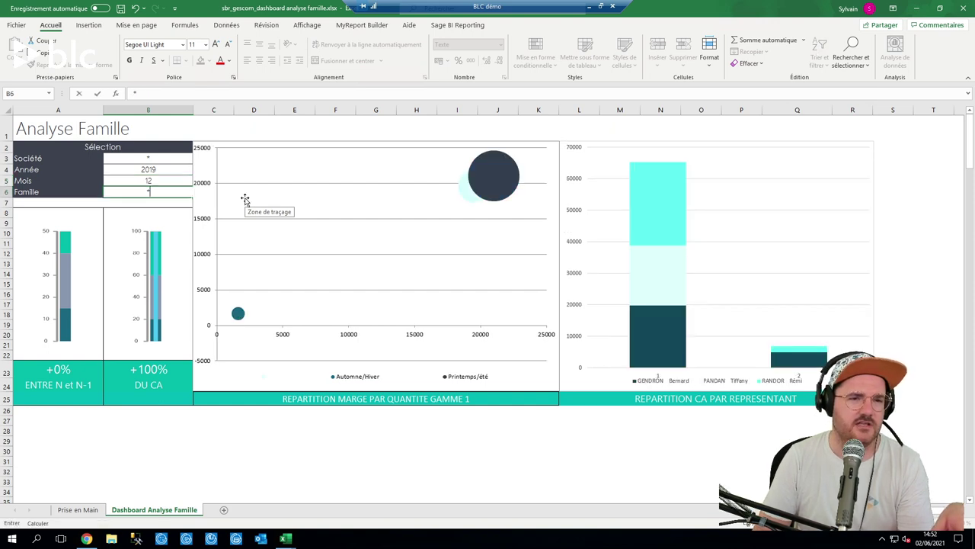
key("Up")
type("*")
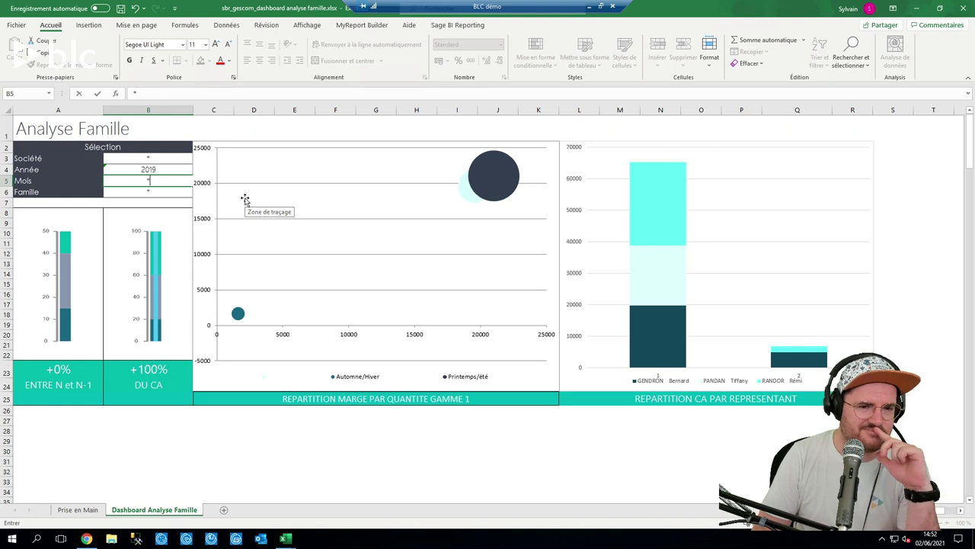
key("Return")
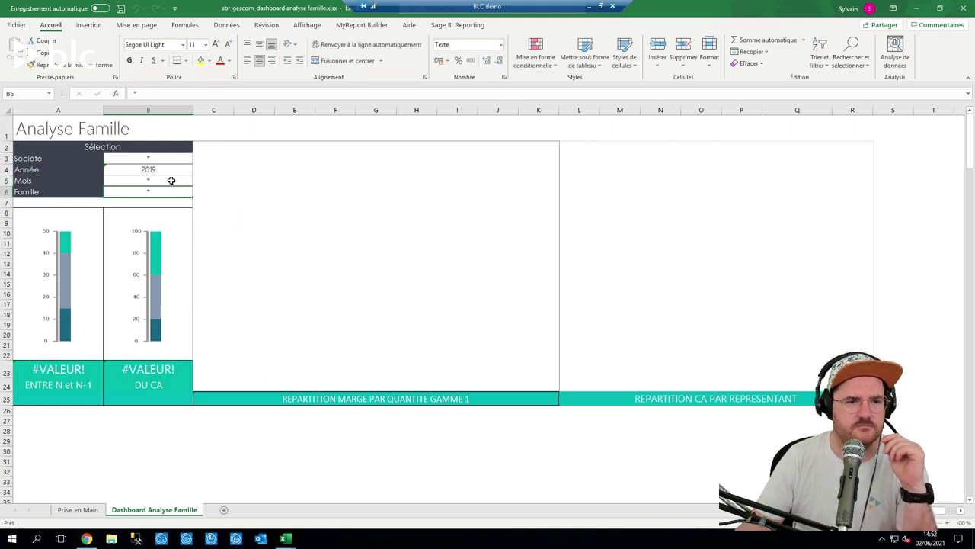
Set the dashboard's Mois criterion back to 12.
key("Up")
key("Up")
key("Up")
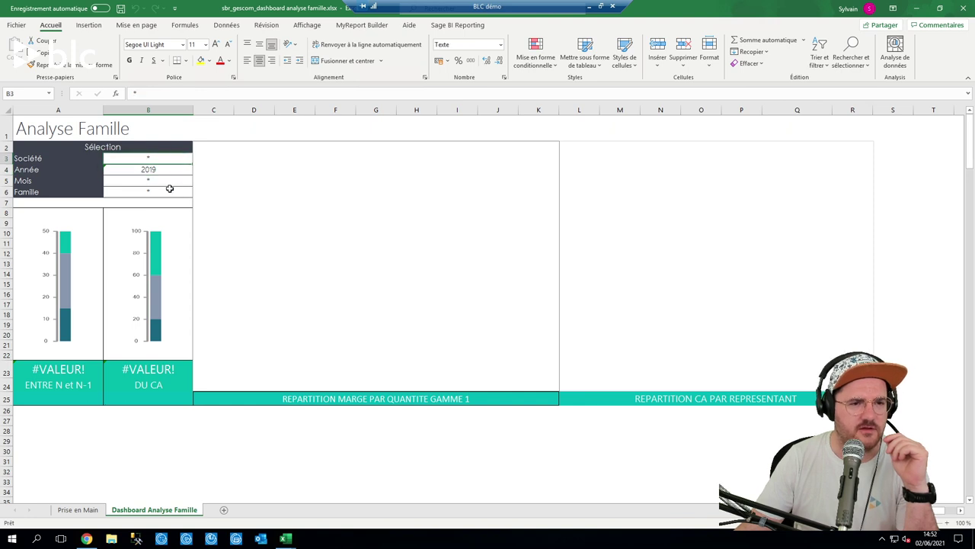
left_click(338, 398)
left_click(358, 315)
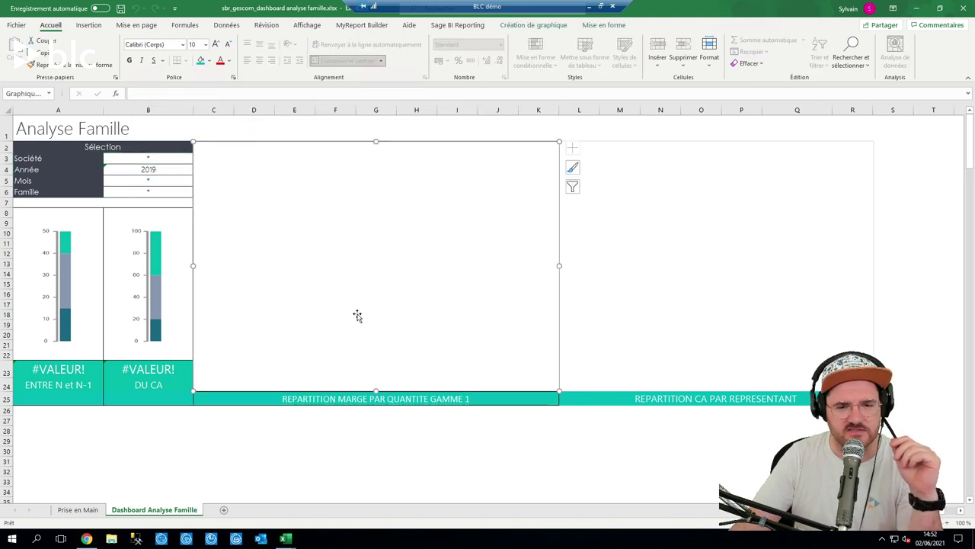
left_click(146, 189)
left_click(148, 179)
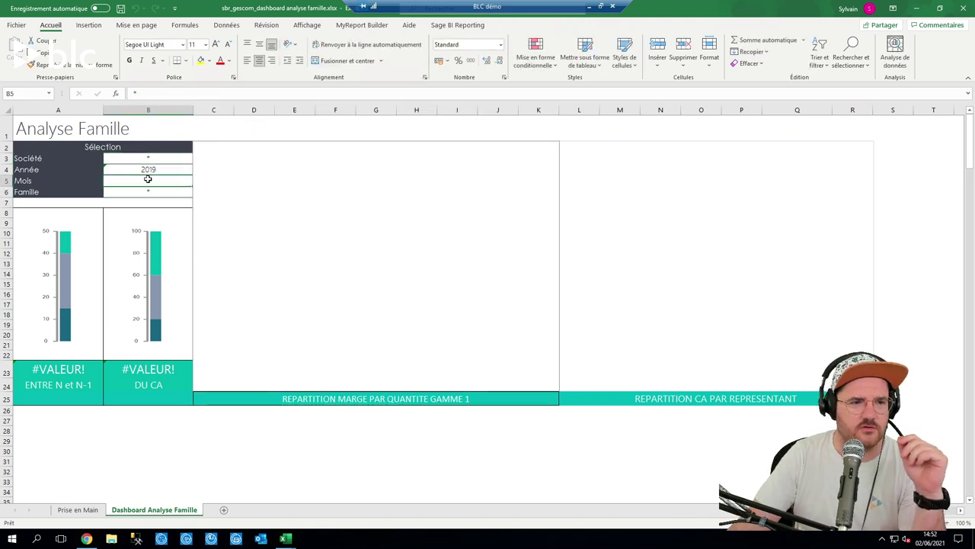
type("12")
key("Return")
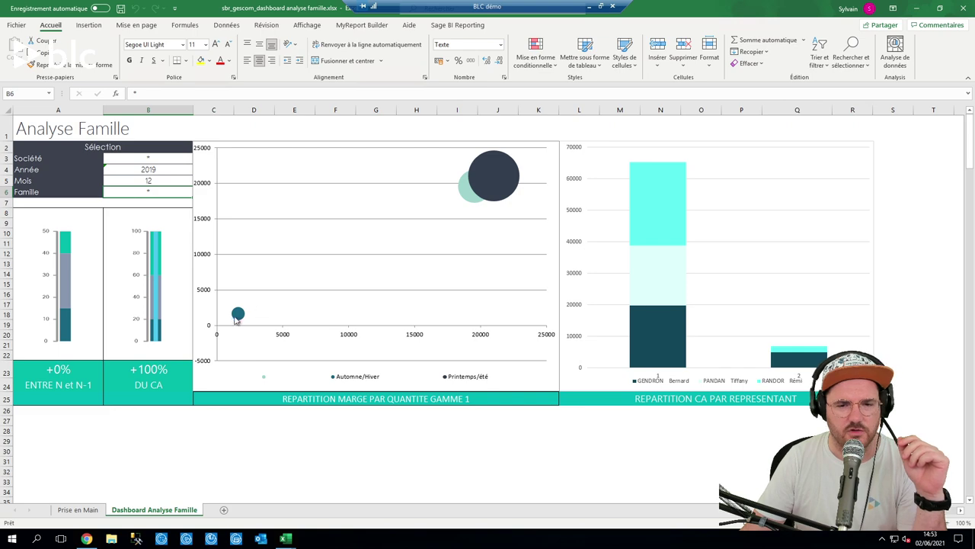
Close the family dashboard workbook and check the downloaded report files in the Téléchargements folder, returning to the cube workbook.
left_click(962, 8)
left_click(496, 293)
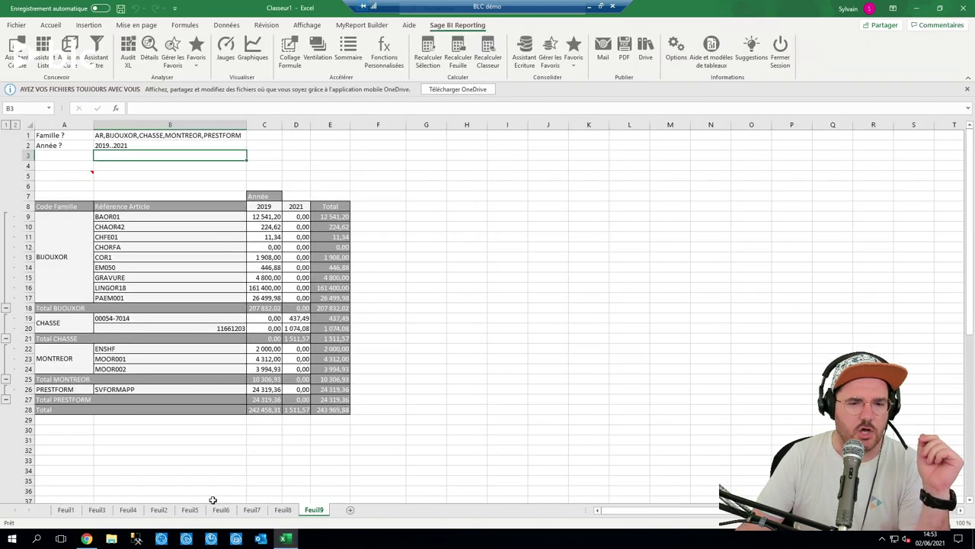
left_click(111, 538)
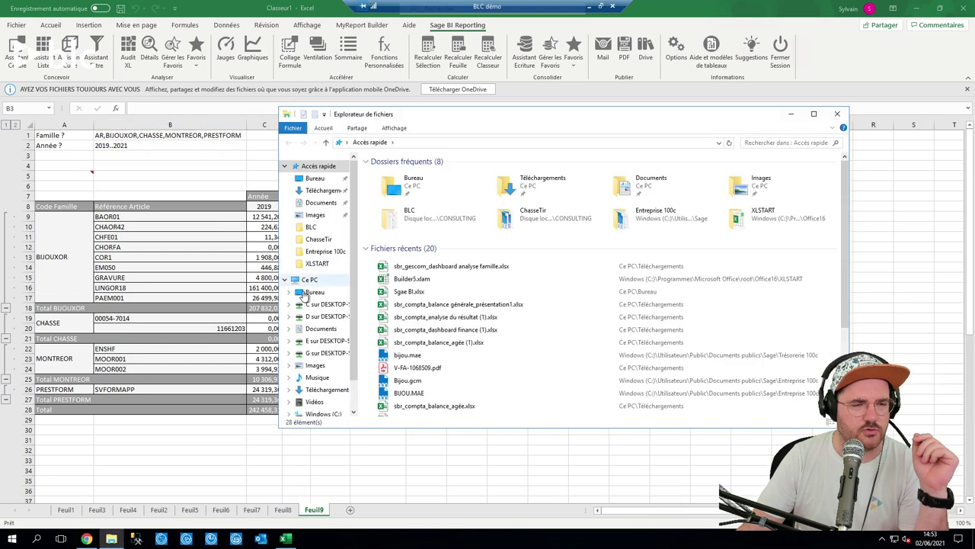
left_click(320, 390)
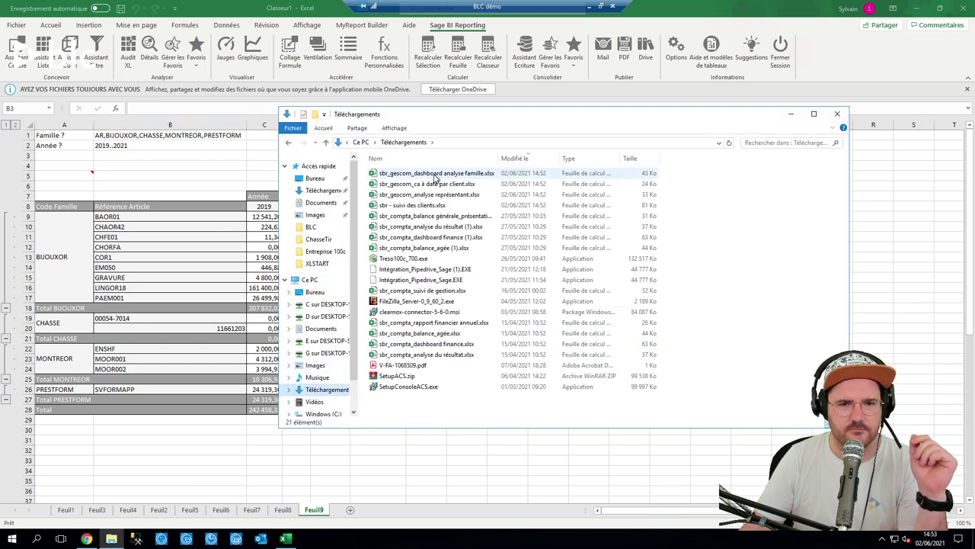
left_click(449, 183)
left_click(473, 195)
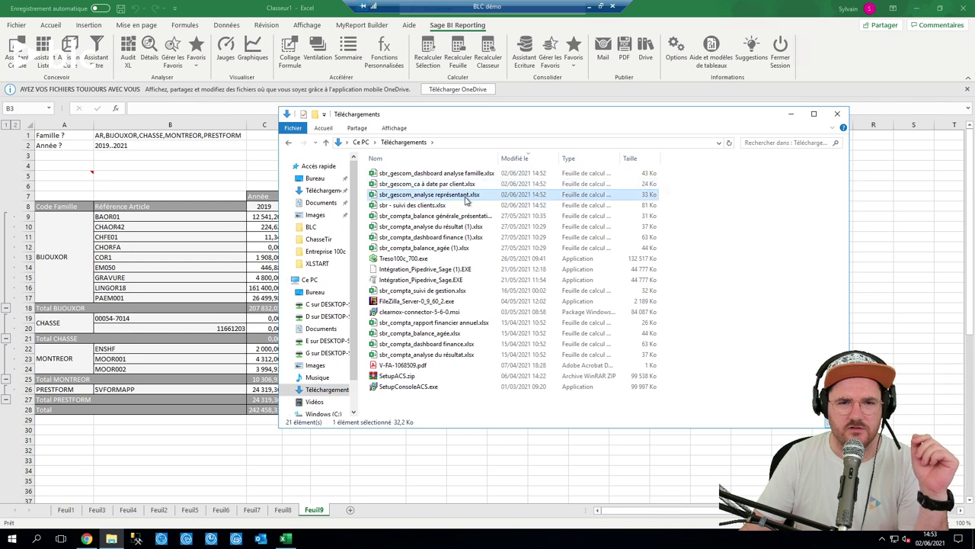
key("alt+Tab")
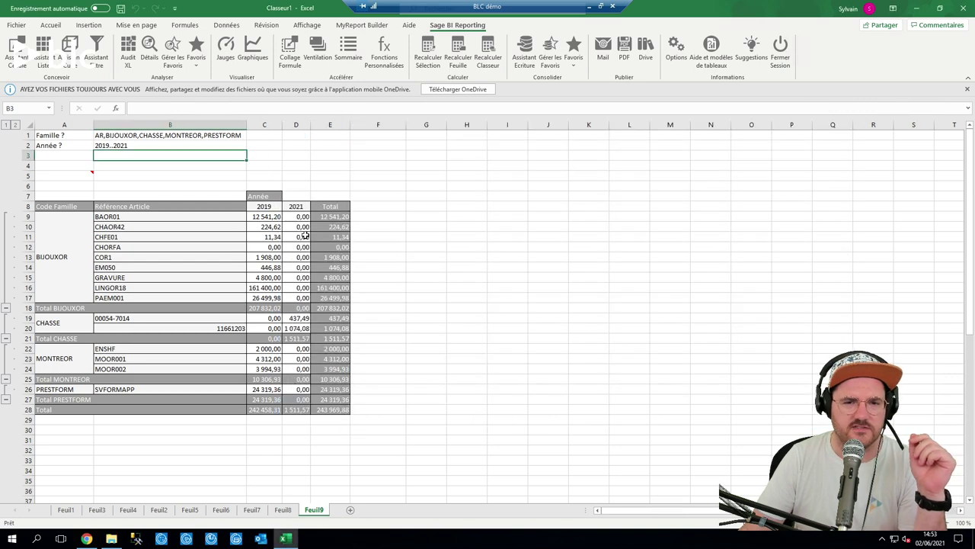